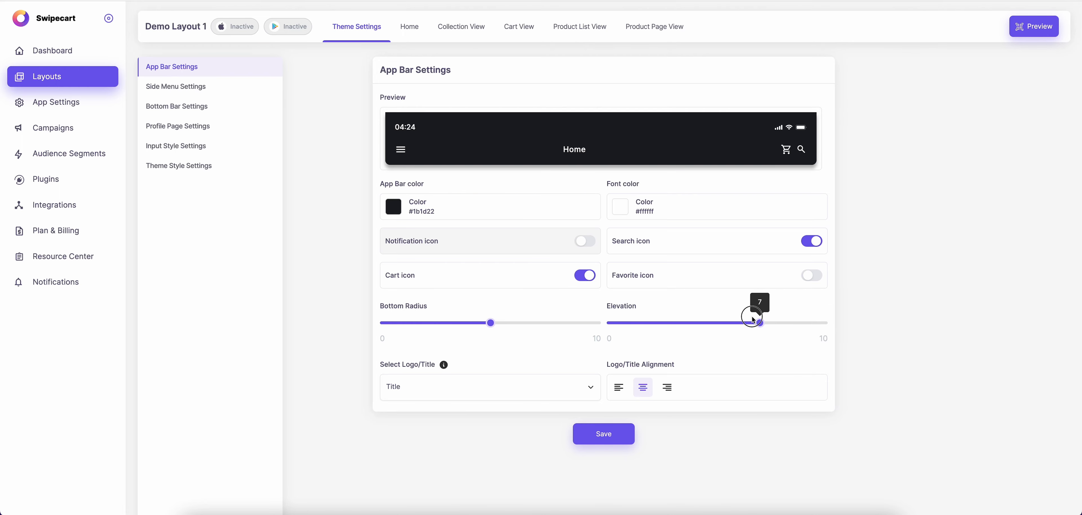
# - Set the app bar's elevation to 10
pyautogui.moveTo(753, 320); pyautogui.dragTo(824, 323)
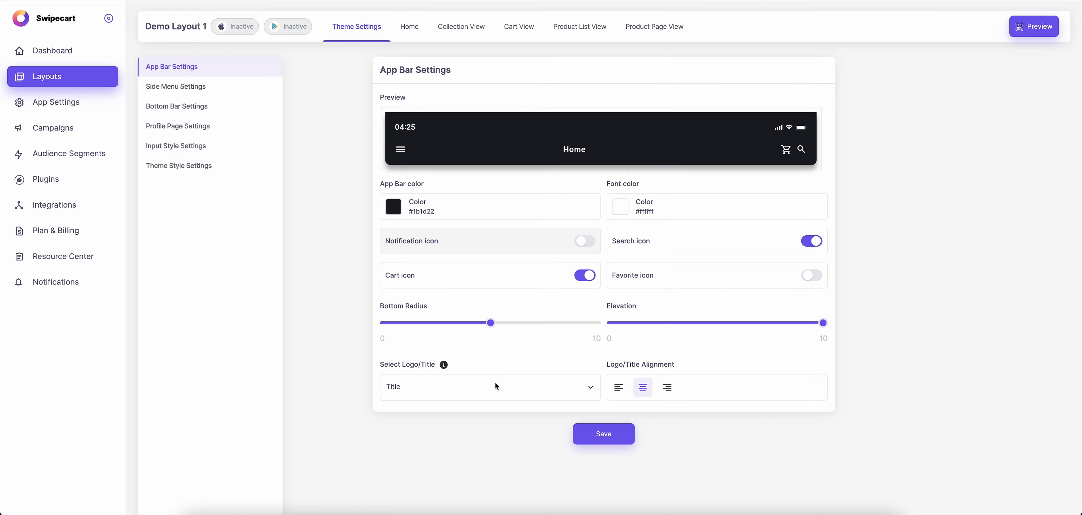
# - Try Logo instead of Title as the app bar's heading, and switch back to Title
pyautogui.click(488, 383)
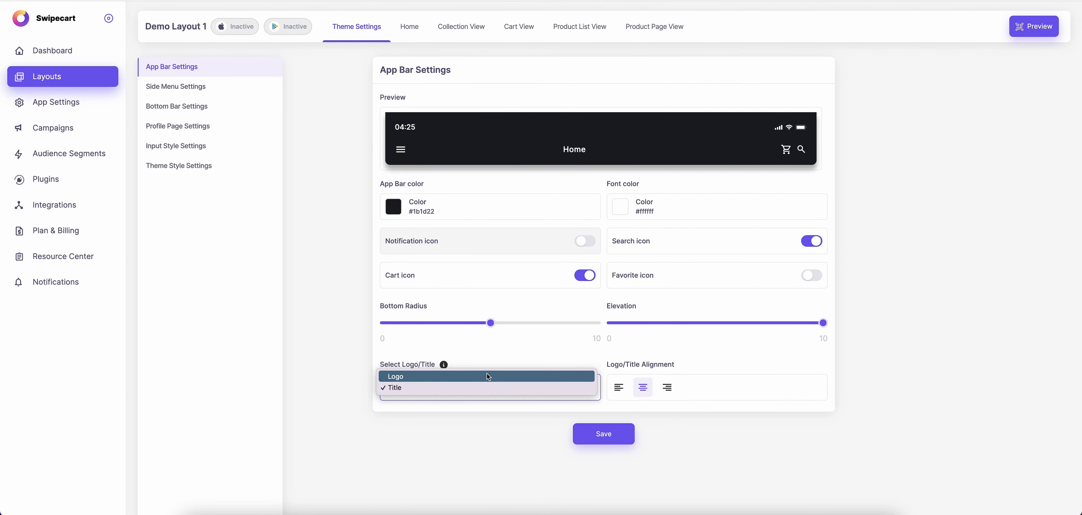
pyautogui.click(487, 375)
pyautogui.scroll(-1, 479, 378)
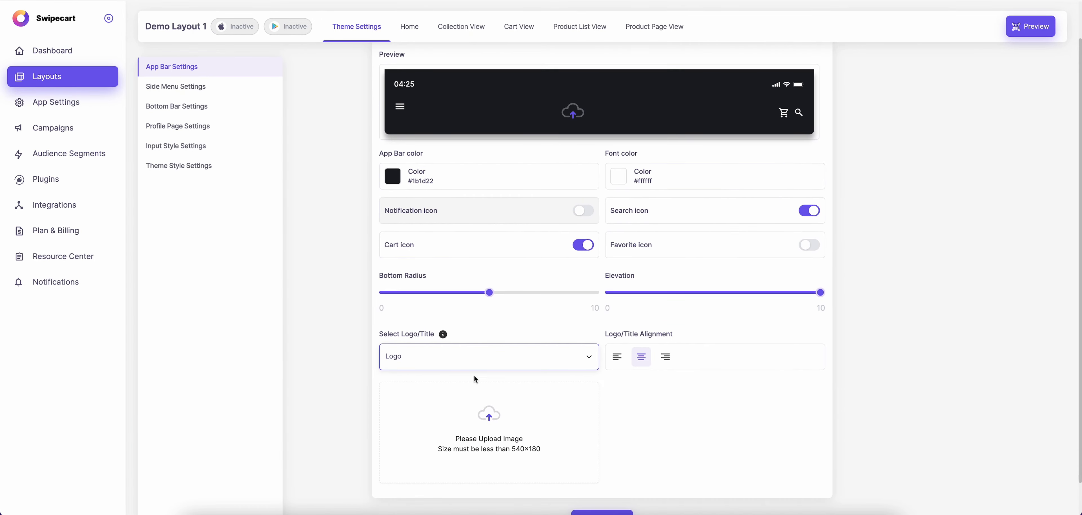
pyautogui.click(477, 356)
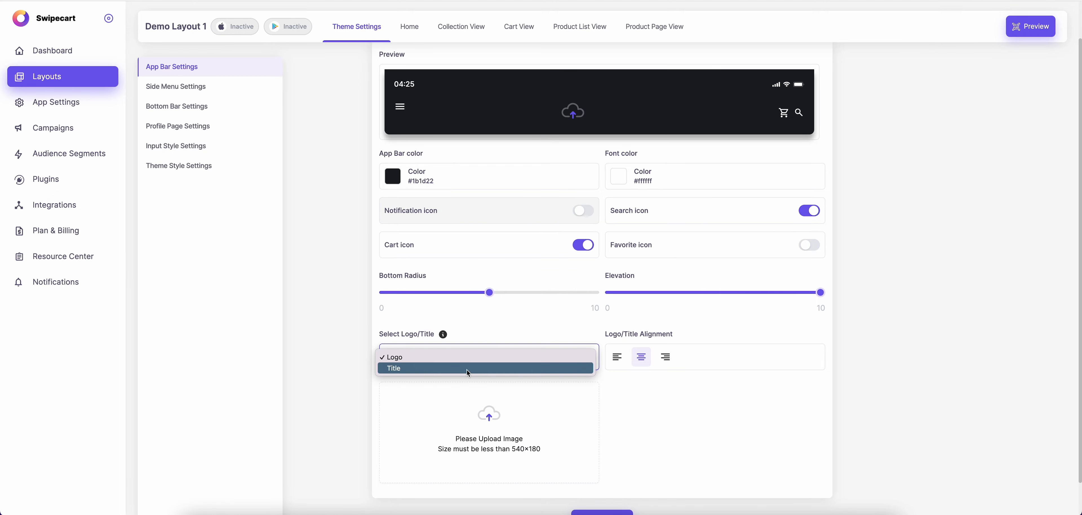
pyautogui.click(475, 369)
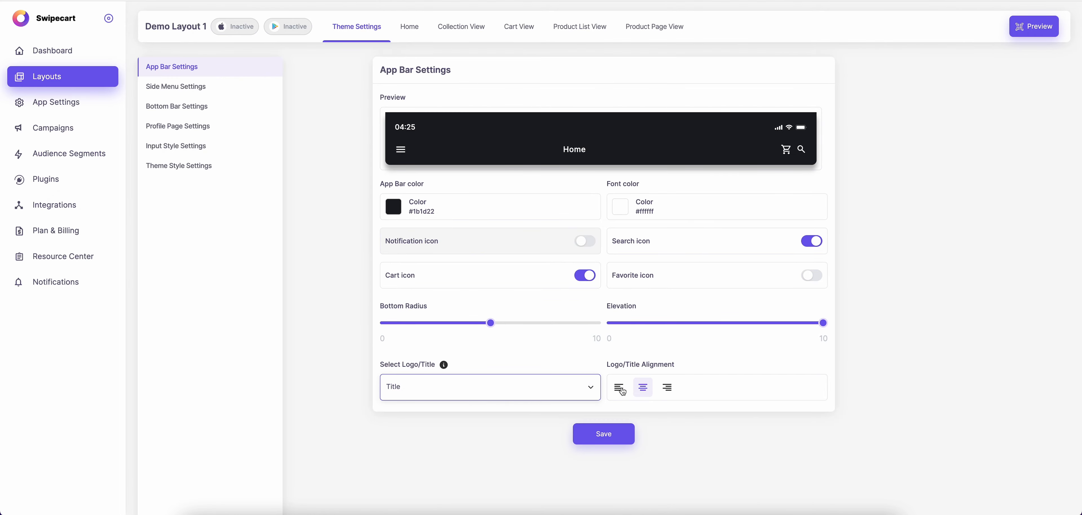
# - Try right and left alignment for the app bar title, and return it to centre
pyautogui.click(666, 387)
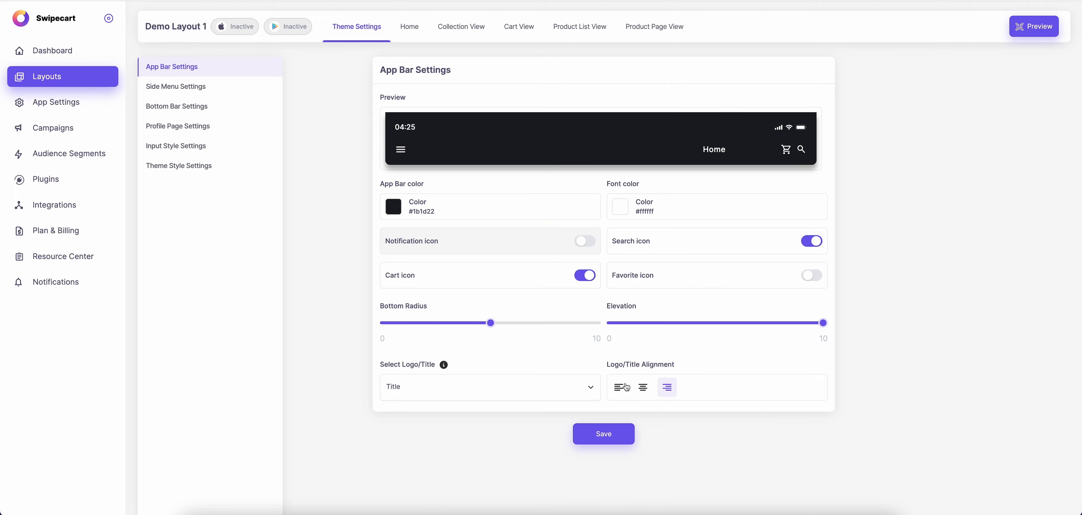
pyautogui.click(626, 387)
pyautogui.click(642, 387)
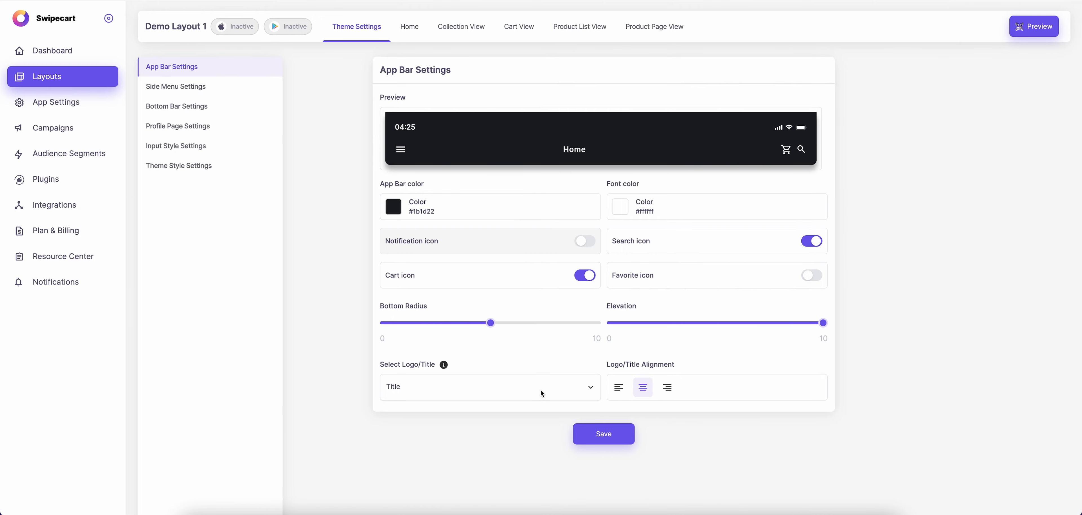
# - Switch the app bar heading to Logo to examine the image upload area, and restore Title
pyautogui.click(542, 393)
pyautogui.click(420, 375)
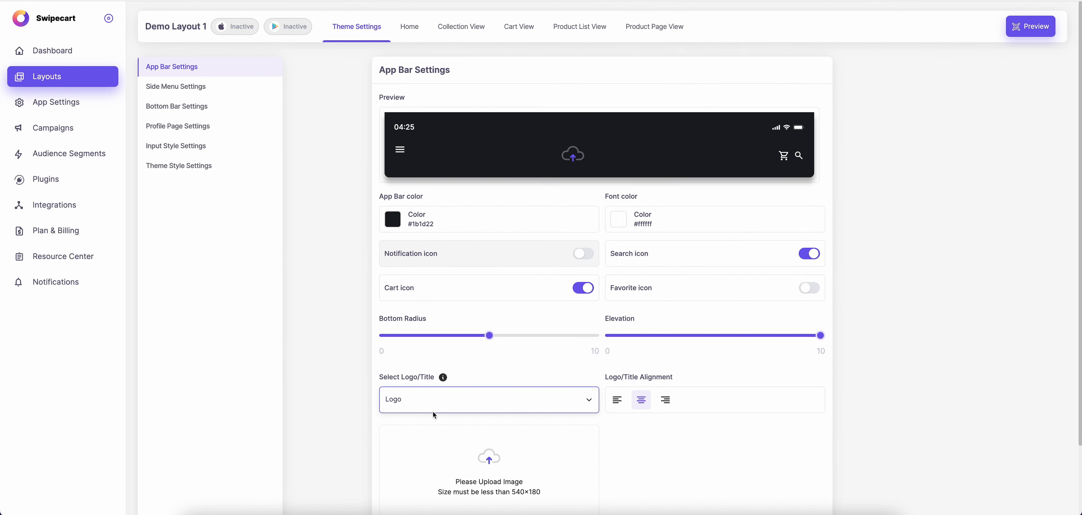
pyautogui.scroll(-2, 434, 414)
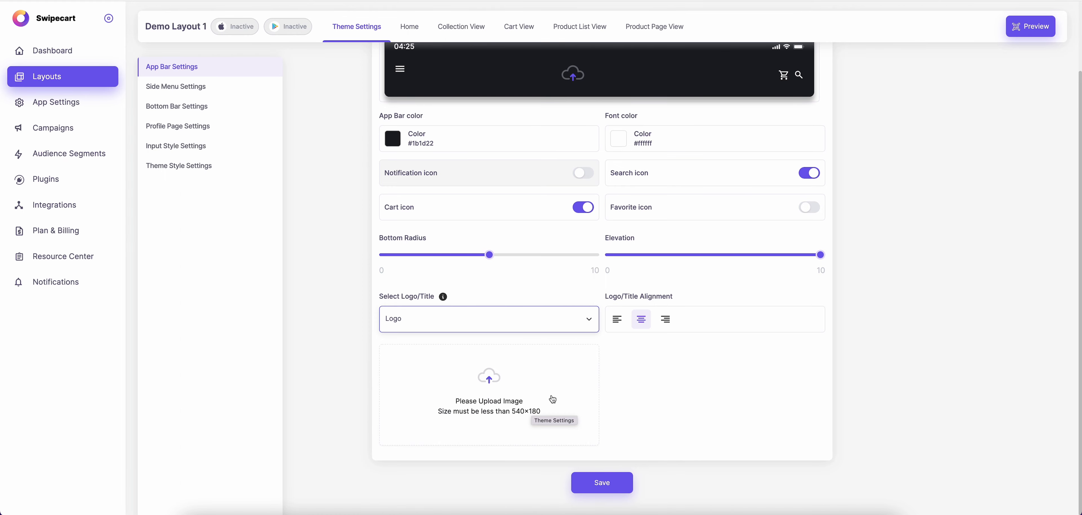
pyautogui.scroll(1, 543, 325)
pyautogui.click(542, 325)
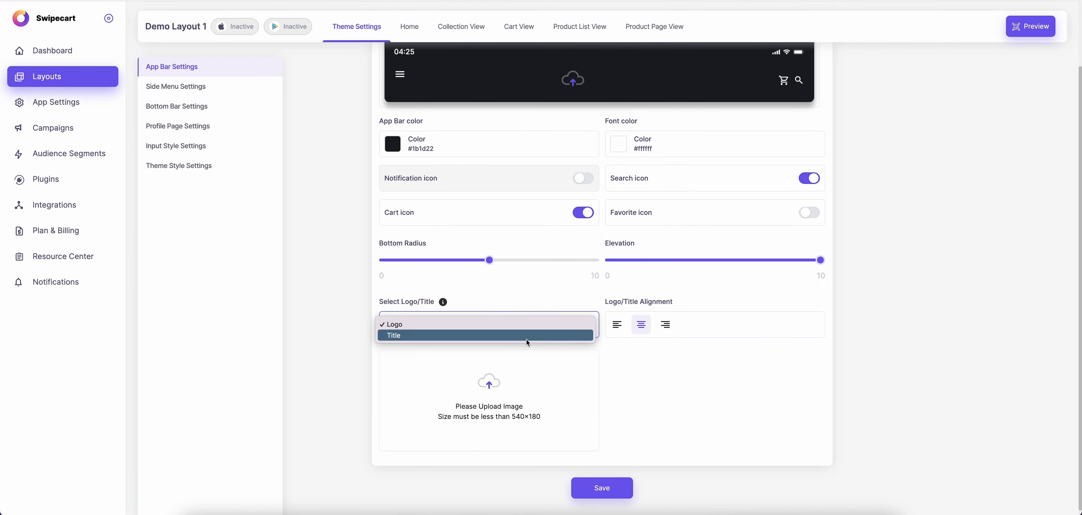
pyautogui.click(526, 339)
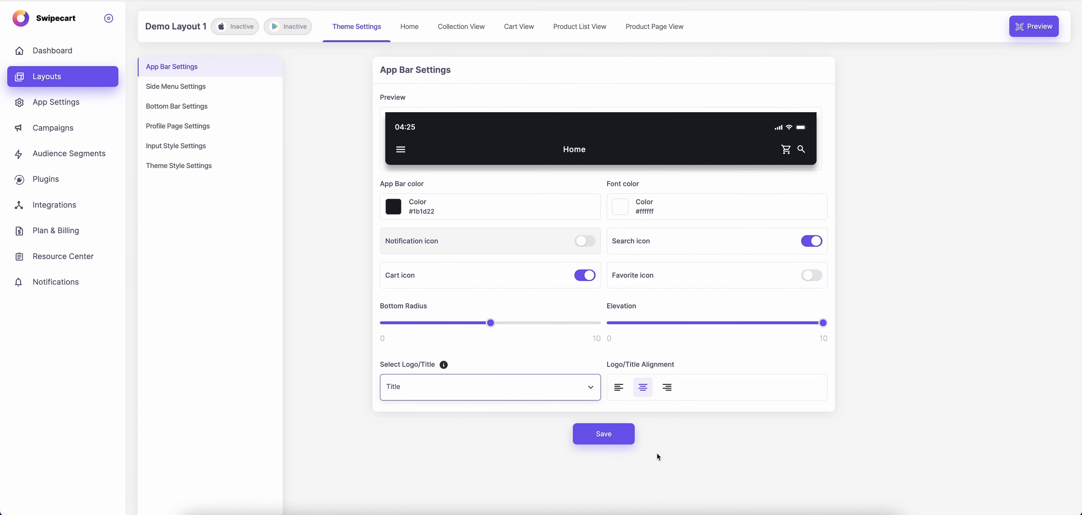
# - Save the app bar settings and confirm the update to the live app
pyautogui.click(628, 440)
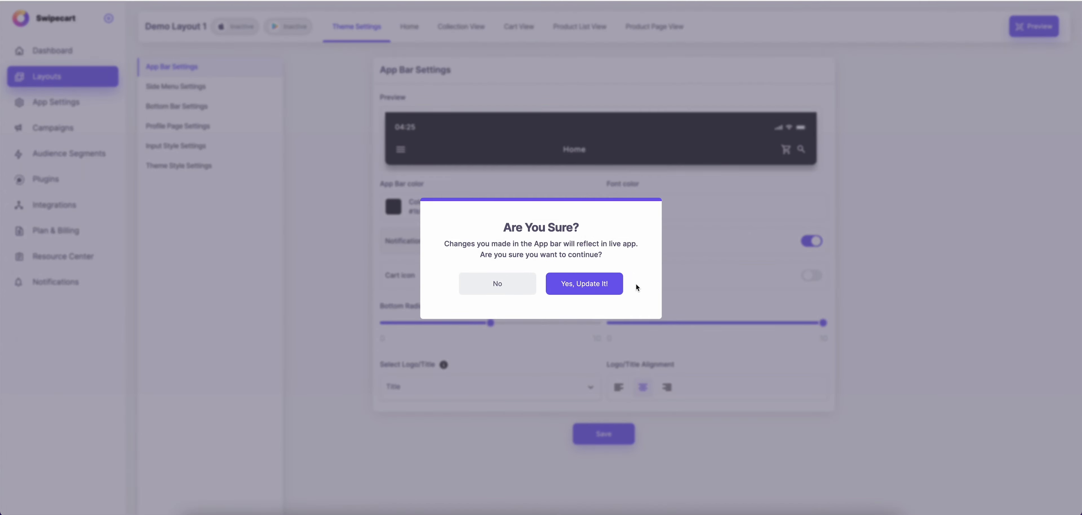
pyautogui.click(614, 287)
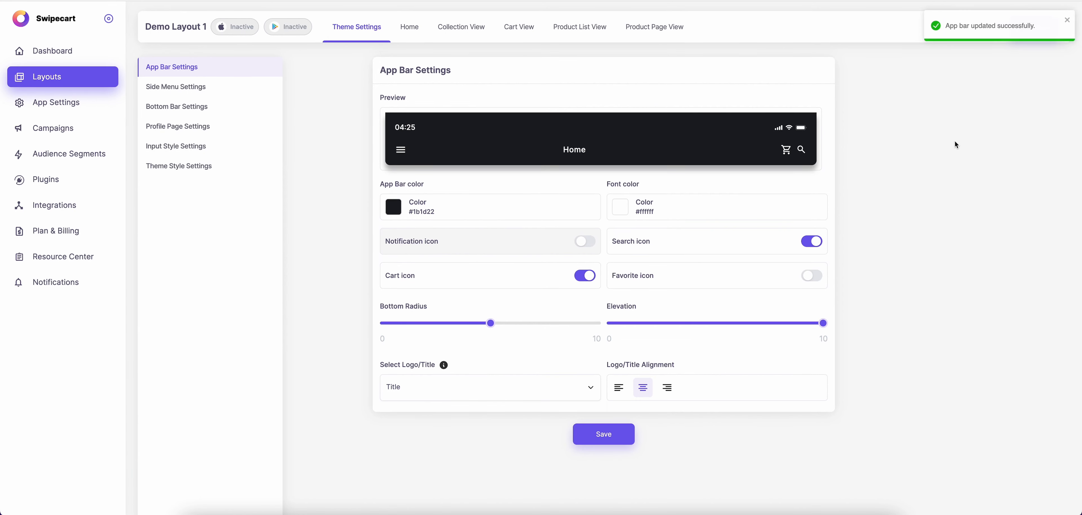
# - Show the app preview code to check the saved app bar on the phone, and close it
pyautogui.click(196, 89)
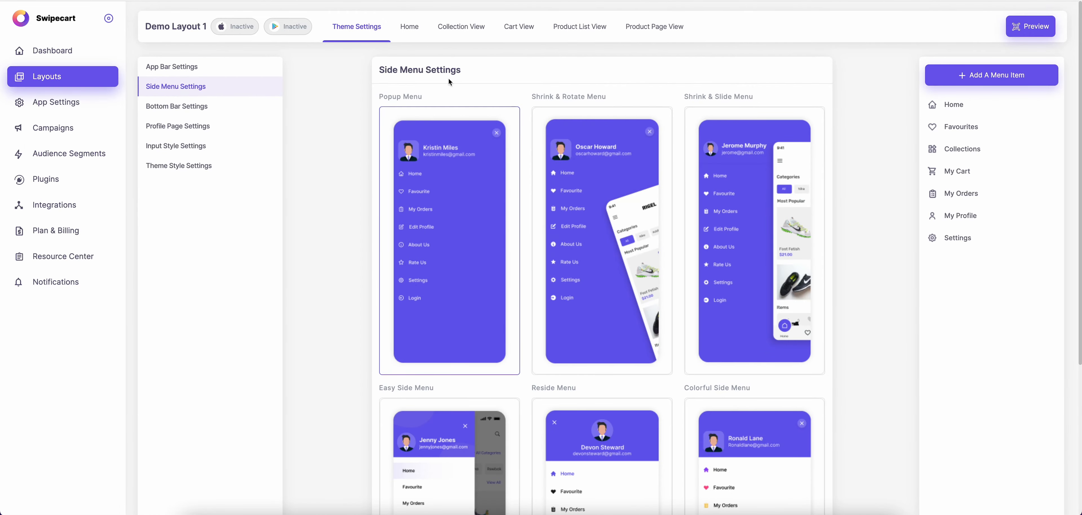
pyautogui.click(198, 69)
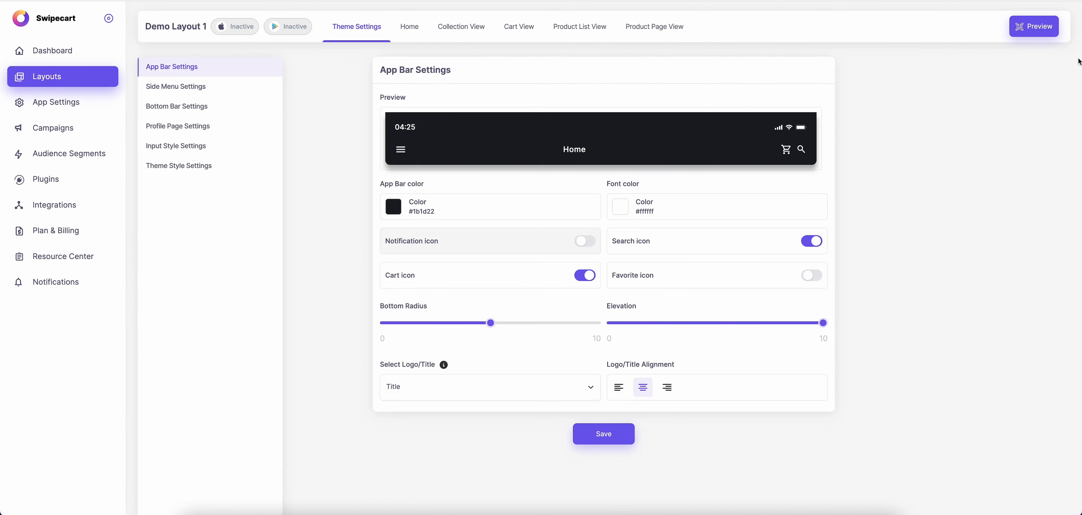
pyautogui.click(1031, 27)
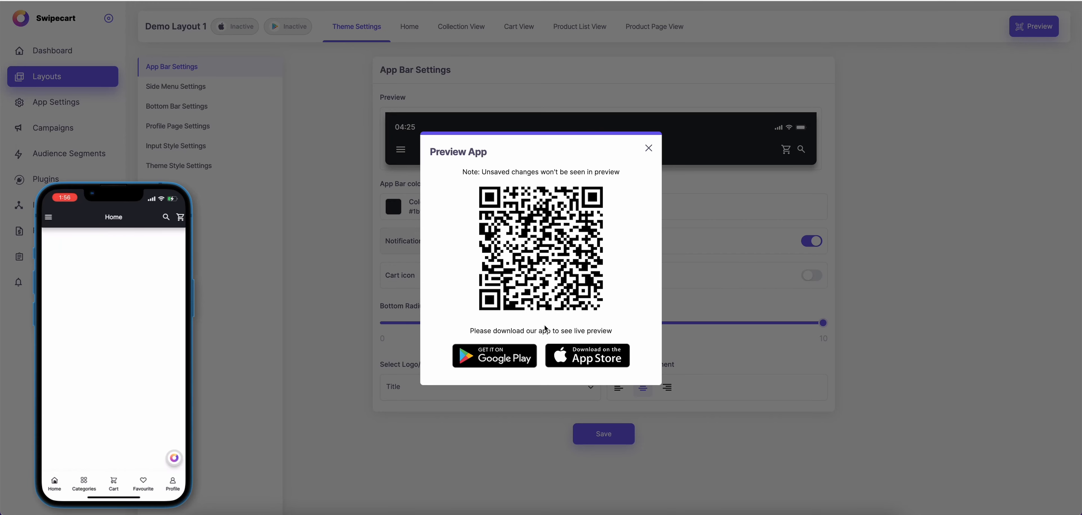
pyautogui.click(649, 148)
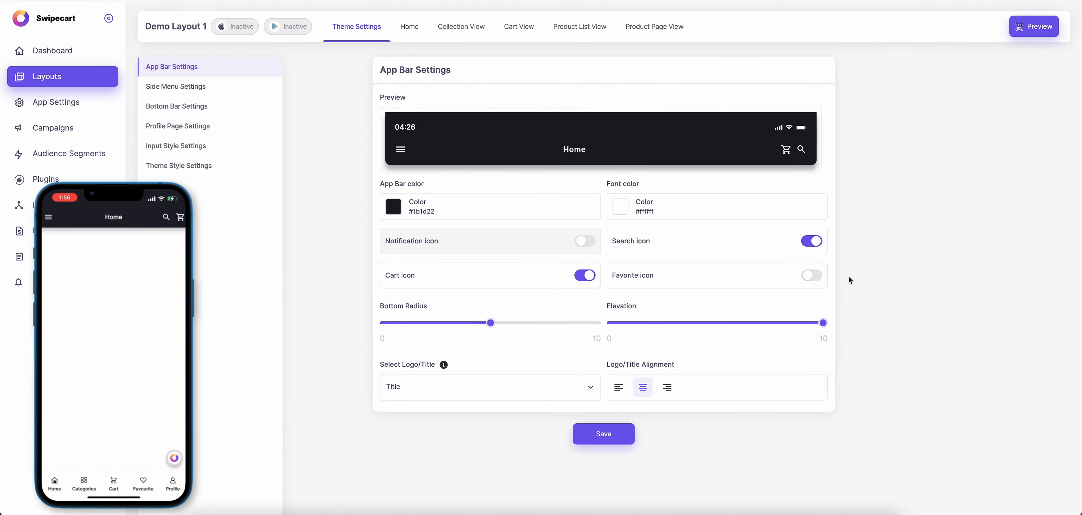
# - Save the app bar with the Favorite icon enabled and check it in the app preview
pyautogui.click(816, 278)
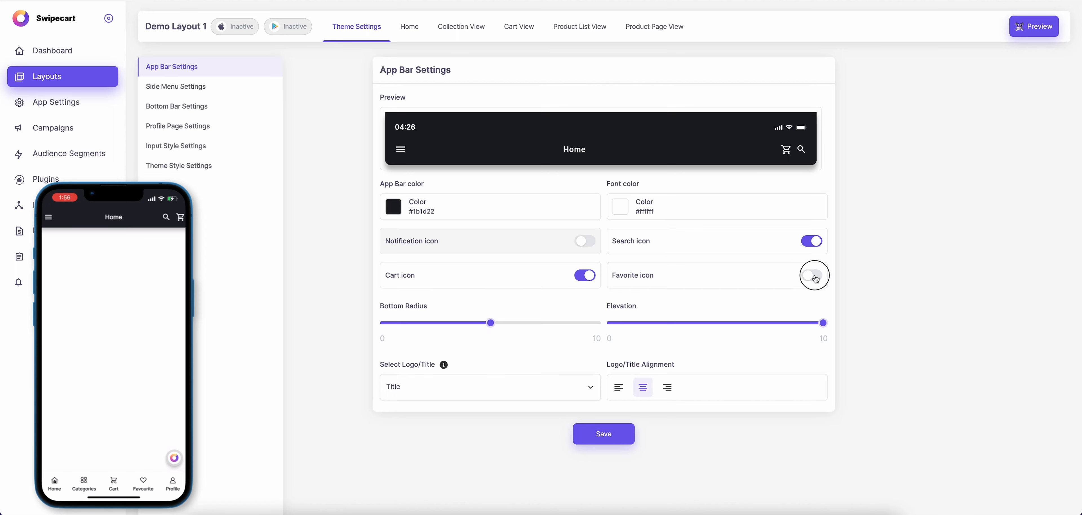
pyautogui.click(625, 442)
pyautogui.click(693, 289)
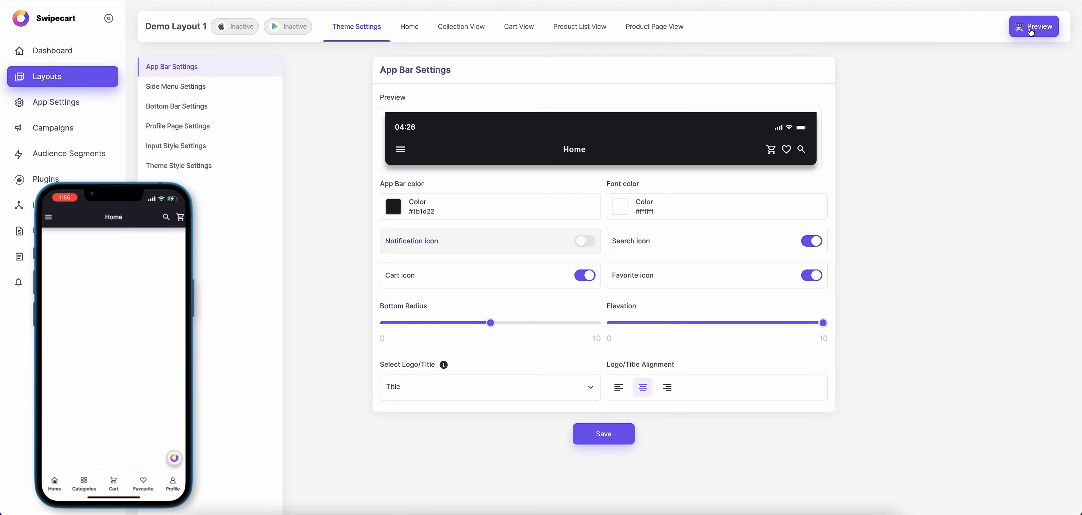
pyautogui.click(1031, 30)
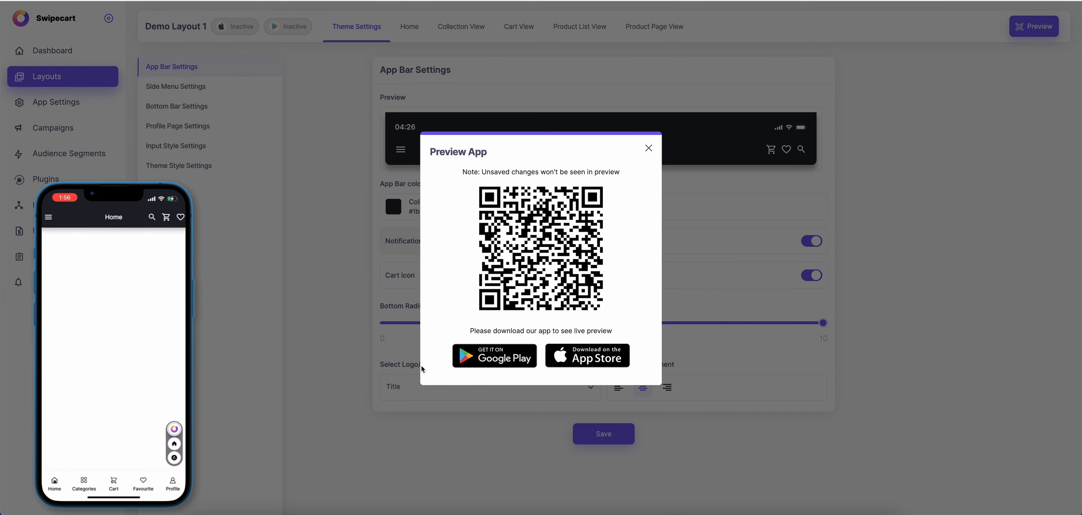
pyautogui.click(648, 146)
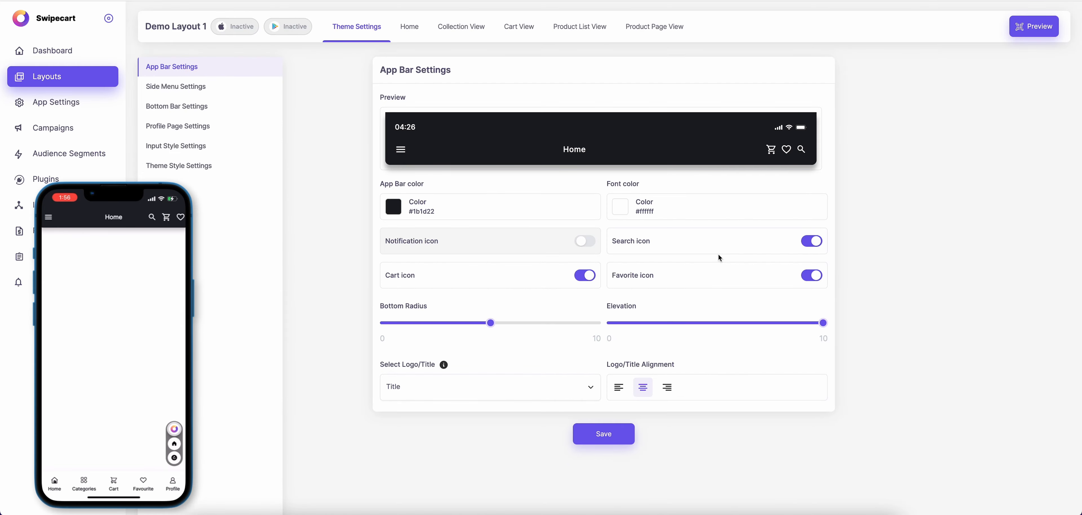
# - Save the app bar with the Favorite icon disabled again and check it in the app preview
pyautogui.click(812, 279)
pyautogui.click(623, 438)
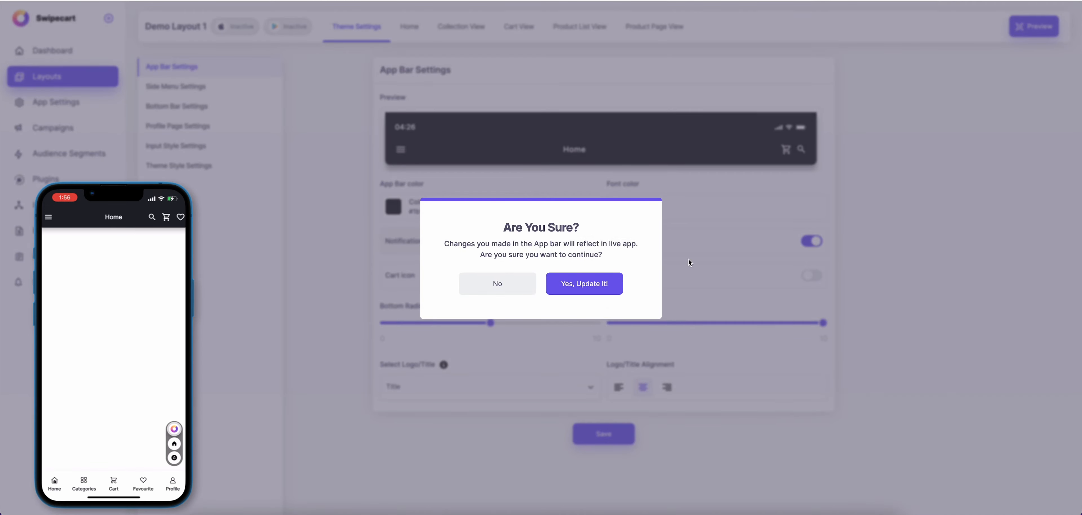
pyautogui.click(582, 284)
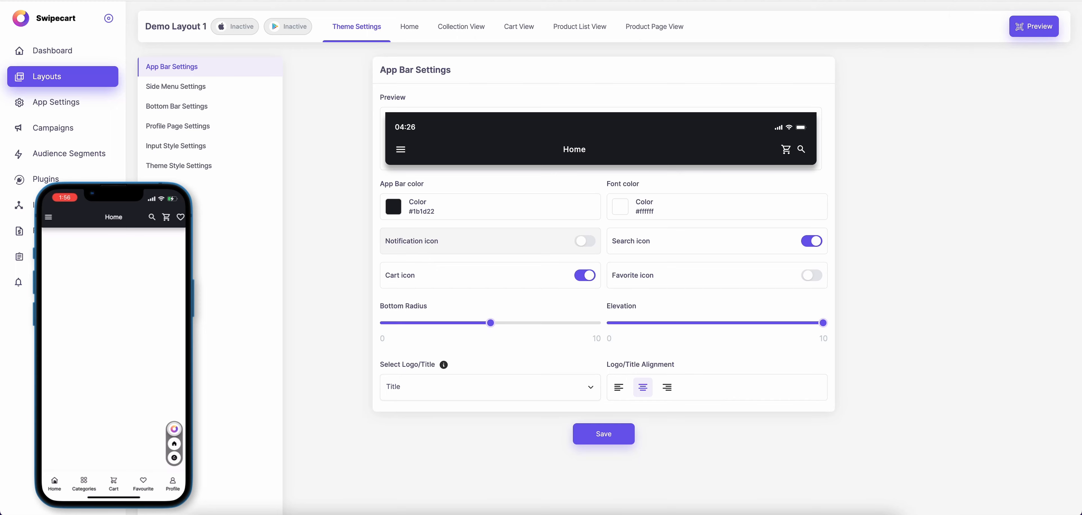
pyautogui.click(1034, 26)
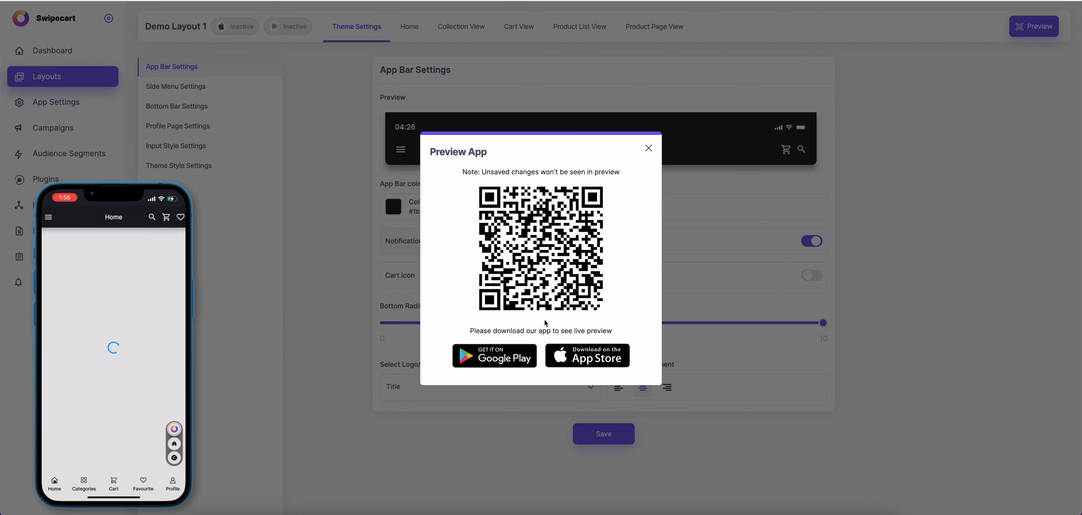
pyautogui.click(650, 150)
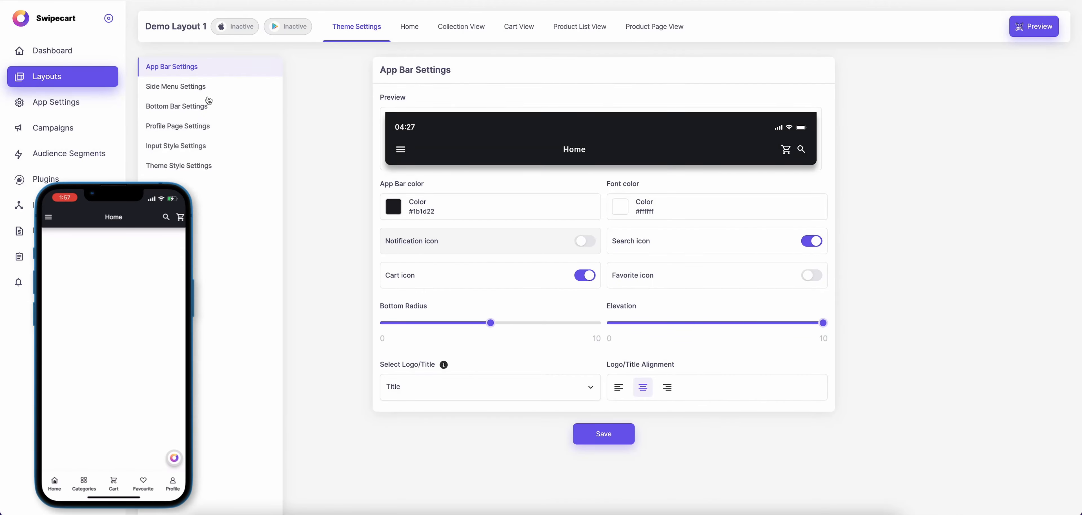
# - Browse the side menu styles and select Shrink & Rotate Menu
pyautogui.click(184, 89)
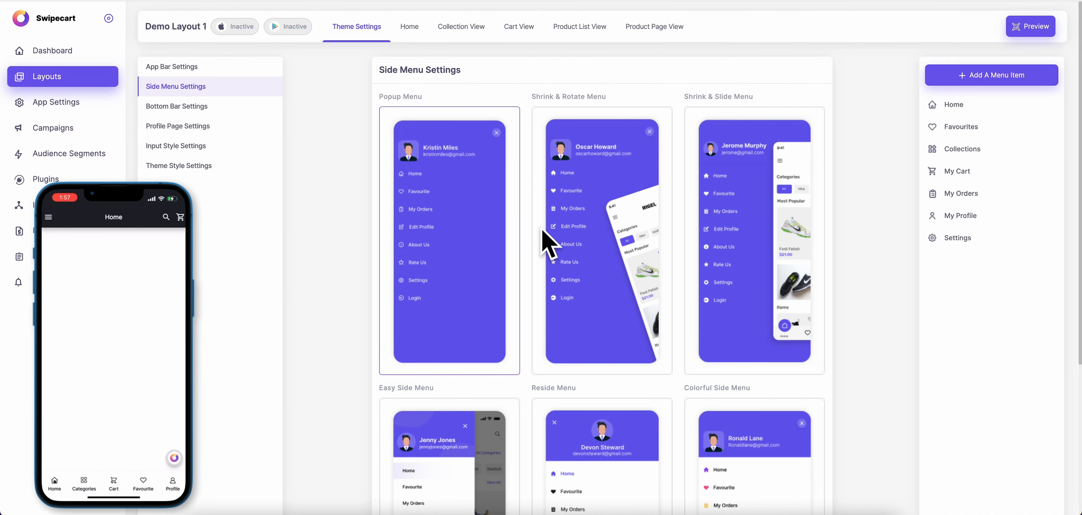
pyautogui.scroll(-2, 556, 251)
pyautogui.scroll(-3, 556, 251)
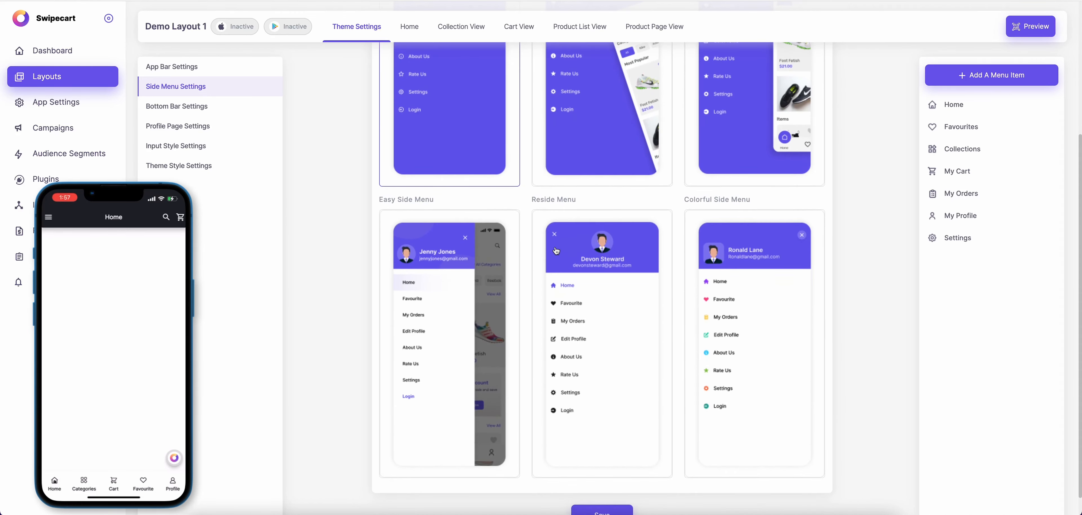
pyautogui.scroll(1, 555, 249)
pyautogui.scroll(3, 555, 247)
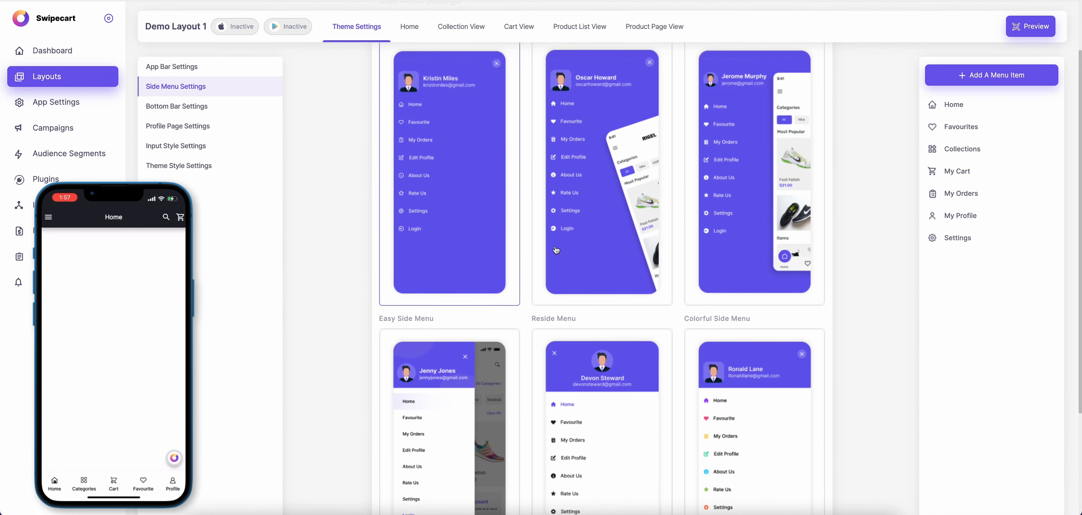
pyautogui.scroll(1, 586, 170)
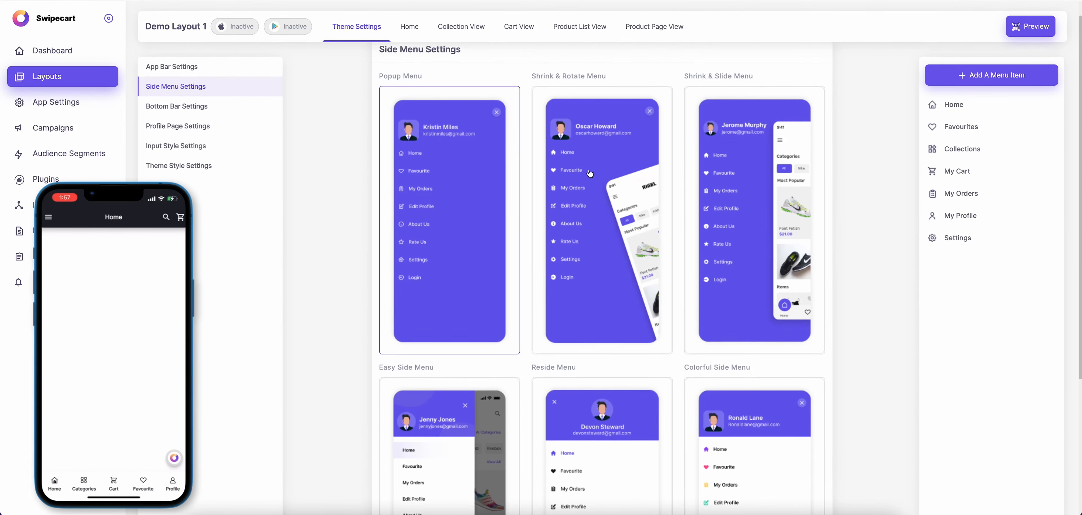
pyautogui.click(591, 177)
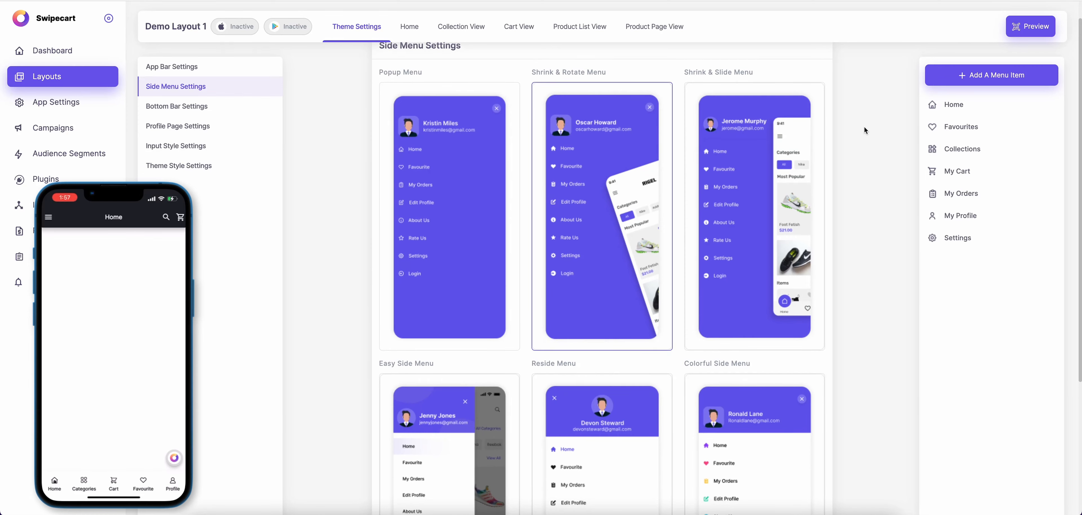
# - Start a new side menu item with log_out.png as its icon and Rentech Digital as the page name
pyautogui.scroll(1, 825, 139)
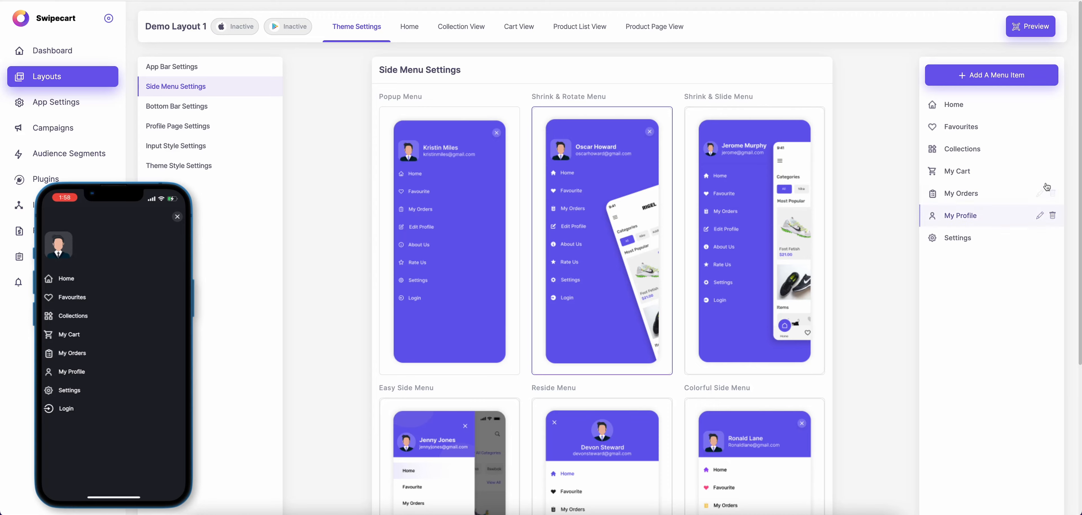
pyautogui.click(988, 77)
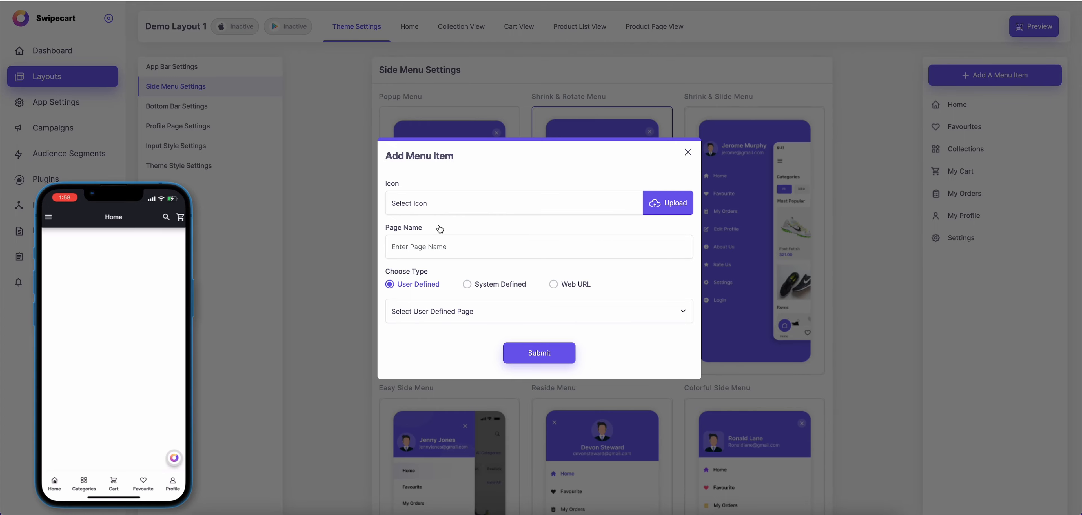
pyautogui.click(668, 206)
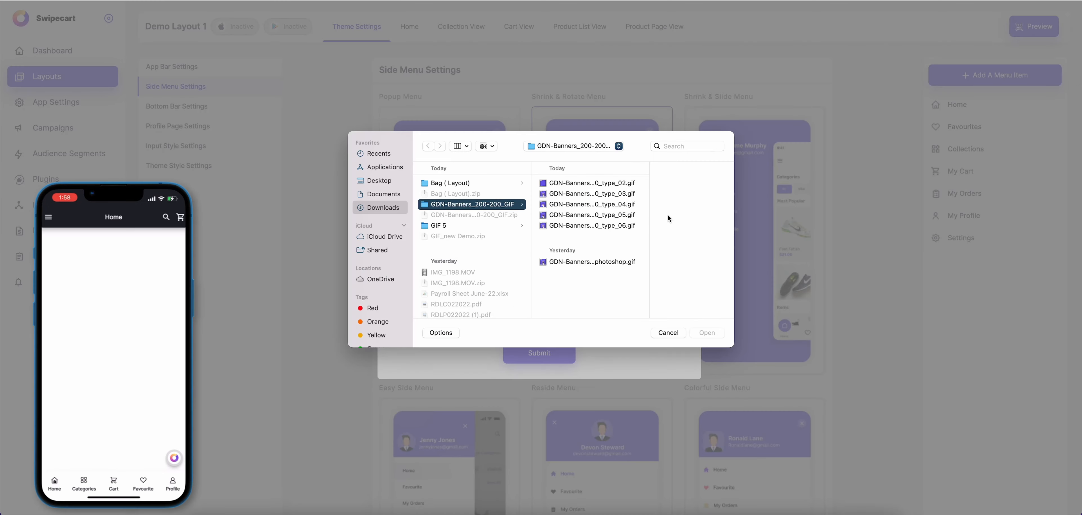
pyautogui.click(447, 185)
pyautogui.click(580, 215)
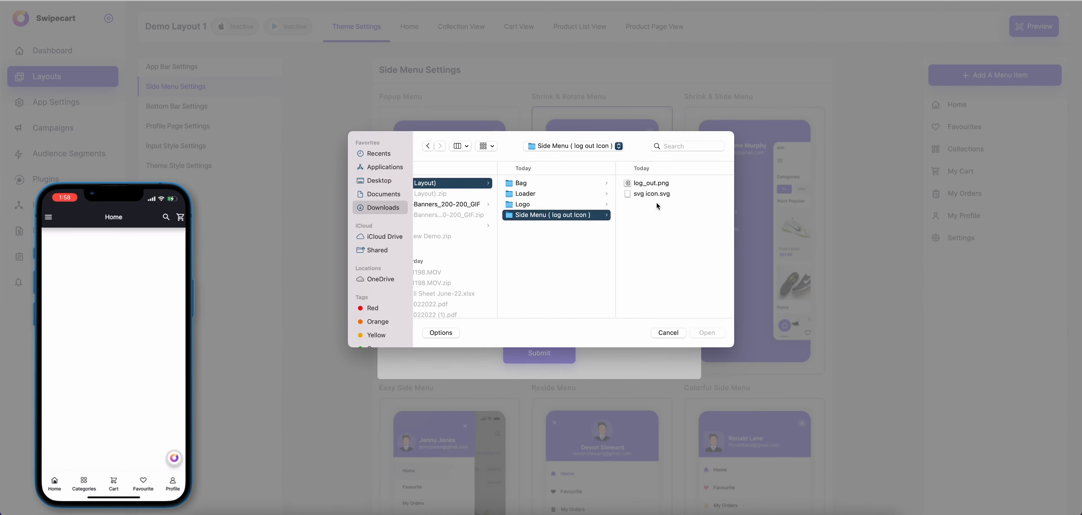
pyautogui.click(656, 184)
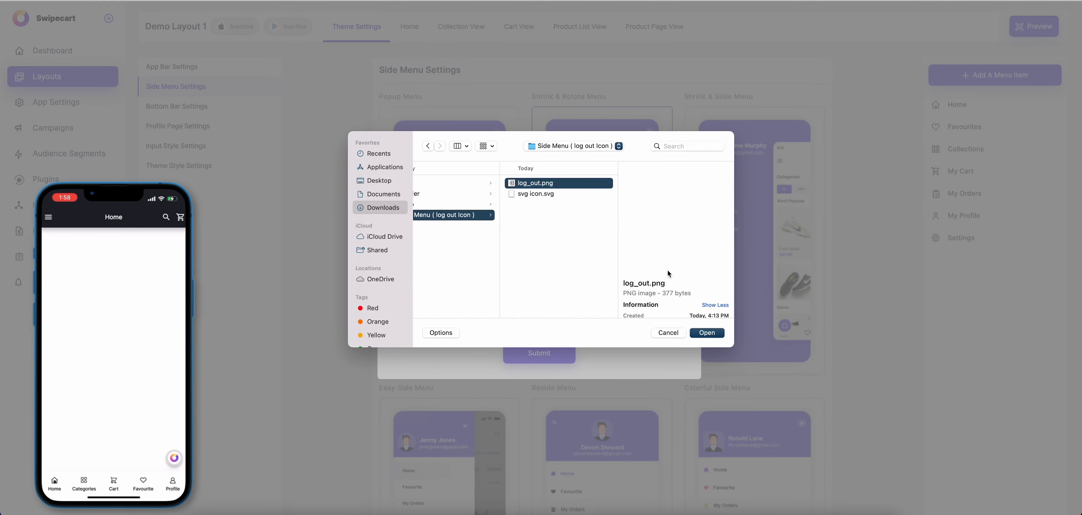
pyautogui.click(560, 192)
pyautogui.click(560, 182)
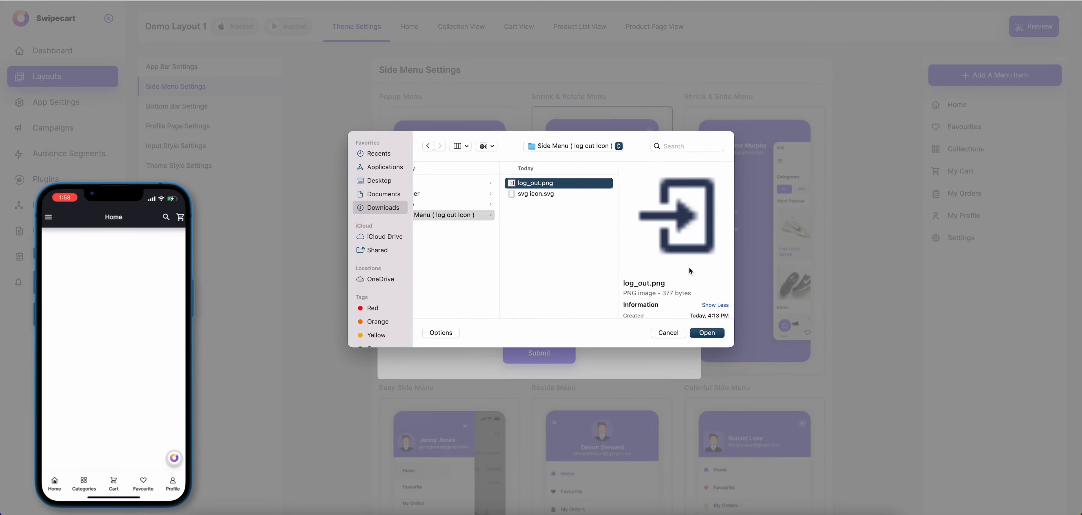
pyautogui.click(716, 334)
pyautogui.click(502, 248)
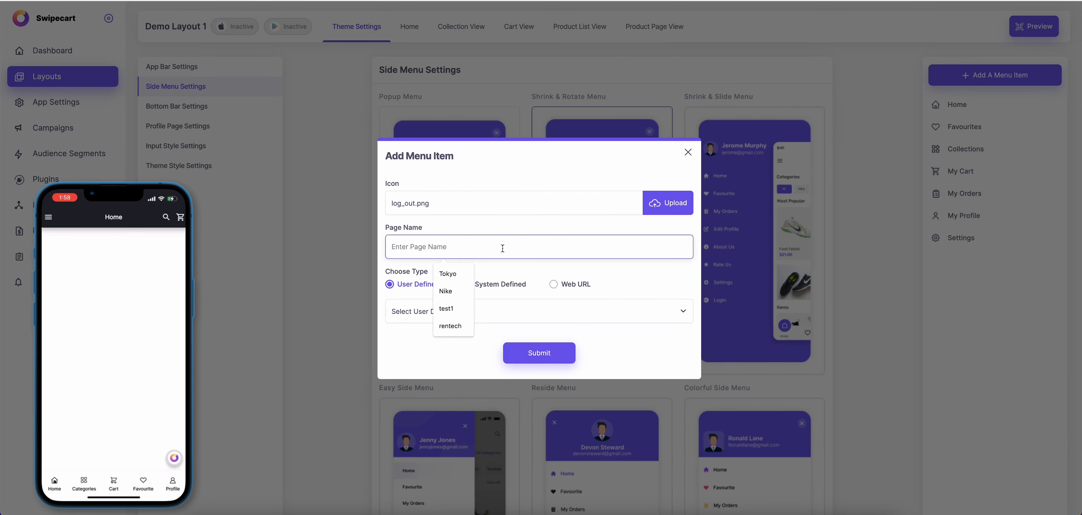
pyautogui.write('Rentech')
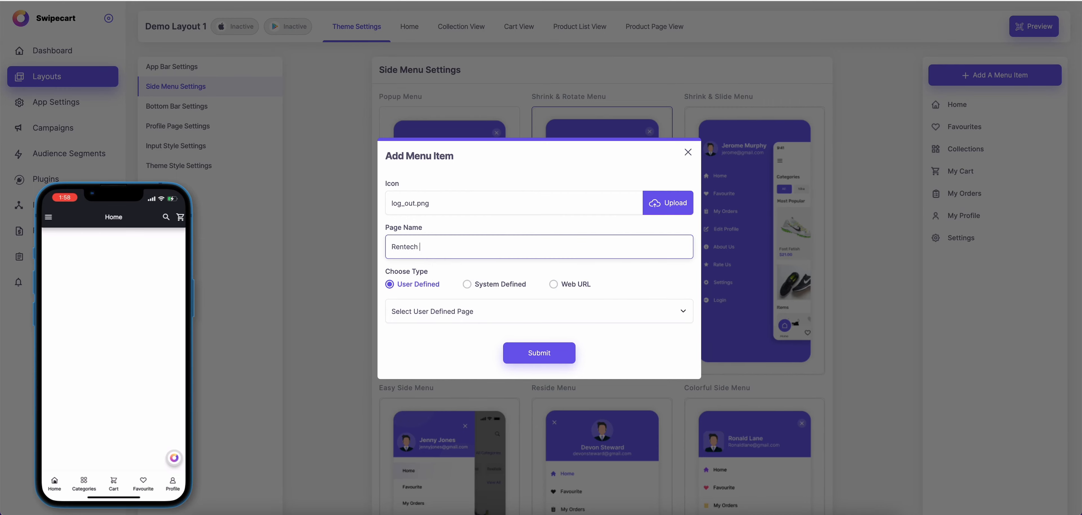
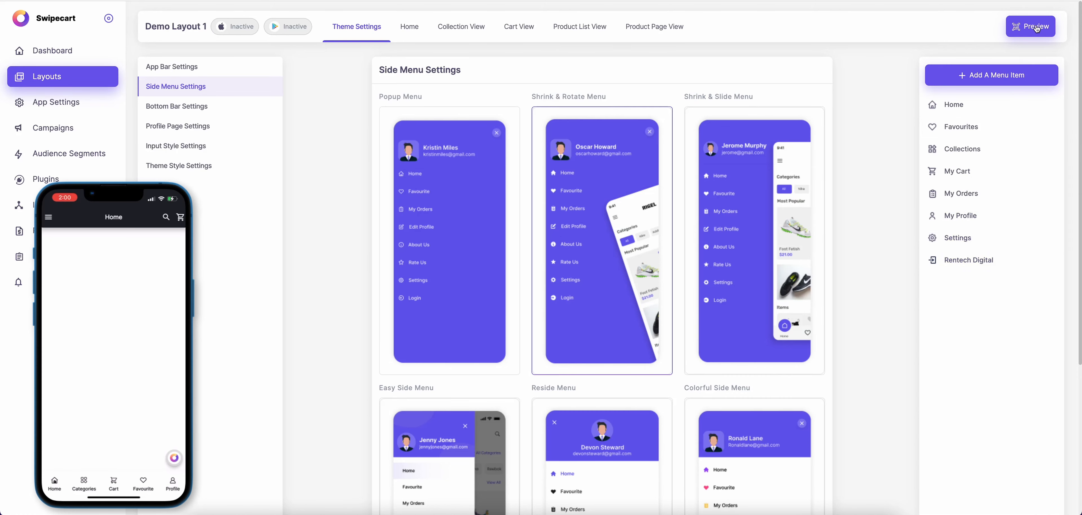
# - Reorder the side menu to place My Profile, Rentech Digital and Settings above My Cart and My Orders, and check the app preview
pyautogui.moveTo(977, 262); pyautogui.dragTo(973, 165)
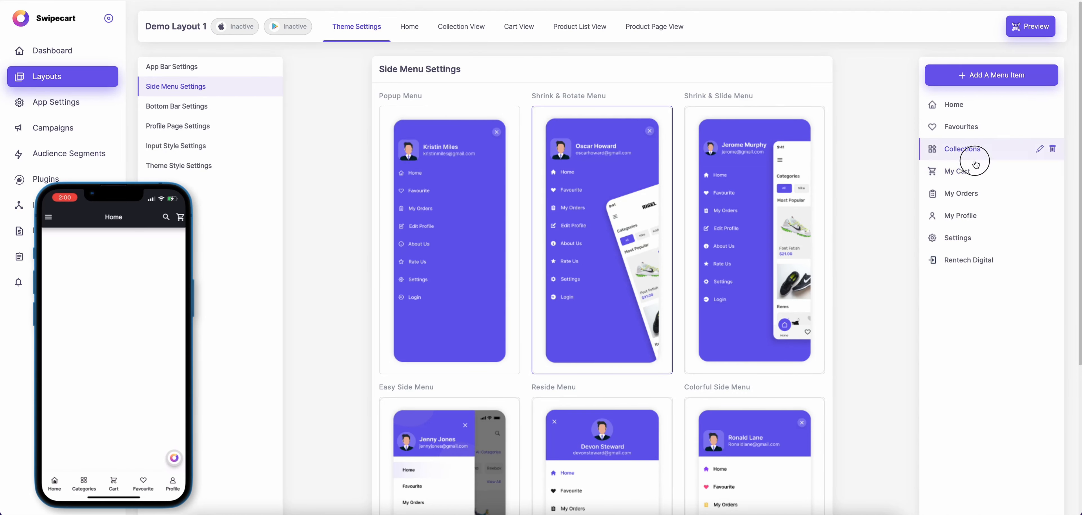
pyautogui.moveTo(973, 262); pyautogui.dragTo(973, 175)
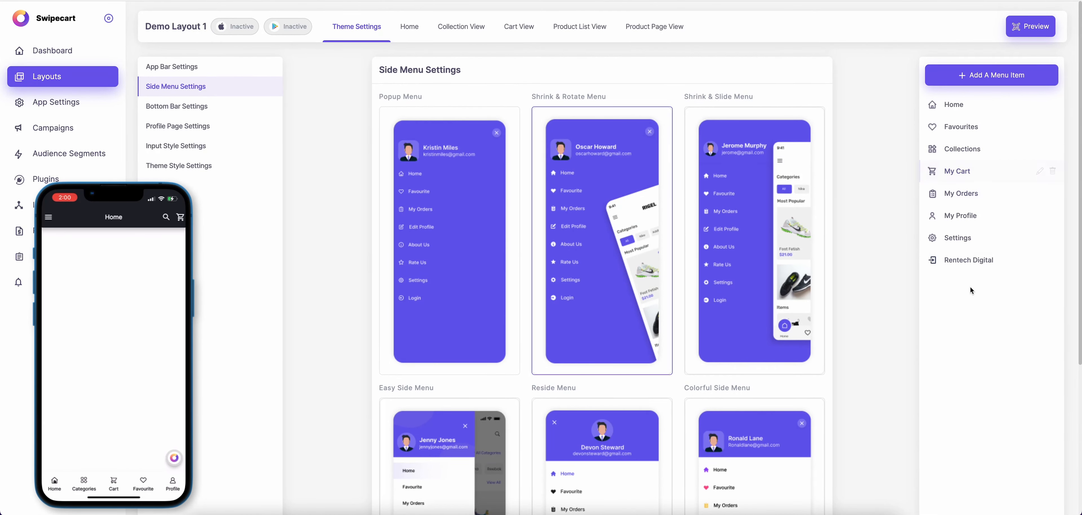
pyautogui.moveTo(969, 263); pyautogui.dragTo(974, 182)
pyautogui.moveTo(973, 238)
pyautogui.mouseDown()
pyautogui.moveTo(972, 206)
pyautogui.moveTo(973, 240)
pyautogui.moveTo(972, 208)
pyautogui.moveTo(969, 222)
pyautogui.moveTo(962, 213)
pyautogui.moveTo(971, 246)
pyautogui.mouseUp()
pyautogui.moveTo(962, 150); pyautogui.dragTo(970, 236)
pyautogui.click(1050, 28)
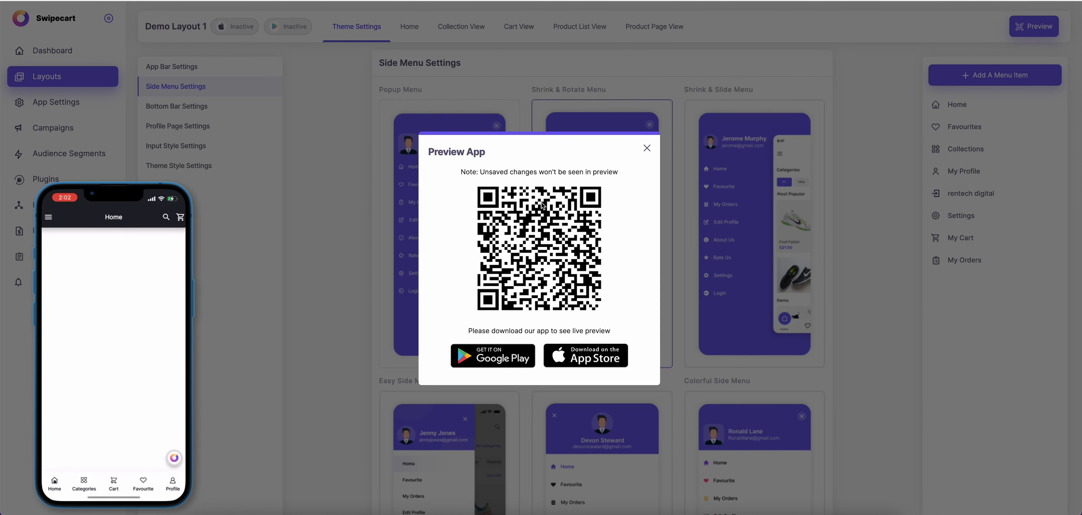
pyautogui.click(647, 148)
# - Examine the available bottom bar, profile page and input styles in the theme settings
pyautogui.click(210, 106)
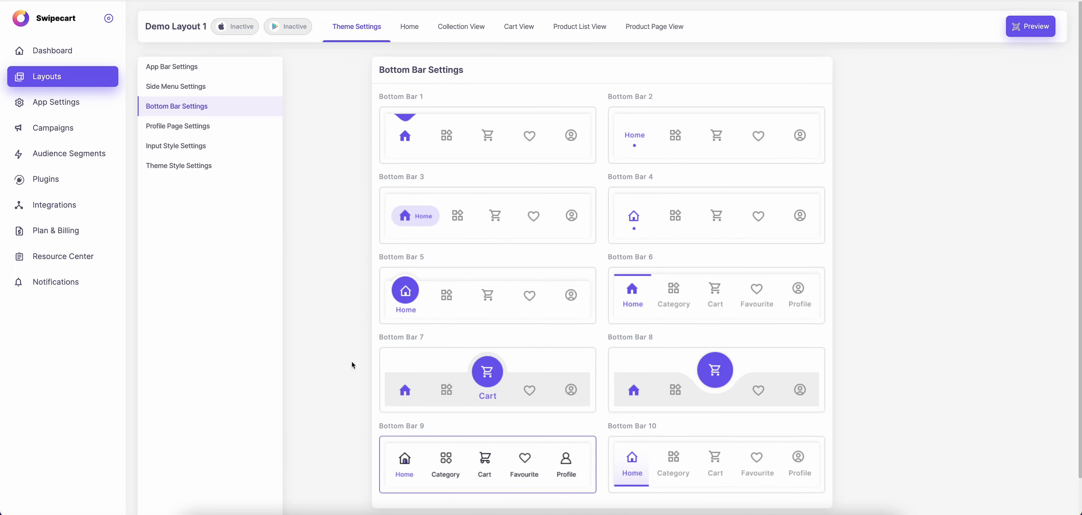
pyautogui.click(222, 129)
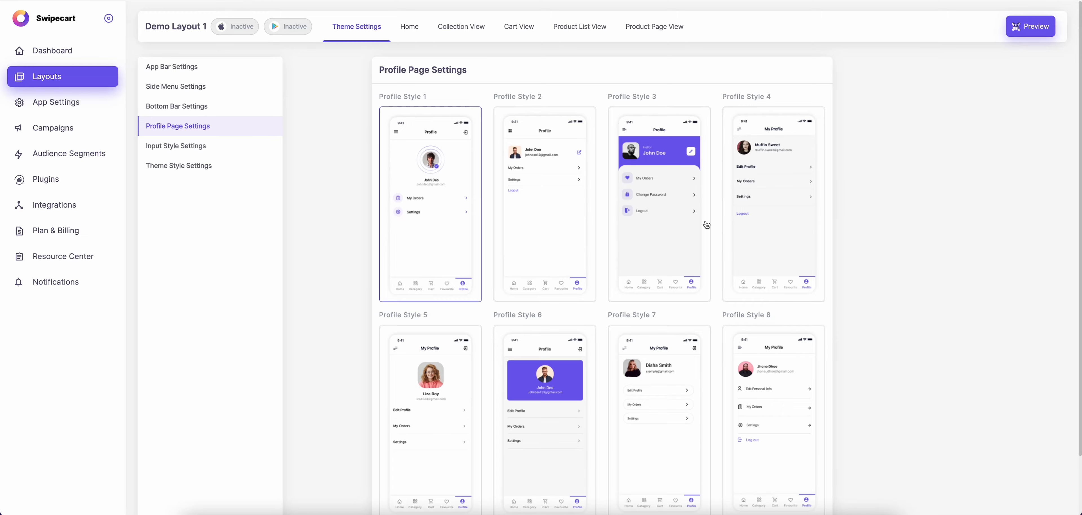
pyautogui.scroll(-3, 592, 307)
pyautogui.scroll(3, 558, 297)
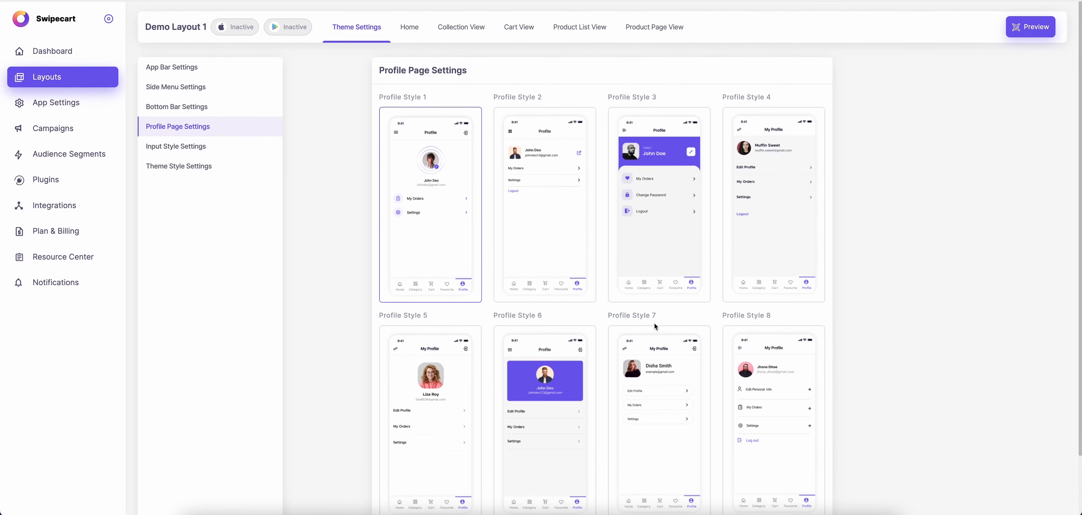
pyautogui.click(185, 146)
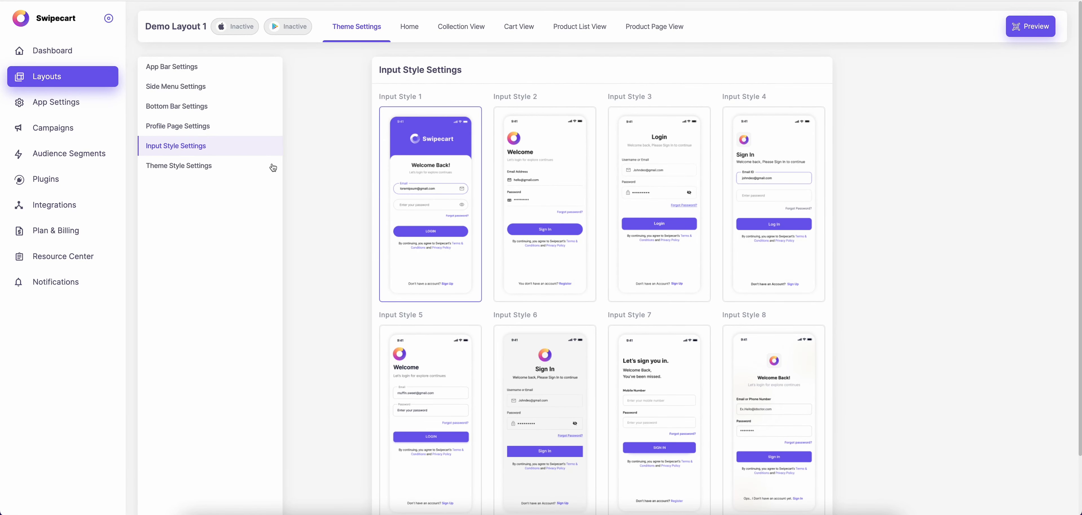
pyautogui.scroll(-2, 781, 320)
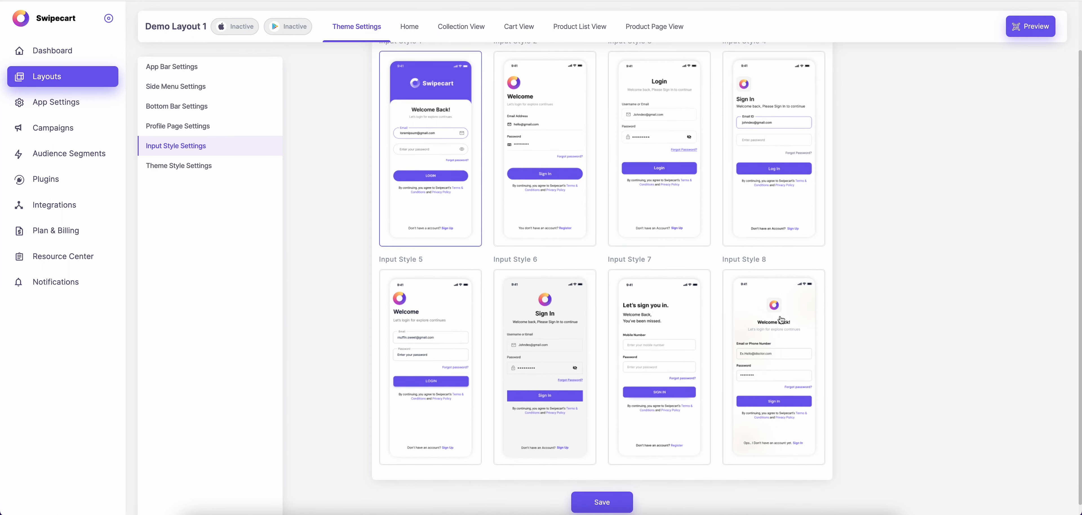
pyautogui.scroll(2, 439, 245)
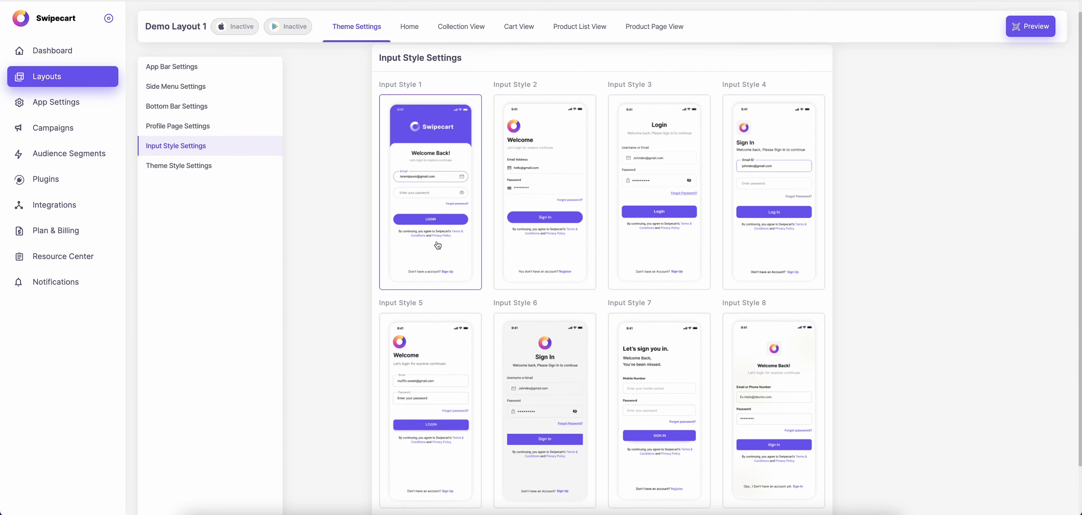
# - Examine the font style and font scale options in the theme style settings
pyautogui.click(197, 168)
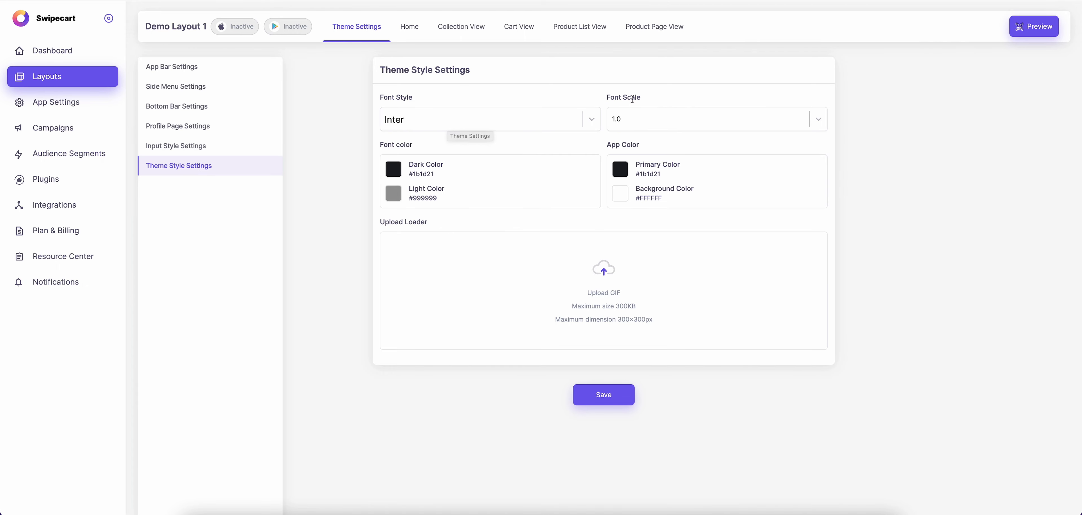
pyautogui.click(523, 125)
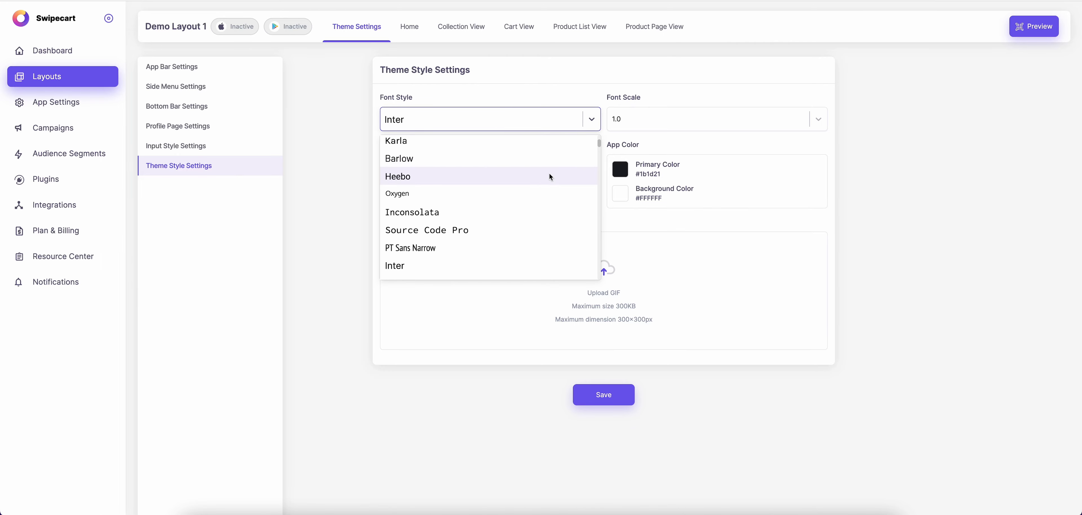
pyautogui.scroll(3, 547, 175)
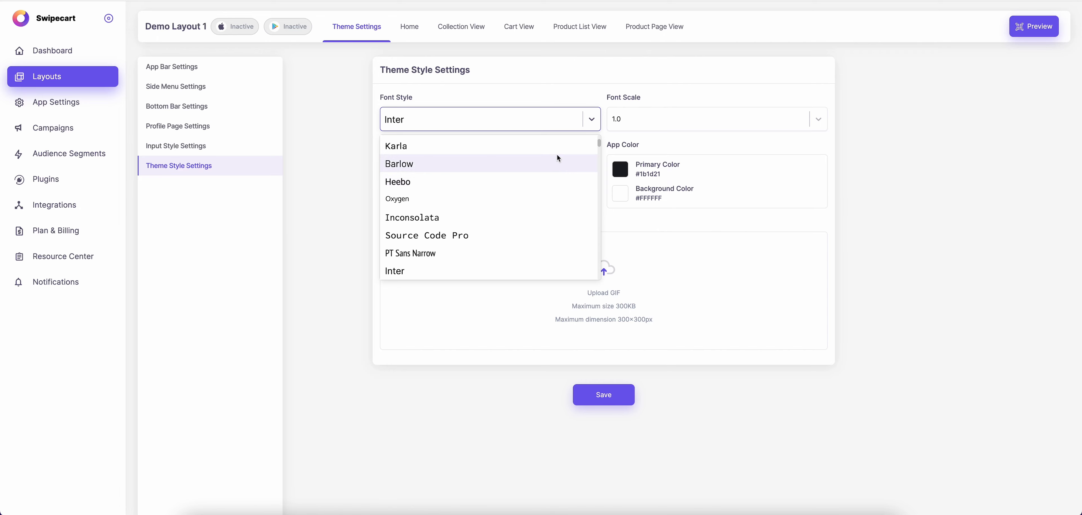
pyautogui.click(657, 121)
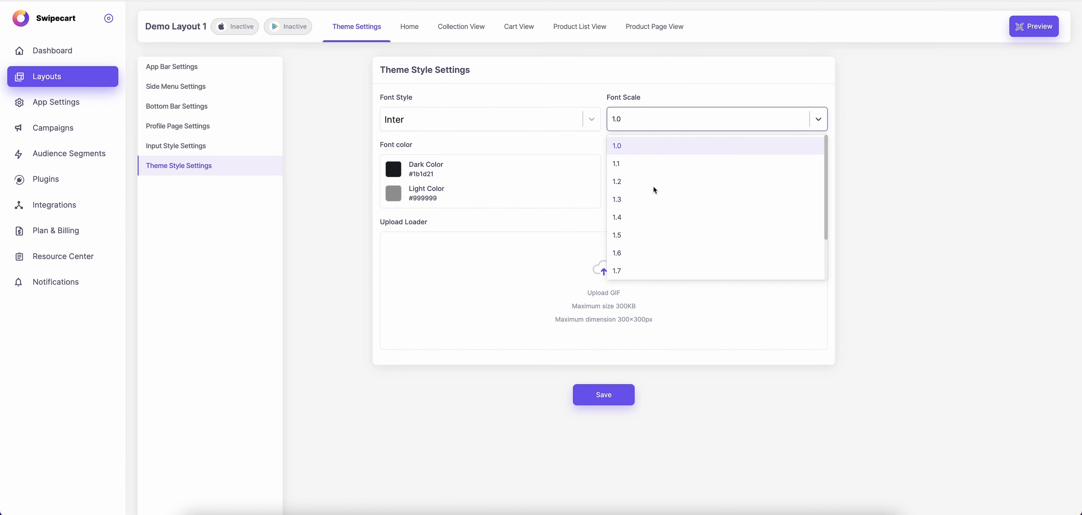
pyautogui.click(519, 253)
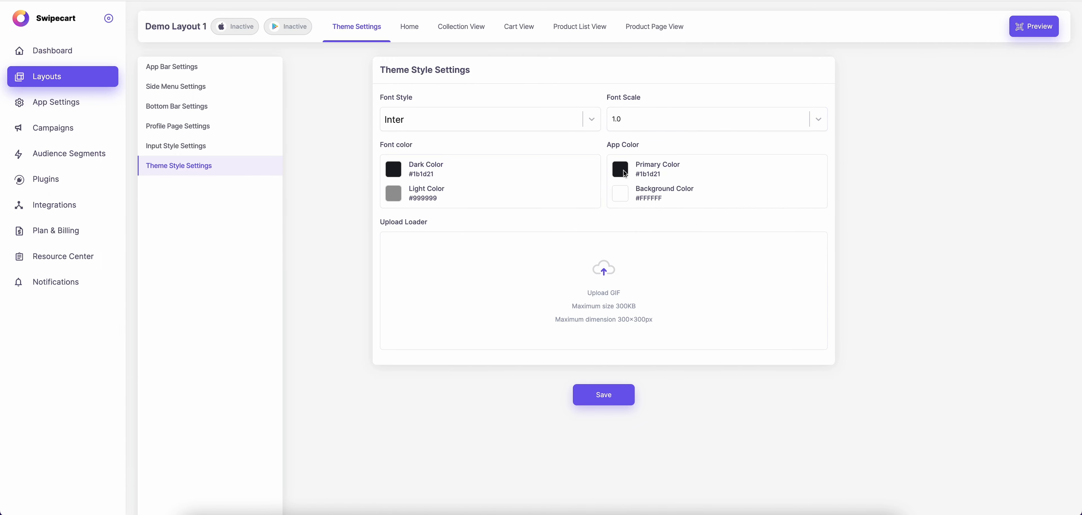
# - Set the app's primary color to #1f2023 in the theme style settings
pyautogui.click(621, 170)
pyautogui.moveTo(633, 234); pyautogui.dragTo(632, 234)
pyautogui.click(832, 231)
pyautogui.moveTo(380, 144); pyautogui.dragTo(417, 146)
pyautogui.click(473, 152)
pyautogui.moveTo(377, 229); pyautogui.dragTo(420, 222)
pyautogui.click(784, 303)
# - Upload Lodar.gif from the Loader folder as the app's loader and save the theme style
pyautogui.click(636, 288)
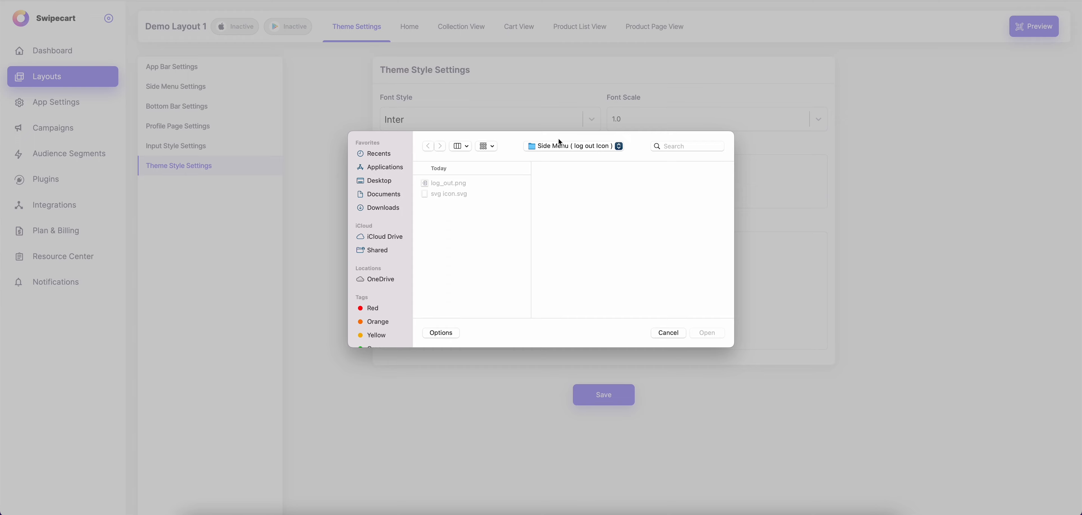
pyautogui.click(589, 146)
pyautogui.click(588, 159)
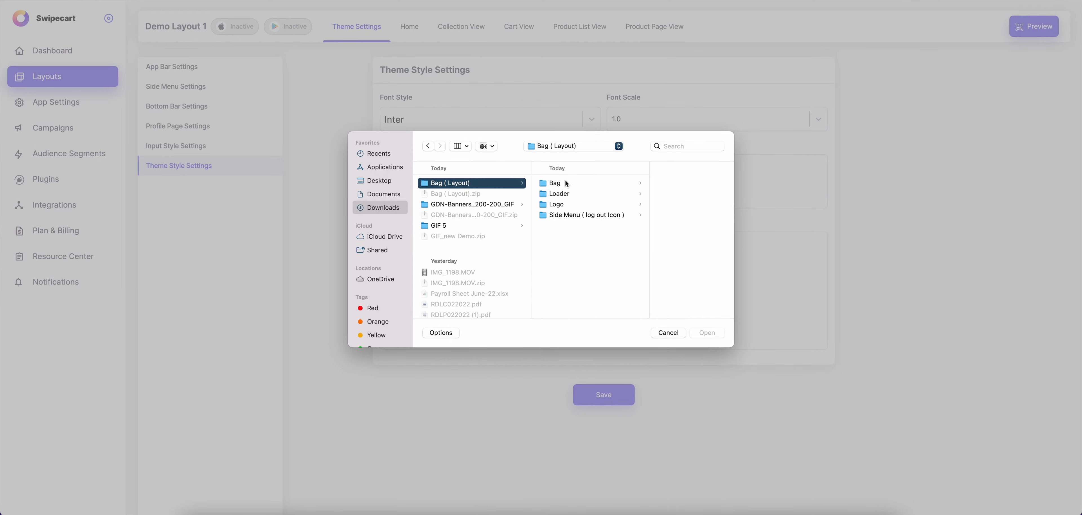
pyautogui.click(575, 192)
pyautogui.click(650, 184)
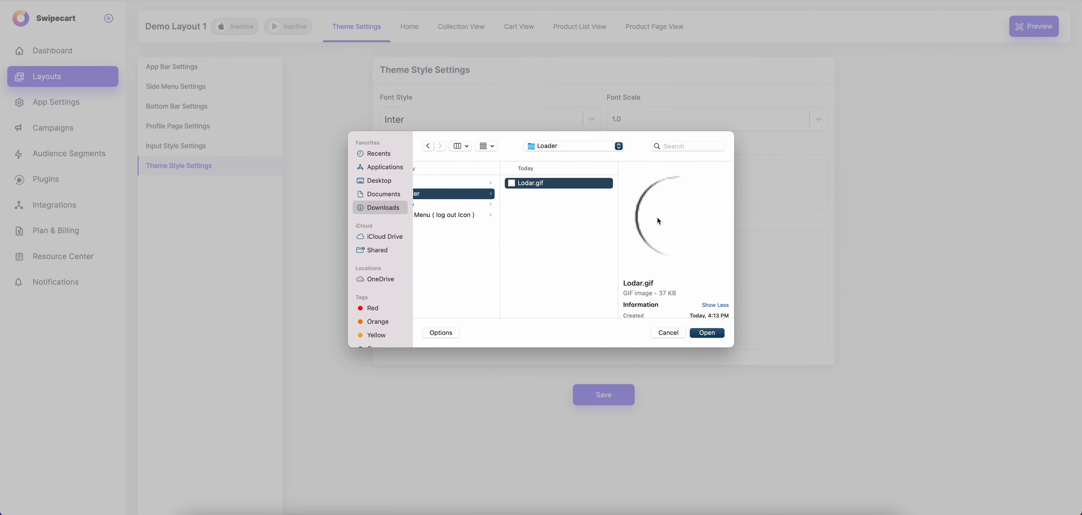
pyautogui.click(710, 333)
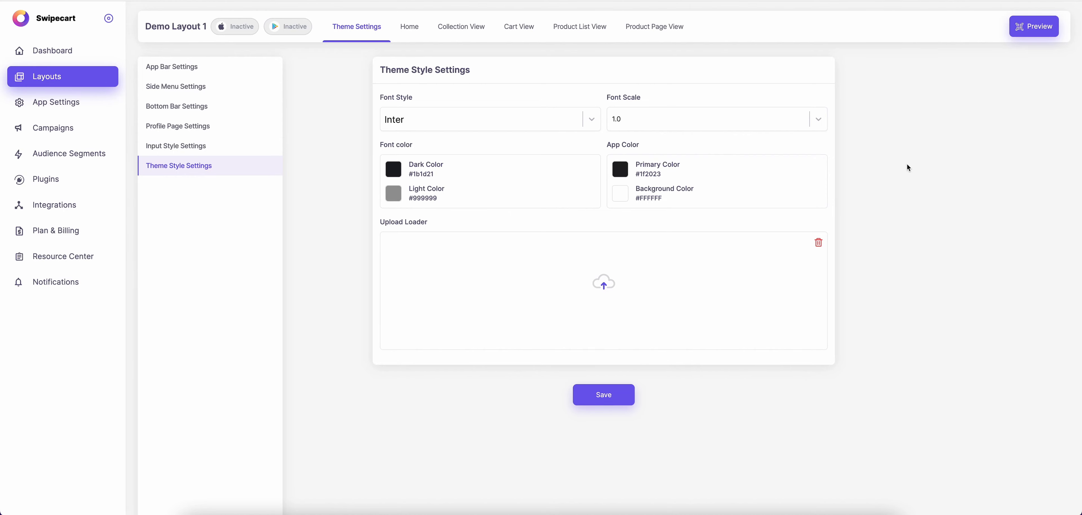
pyautogui.click(596, 401)
pyautogui.press('Return')
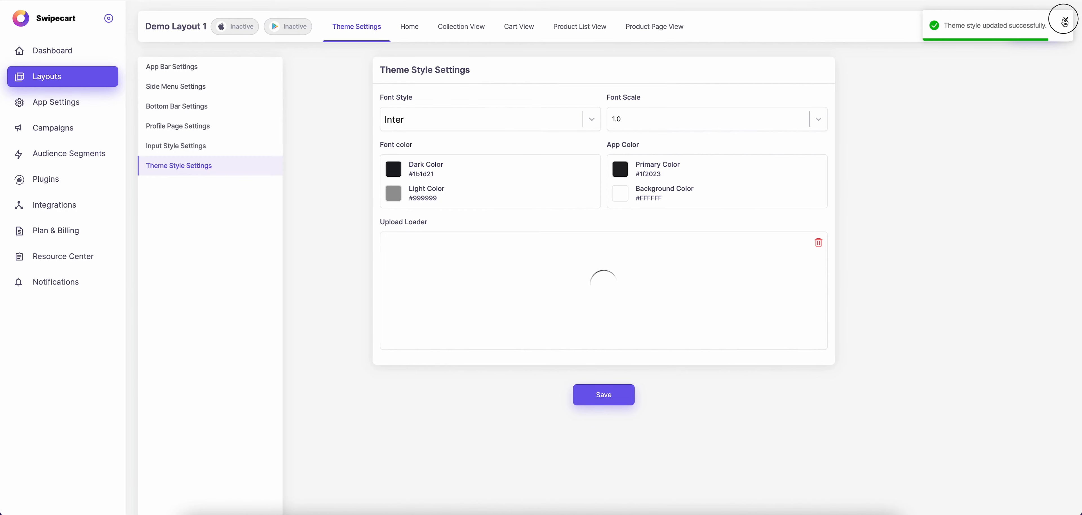
pyautogui.click(1065, 21)
# - Add the Square Collection Grid (3X3) block to the home page, with the Round Collection Grid (3X3) block below it
pyautogui.click(410, 31)
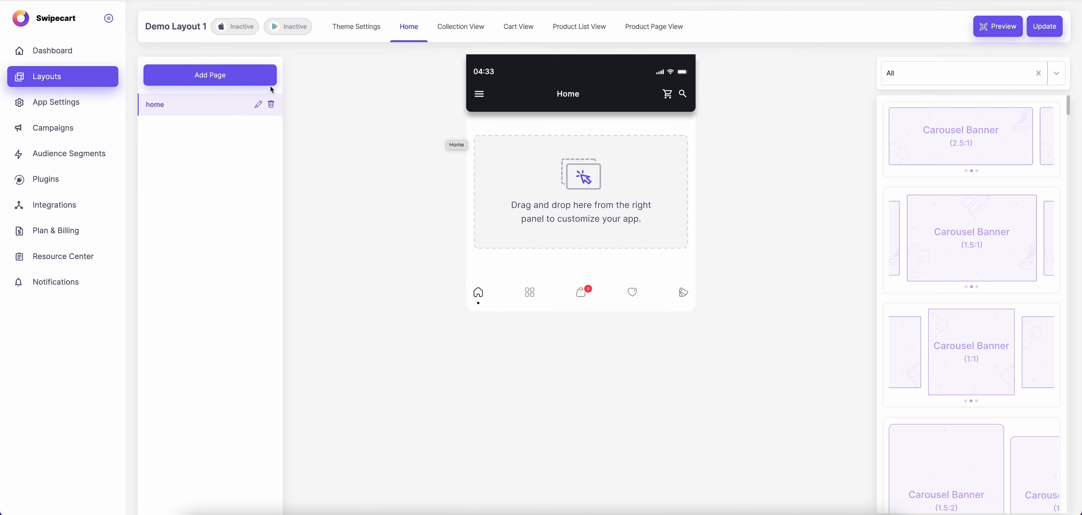
pyautogui.click(986, 77)
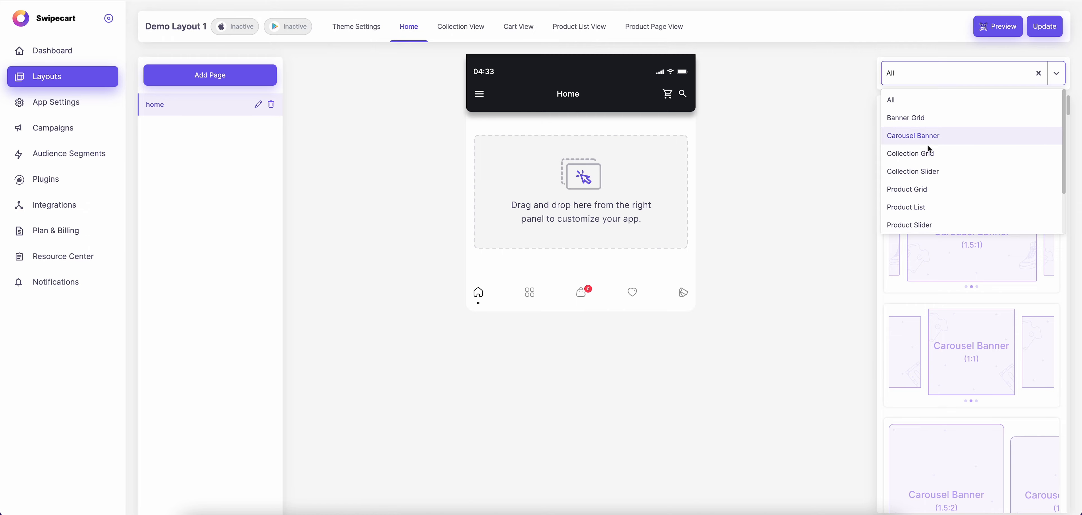
pyautogui.click(932, 161)
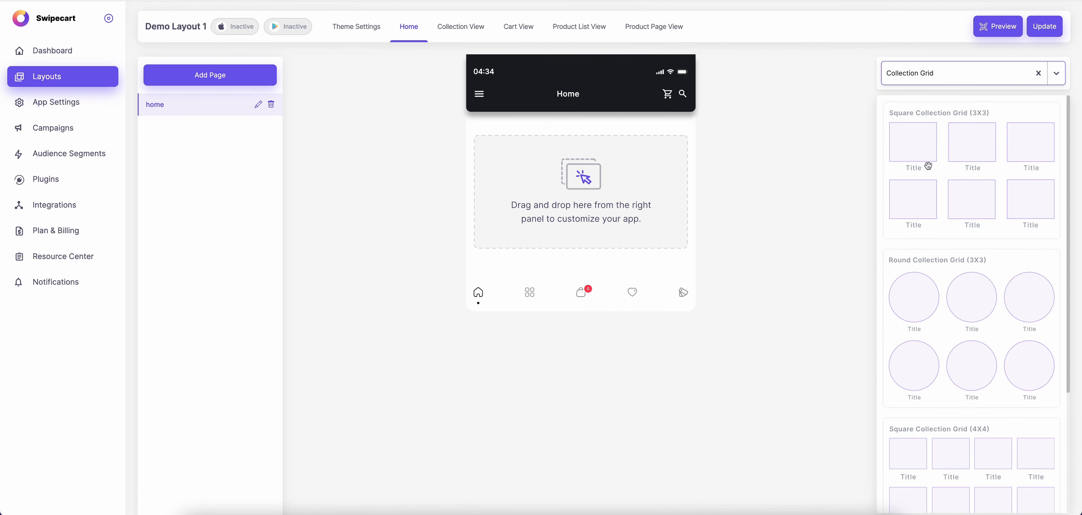
pyautogui.moveTo(940, 168); pyautogui.dragTo(574, 197)
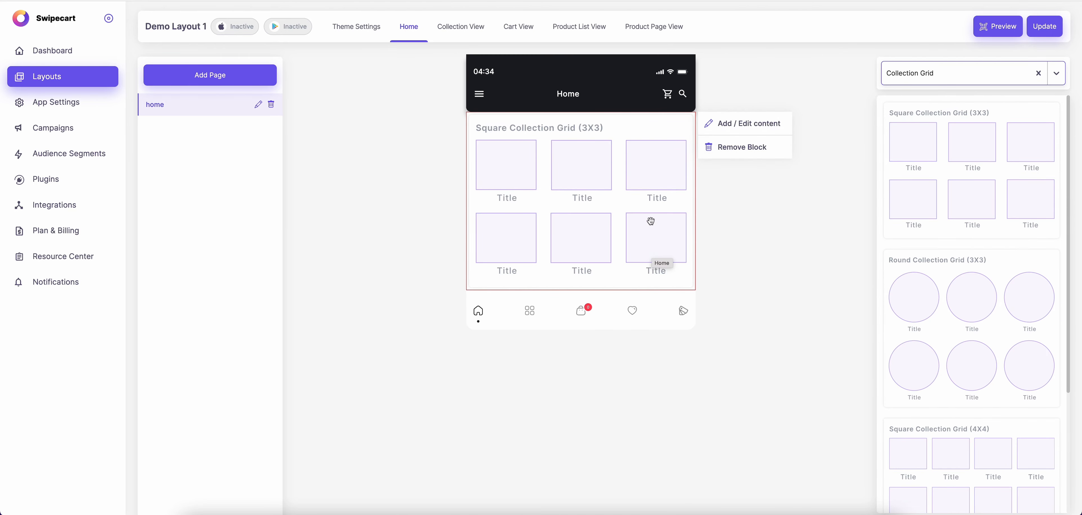
pyautogui.moveTo(949, 329); pyautogui.dragTo(615, 273)
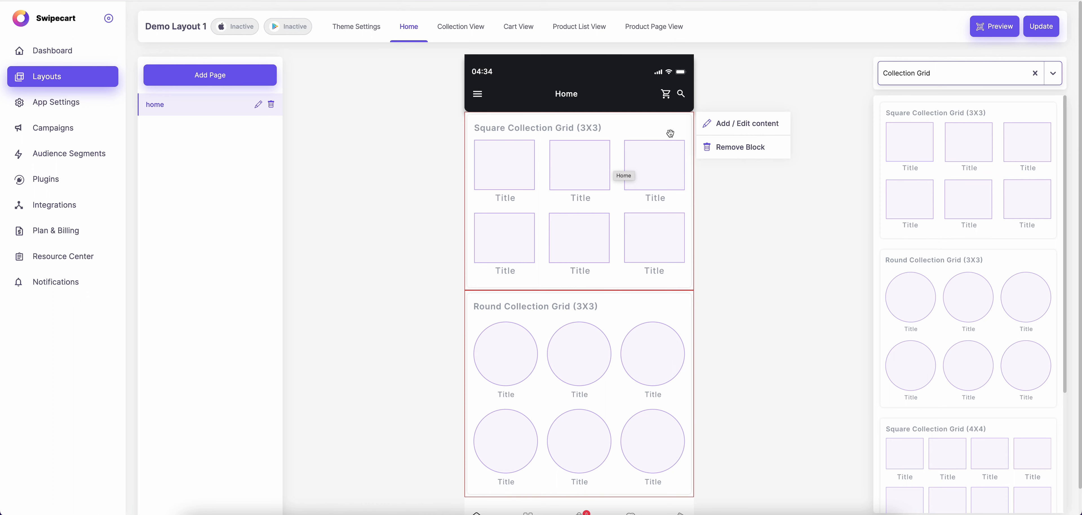
# - Title the Square Collection Grid block "Demo widget 1" and add the Addox Messenger Bag collection to it
pyautogui.click(737, 124)
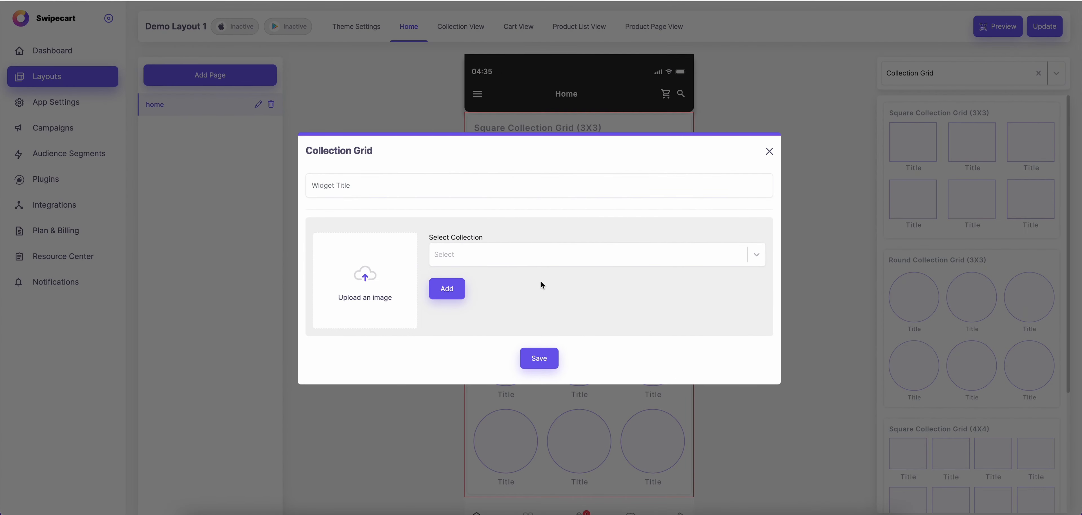
pyautogui.click(409, 188)
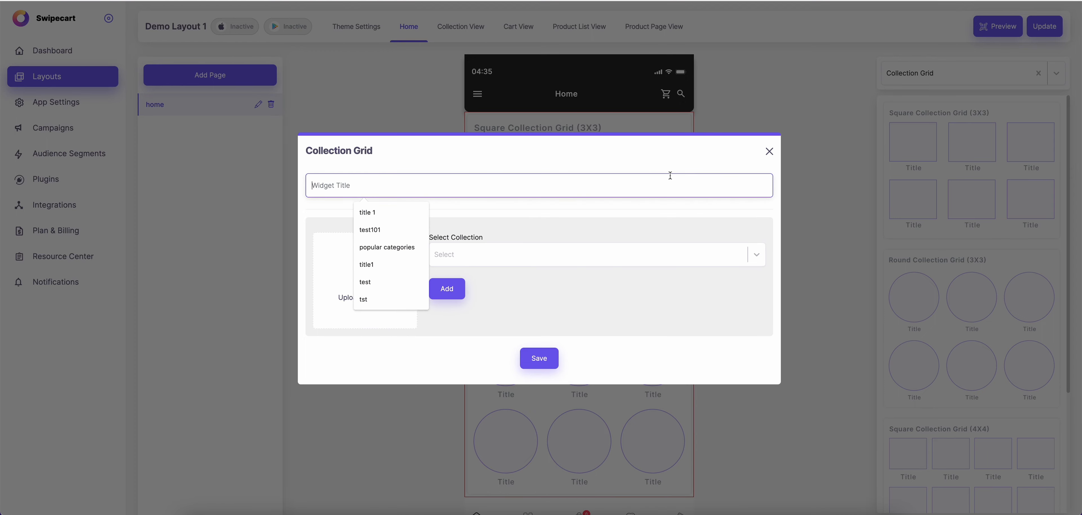
pyautogui.write('Demo')
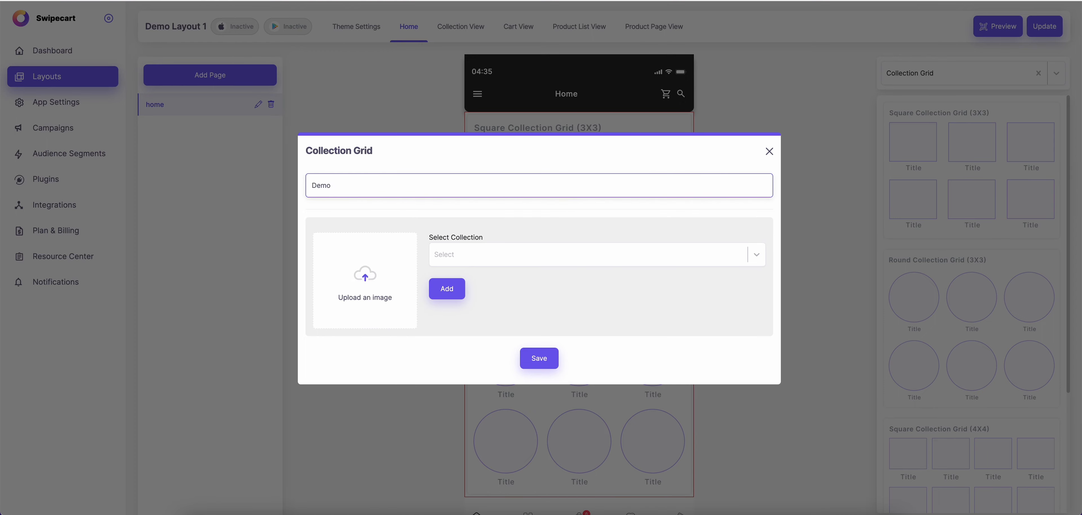
pyautogui.write(' widget 1')
pyautogui.click(589, 255)
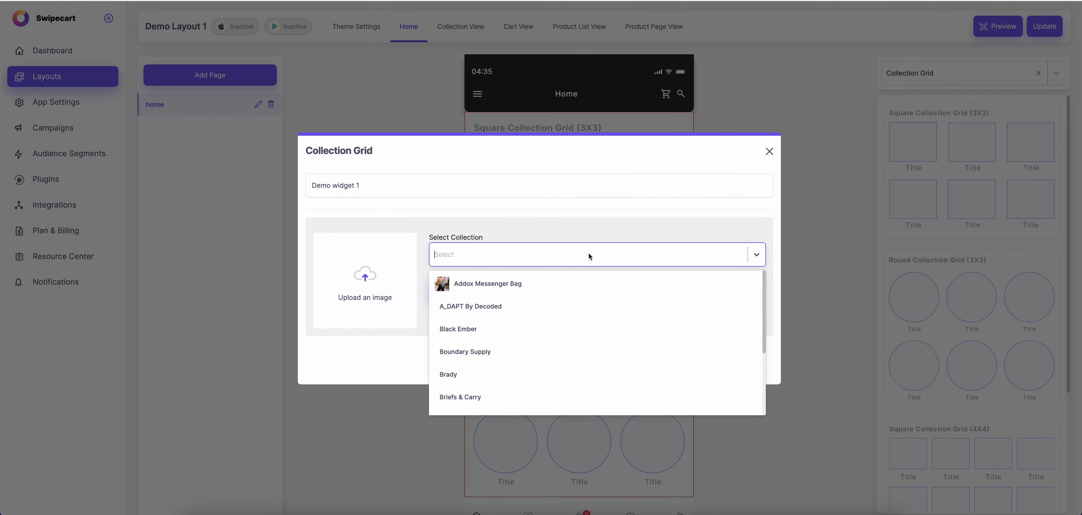
pyautogui.click(557, 285)
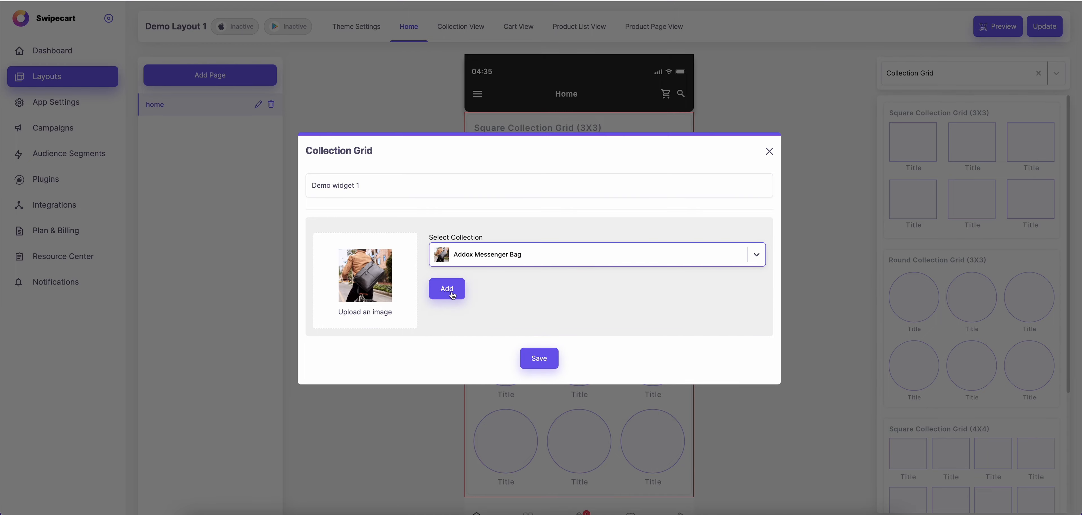
pyautogui.click(454, 290)
# - Add the Boundary Supply and Alpaka collections to the grid and save the block's content
pyautogui.click(540, 292)
pyautogui.scroll(-1, 547, 353)
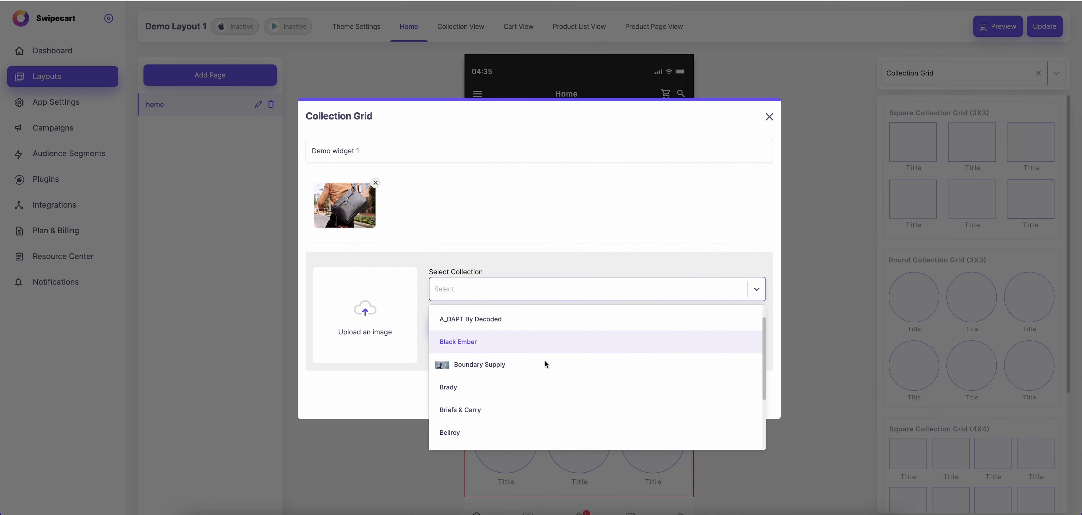
pyautogui.click(536, 362)
pyautogui.click(452, 333)
pyautogui.click(552, 293)
pyautogui.scroll(-3, 552, 367)
pyautogui.click(531, 410)
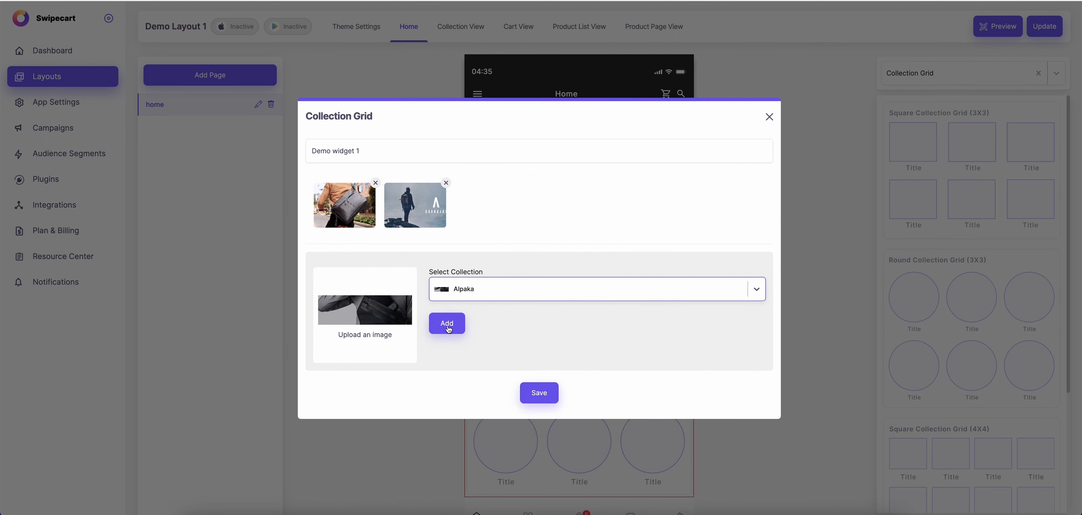
pyautogui.click(448, 327)
pyautogui.click(542, 394)
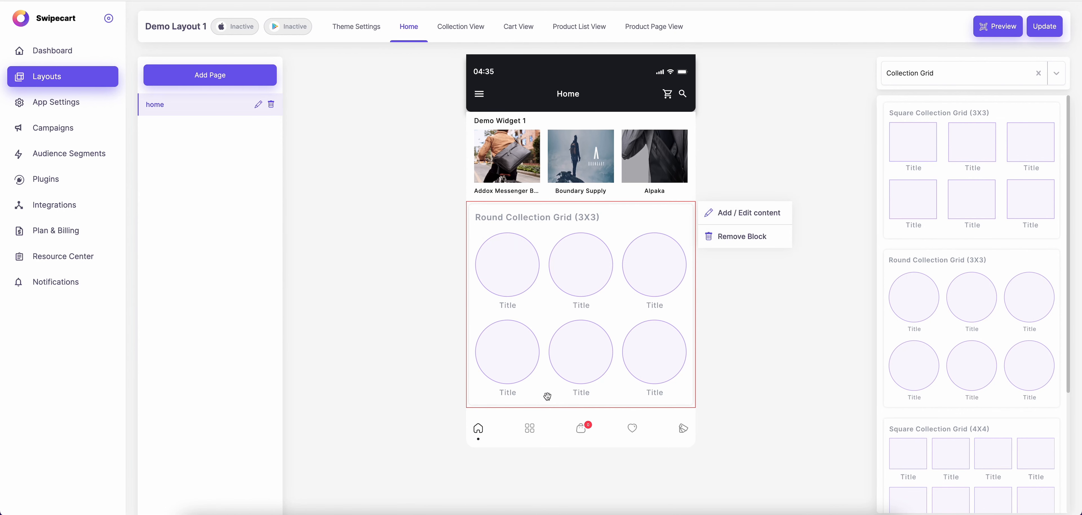
# - Remove the Round Collection Grid (3X3) block and open the style settings of the Demo Widget 1 block
pyautogui.moveTo(635, 193)
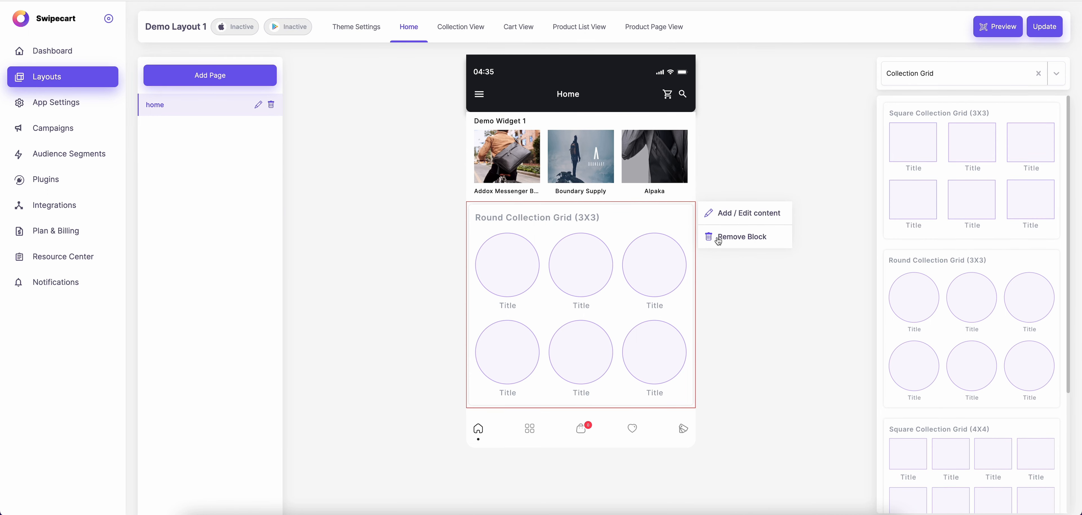
pyautogui.click(718, 237)
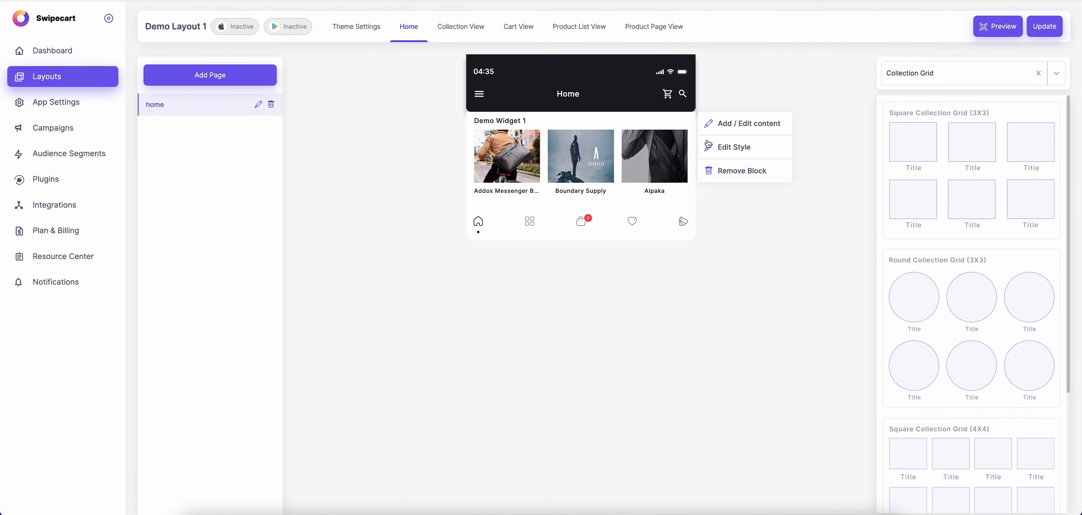
pyautogui.click(741, 151)
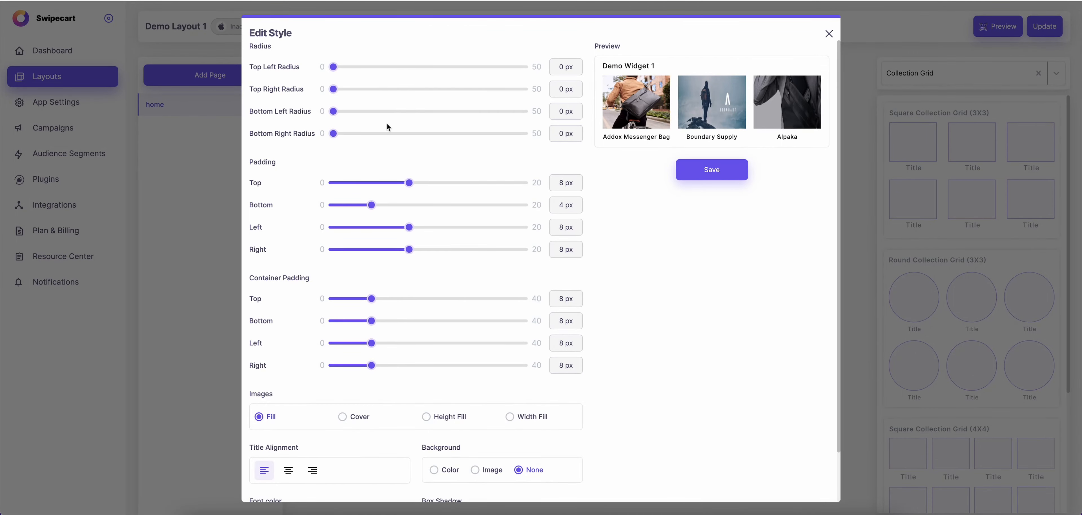
# - Examine the corner radius, padding and container padding settings in the Demo Widget 1 block's style
pyautogui.scroll(-2, 317, 119)
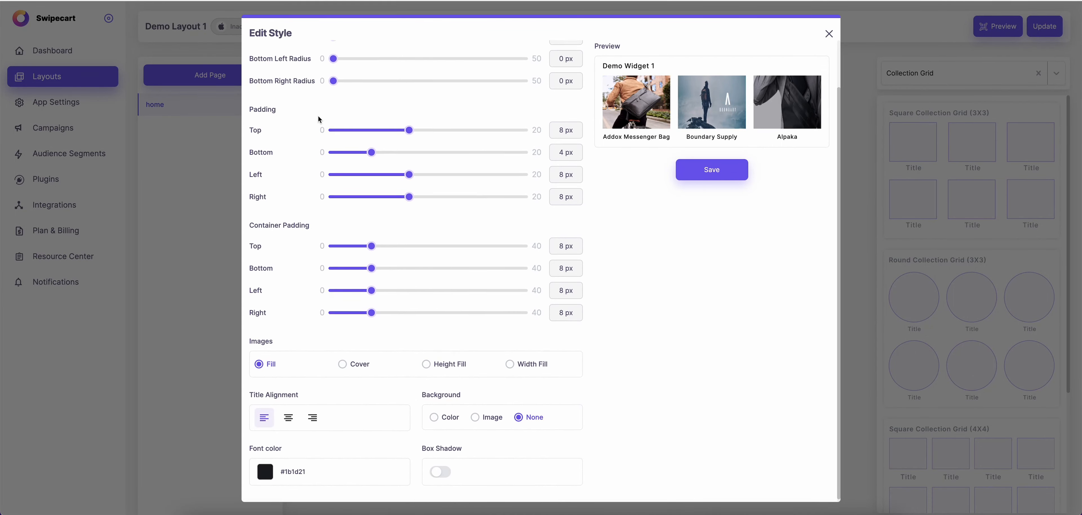
pyautogui.scroll(2, 318, 115)
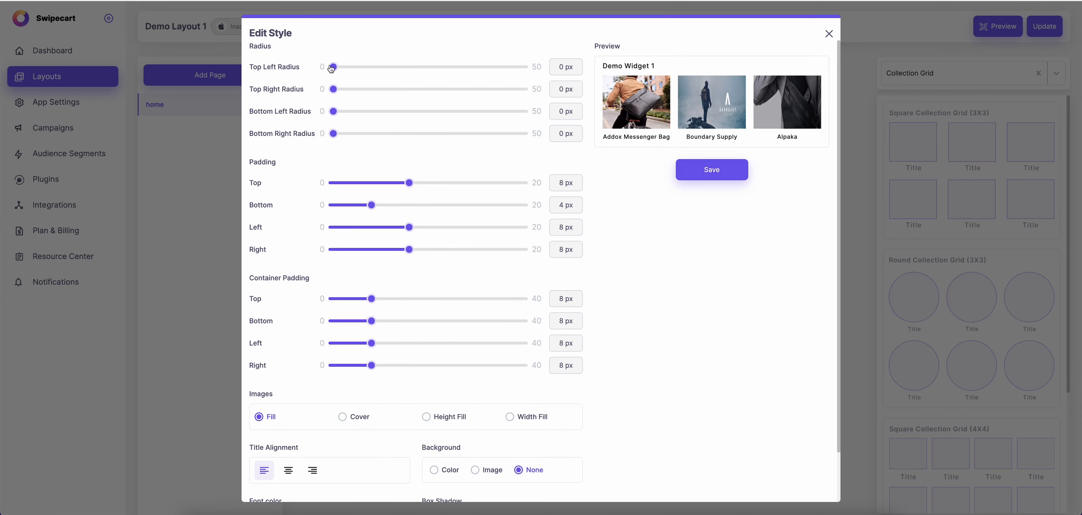
pyautogui.moveTo(331, 68); pyautogui.dragTo(321, 90)
pyautogui.scroll(-1, 305, 178)
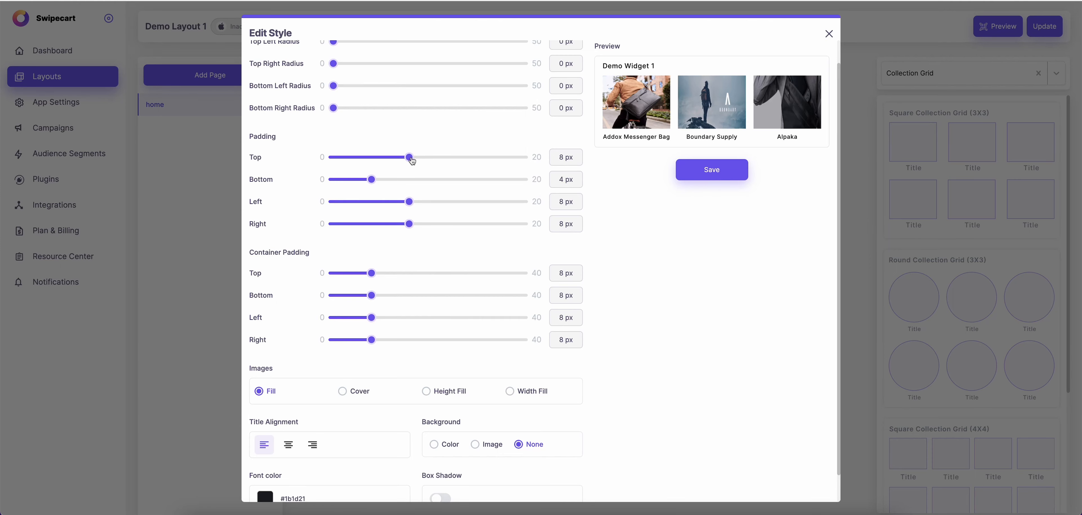
pyautogui.moveTo(411, 158)
pyautogui.mouseDown()
pyautogui.moveTo(362, 157)
pyautogui.moveTo(409, 158)
pyautogui.mouseUp()
pyautogui.scroll(-1, 332, 257)
pyautogui.scroll(-1, 332, 257)
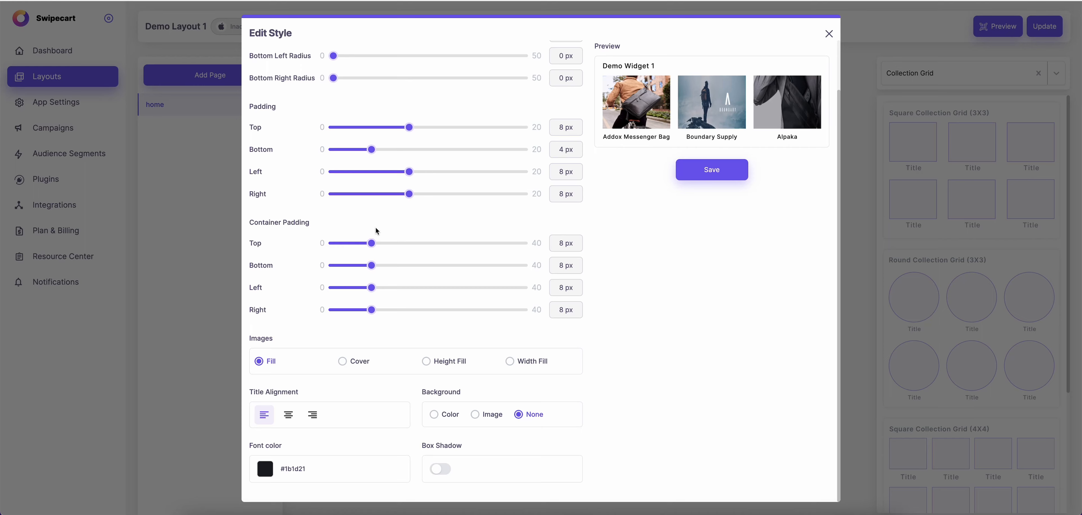
pyautogui.moveTo(376, 247)
pyautogui.mouseDown()
pyautogui.moveTo(422, 244)
pyautogui.moveTo(371, 243)
pyautogui.mouseUp()
# - Compare the Fill and Cover image options for the Demo Widget 1 block and set its images to Cover
pyautogui.click(343, 362)
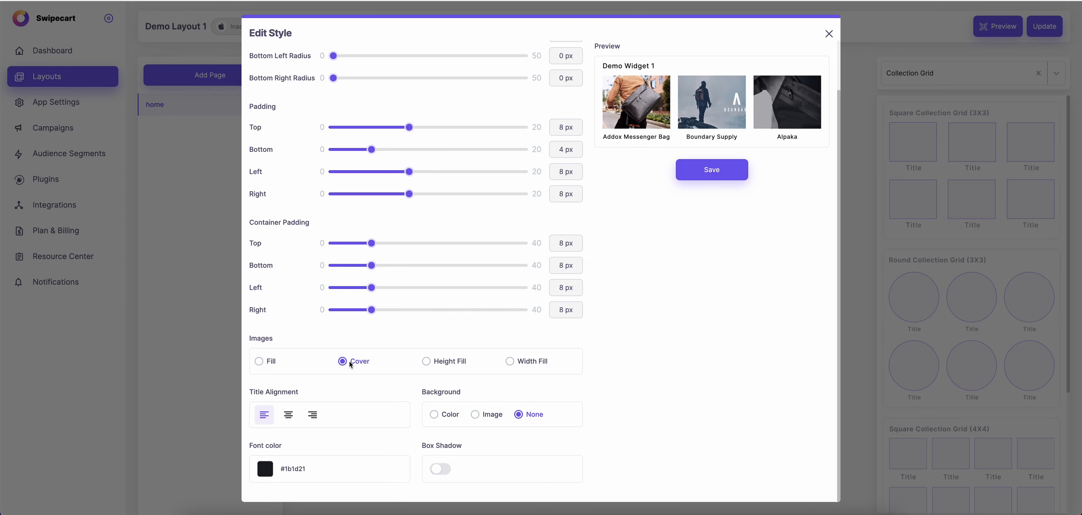
pyautogui.click(266, 362)
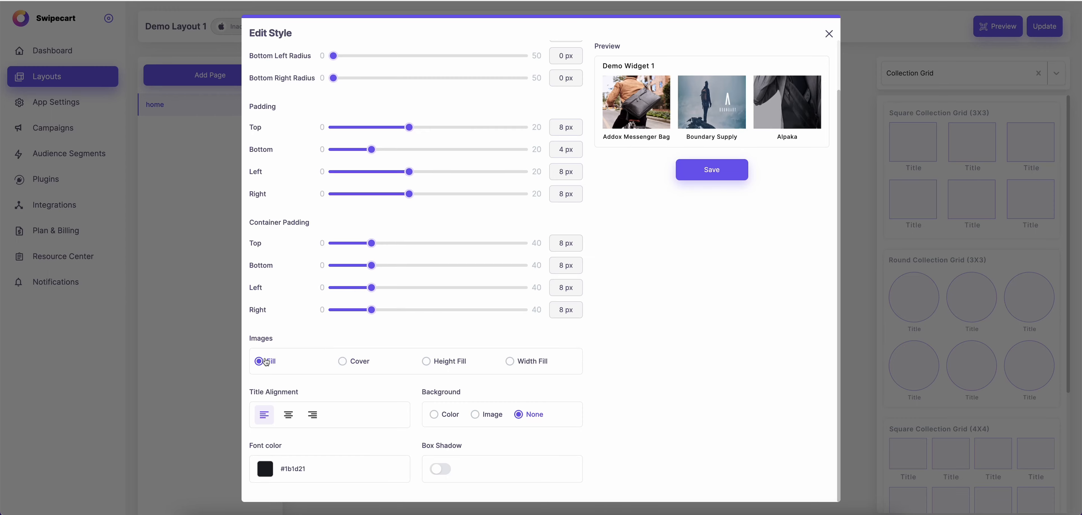
pyautogui.scroll(1, 424, 372)
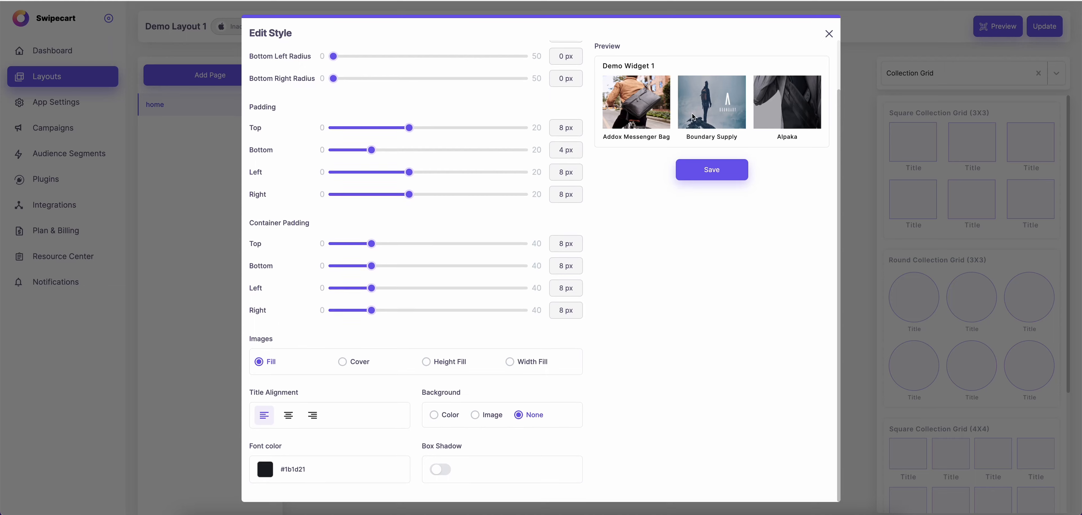
pyautogui.click(352, 384)
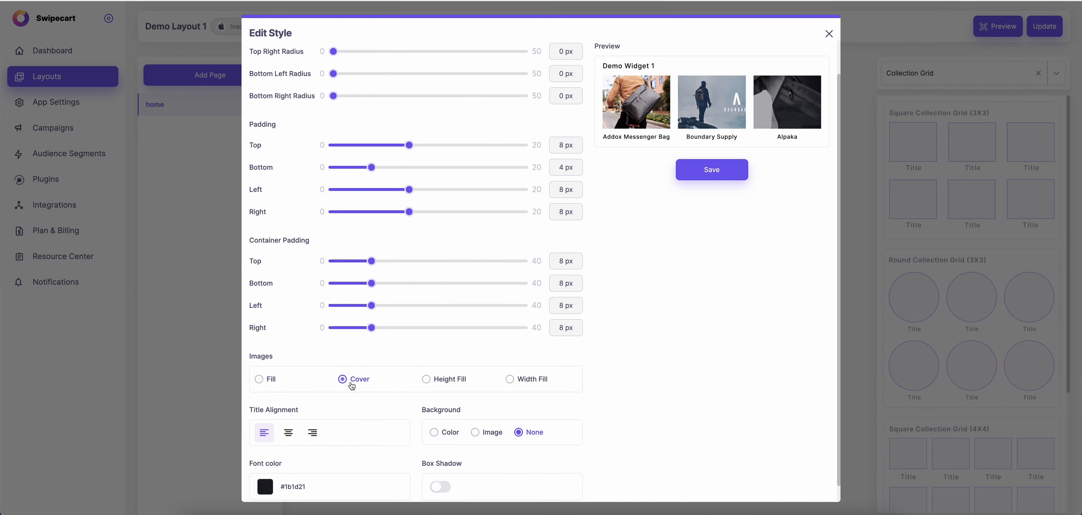
pyautogui.scroll(-1, 351, 386)
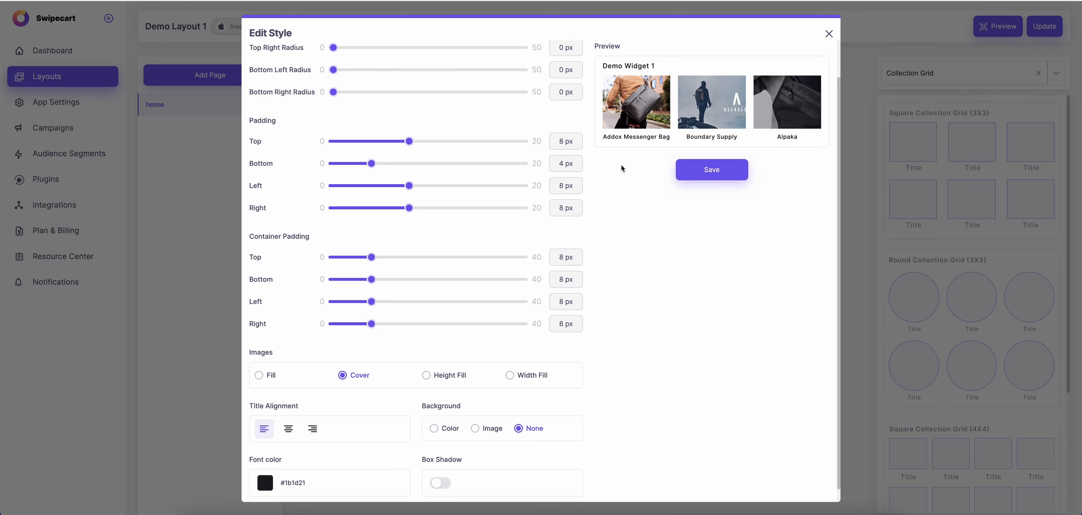
# - Try the center and right title alignments on the Demo Widget 1 block and return the title to left alignment
pyautogui.scroll(-3, 547, 309)
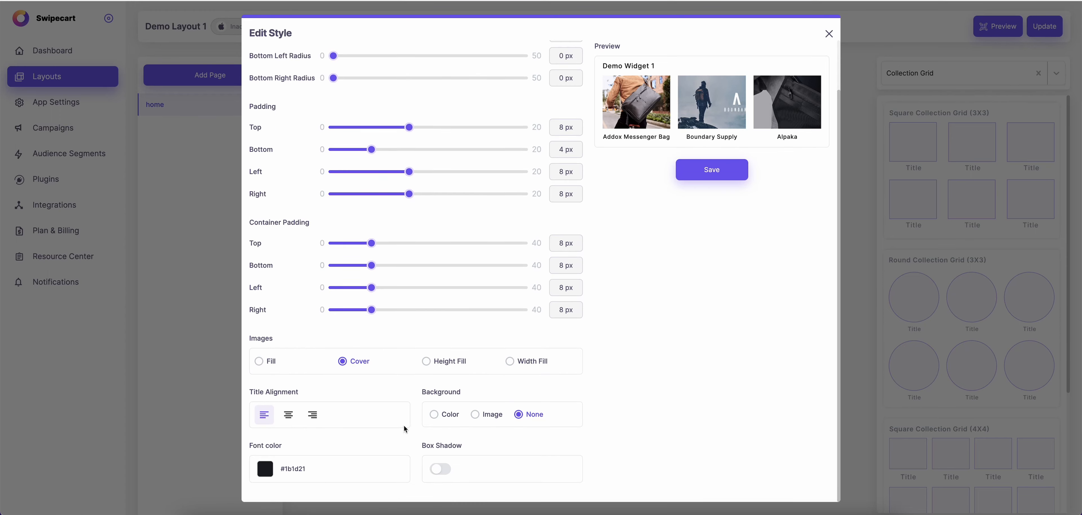
pyautogui.click(288, 416)
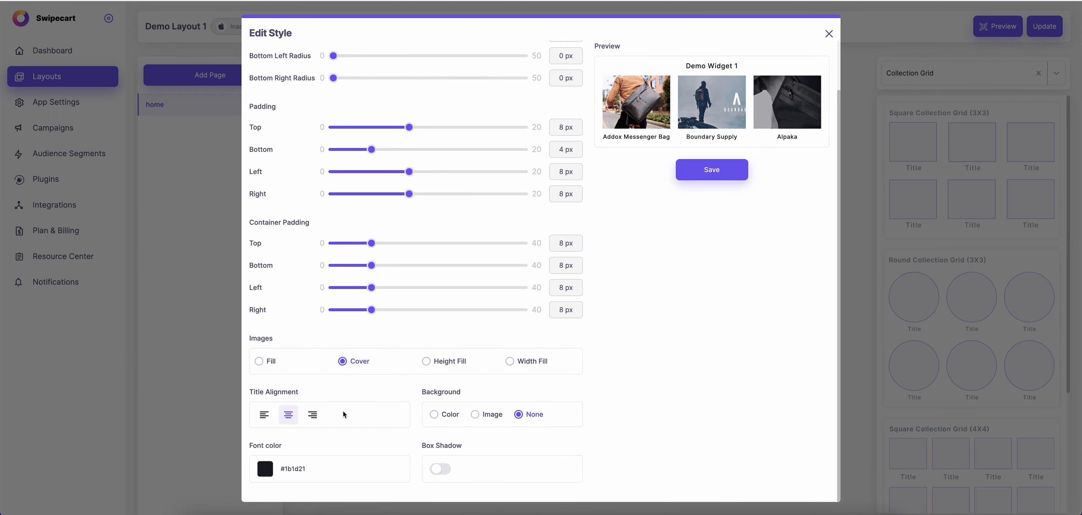
pyautogui.click(314, 416)
pyautogui.click(263, 415)
pyautogui.click(290, 418)
pyautogui.click(268, 421)
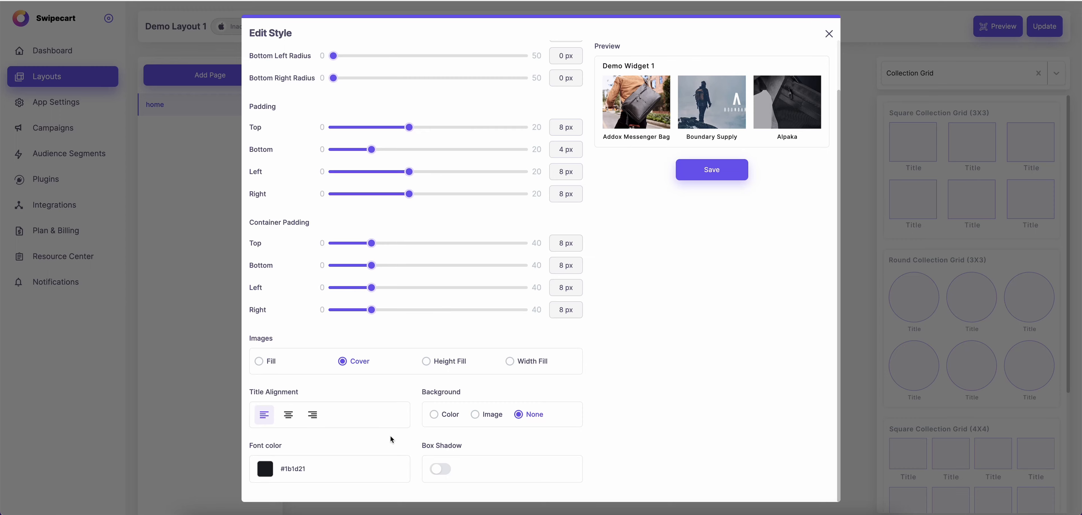
# - Set the font color of the Demo Widget 1 block to #101113
pyautogui.click(262, 473)
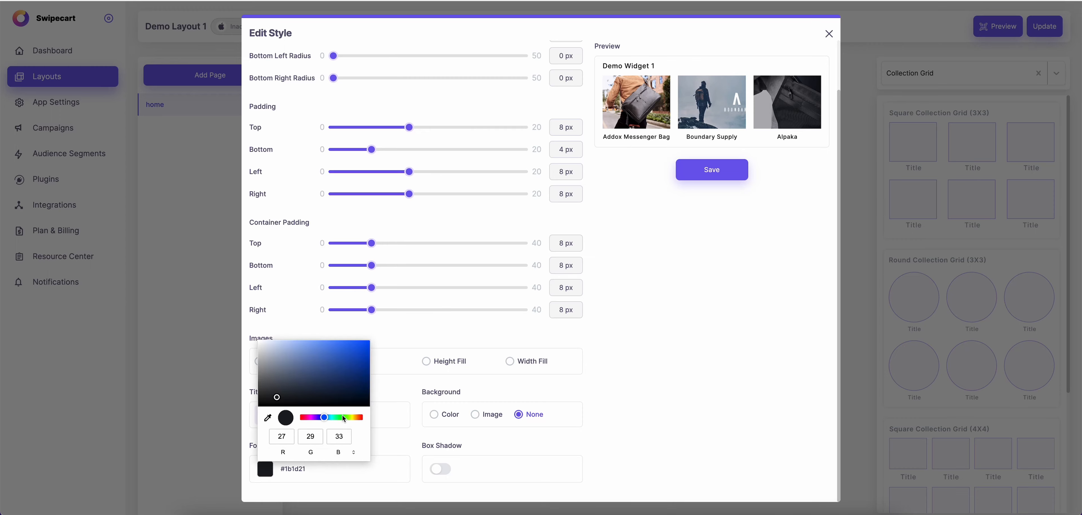
pyautogui.moveTo(326, 386); pyautogui.dragTo(272, 403)
pyautogui.click(626, 428)
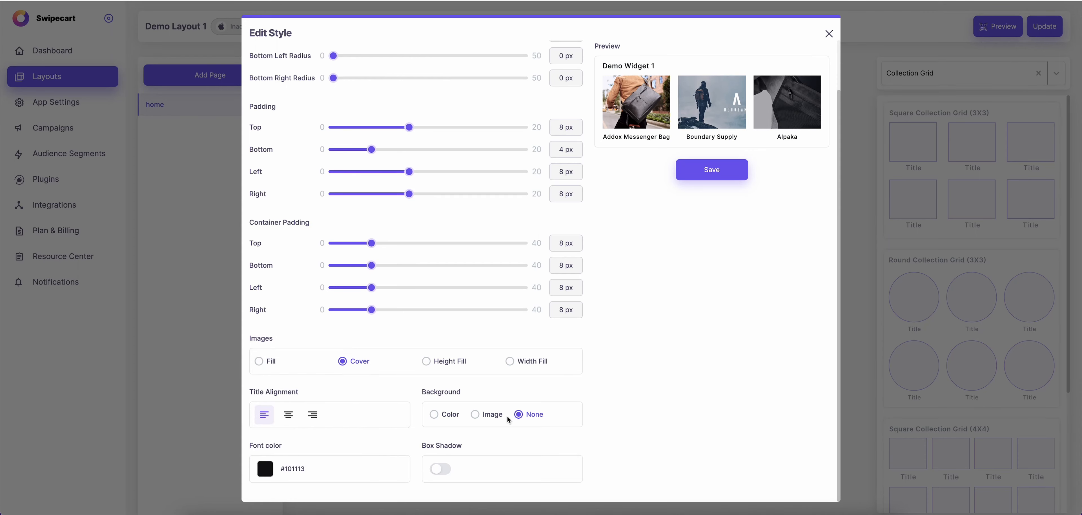
# - Try a dark red #7a1f1f background color and the image background option, and restore the block's background to None
pyautogui.click(450, 415)
pyautogui.scroll(-1, 618, 383)
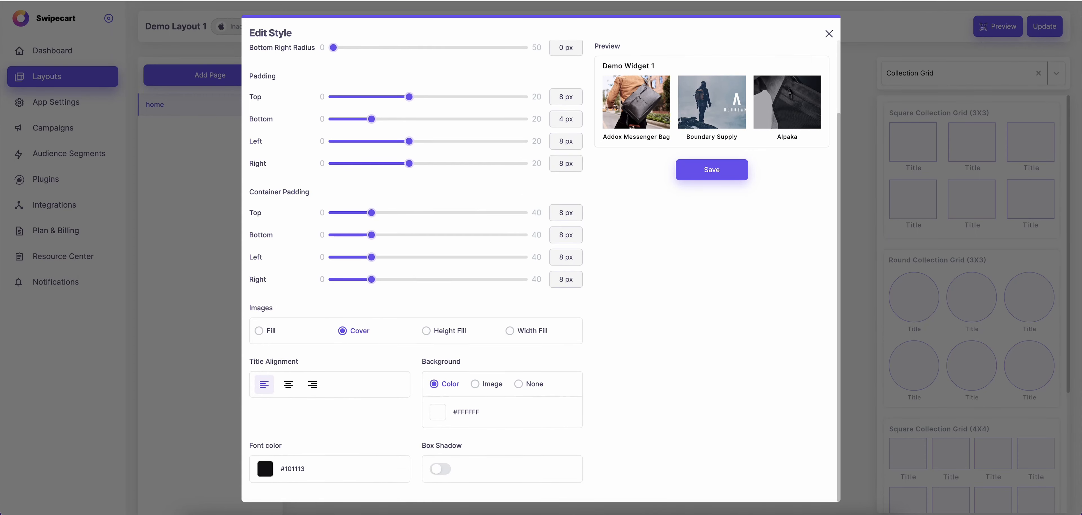
pyautogui.click(446, 414)
pyautogui.moveTo(504, 350); pyautogui.dragTo(514, 317)
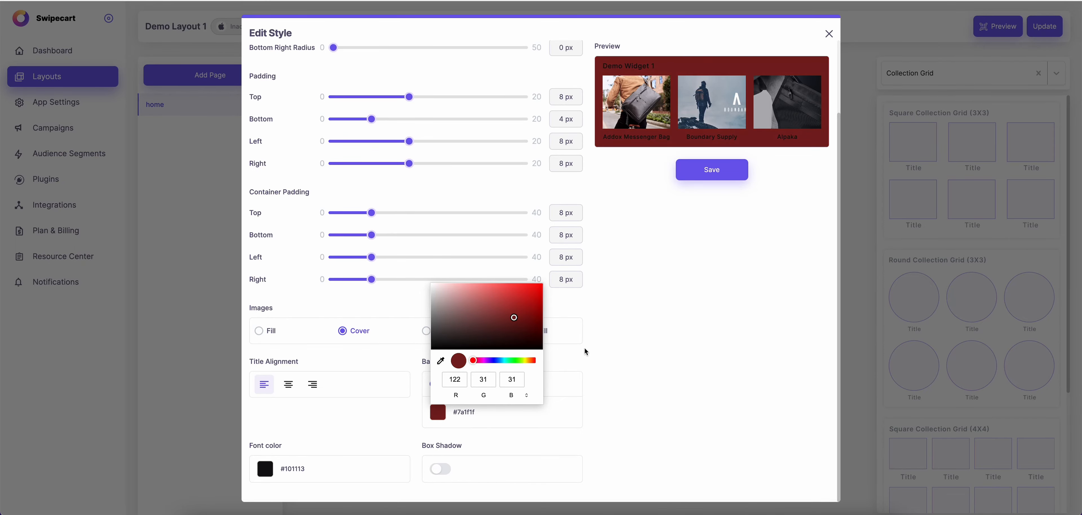
pyautogui.click(692, 394)
pyautogui.click(475, 384)
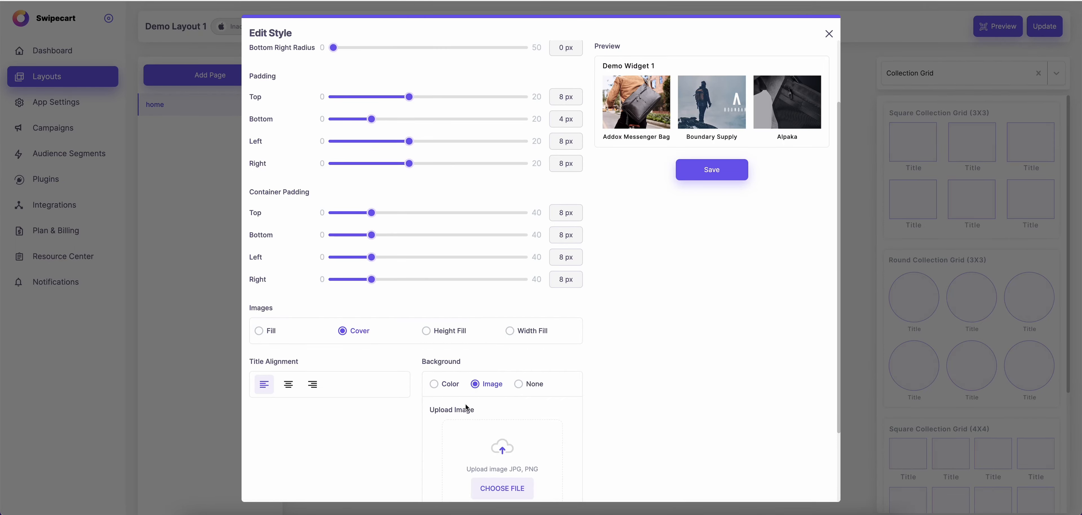
pyautogui.click(519, 384)
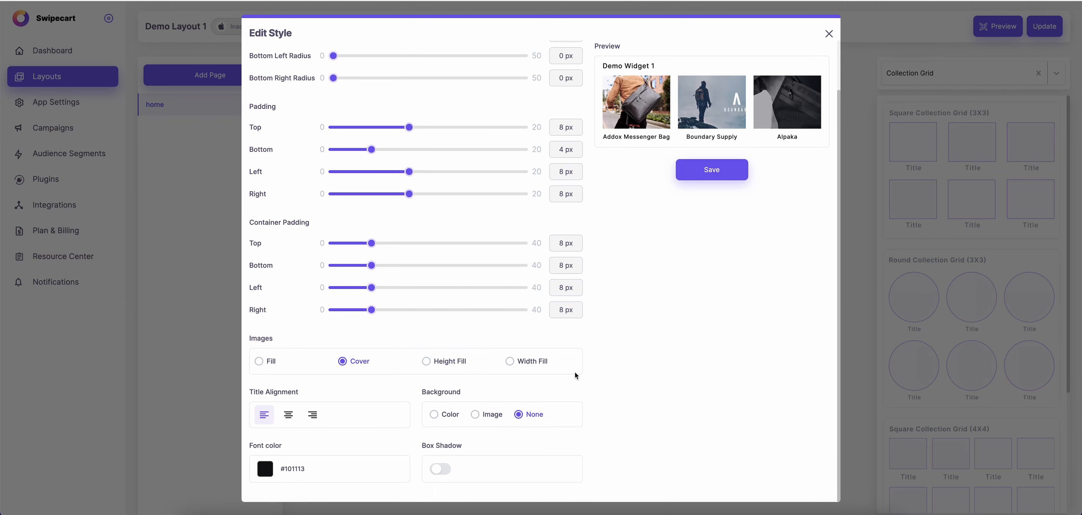
# - Turn on the box shadow for the Demo Widget 1 block and save its style
pyautogui.click(436, 469)
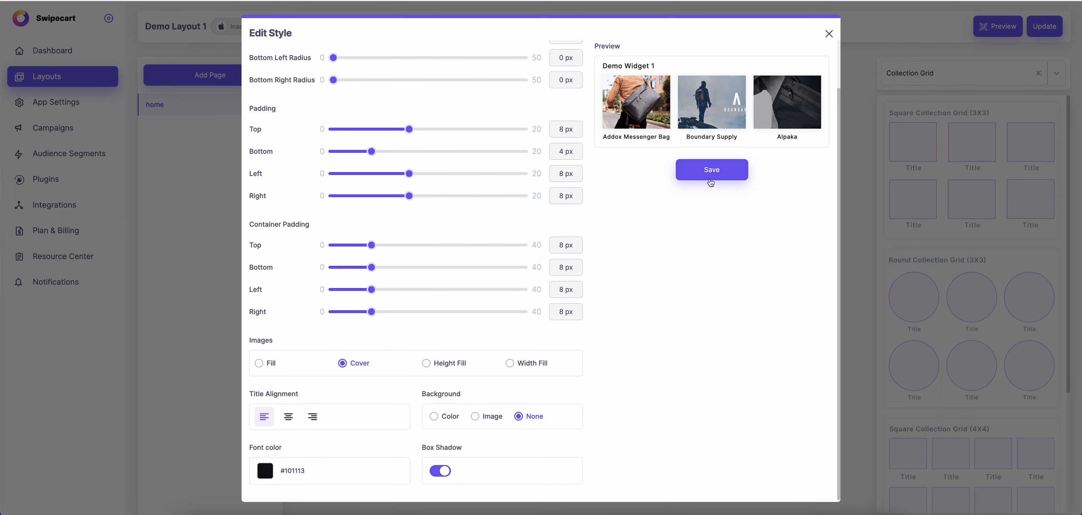
pyautogui.click(447, 470)
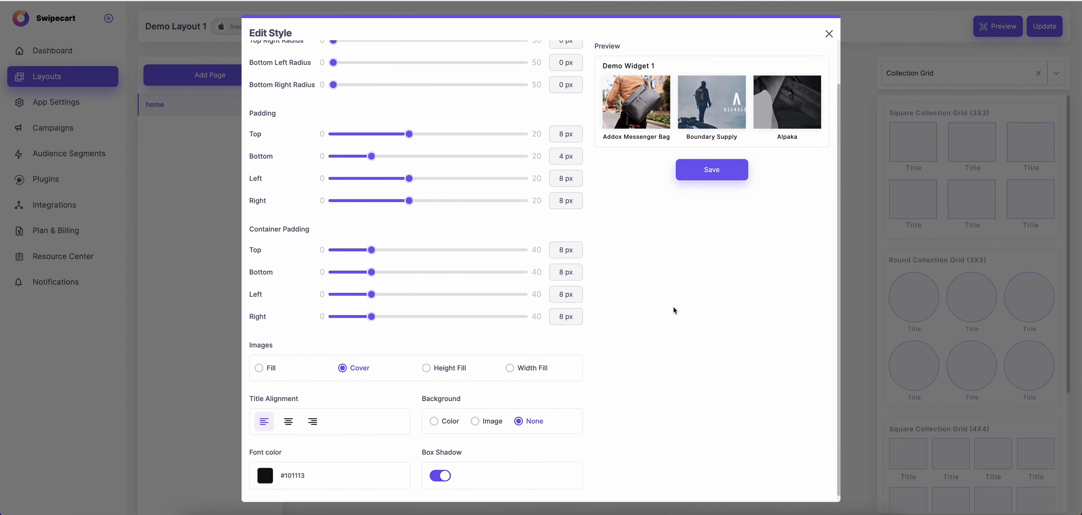
pyautogui.click(718, 178)
# - Filter the block library to Banner Grid and add the Square banner block to the home page above Demo Widget 1
pyautogui.click(965, 77)
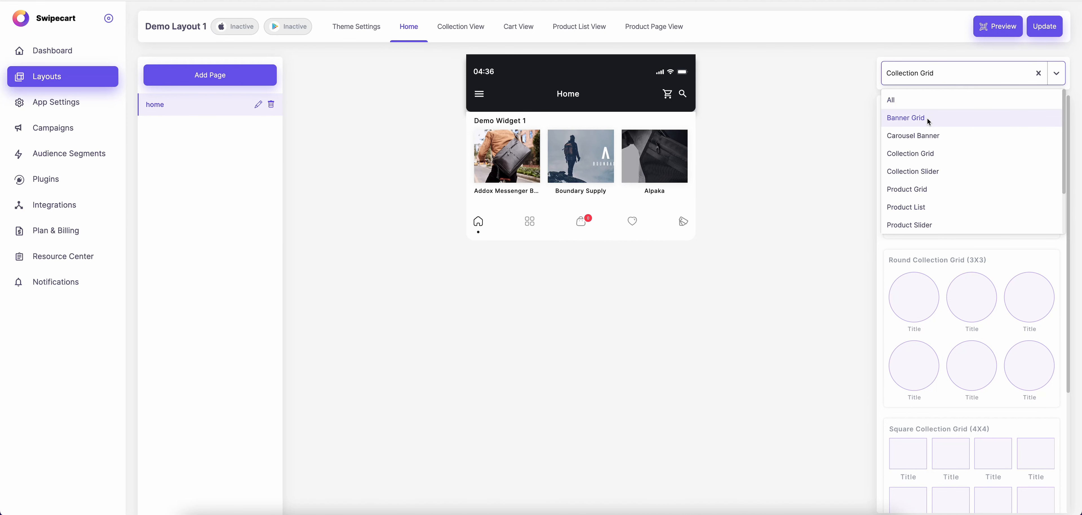
pyautogui.click(932, 101)
pyautogui.click(964, 77)
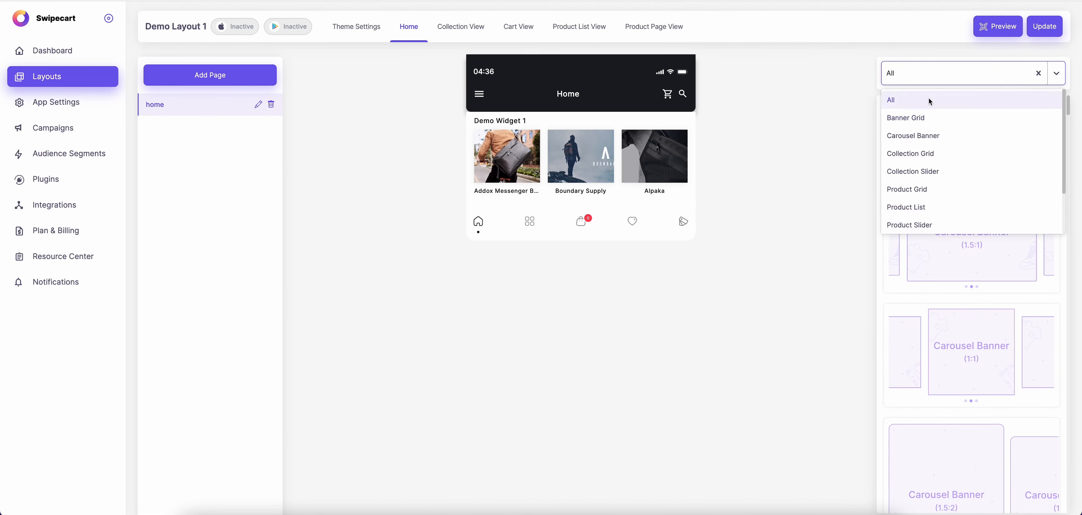
pyautogui.click(931, 119)
pyautogui.moveTo(980, 152); pyautogui.dragTo(605, 168)
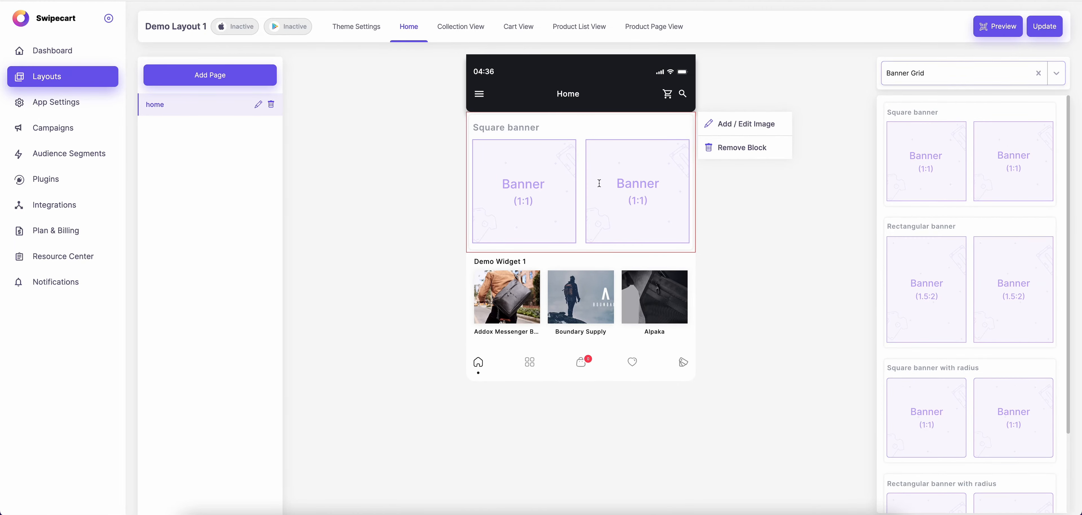
# - Open the Square banner block's image settings and enter demo widget 1 as its widget title
pyautogui.click(745, 124)
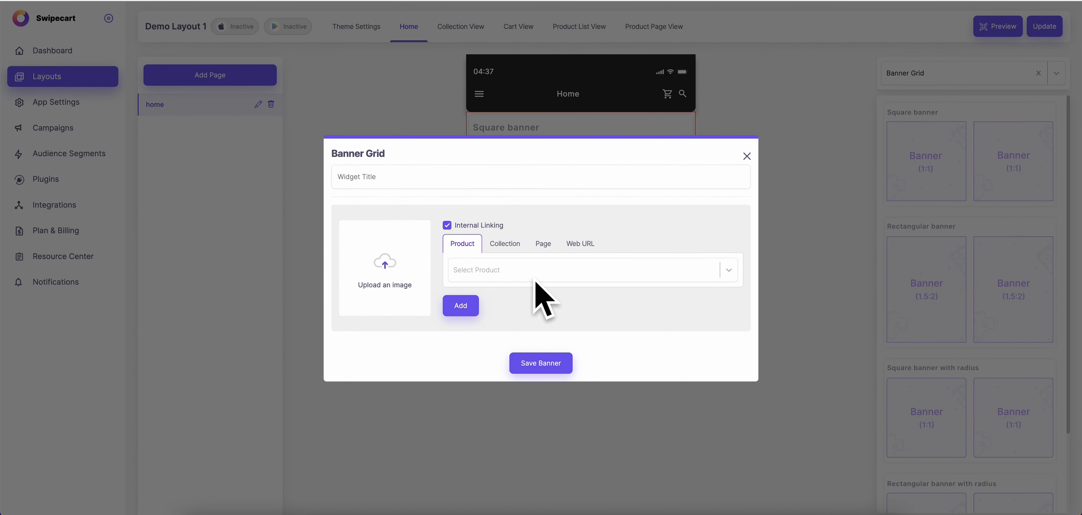
pyautogui.click(544, 269)
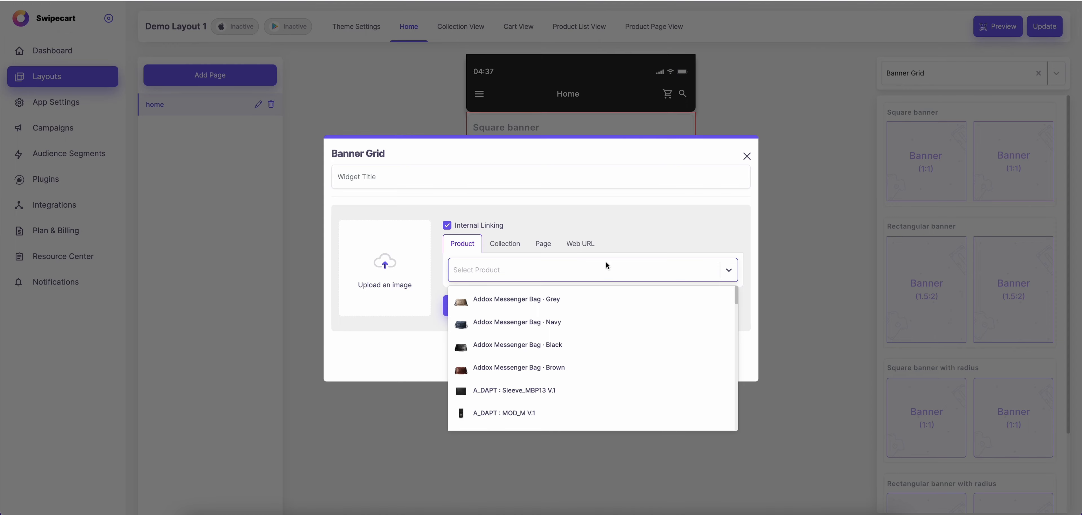
pyautogui.click(441, 171)
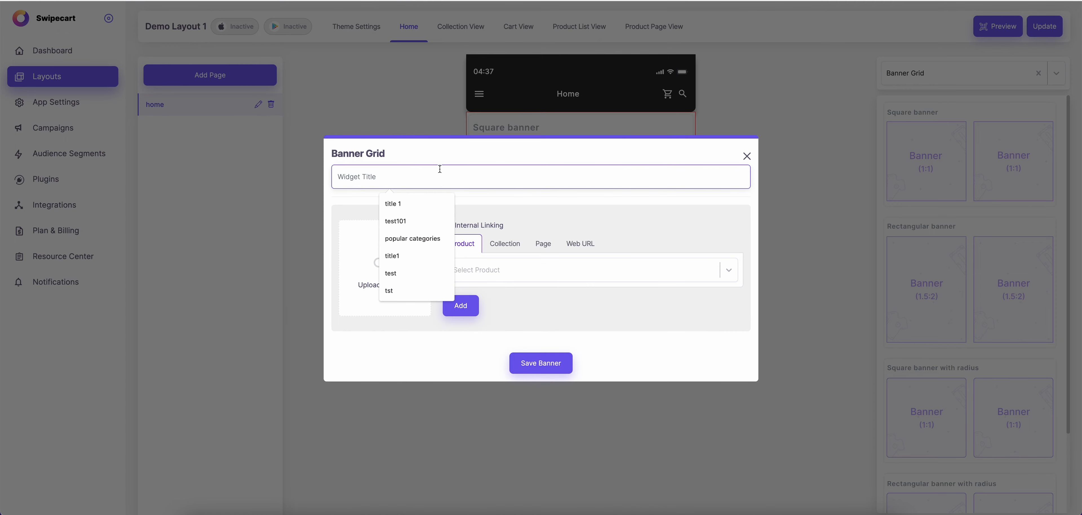
pyautogui.write('widget')
pyautogui.press('BackSpace')
pyautogui.press('BackSpace')
pyautogui.write('demo wdge')
pyautogui.press('BackSpace')
pyautogui.press('BackSpace')
pyautogui.press('BackSpace')
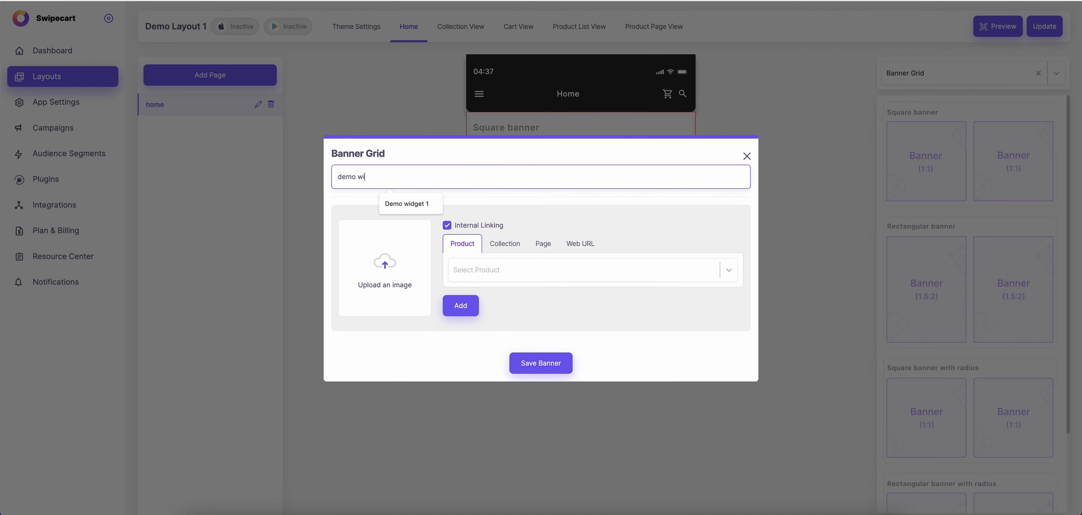
pyautogui.write('widget 1')
pyautogui.click(548, 226)
# - Turn off internal linking for the first image of the banner grid
pyautogui.click(482, 231)
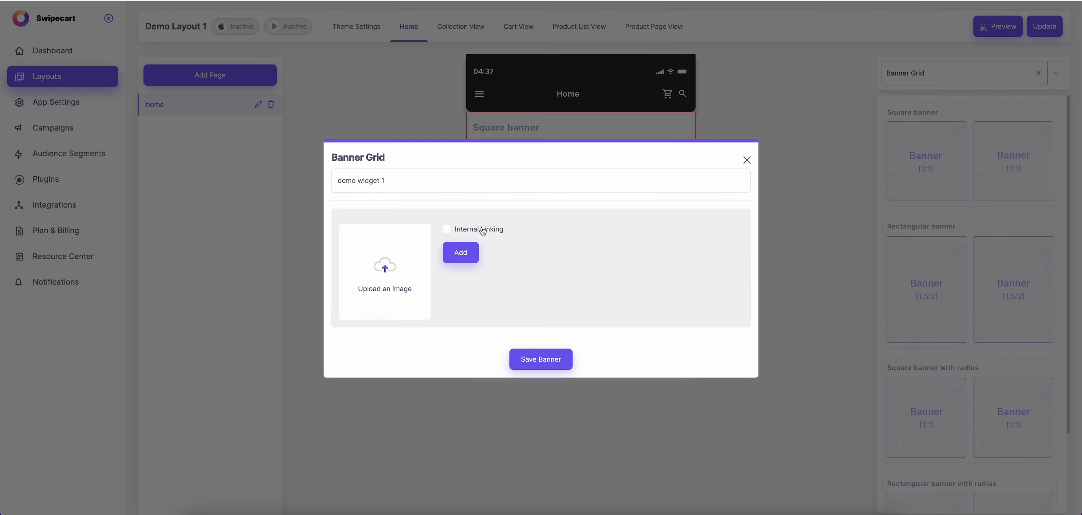
pyautogui.click(483, 230)
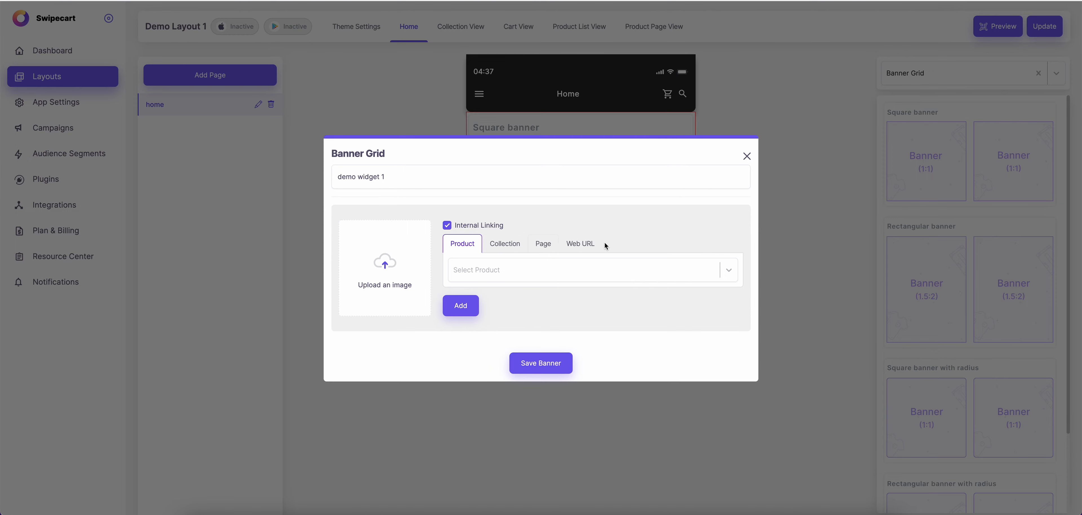
pyautogui.click(485, 230)
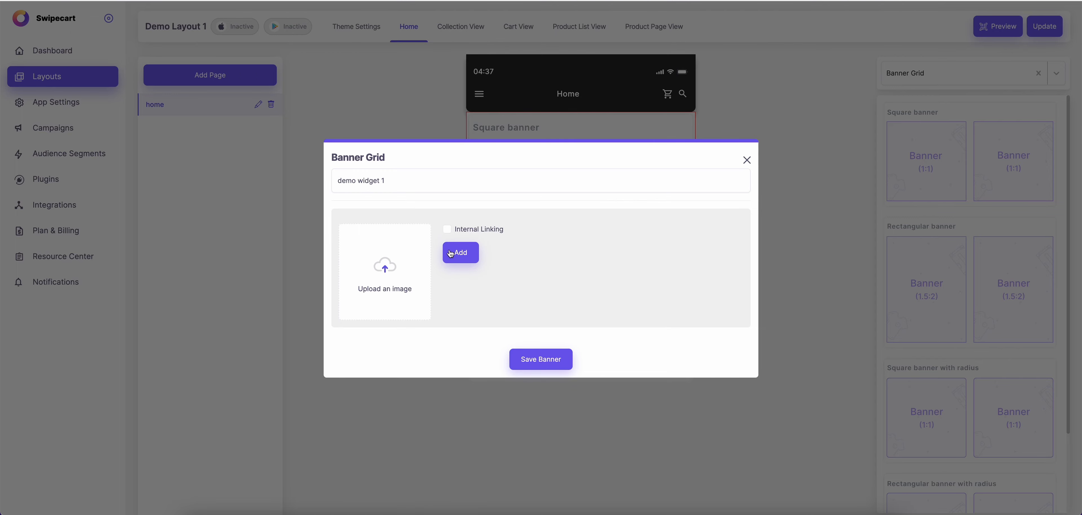
# - Upload hq720.jpg from the Alpaka Bag folder's (1) Singal Banner 5.1.5 (7) subfolder and add it to the banner grid
pyautogui.click(380, 289)
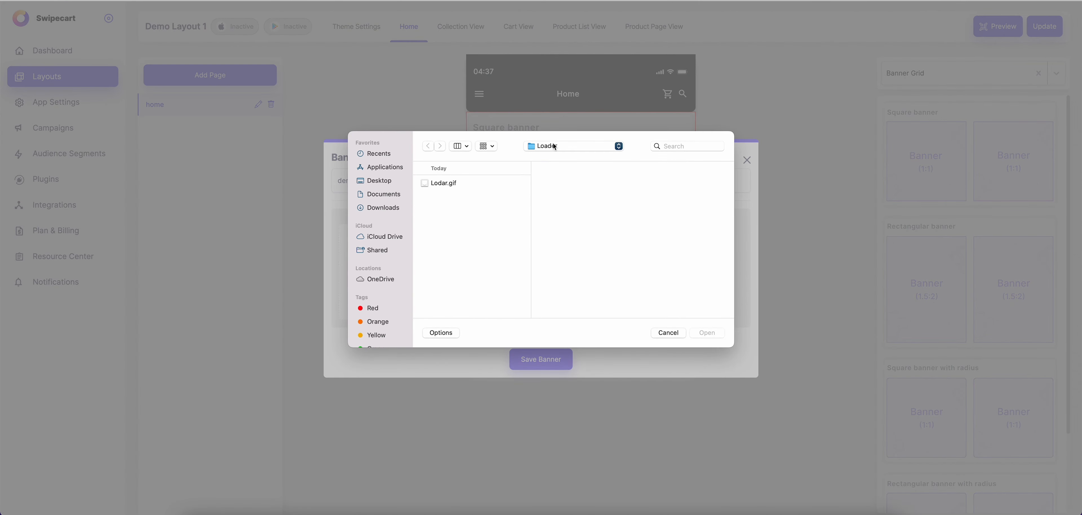
pyautogui.click(555, 147)
pyautogui.click(555, 159)
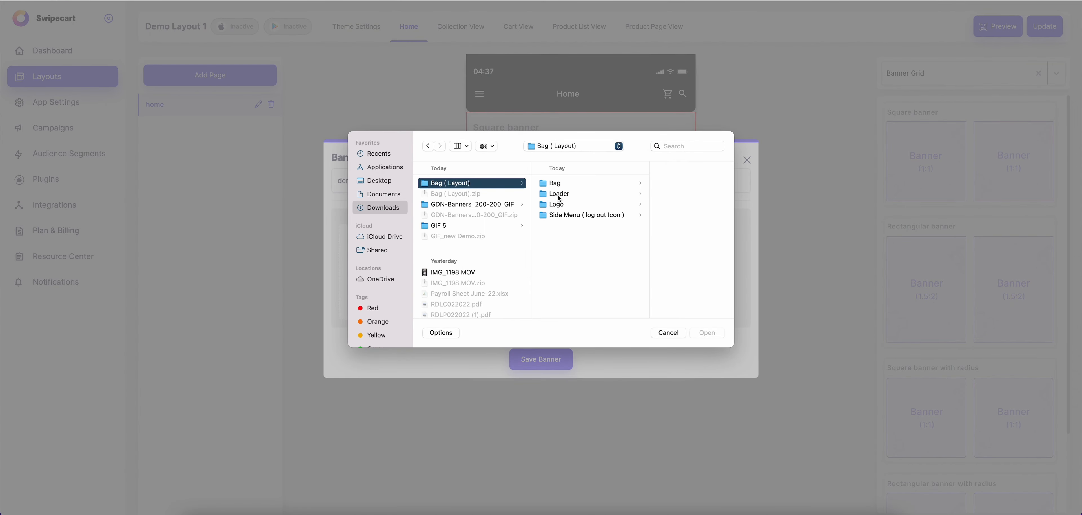
pyautogui.click(575, 185)
pyautogui.click(671, 183)
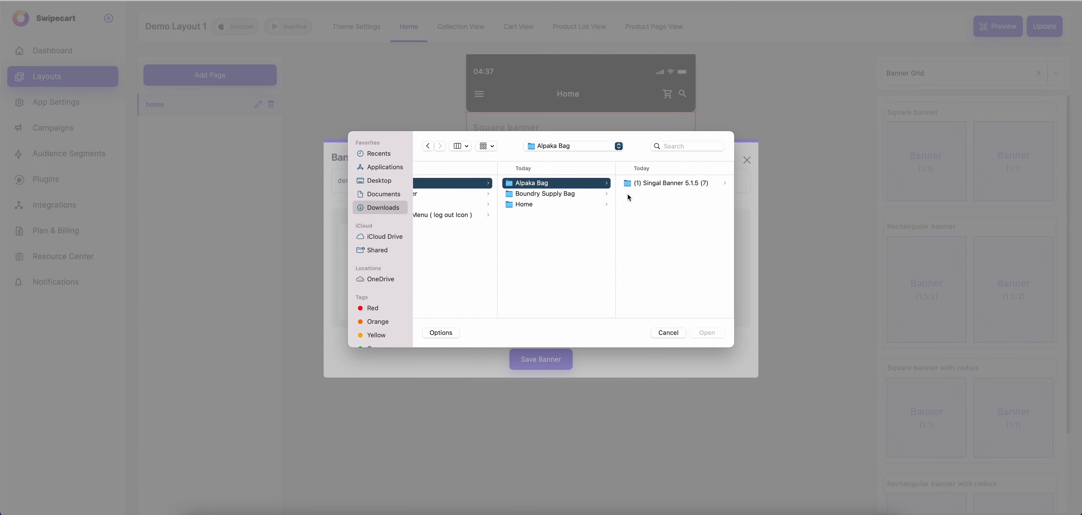
pyautogui.click(634, 183)
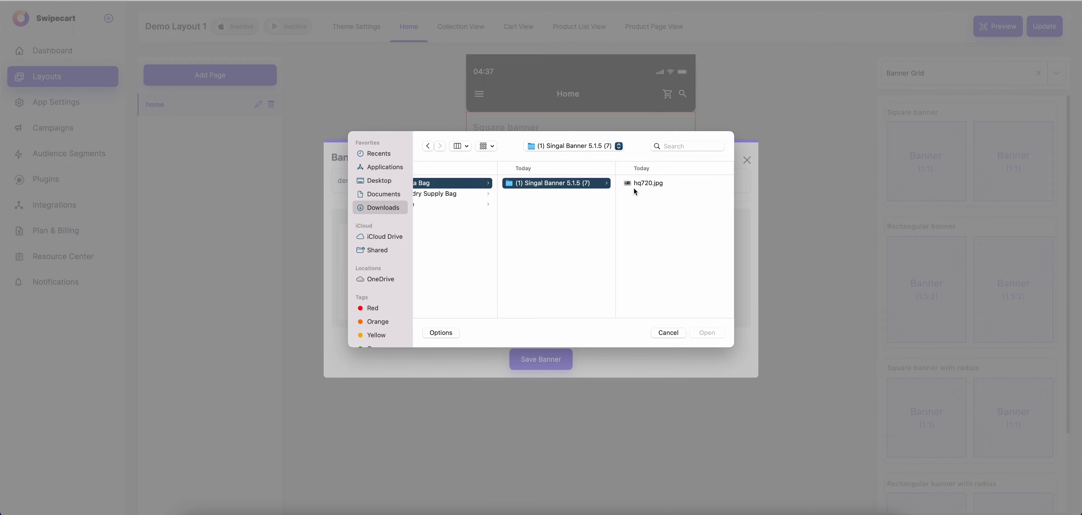
pyautogui.click(635, 187)
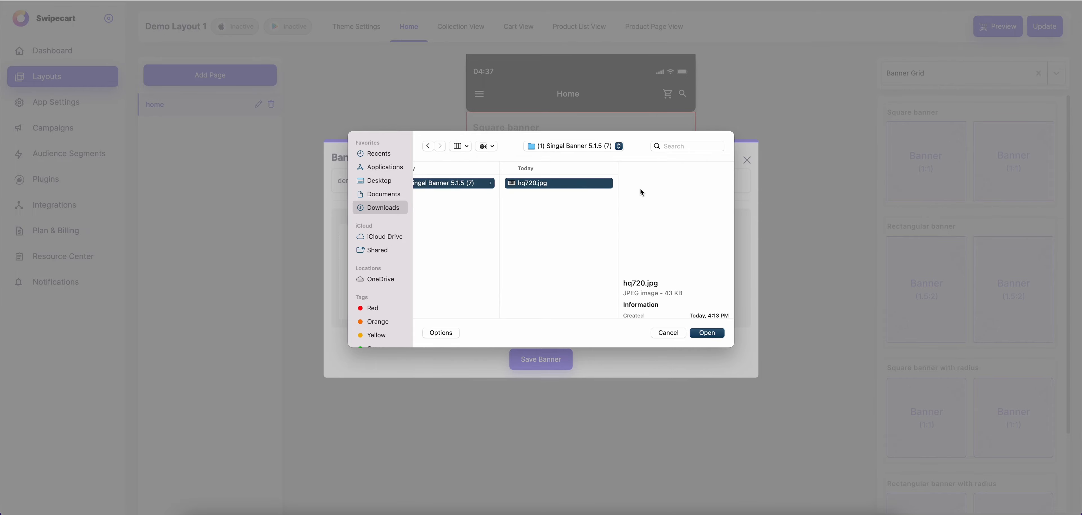
pyautogui.click(716, 334)
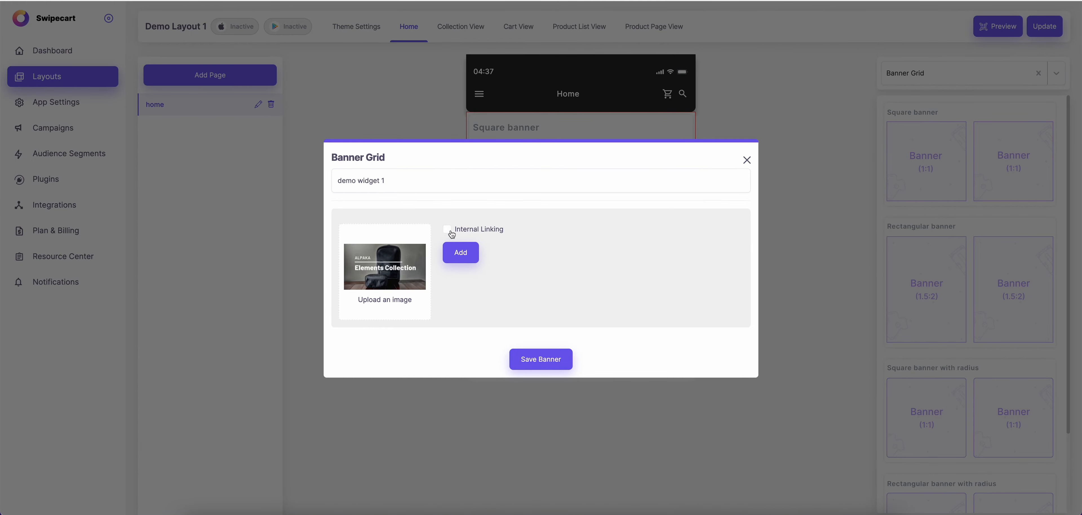
pyautogui.click(461, 252)
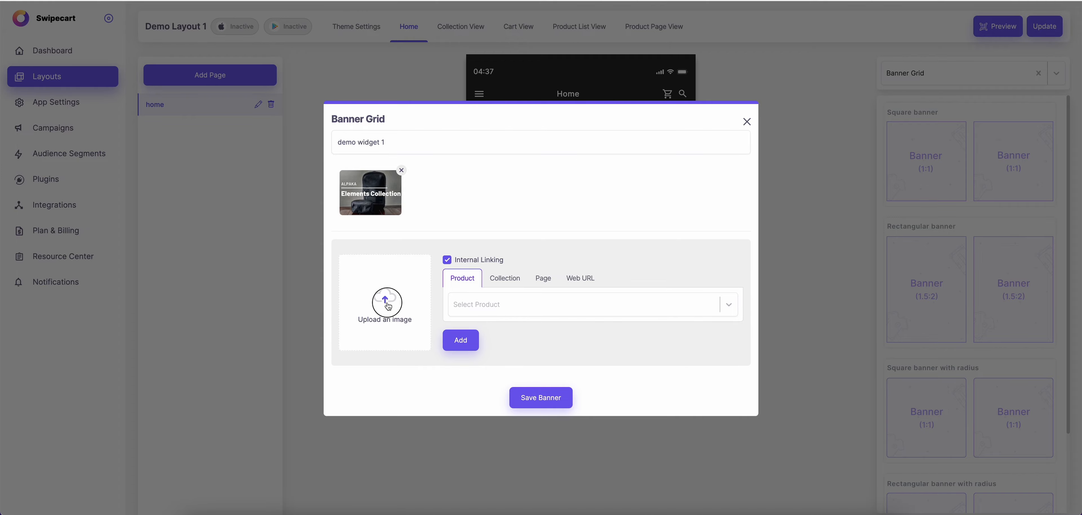
# - Add Group 1000001468.png from the Boundry Supply Bag folder as the second banner image without internal linking, and save the banner grid
pyautogui.click(383, 305)
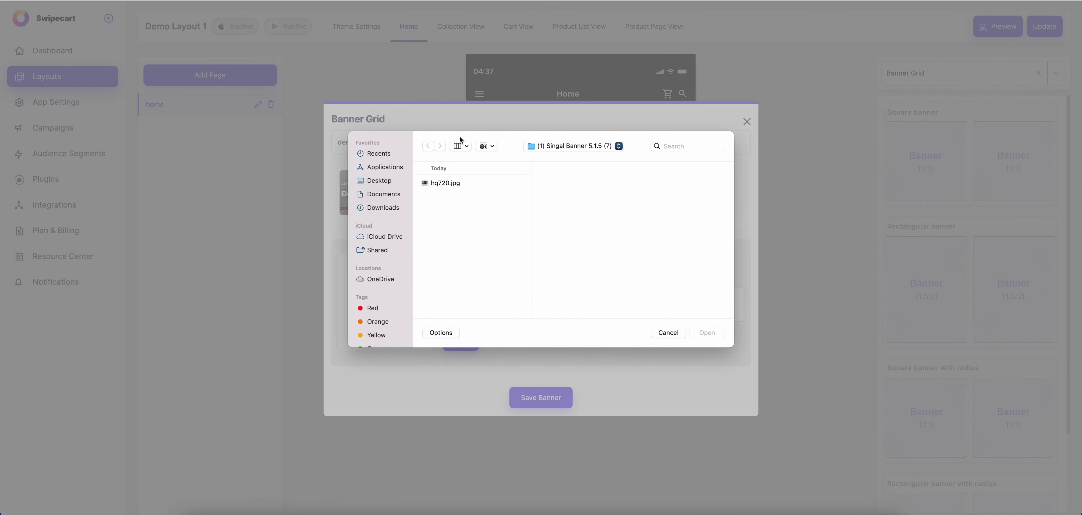
pyautogui.click(600, 146)
pyautogui.click(594, 152)
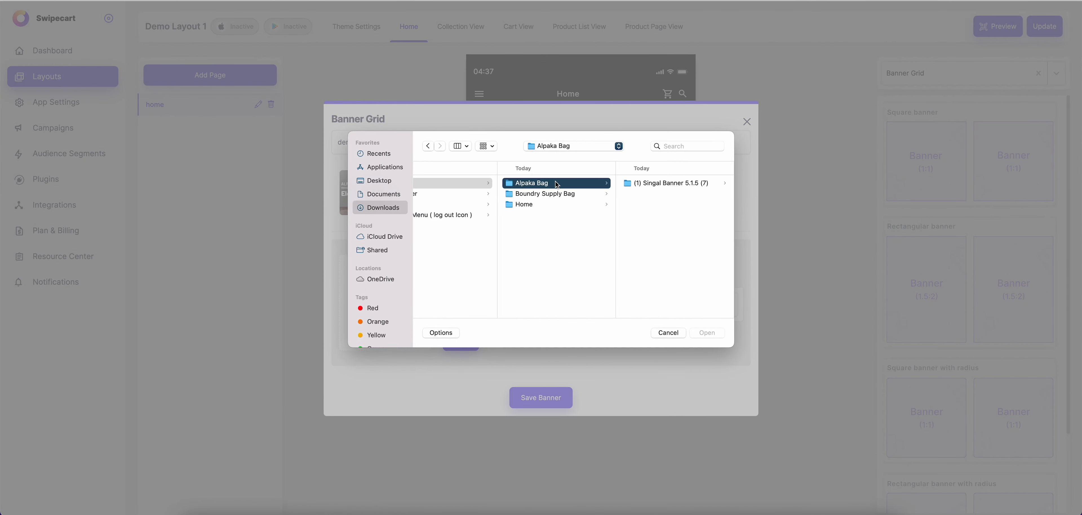
pyautogui.click(554, 195)
pyautogui.click(673, 182)
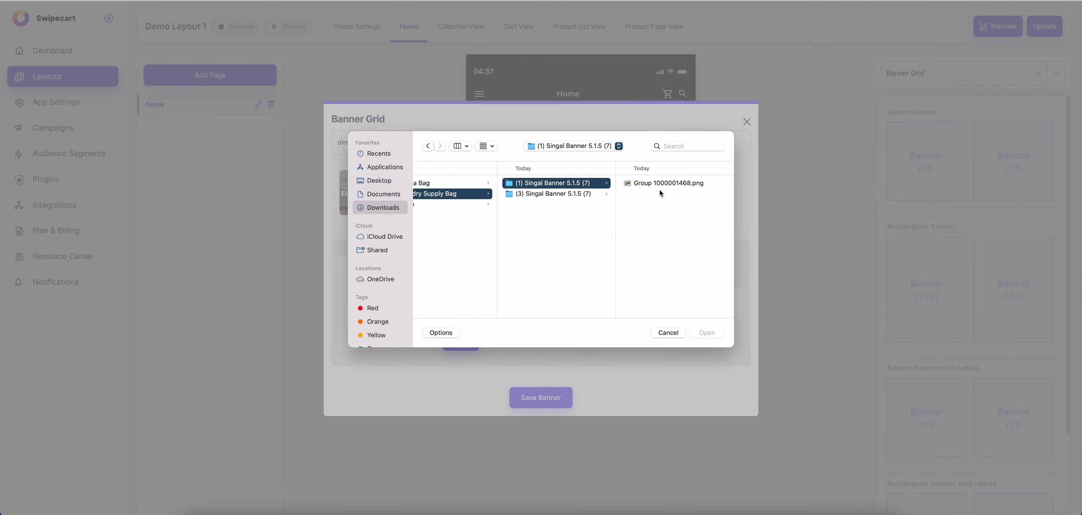
pyautogui.click(658, 183)
pyautogui.click(720, 335)
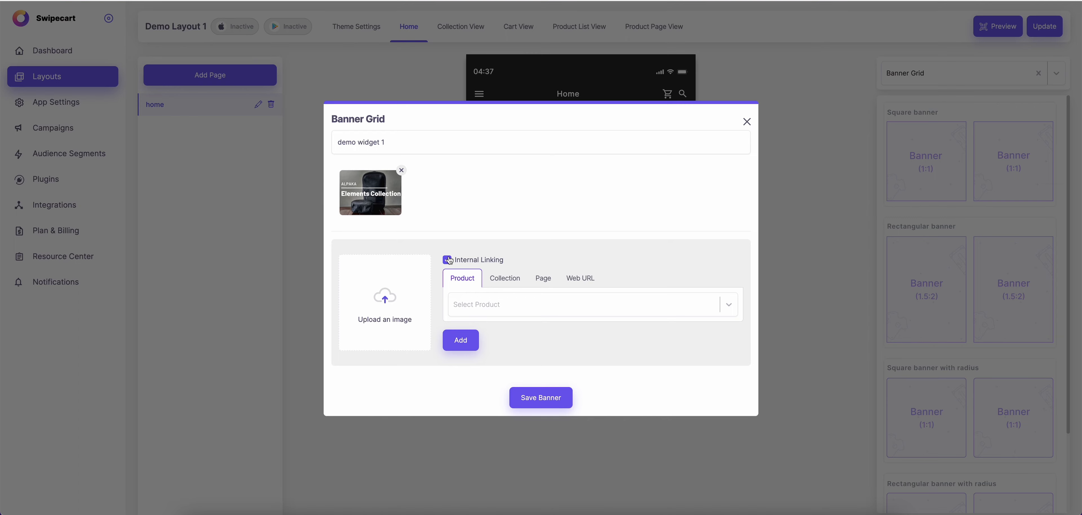
pyautogui.click(448, 260)
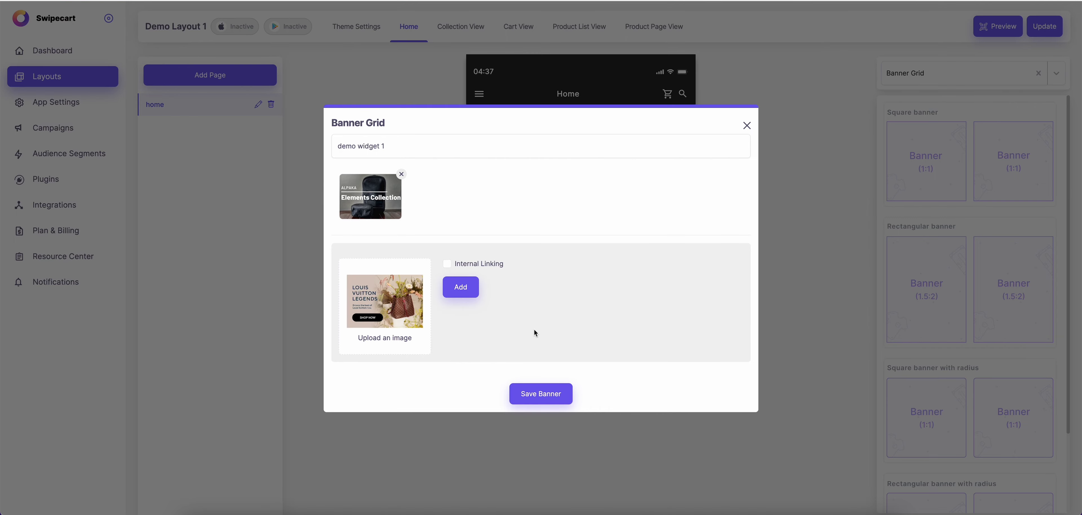
pyautogui.click(460, 287)
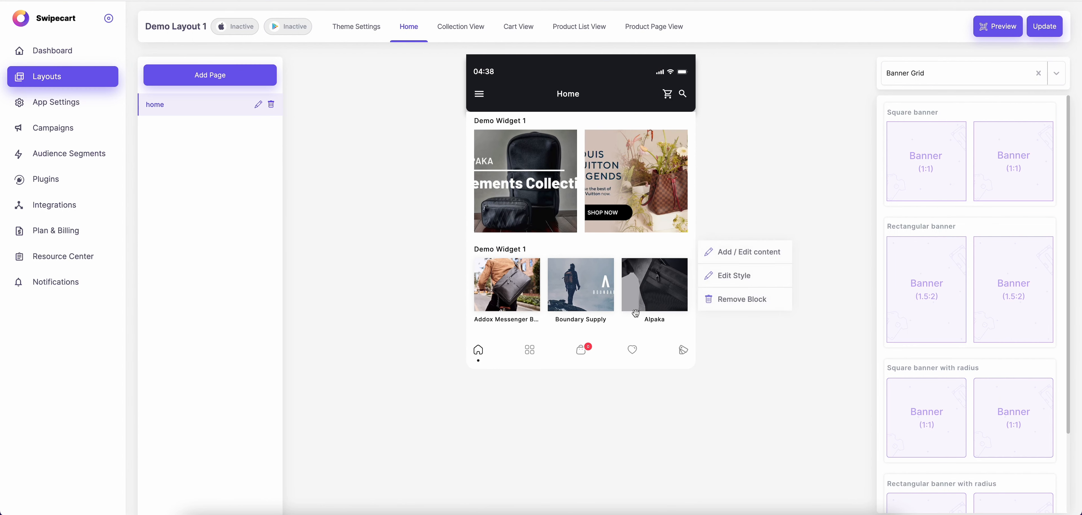
# - Try the Fill, Cover, Height Fill and Width Fill image options for the square banner block and save its style
pyautogui.moveTo(624, 201)
pyautogui.click(713, 150)
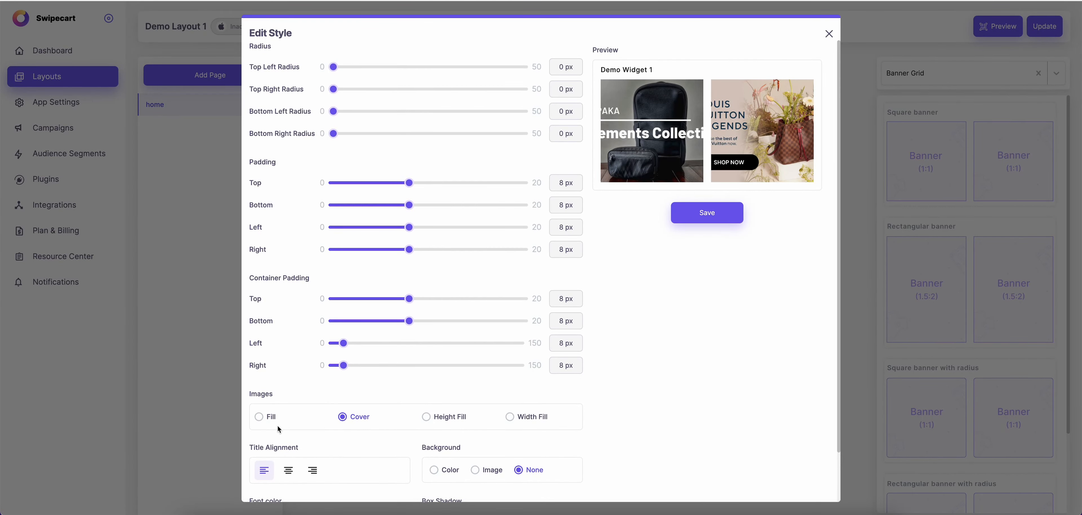
pyautogui.click(272, 417)
pyautogui.click(364, 417)
pyautogui.click(460, 417)
pyautogui.click(509, 417)
pyautogui.click(425, 423)
pyautogui.click(737, 221)
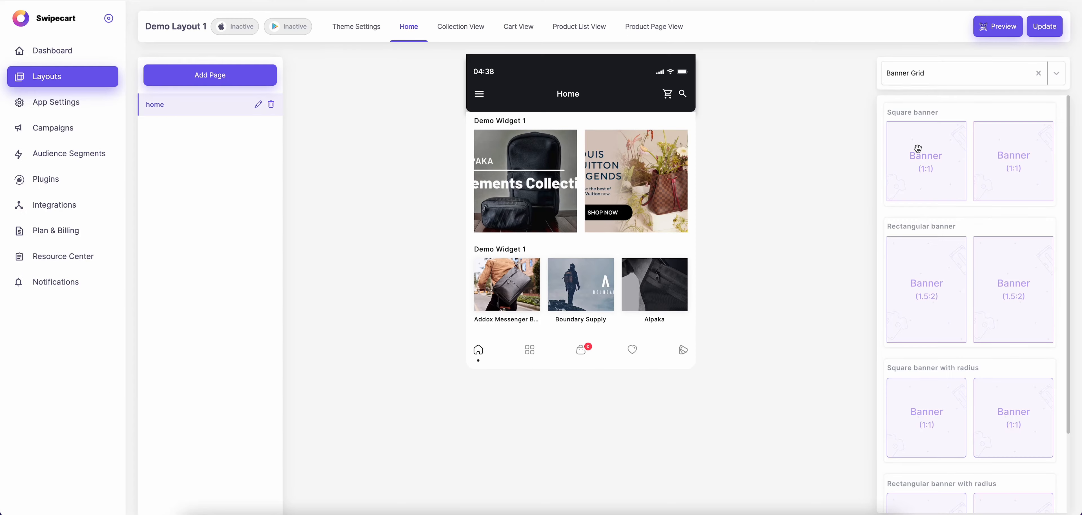
# - Update the home page in the live app, confirming the change, and check the result in the app preview
pyautogui.moveTo(663, 188)
pyautogui.click(1041, 27)
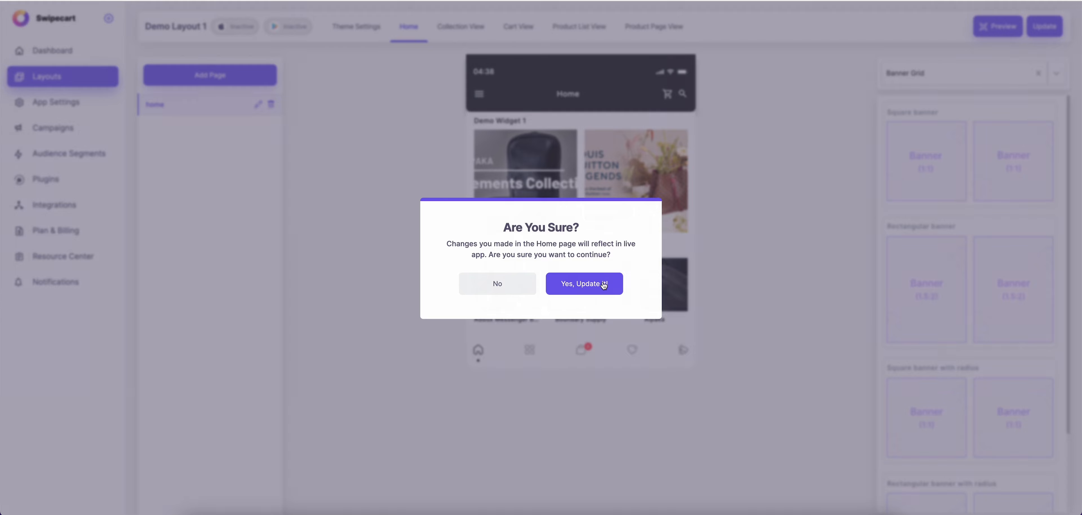
pyautogui.click(603, 288)
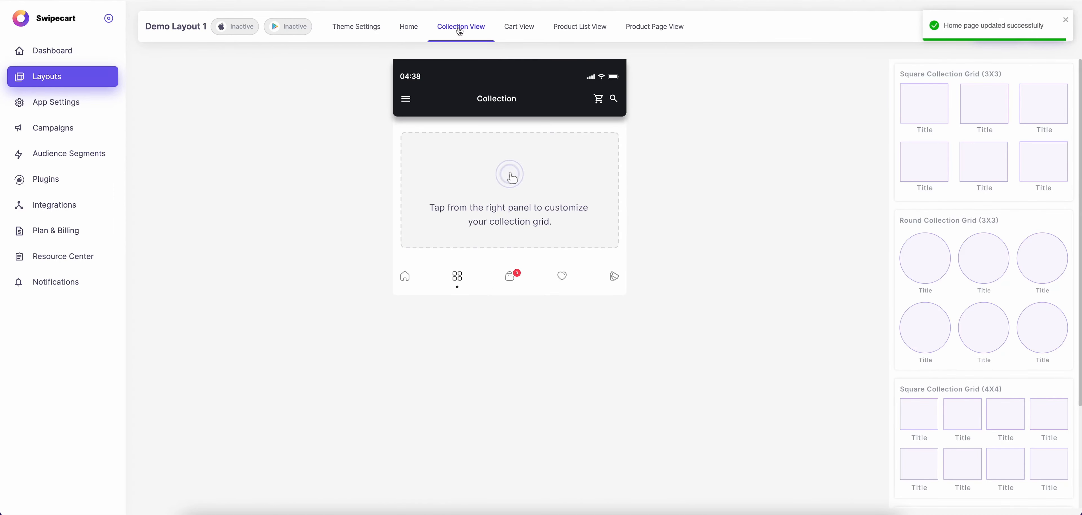
pyautogui.click(404, 30)
pyautogui.click(1066, 20)
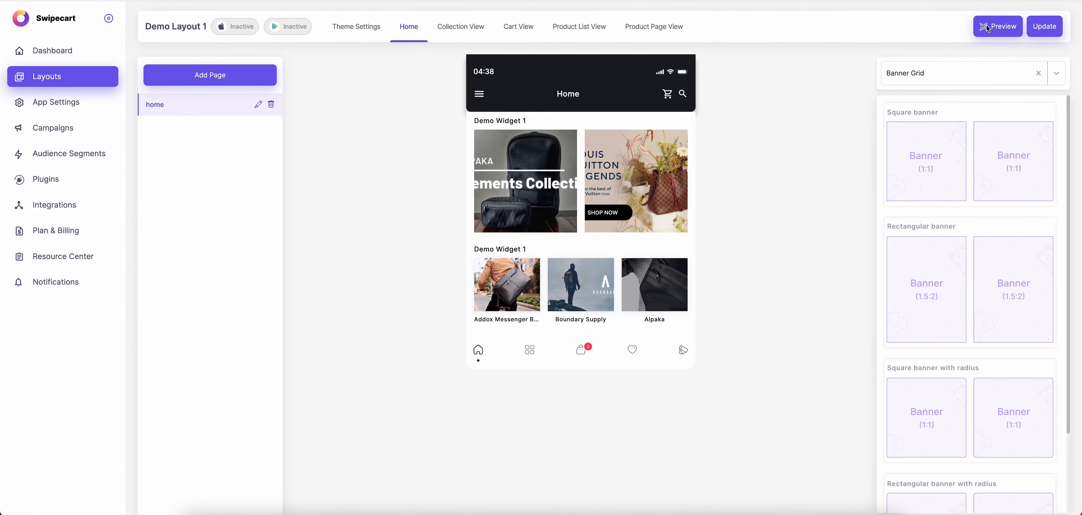
pyautogui.click(988, 29)
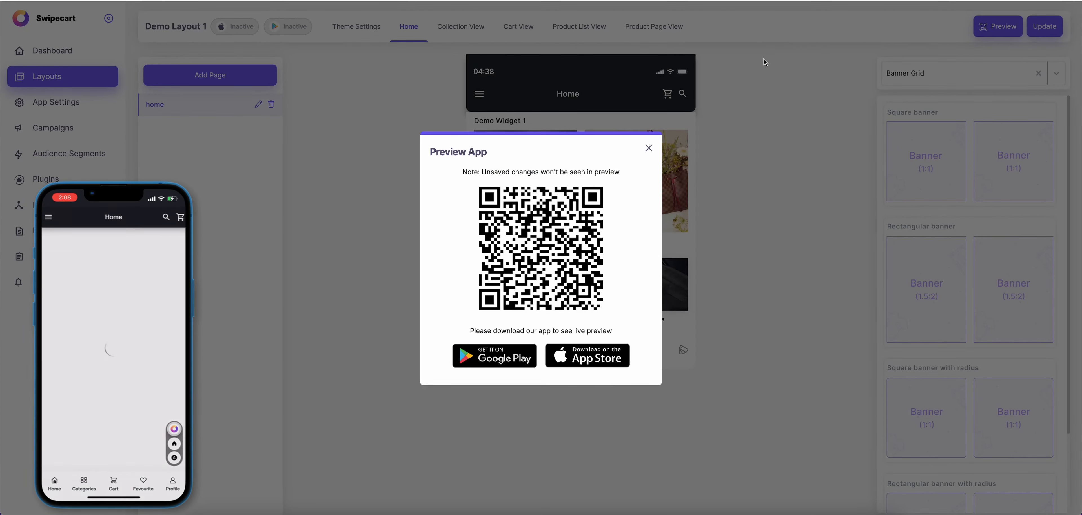
pyautogui.click(649, 149)
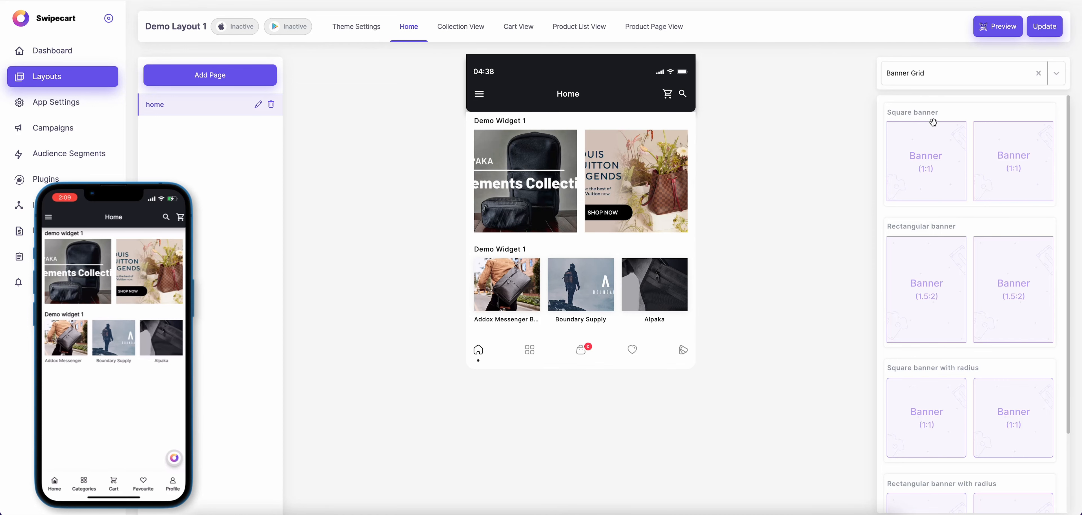
# - Examine the Product, Collection, Page and Web URL internal linking options of the square banner grid's images, and close its editor without saving
pyautogui.moveTo(689, 151)
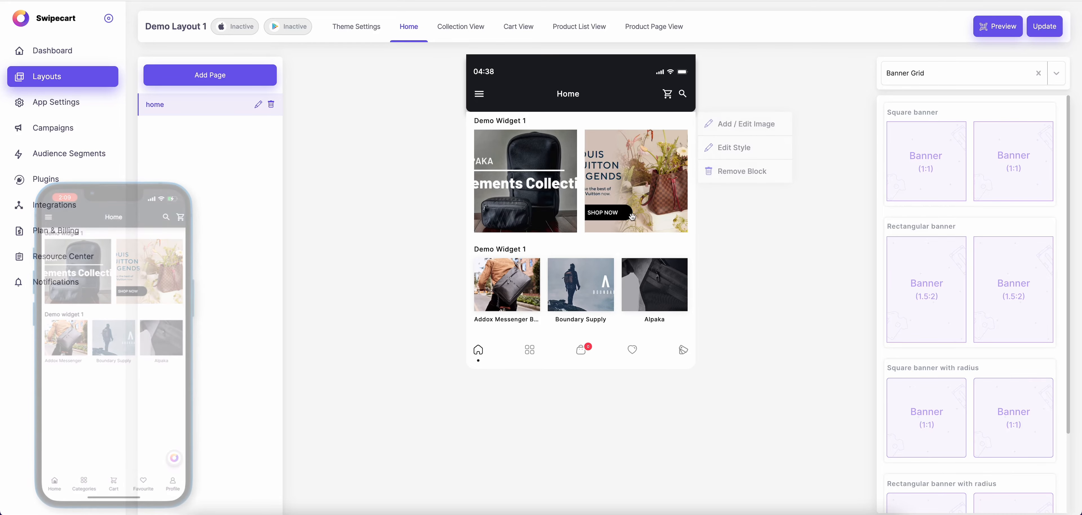
pyautogui.click(751, 129)
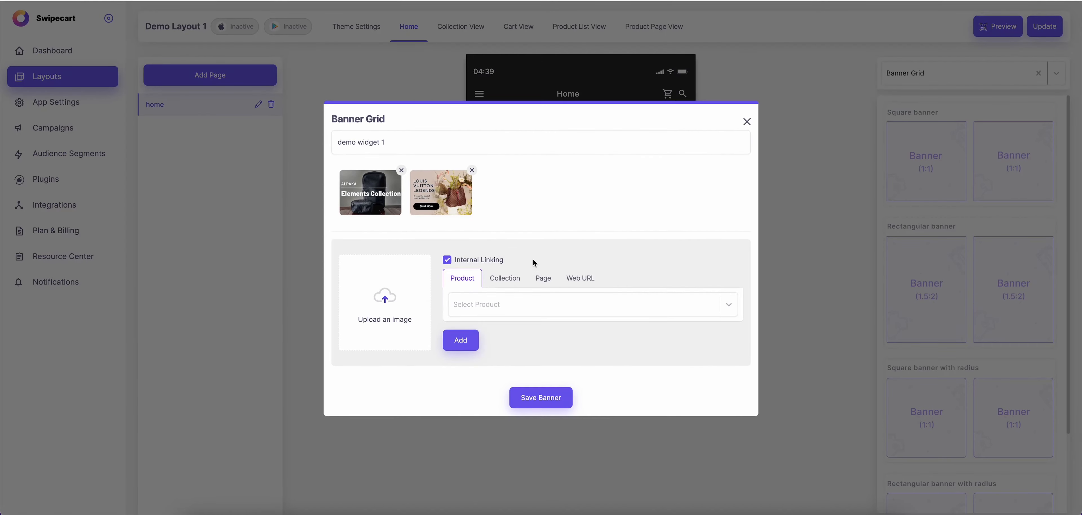
pyautogui.click(502, 304)
pyautogui.scroll(-2, 504, 348)
pyautogui.scroll(-2, 504, 348)
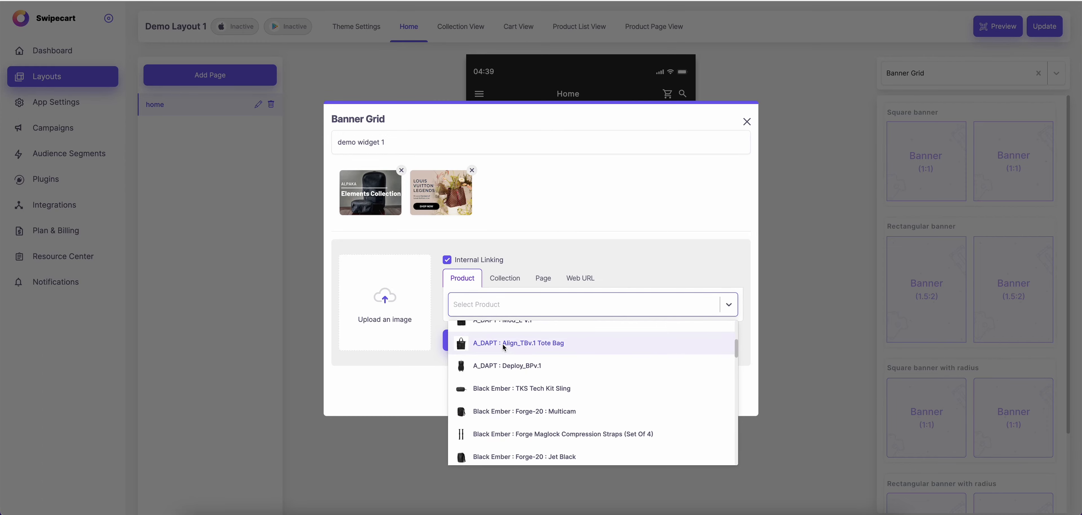
pyautogui.scroll(5, 504, 348)
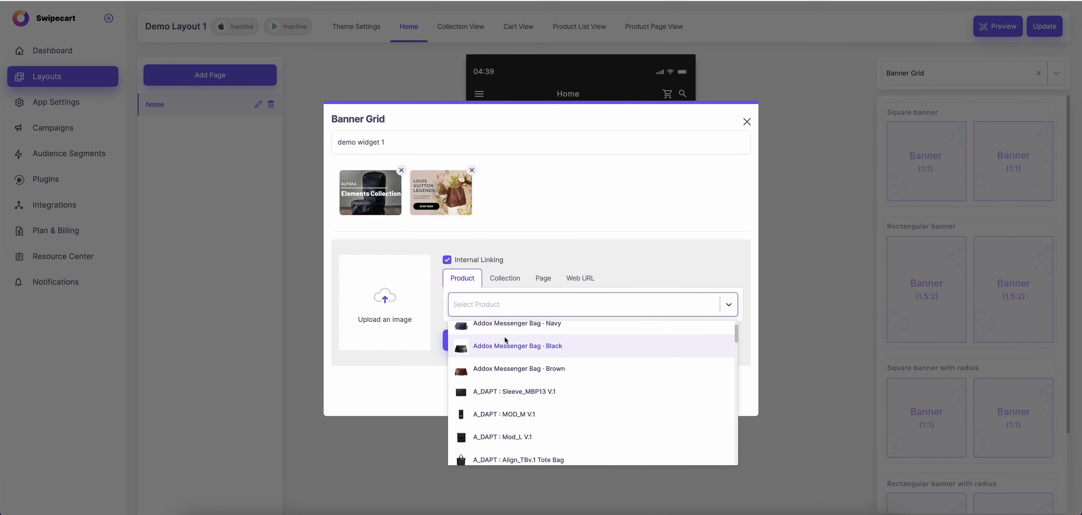
pyautogui.click(504, 278)
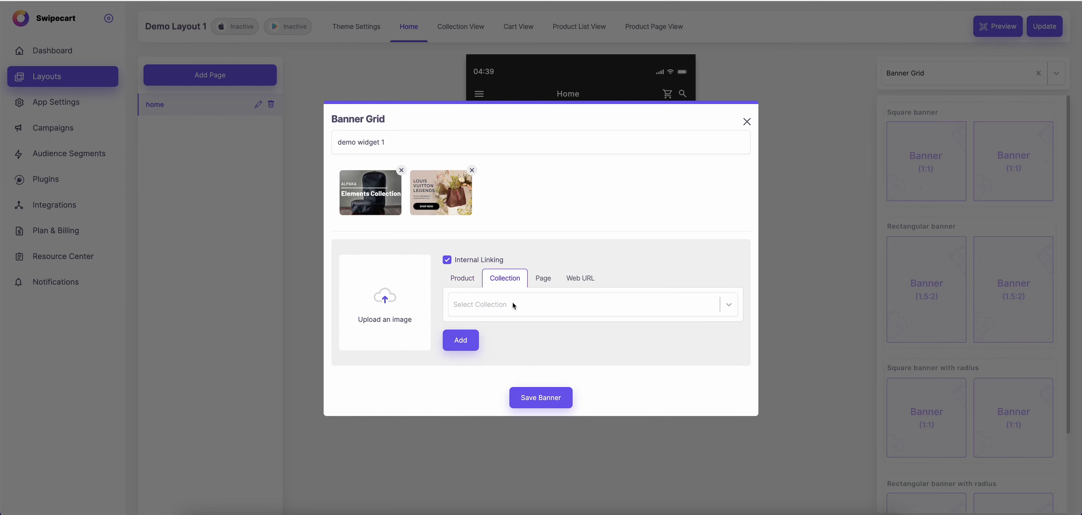
pyautogui.click(514, 309)
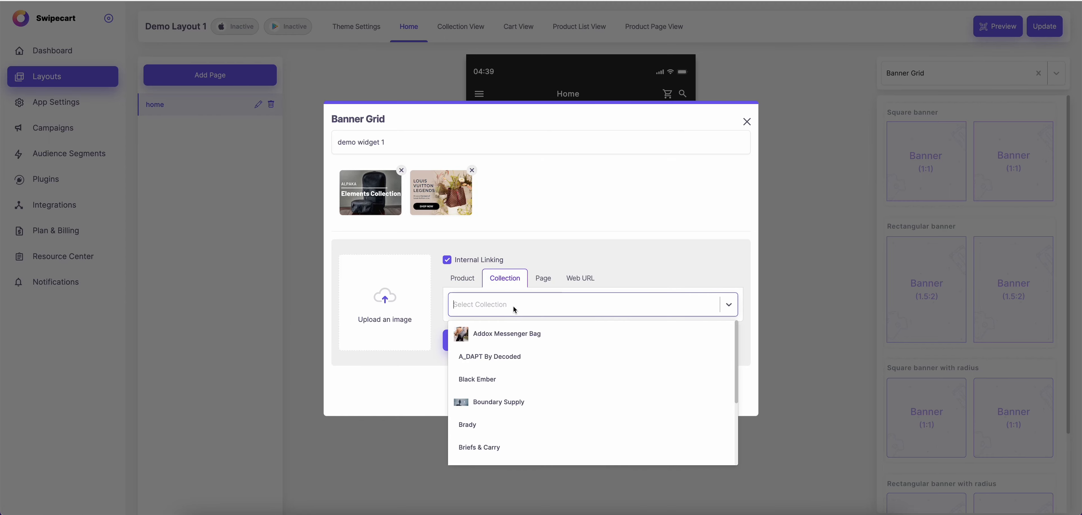
pyautogui.click(546, 282)
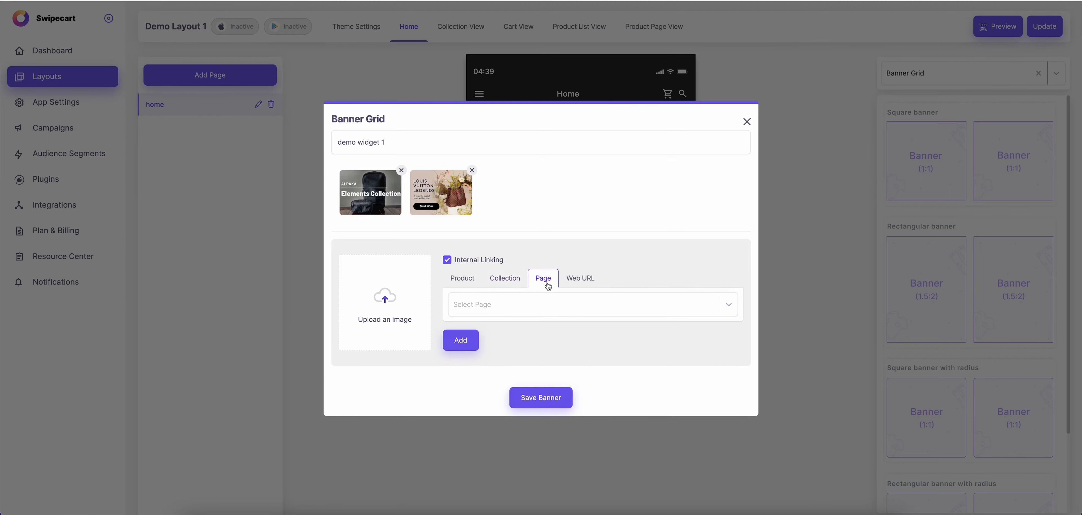
pyautogui.click(536, 309)
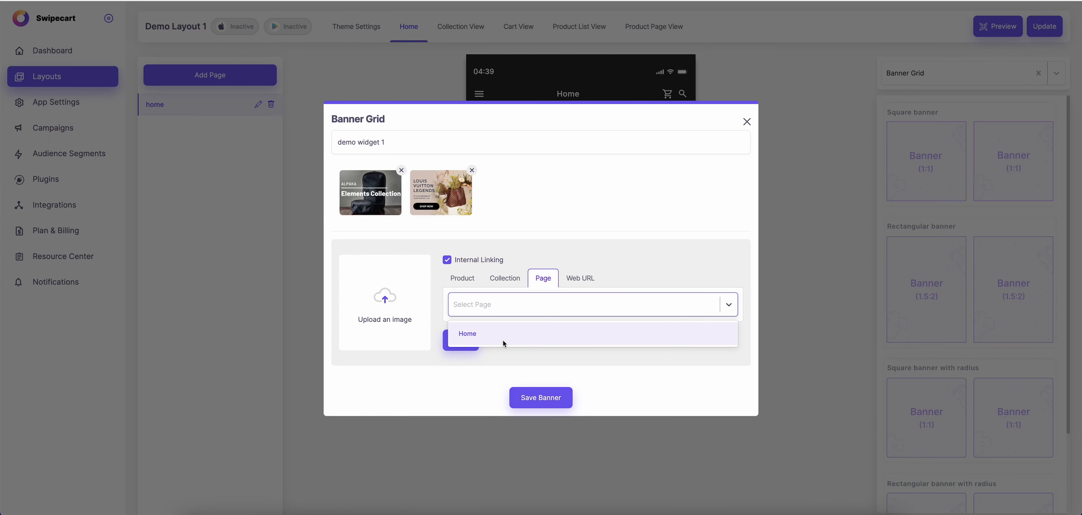
pyautogui.click(588, 279)
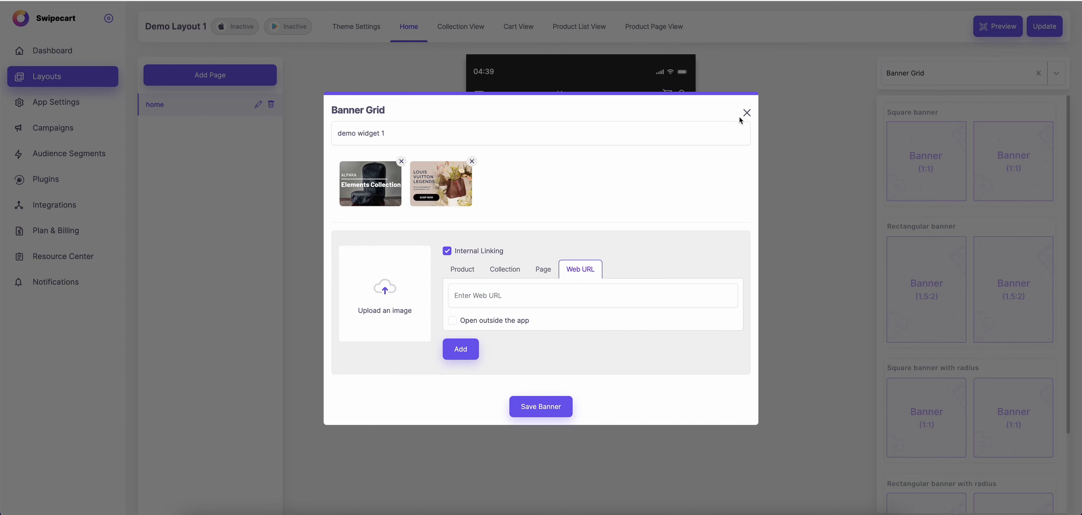
pyautogui.click(747, 113)
# - Filter the block library to Carousel Banner and look through the carousel formats it offers
pyautogui.click(978, 74)
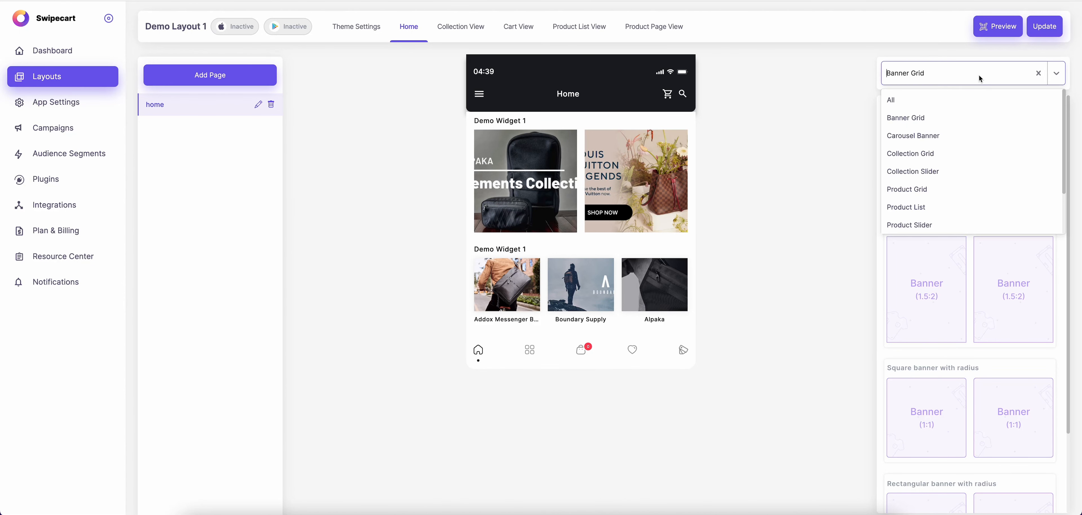
pyautogui.click(782, 118)
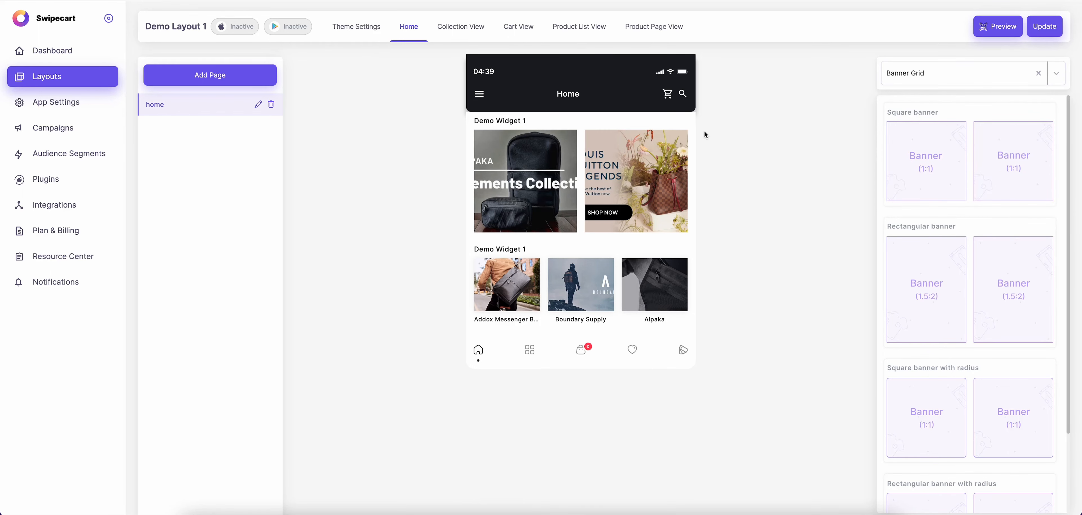
pyautogui.click(923, 74)
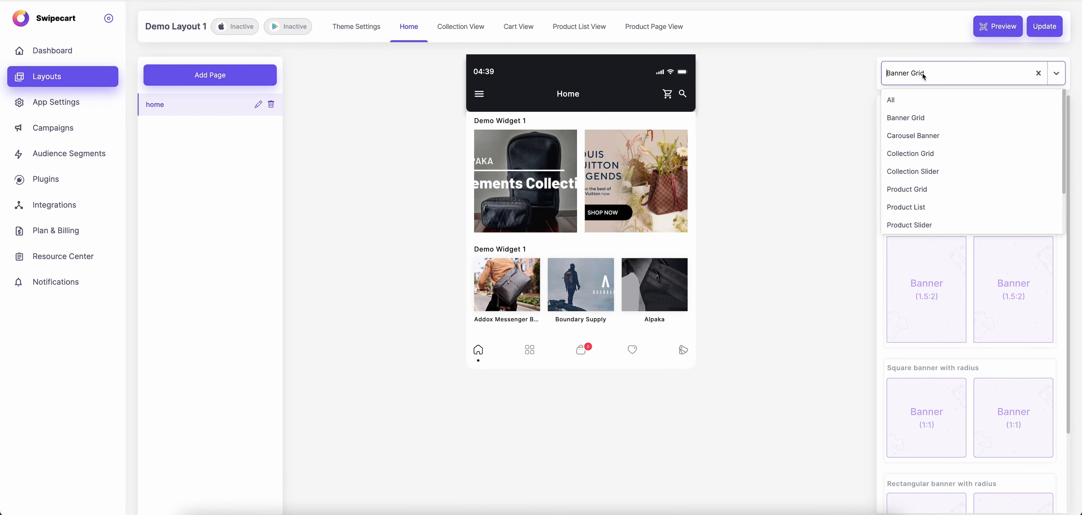
pyautogui.click(932, 137)
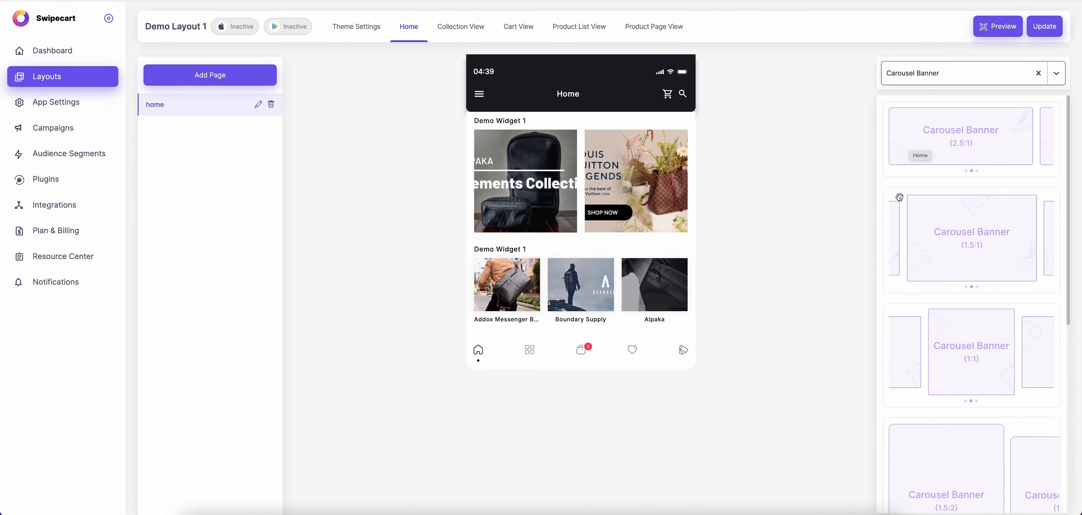
pyautogui.scroll(-1, 902, 196)
pyautogui.scroll(-5, 938, 256)
pyautogui.scroll(8, 939, 256)
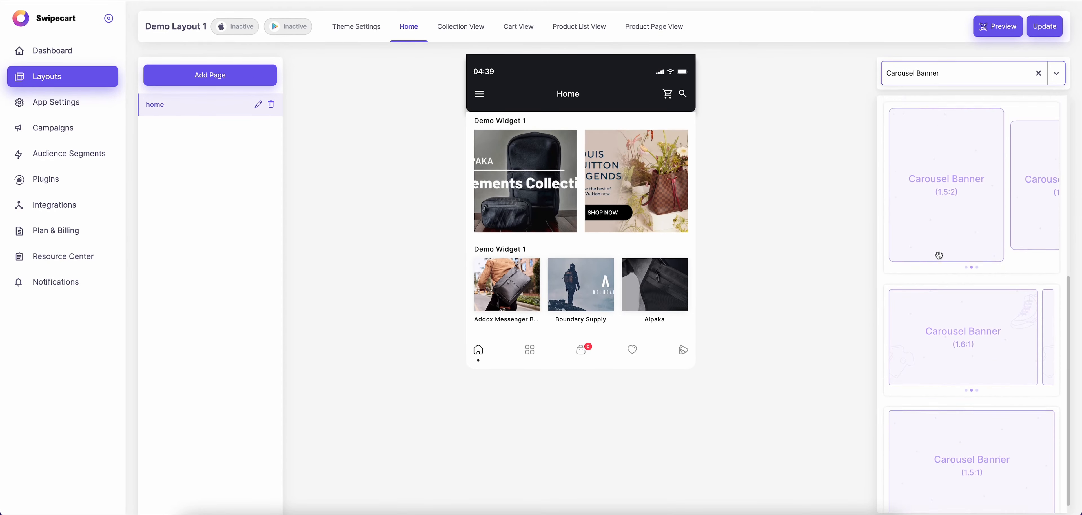
pyautogui.moveTo(993, 243); pyautogui.dragTo(605, 310)
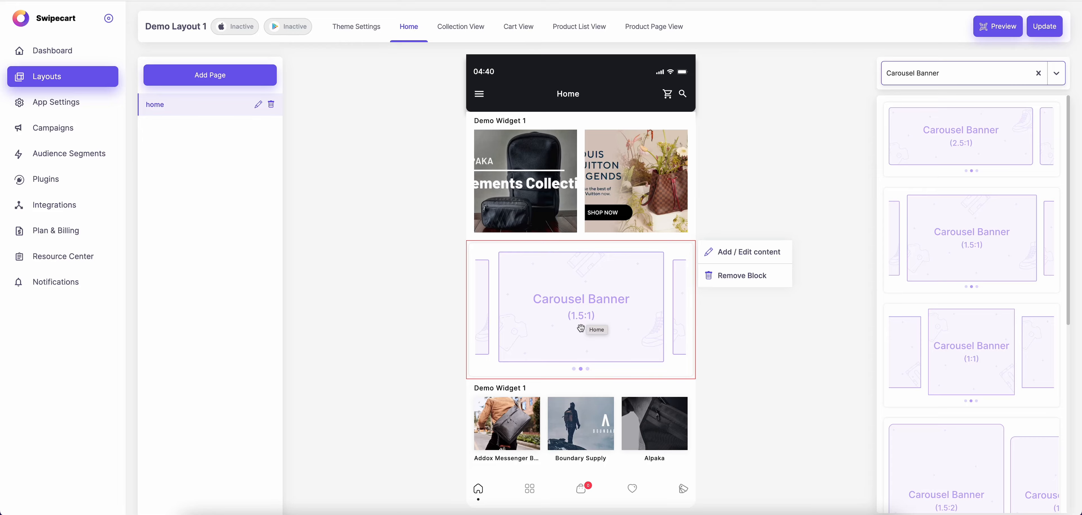
pyautogui.click(722, 252)
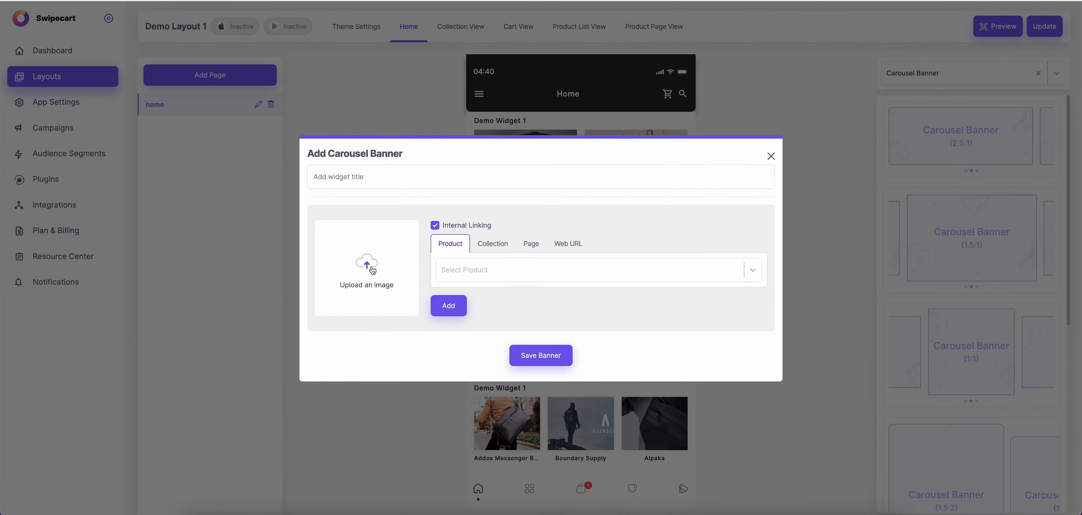
pyautogui.click(404, 262)
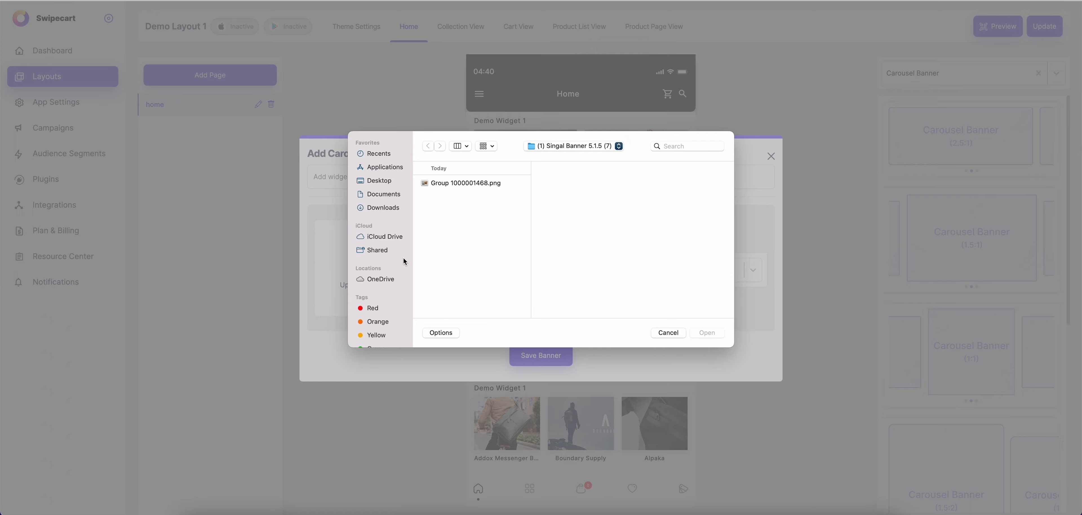
pyautogui.click(574, 146)
pyautogui.click(559, 162)
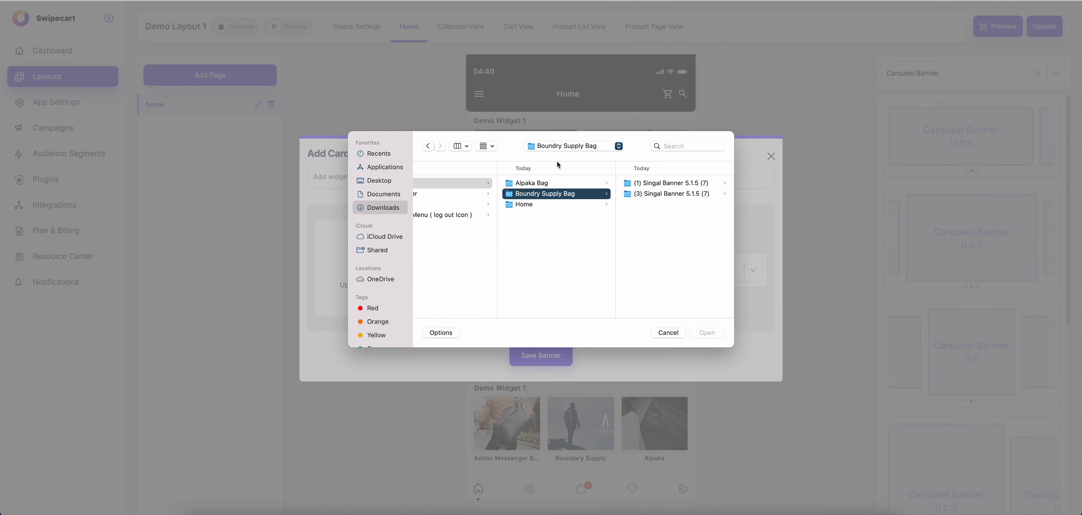
pyautogui.click(530, 206)
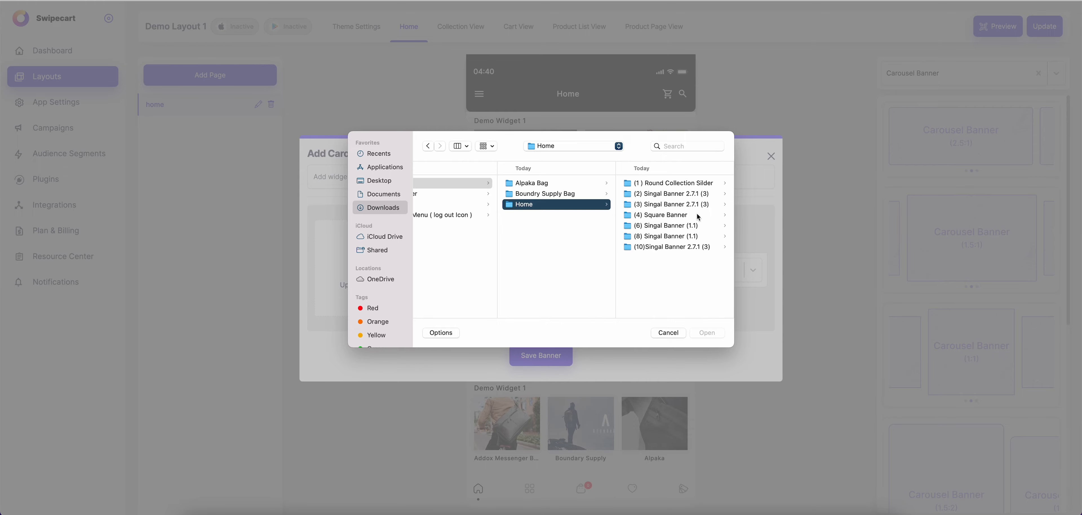
pyautogui.click(668, 333)
pyautogui.click(772, 156)
pyautogui.moveTo(618, 284)
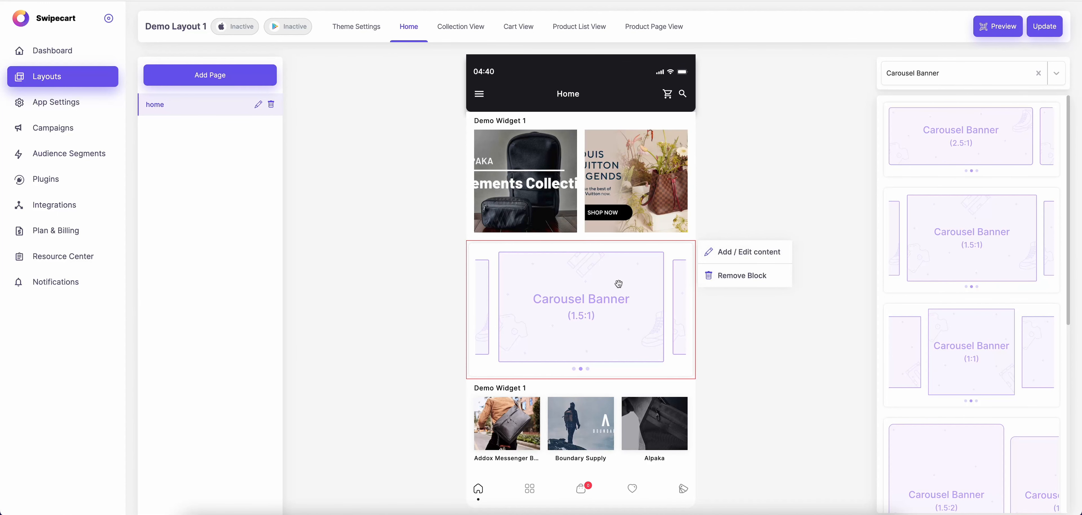
pyautogui.click(726, 276)
# - Add the 1.5:1 Carousel Banner block between the banner grid and the collection grid, and open its content and image selection
pyautogui.scroll(-3, 985, 290)
pyautogui.scroll(-5, 985, 289)
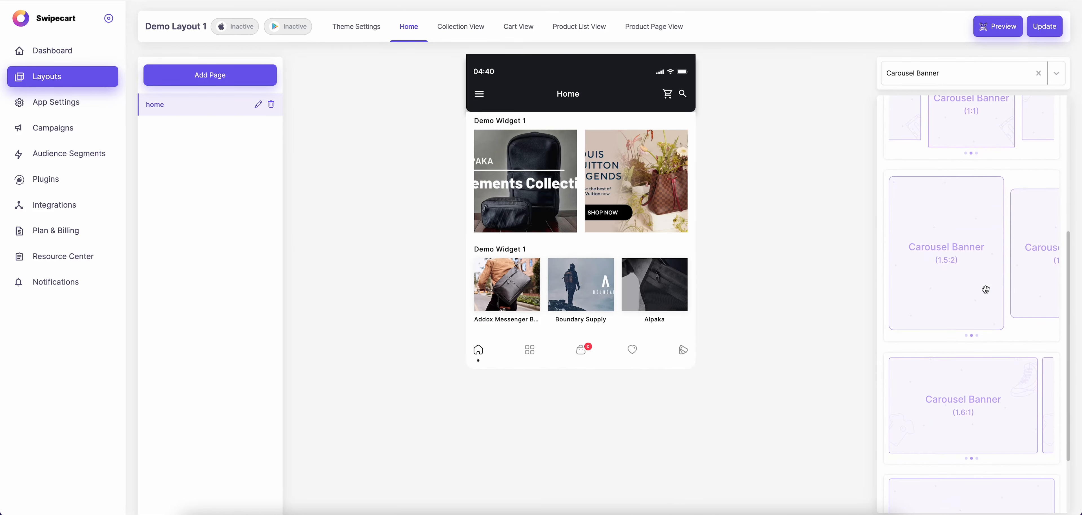
pyautogui.scroll(8, 985, 294)
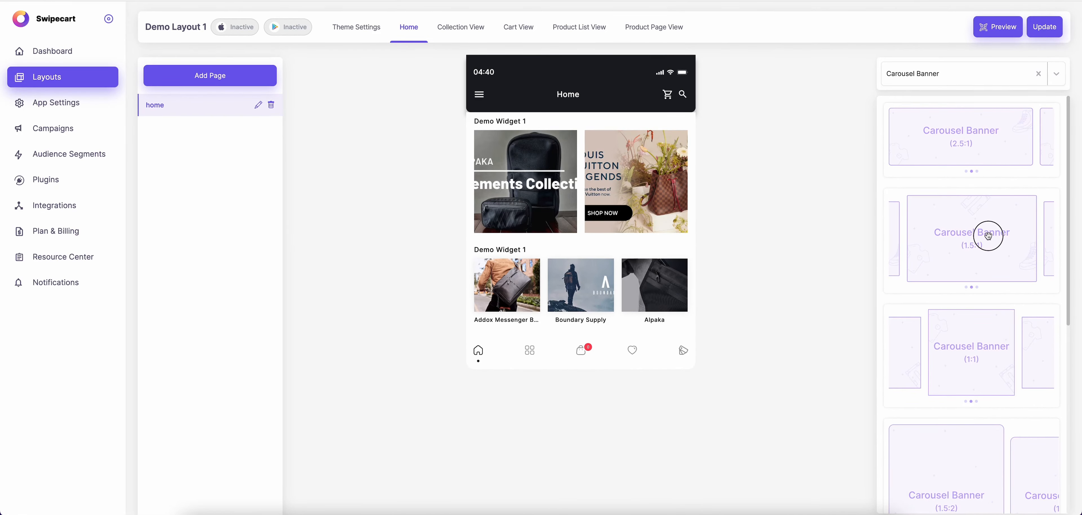
pyautogui.moveTo(921, 235); pyautogui.dragTo(759, 264)
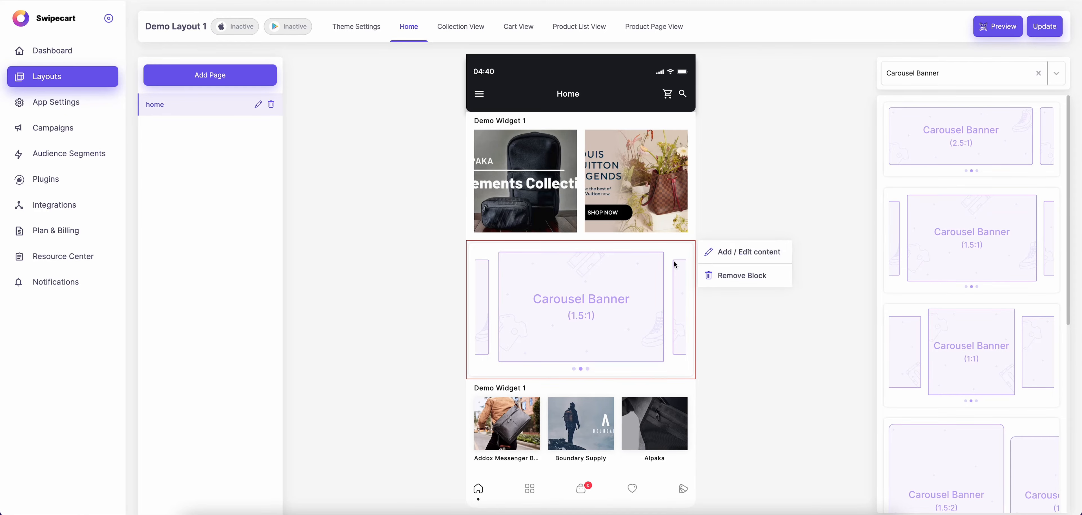
pyautogui.click(710, 254)
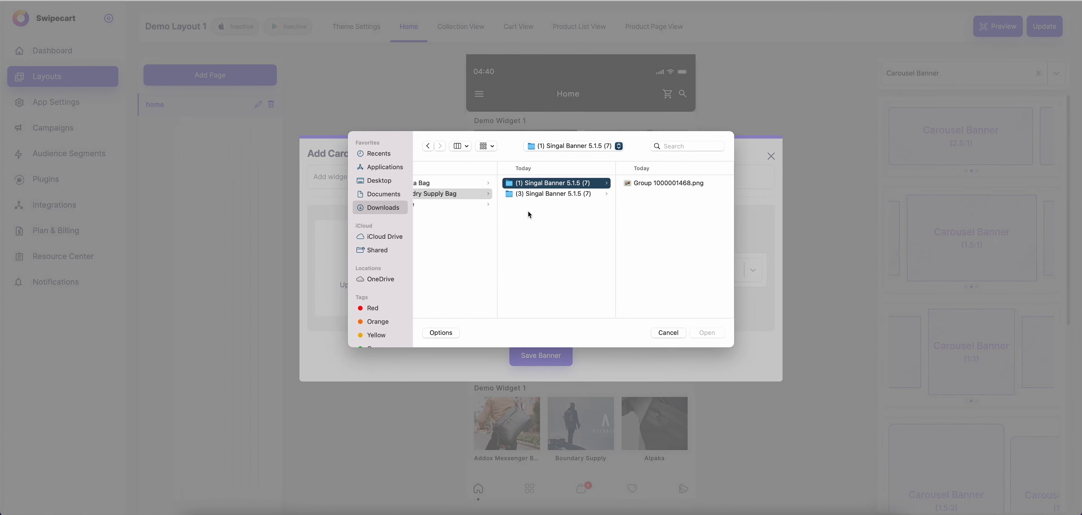
# - Look through the Boundry Supply Bag and Home banner subfolders for a carousel image, trying the one in (2) Singal Banner 2.7.1 (3)
pyautogui.click(582, 194)
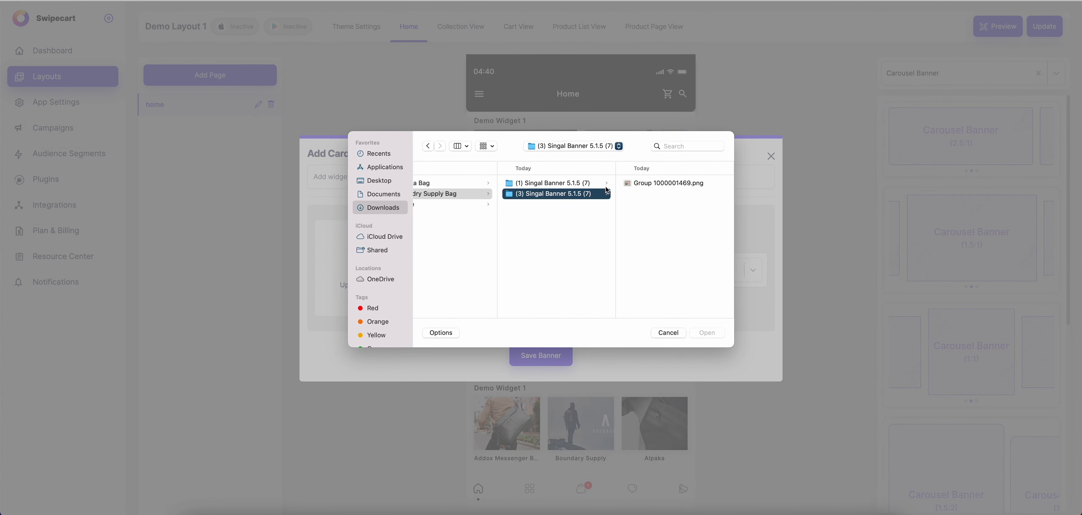
pyautogui.click(565, 187)
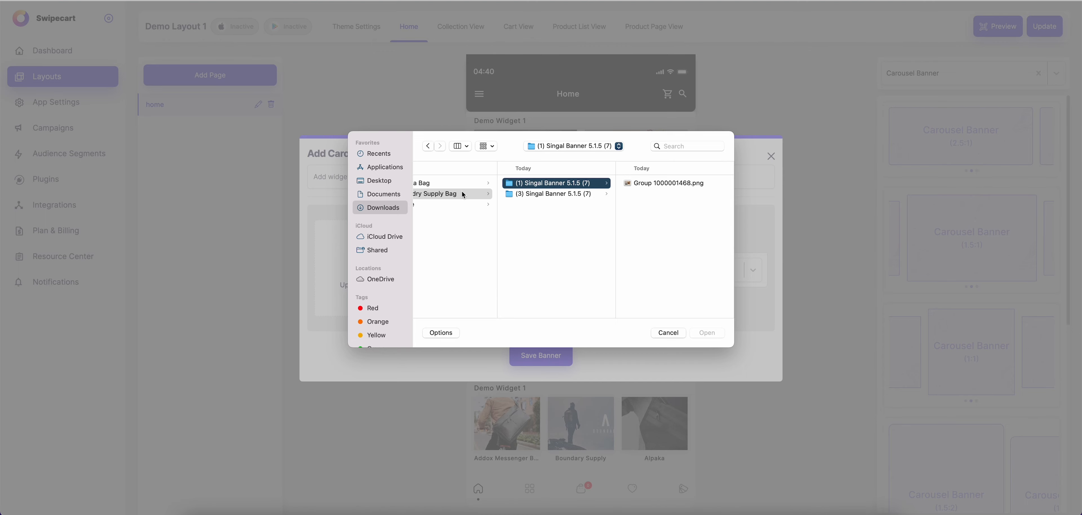
pyautogui.moveTo(498, 230)
pyautogui.mouseDown()
pyautogui.moveTo(555, 230)
pyautogui.moveTo(502, 226)
pyautogui.mouseUp()
pyautogui.hscroll(-3, 502, 227)
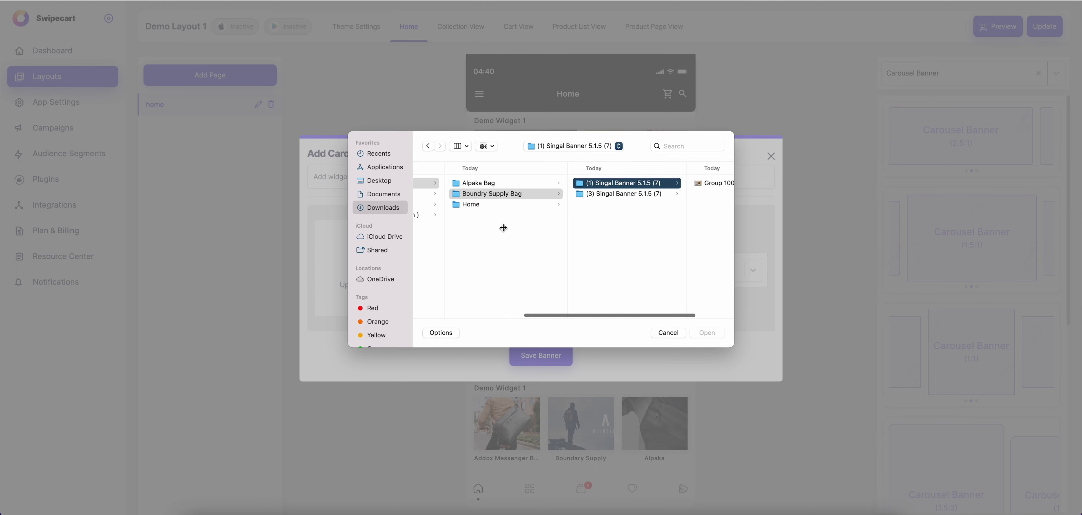
pyautogui.click(508, 205)
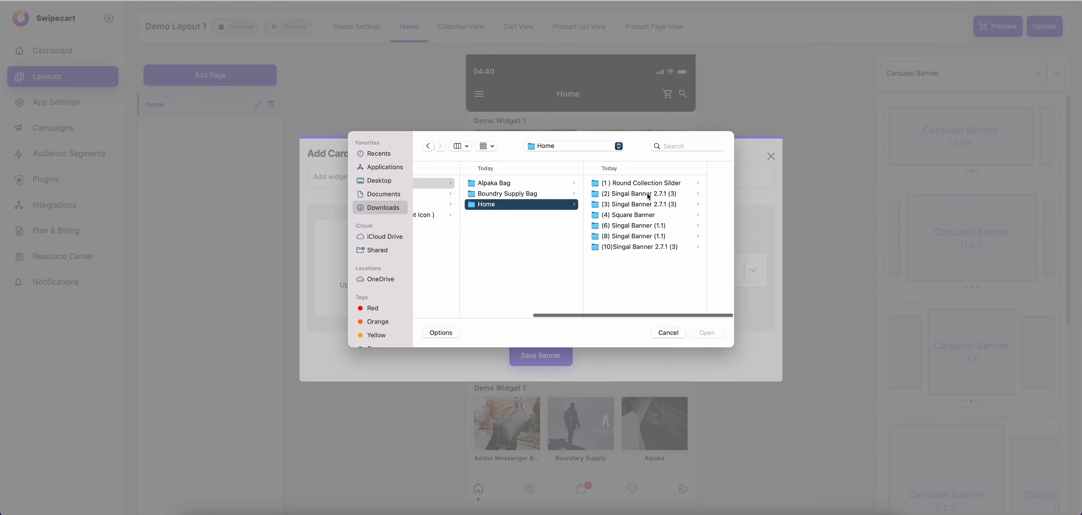
pyautogui.click(643, 183)
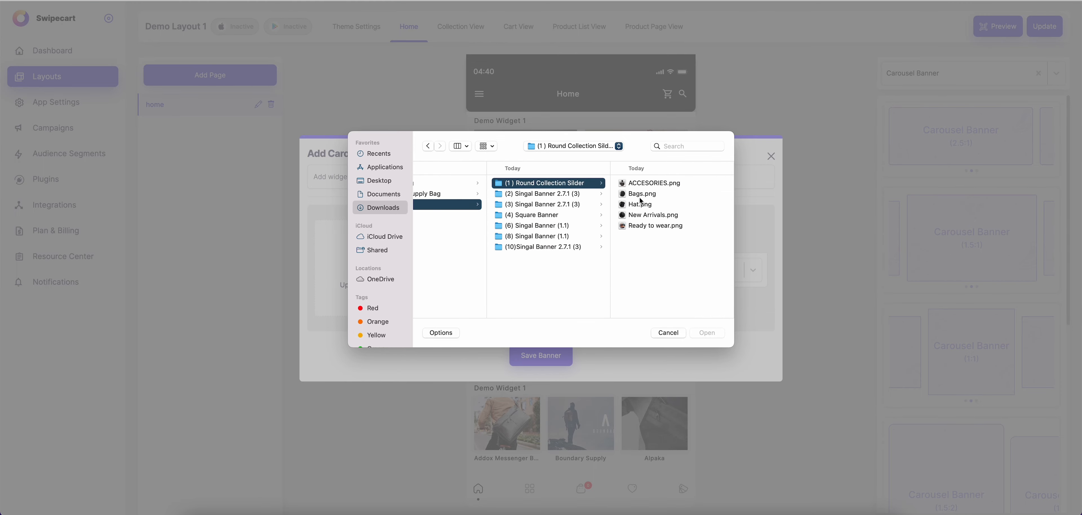
pyautogui.click(560, 196)
pyautogui.click(560, 205)
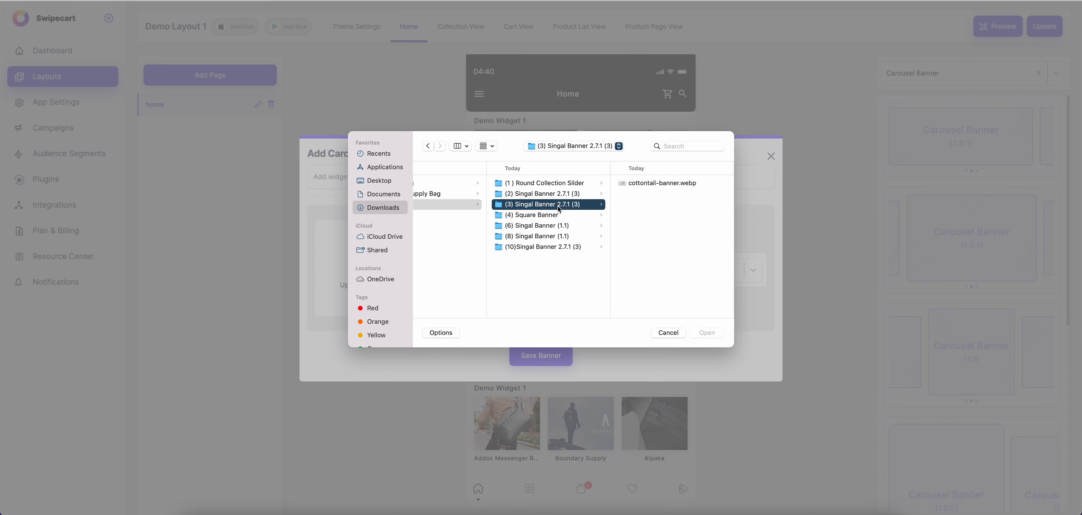
pyautogui.click(559, 227)
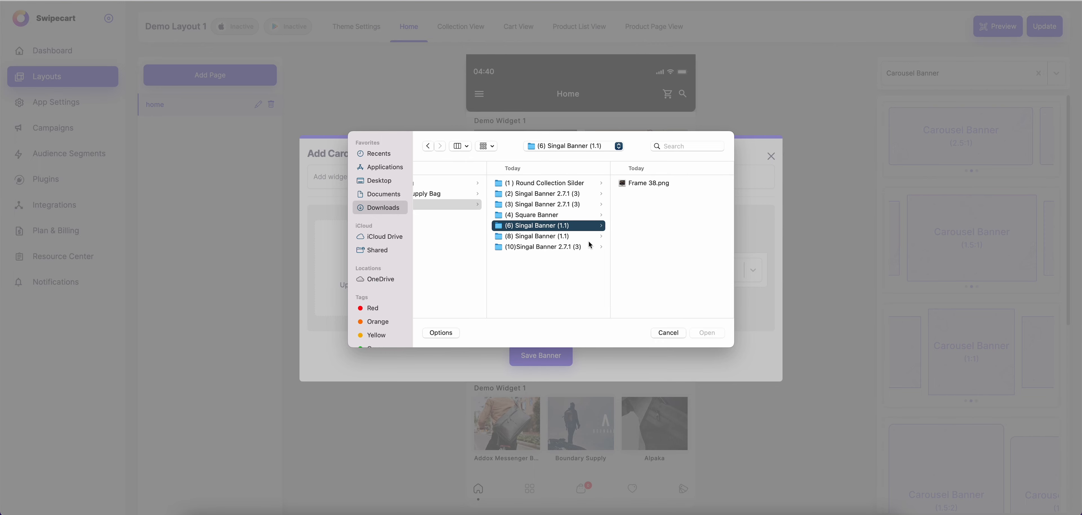
pyautogui.click(575, 238)
pyautogui.click(574, 249)
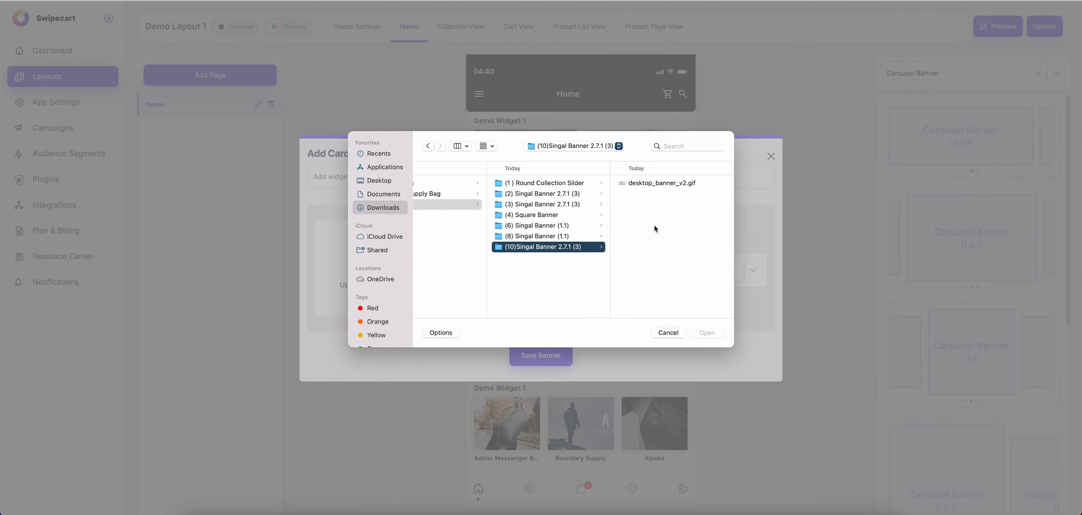
pyautogui.click(571, 206)
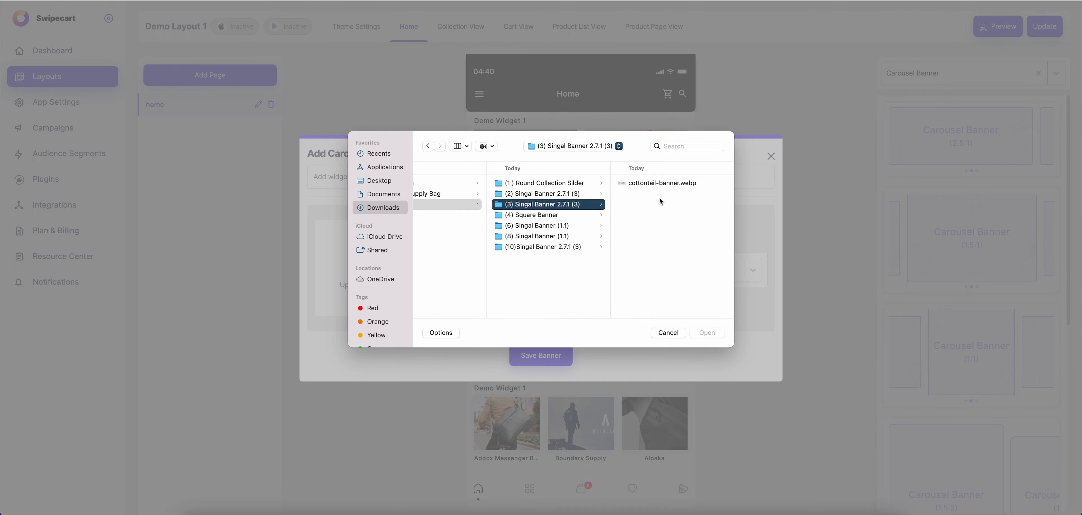
pyautogui.click(590, 193)
pyautogui.doubleClick(661, 184)
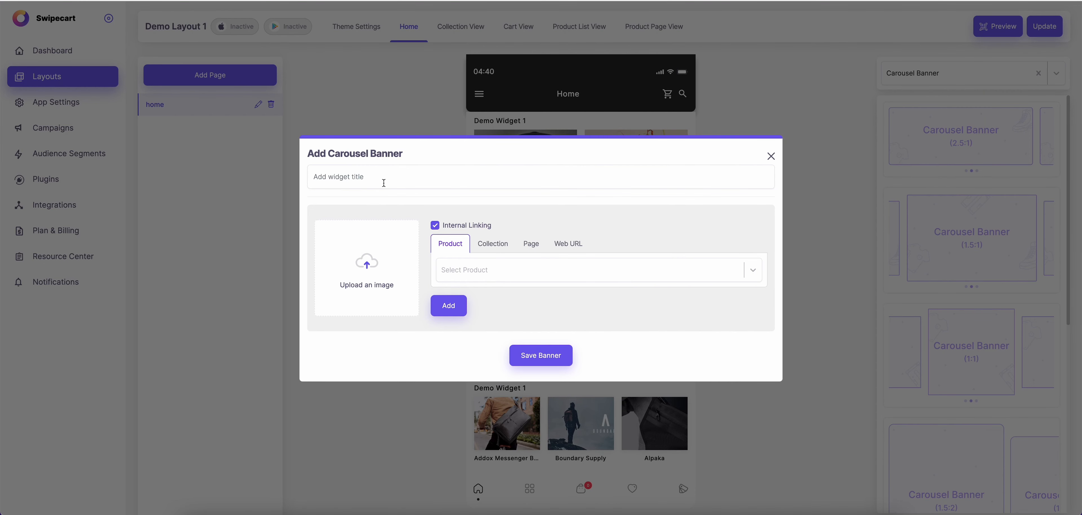
# - Title the carousel banner widget "carousel banner demo 1"
pyautogui.click(380, 179)
pyautogui.write('d')
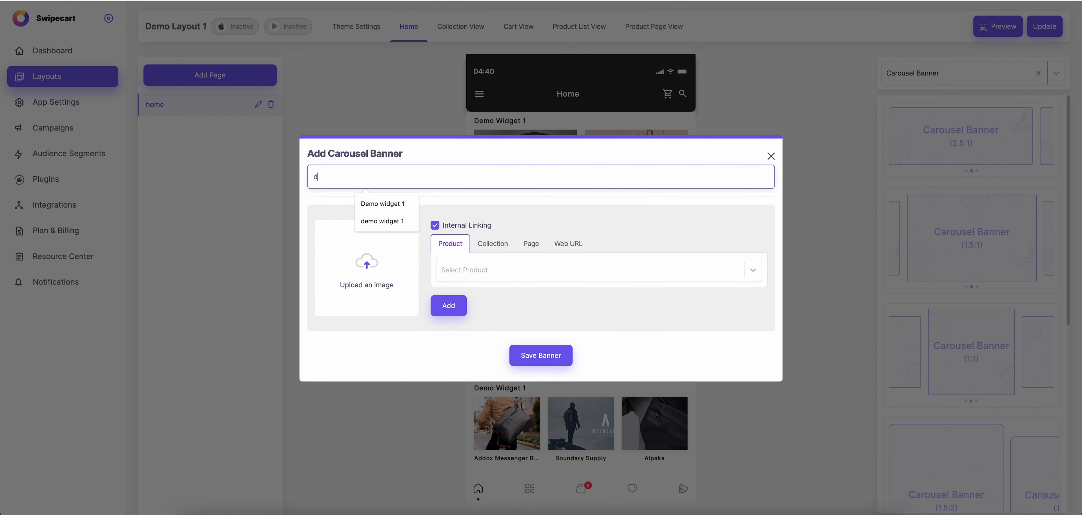
pyautogui.write('emo')
pyautogui.press('BackSpace')
pyautogui.press('BackSpace')
pyautogui.write('c')
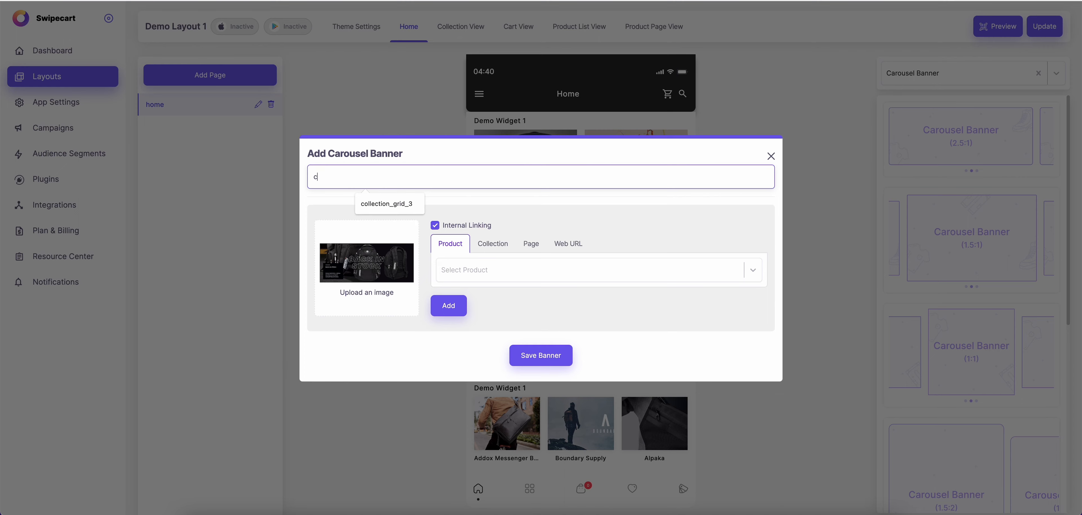
pyautogui.write('arousel ban')
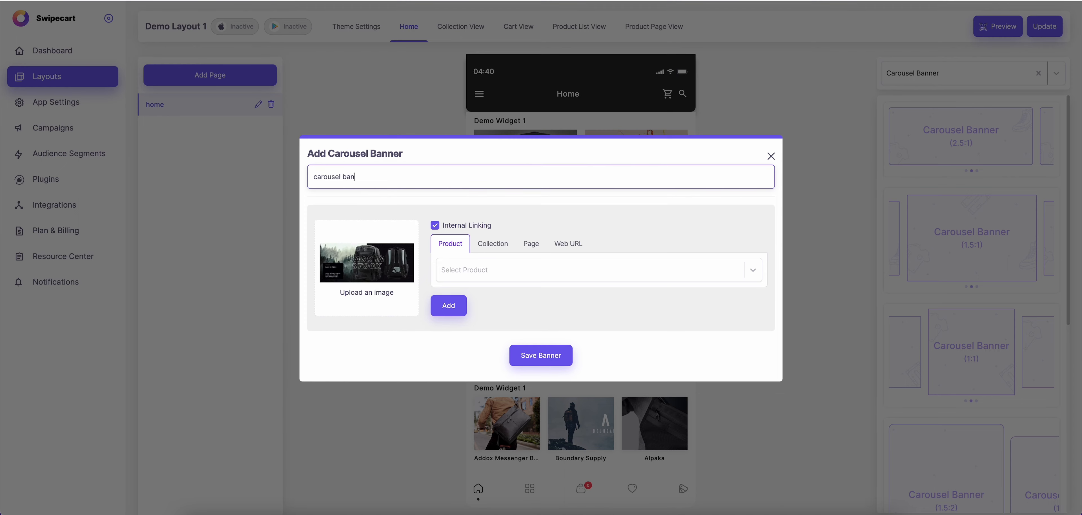
pyautogui.write('ner demo 1')
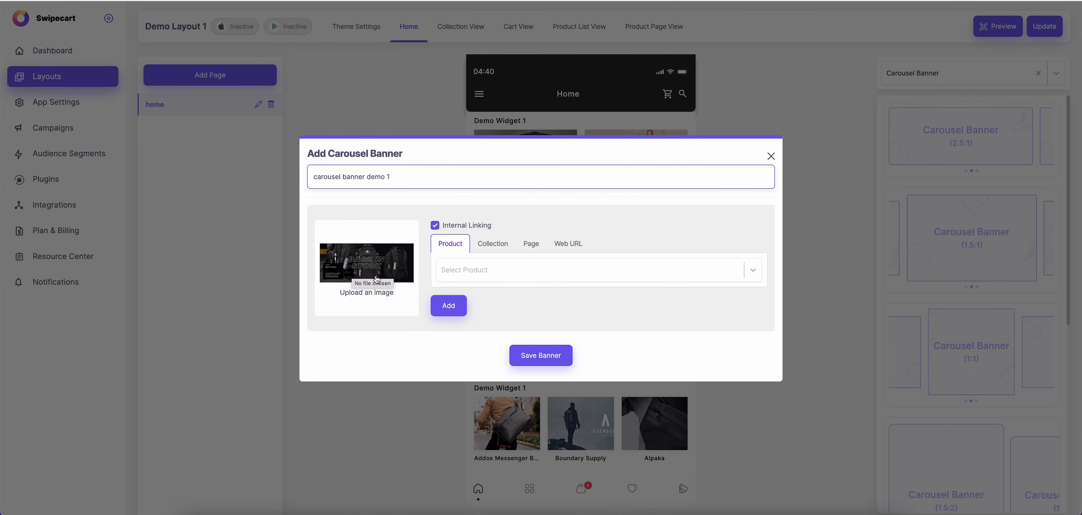
# - Link the uploaded carousel image to the product Addox Messenger Bag - Navy and add it to the carousel
pyautogui.click(508, 277)
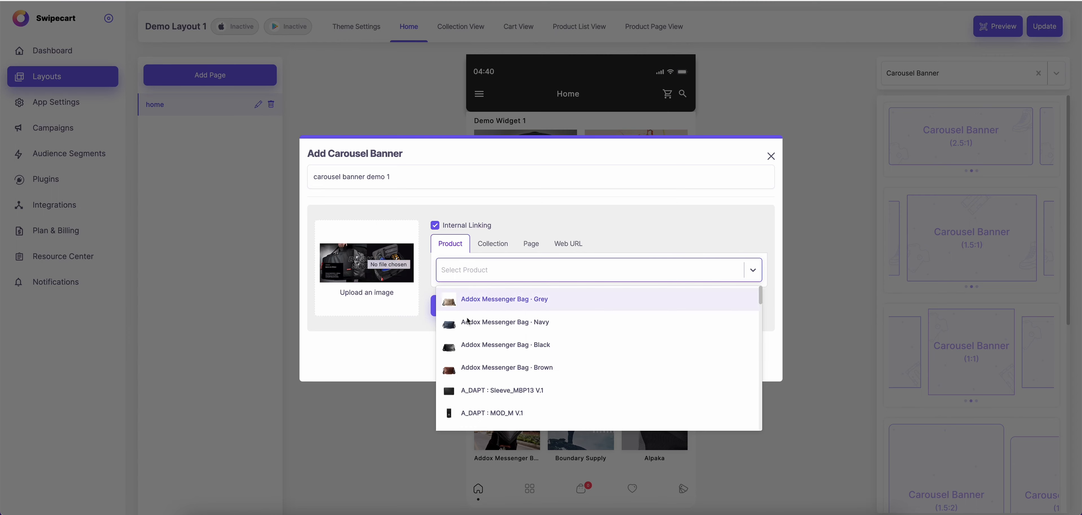
pyautogui.scroll(-3, 517, 338)
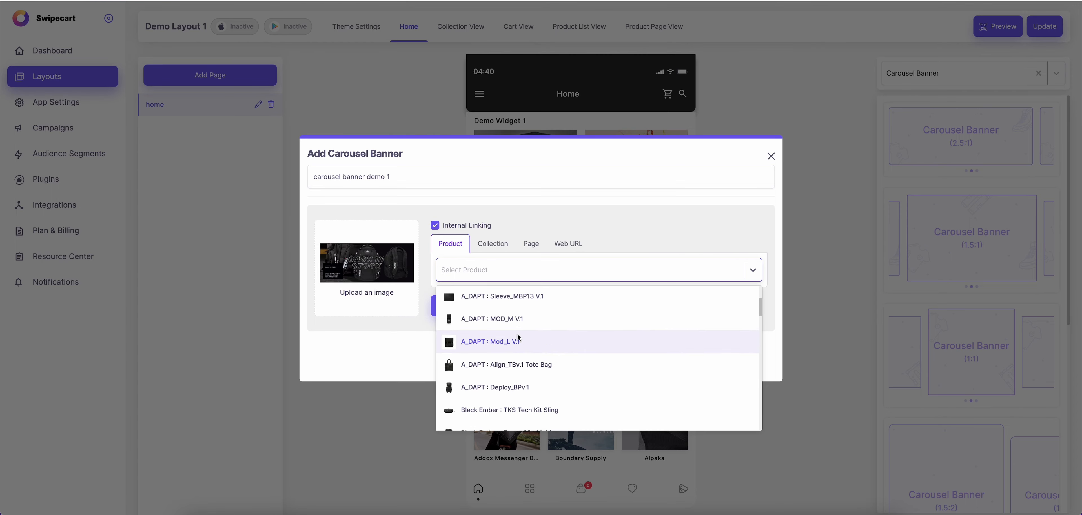
pyautogui.scroll(3, 519, 325)
pyautogui.click(529, 321)
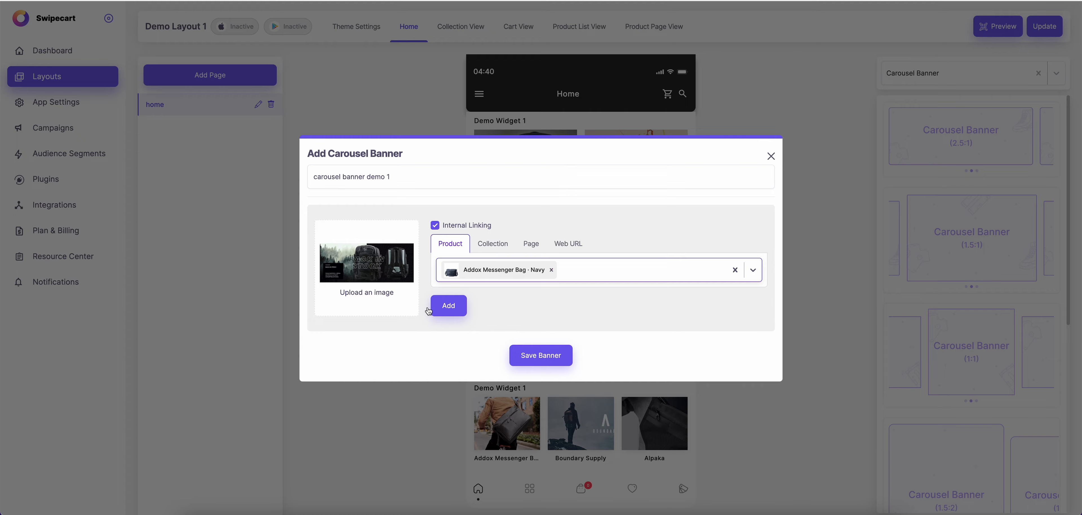
pyautogui.click(448, 306)
# - Upload cottontail-banner.webp from Home's (3) Singal Banner 2.7.1 (3) folder, link it to a product and add it as the second carousel image
pyautogui.click(374, 320)
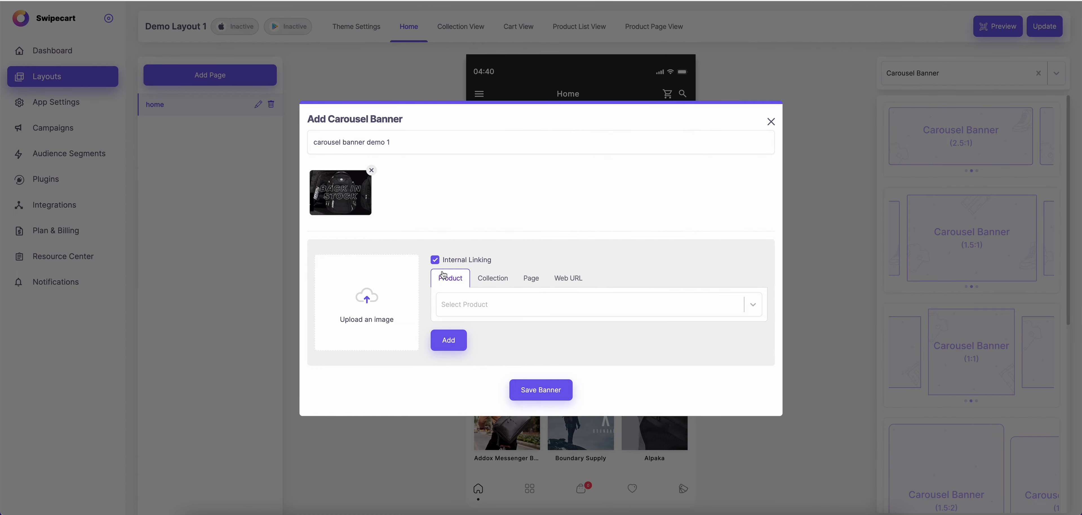
pyautogui.click(596, 147)
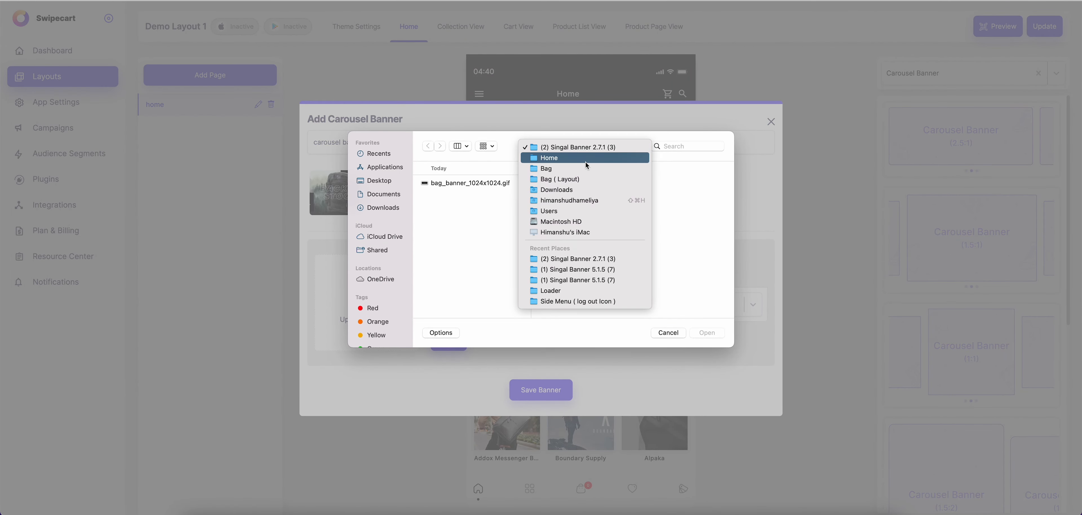
pyautogui.click(585, 164)
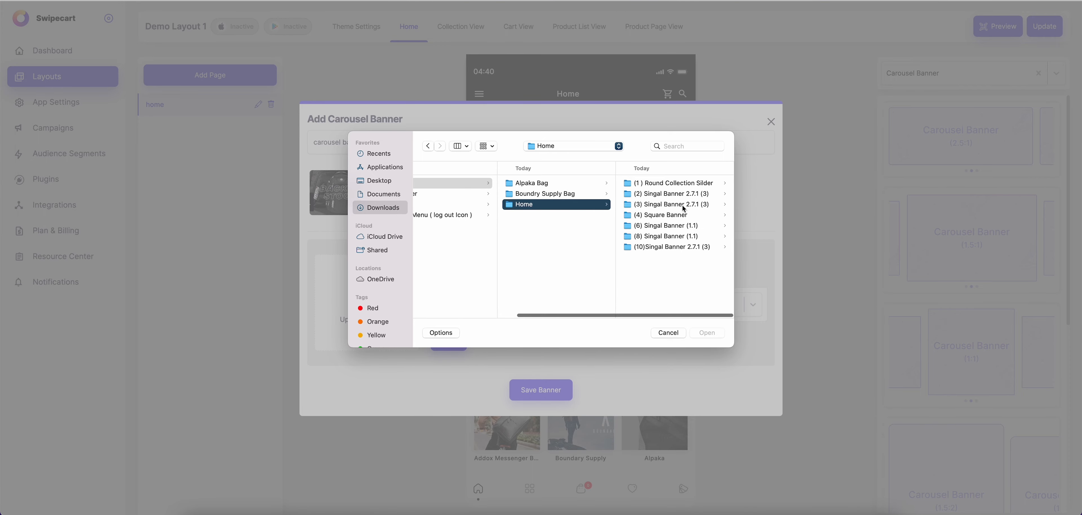
pyautogui.click(680, 205)
pyautogui.doubleClick(683, 185)
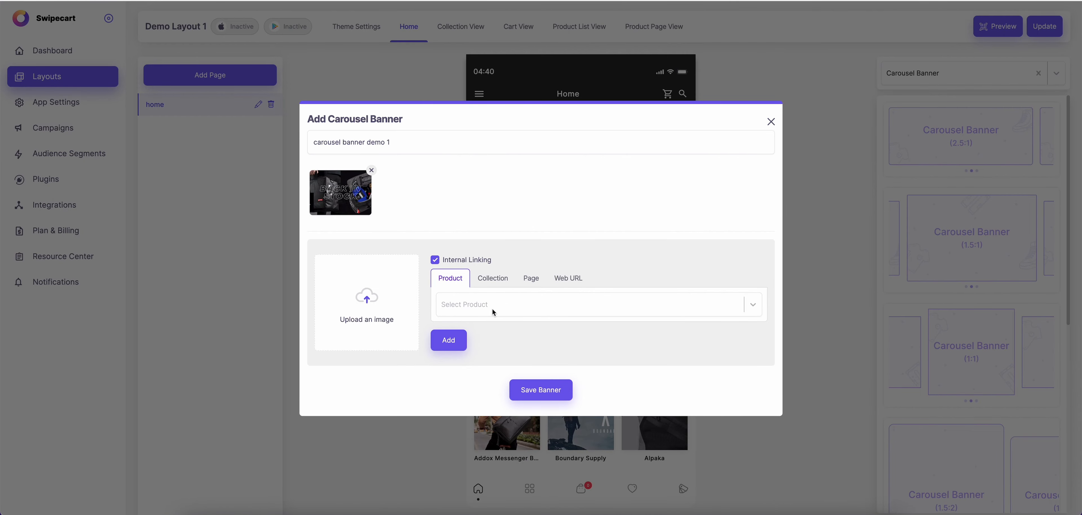
pyautogui.click(487, 306)
pyautogui.click(436, 349)
pyautogui.click(453, 346)
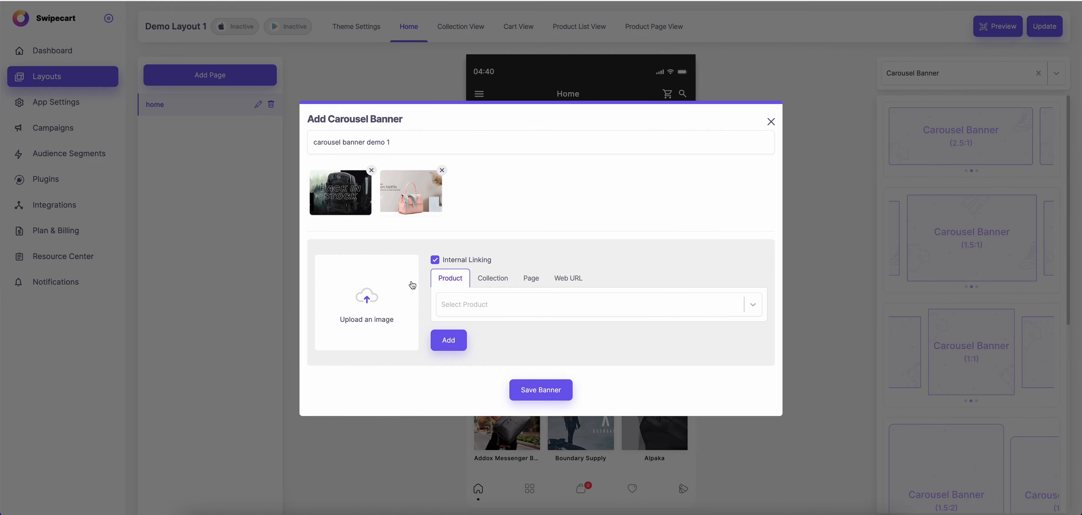
# - Upload desktop_banner_v2.gif from Home's (10)Singal Banner 2.7.1 (3) folder as the third carousel image
pyautogui.click(461, 307)
pyautogui.click(373, 318)
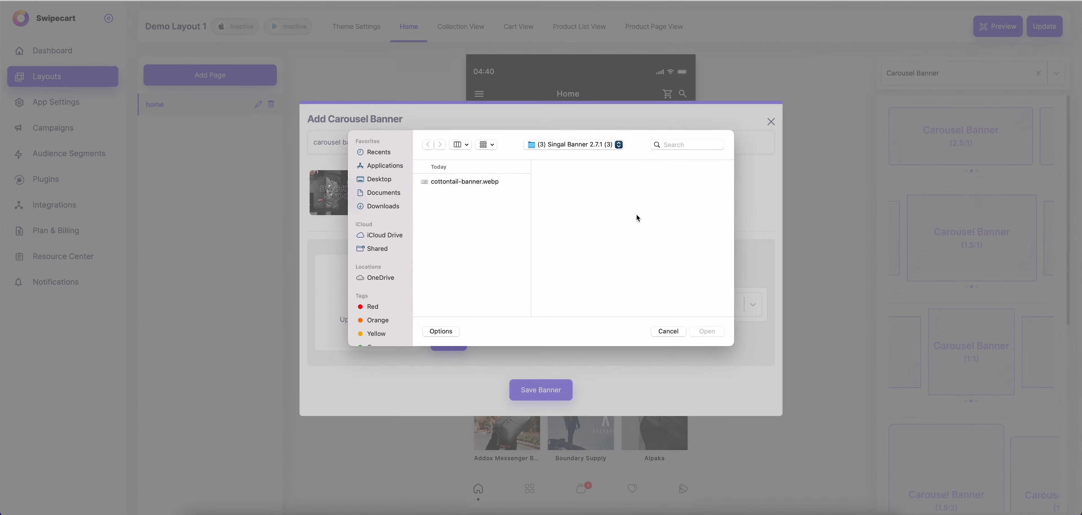
pyautogui.click(596, 146)
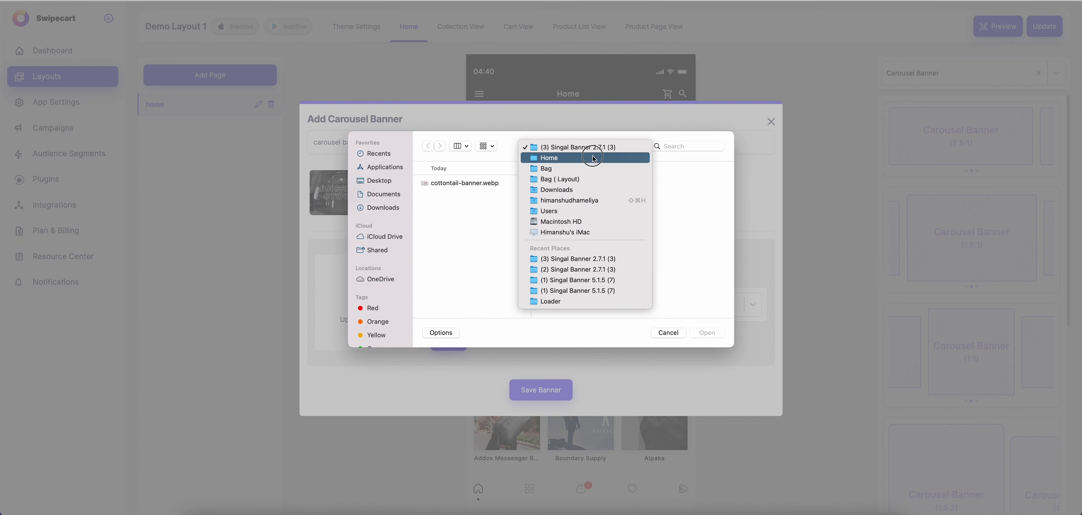
pyautogui.click(593, 167)
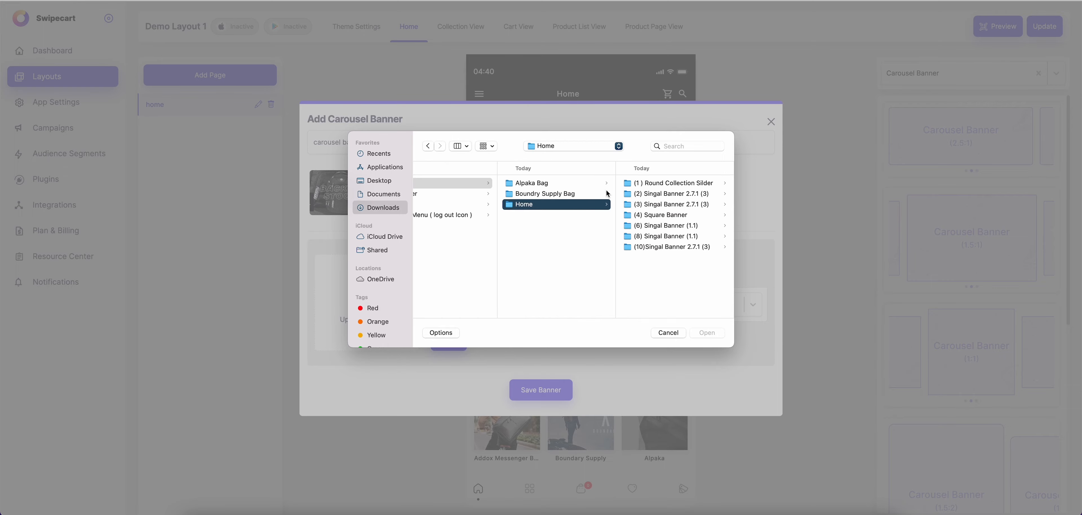
pyautogui.click(684, 206)
pyautogui.click(597, 248)
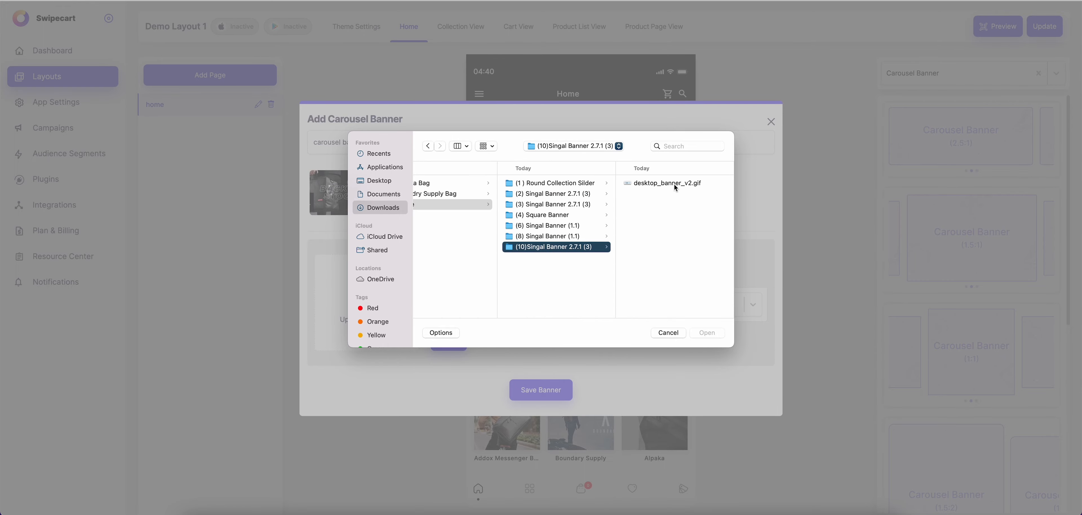
pyautogui.doubleClick(673, 184)
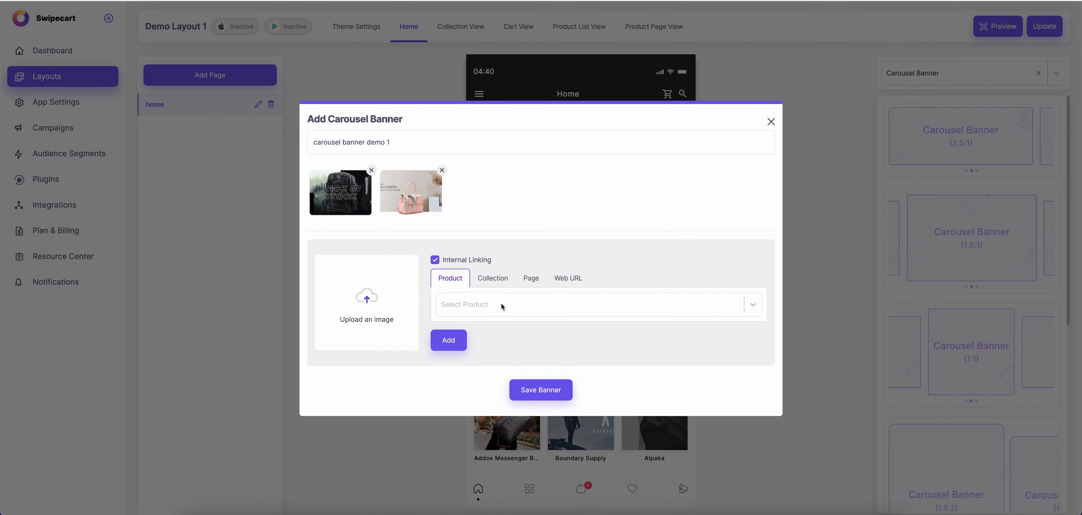
# - Link the third image to Addox Messenger Bag - Brown, add it to the carousel and save the banner
pyautogui.click(502, 306)
pyautogui.click(477, 371)
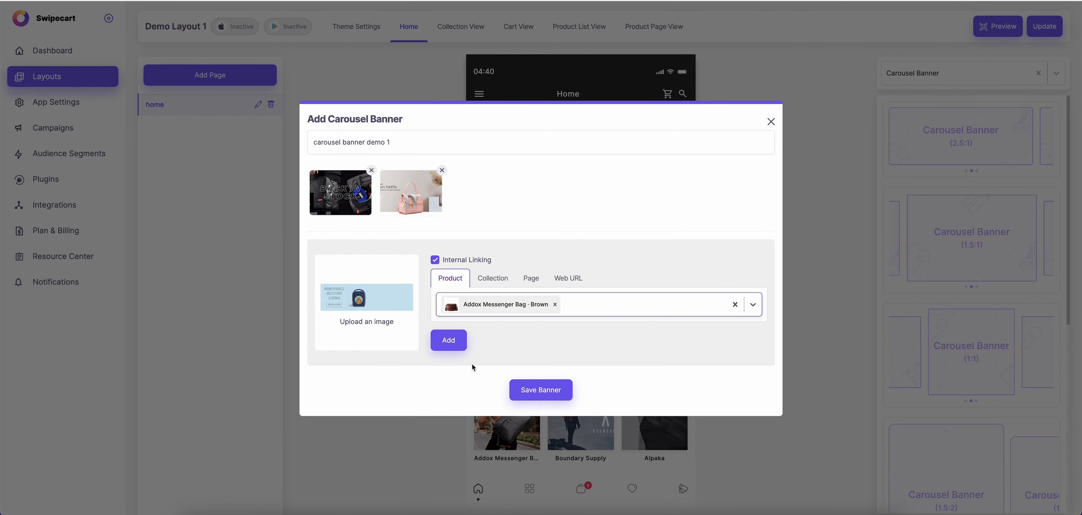
pyautogui.click(452, 340)
pyautogui.click(564, 393)
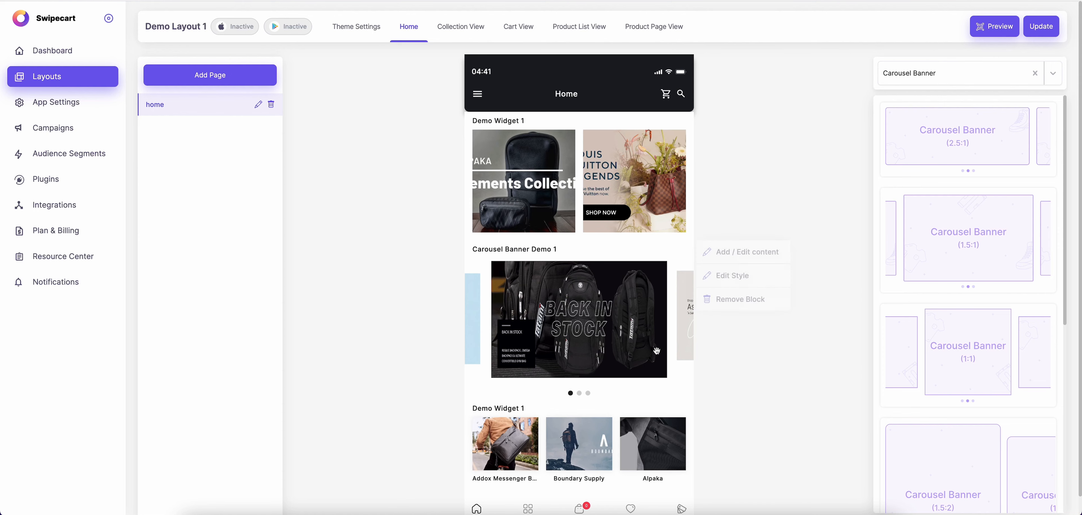
# - Update the home page with the new carousel banner and confirm the change
pyautogui.scroll(-1, 606, 311)
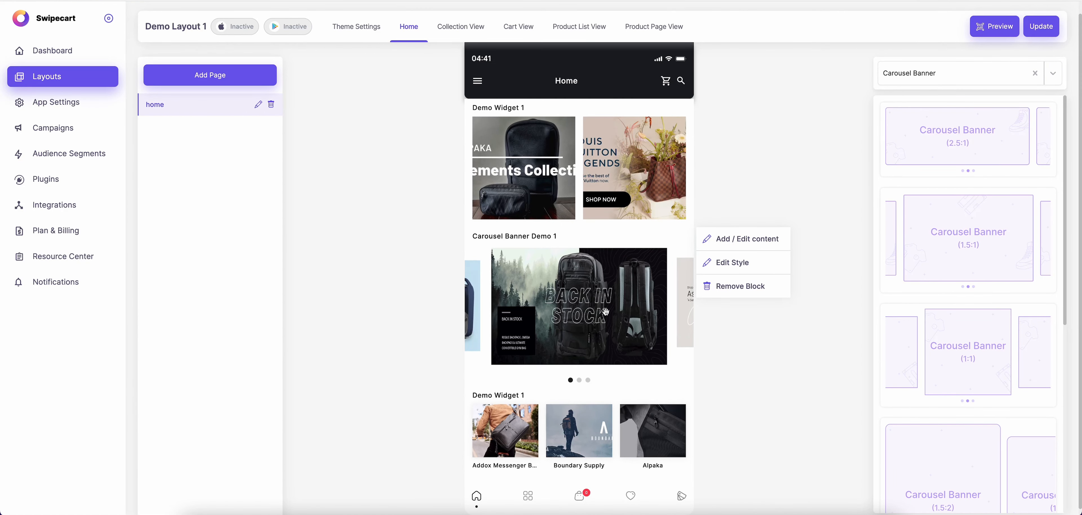
pyautogui.scroll(-1, 605, 311)
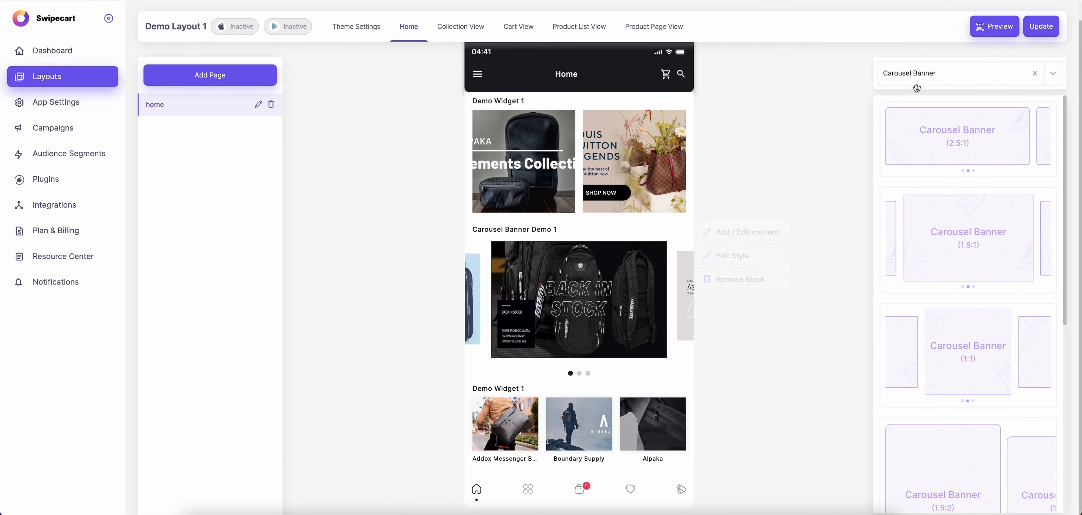
pyautogui.click(1040, 26)
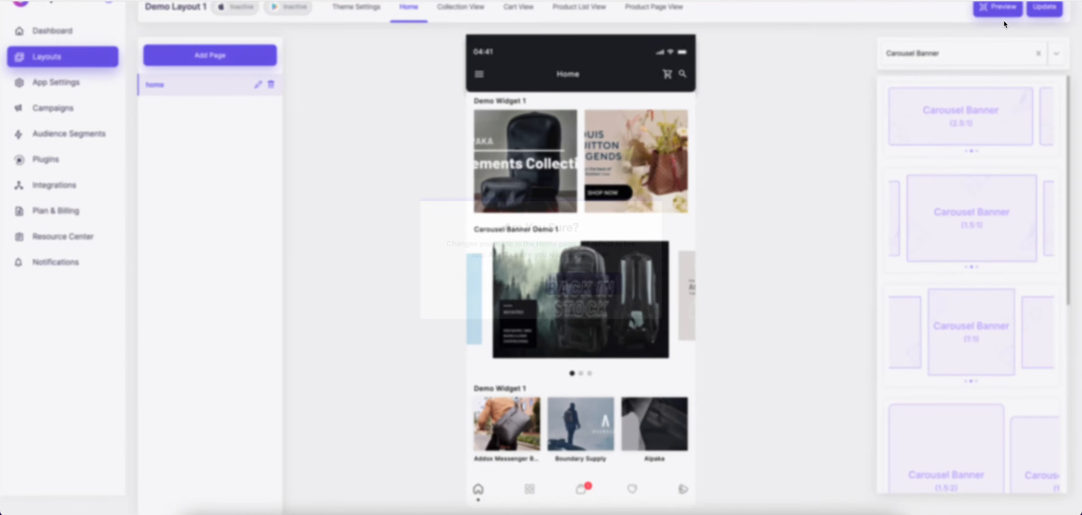
pyautogui.click(608, 283)
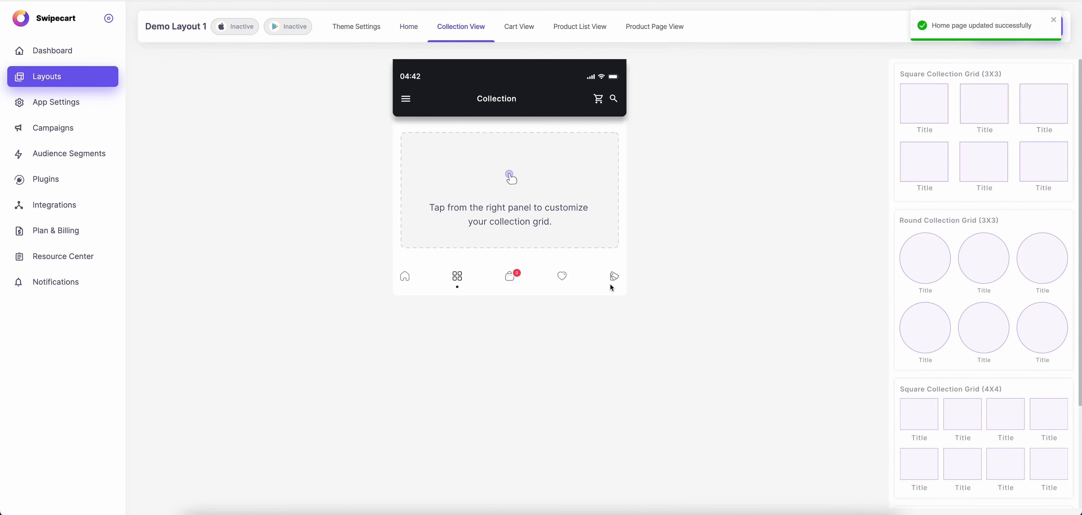
# - Return to the home page layout, preview the updated app on the phone and close the preview
pyautogui.click(420, 29)
pyautogui.click(984, 29)
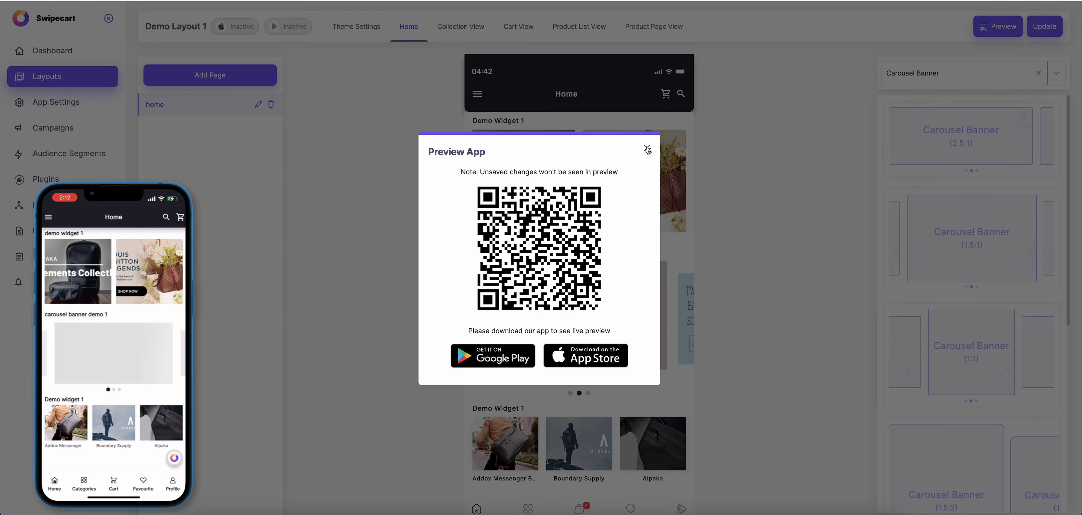
pyautogui.click(647, 149)
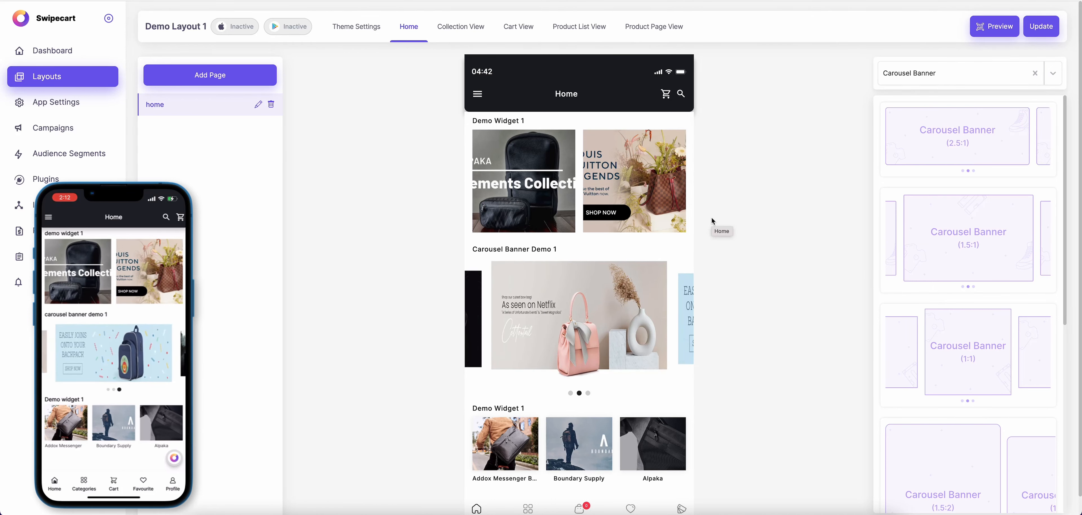
# - Filter the block library to Collection Grid and add a Square Collection Grid (3X3) block above the banner grid
pyautogui.click(965, 83)
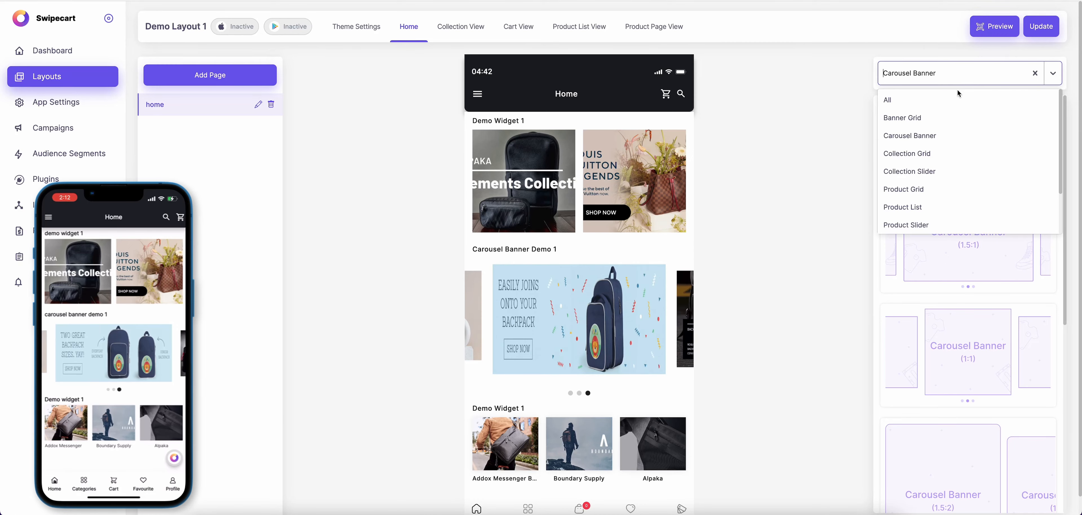
pyautogui.click(945, 152)
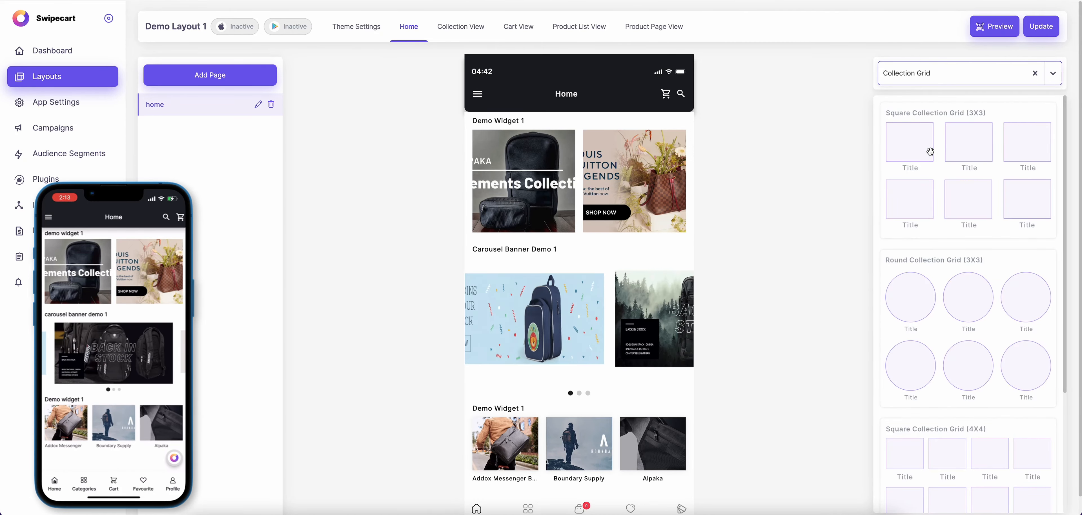
pyautogui.moveTo(932, 153); pyautogui.dragTo(548, 162)
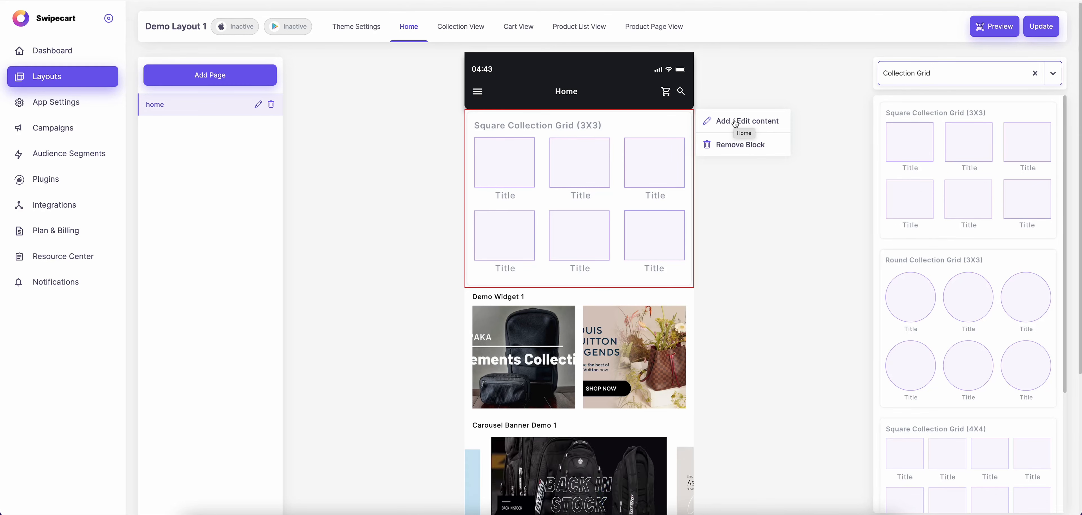
# - Filter the block library to Collection Slider and add the Round collection slider above the Square Collection Grid (3X3) block
pyautogui.click(922, 73)
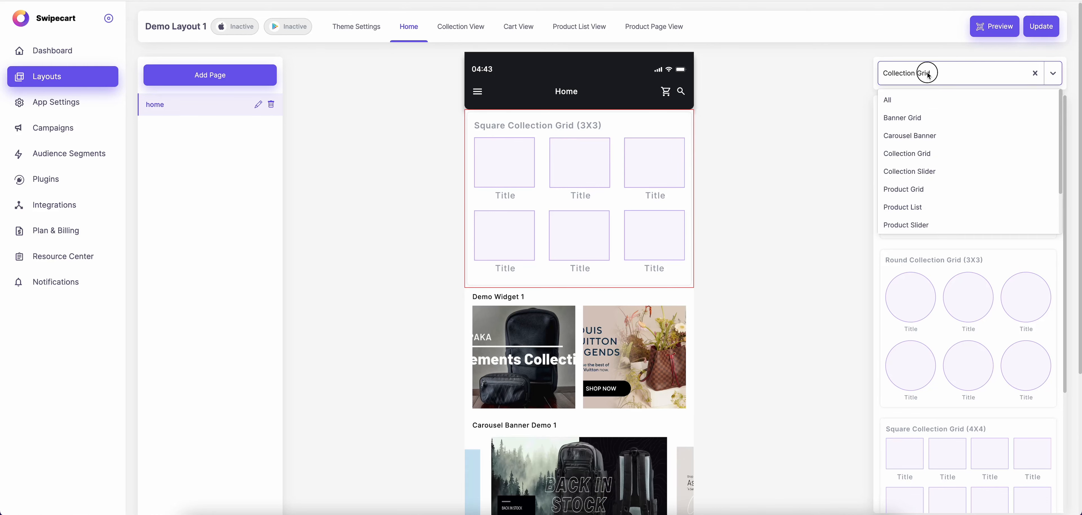
pyautogui.press('Return')
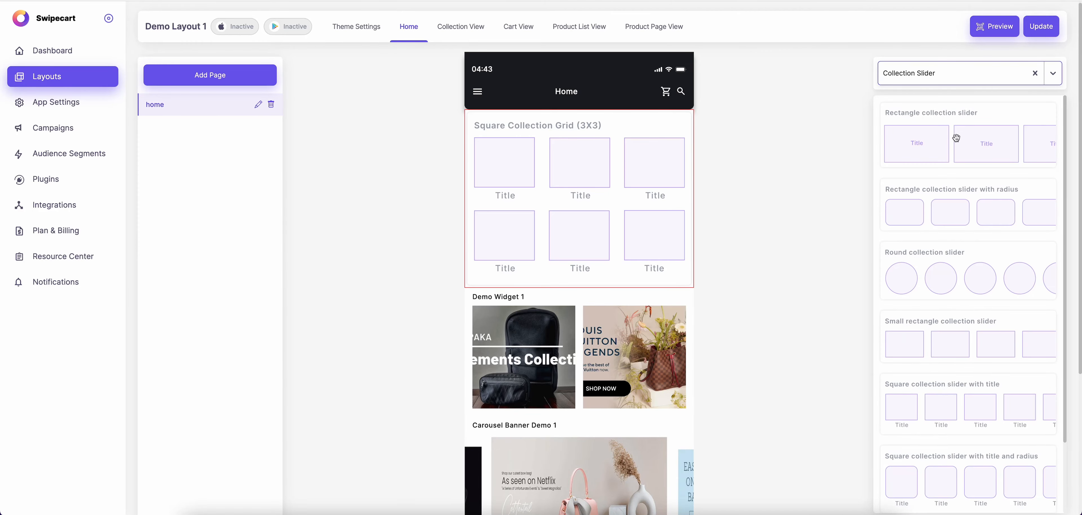
pyautogui.scroll(-2, 987, 196)
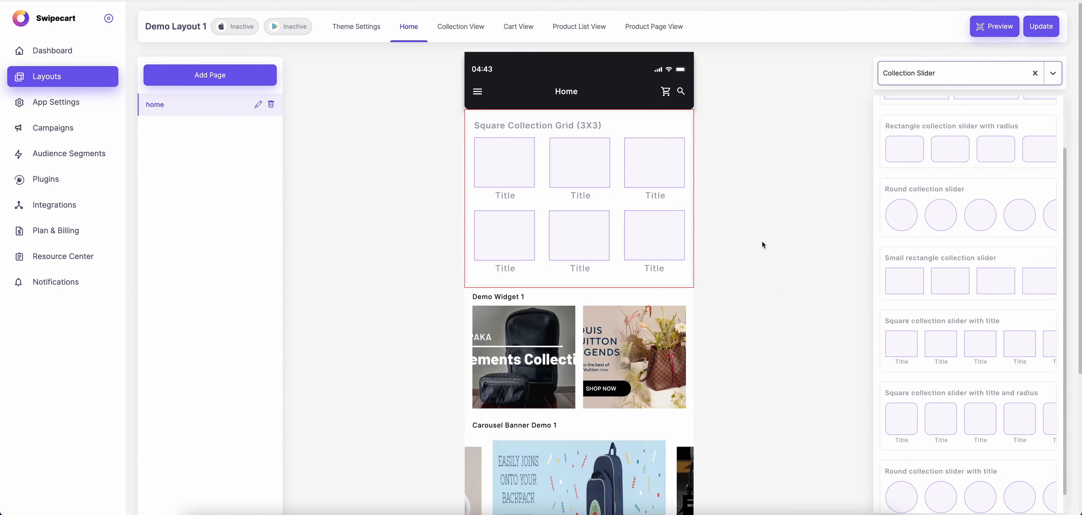
pyautogui.moveTo(948, 224); pyautogui.dragTo(647, 151)
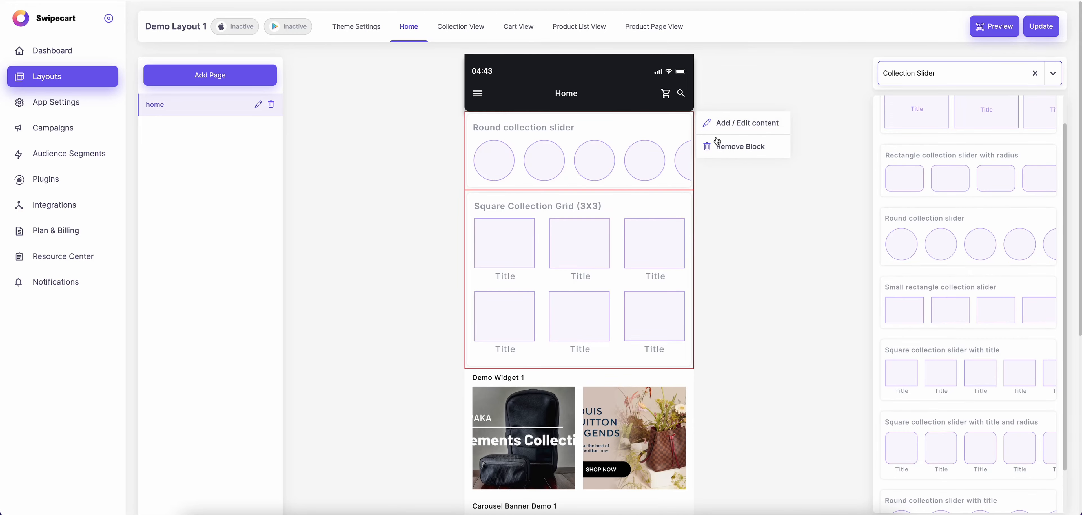
# - Open the Round collection slider's content and add the Addox Messenger Bag collection with its default image
pyautogui.click(720, 132)
pyautogui.click(477, 264)
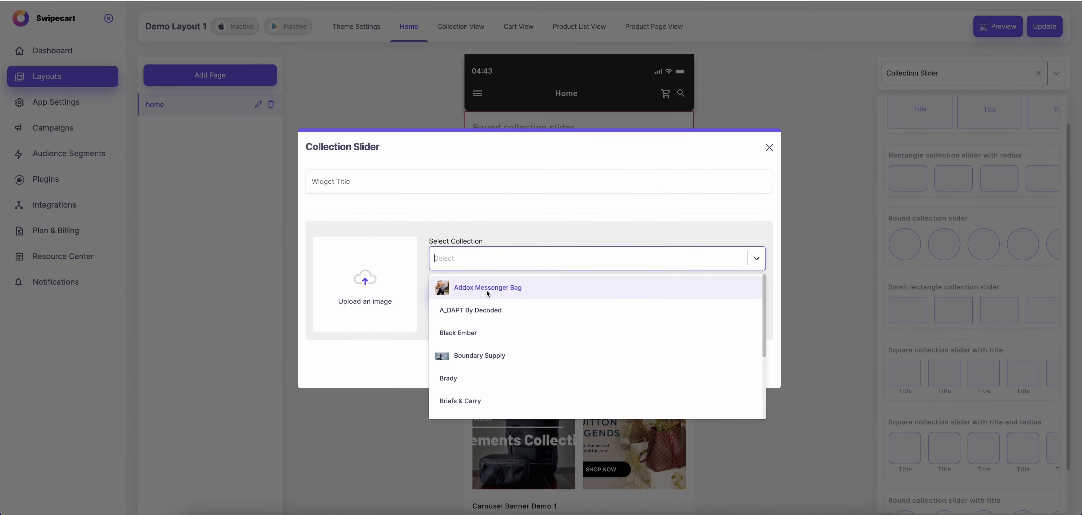
pyautogui.click(490, 289)
pyautogui.click(447, 293)
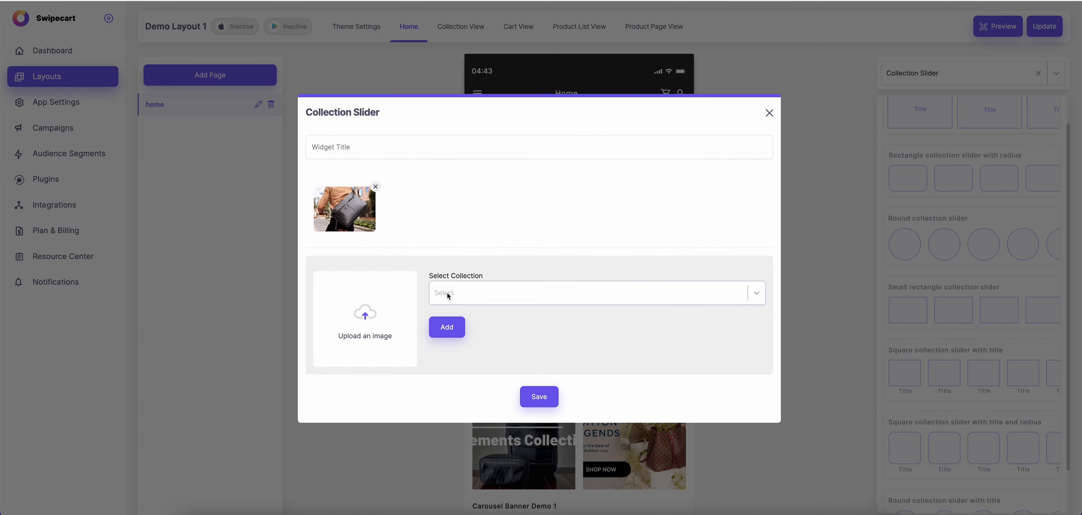
# - Remove the Addox Messenger Bag item from the collection slider, leaving the image selection without choosing a file
pyautogui.click(467, 293)
pyautogui.click(499, 344)
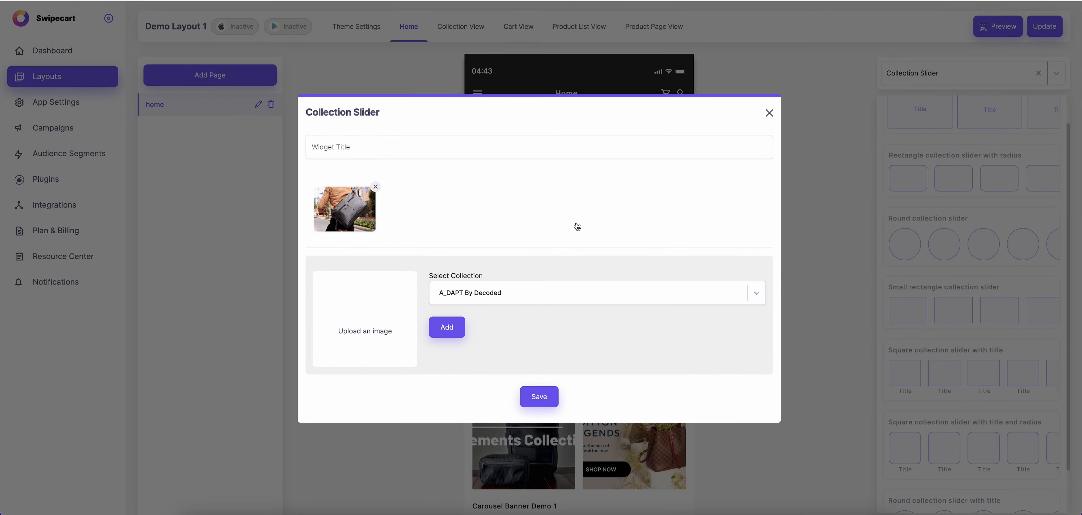
pyautogui.press('Escape')
pyautogui.click(368, 324)
pyautogui.click(669, 333)
pyautogui.click(375, 187)
# - Add the Addox Messenger Bag collection to the slider with ACCESORIES.png from Home's (1 ) Round Collection Silder folder as its image
pyautogui.click(517, 260)
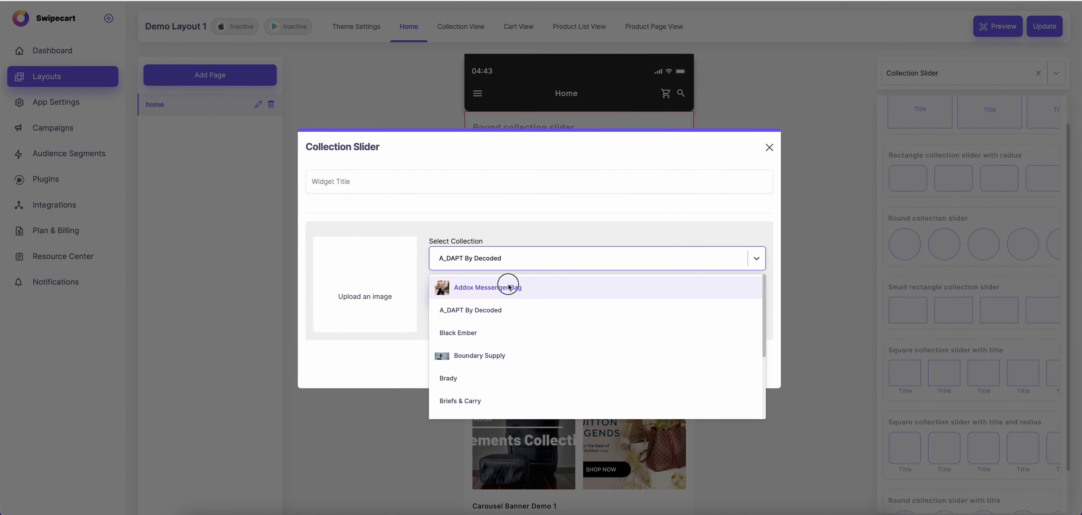
pyautogui.click(447, 285)
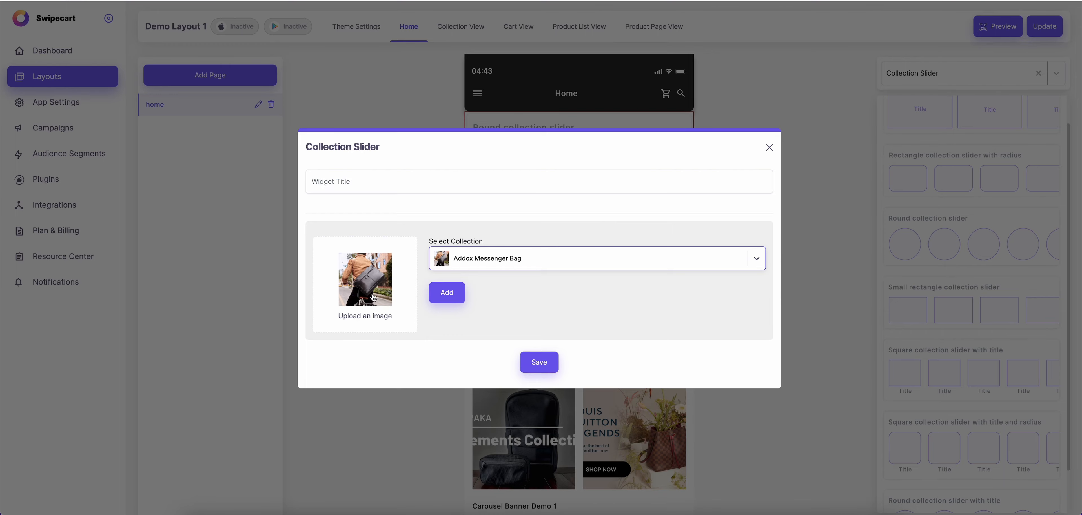
pyautogui.click(377, 286)
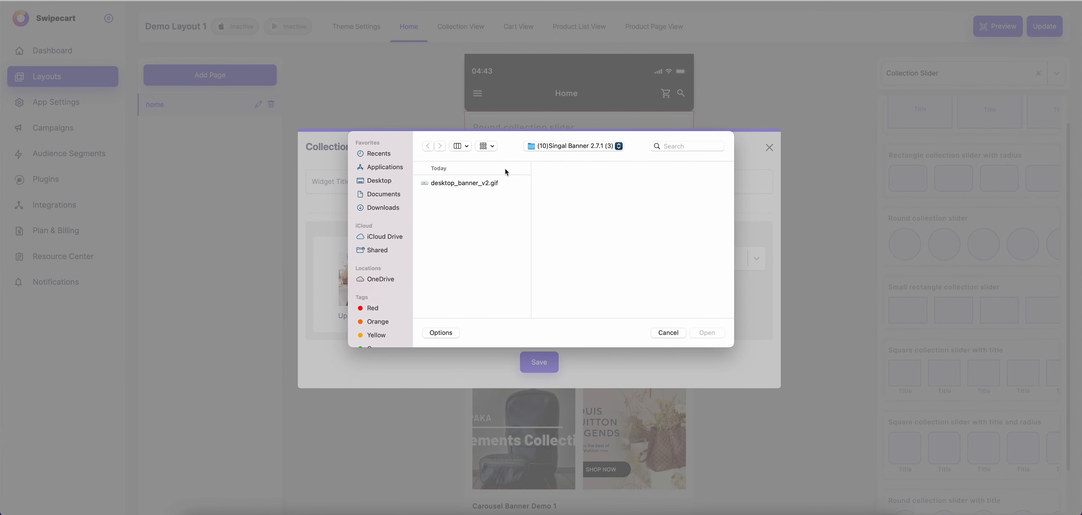
pyautogui.click(572, 147)
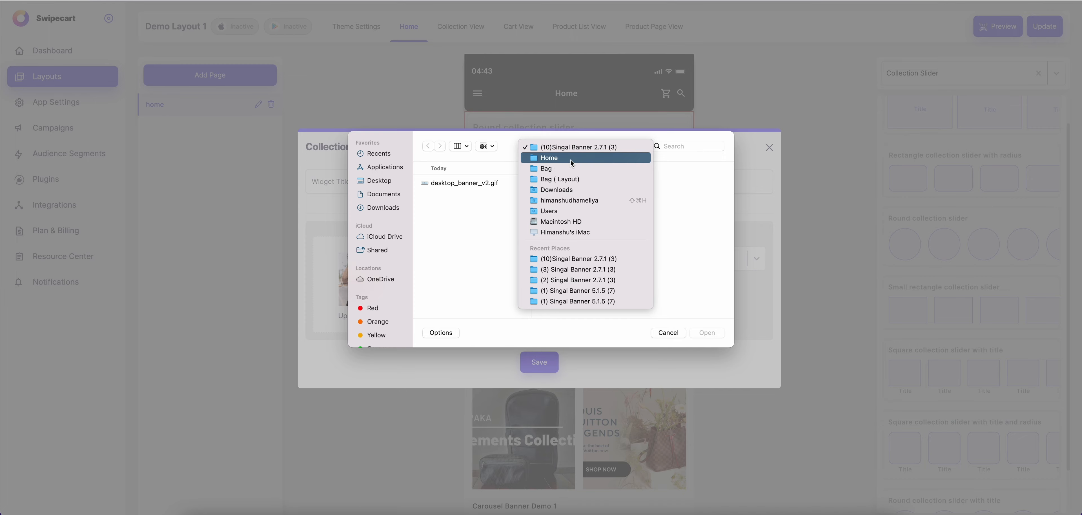
pyautogui.click(559, 158)
pyautogui.hscroll(-3, 525, 210)
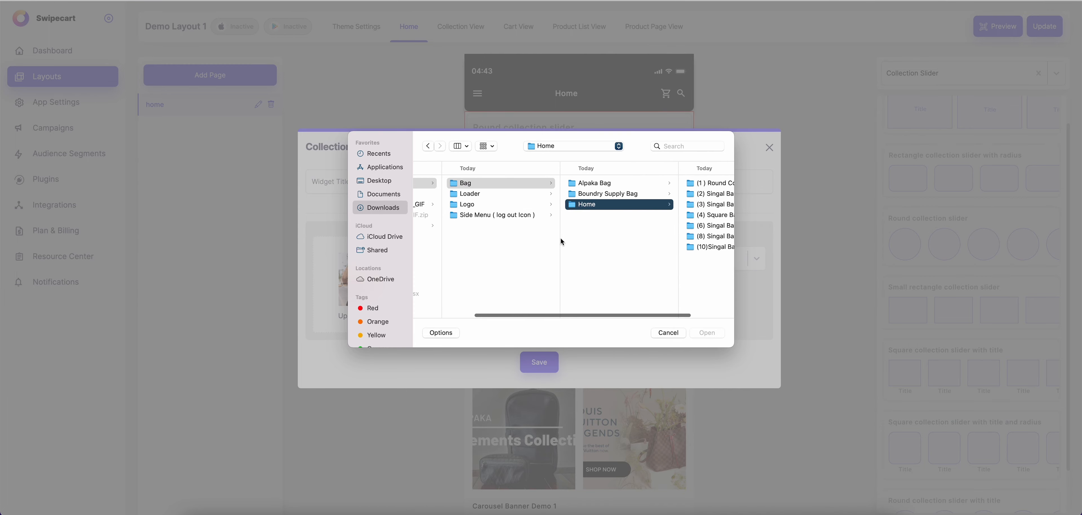
pyautogui.hscroll(2, 529, 210)
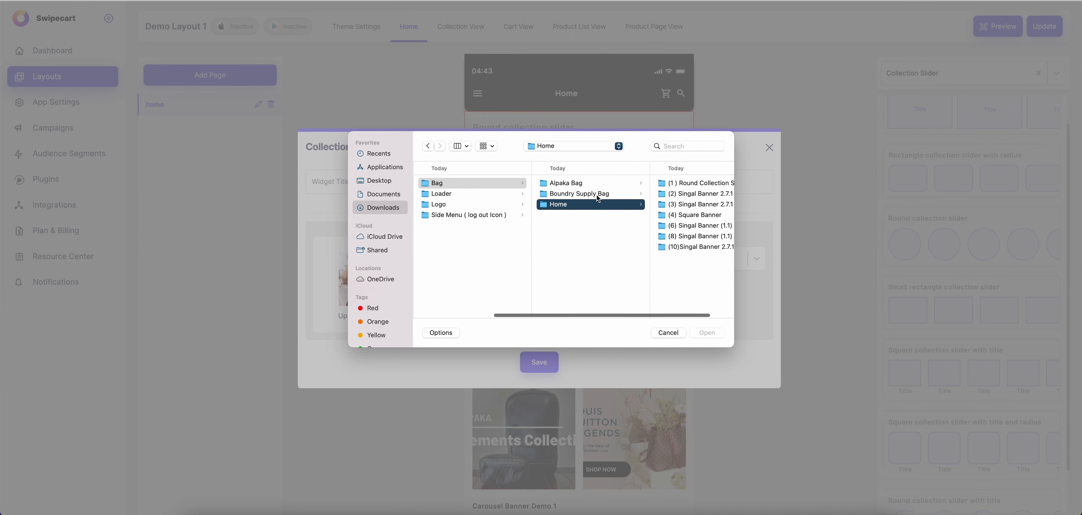
pyautogui.hscroll(1, 595, 220)
pyautogui.click(660, 185)
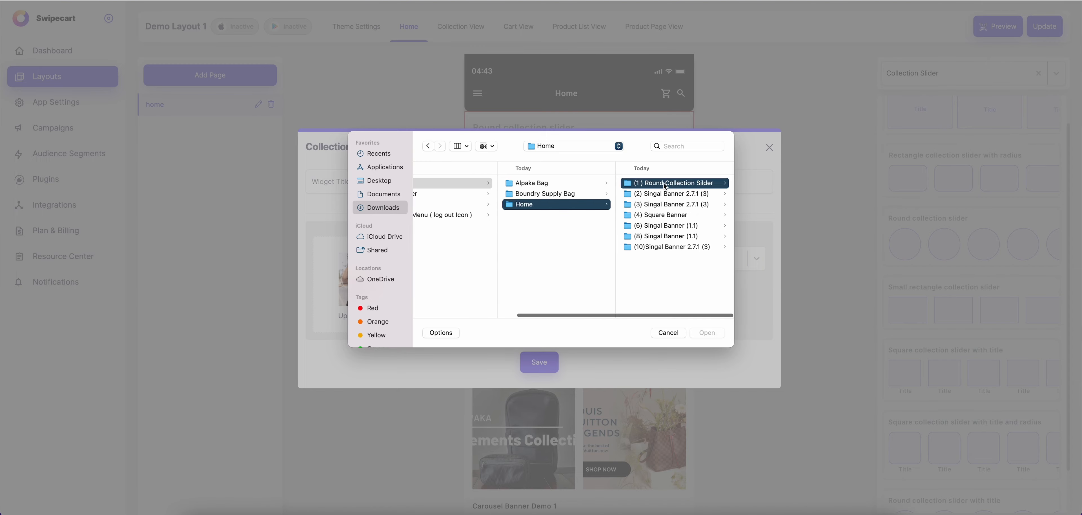
pyautogui.doubleClick(657, 183)
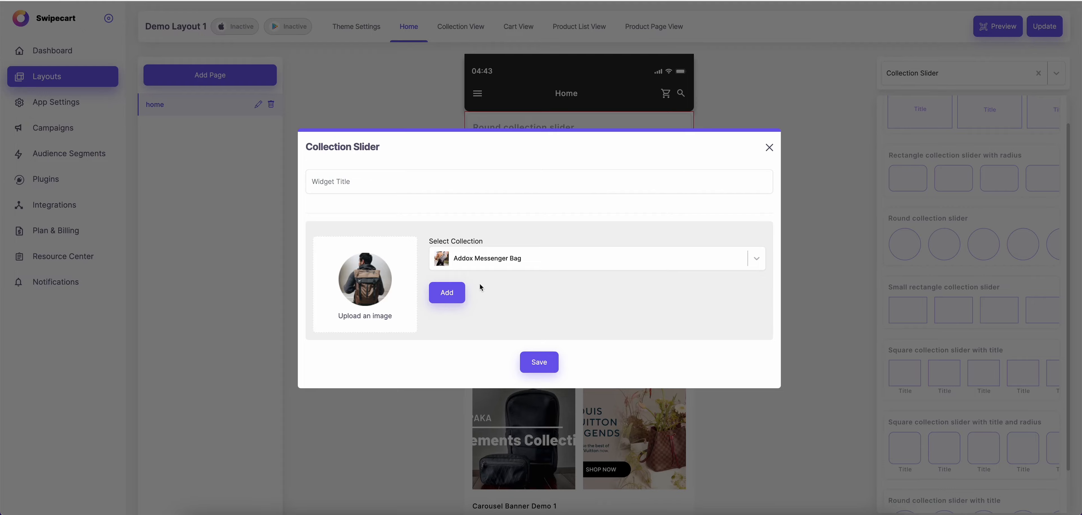
pyautogui.click(463, 291)
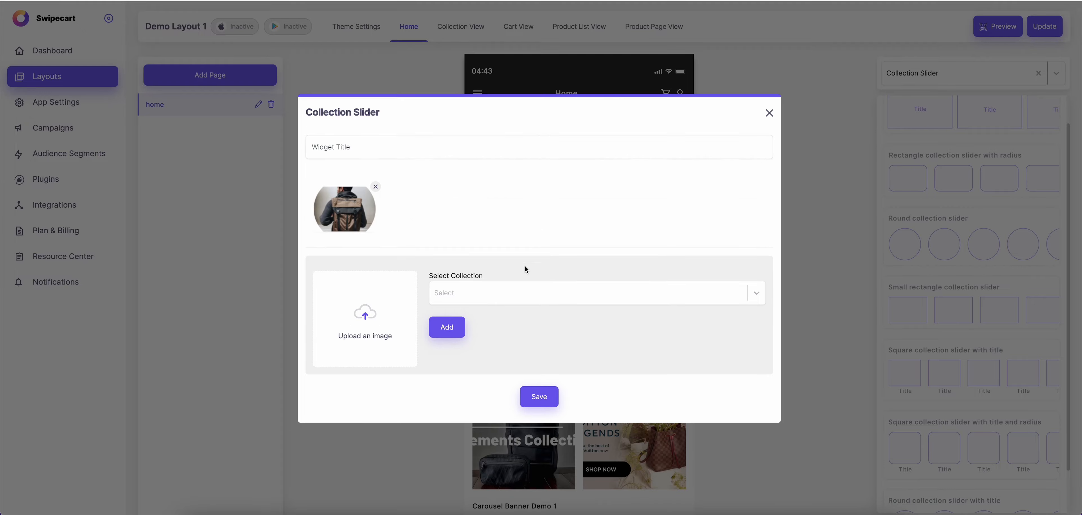
# - Add the A_DAPT By Decoded collection to the slider with Bags.png as its image
pyautogui.click(519, 292)
pyautogui.click(511, 346)
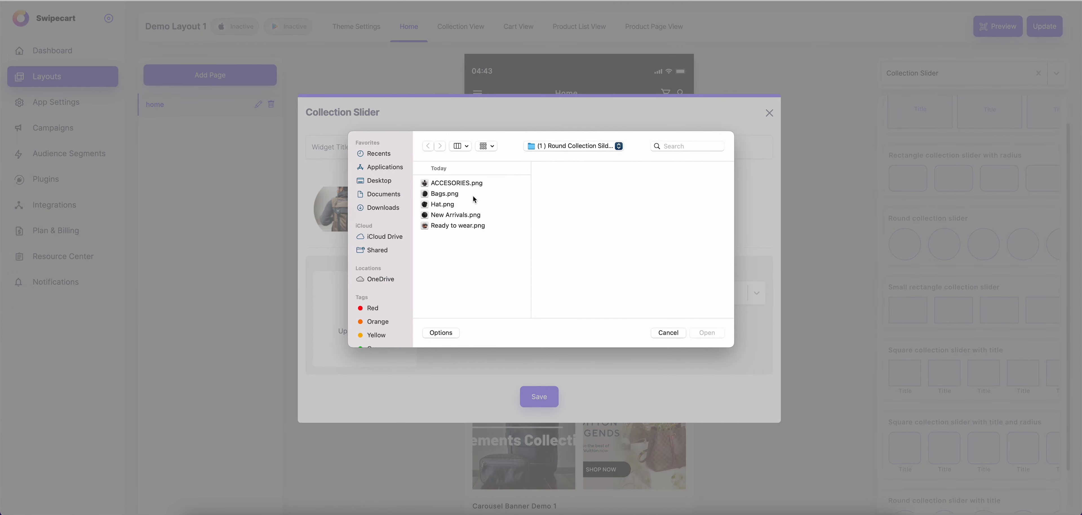
pyautogui.doubleClick(473, 194)
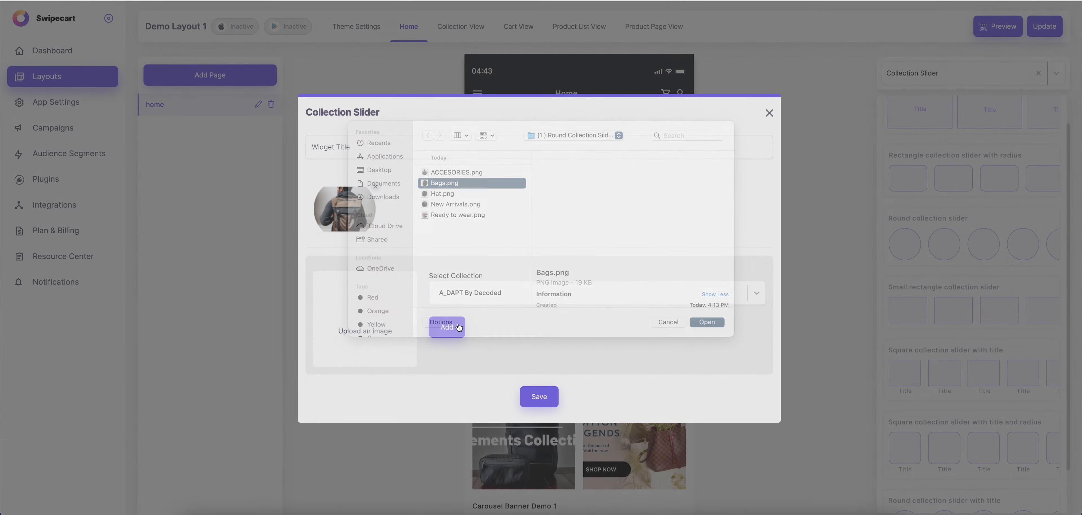
pyautogui.click(452, 334)
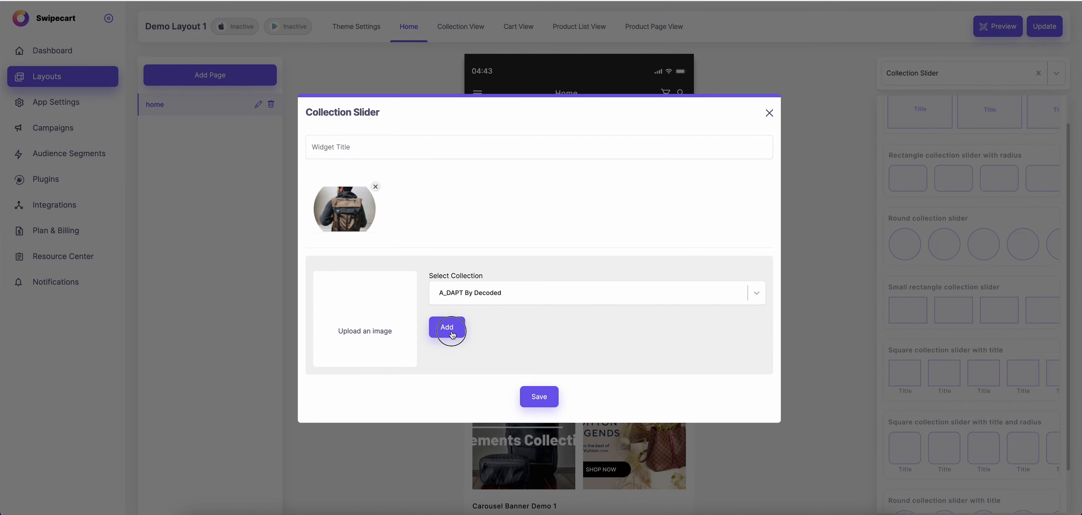
# - Add the Black Ember collection to the slider with Hat.png as its image
pyautogui.click(492, 296)
pyautogui.click(490, 373)
pyautogui.click(390, 333)
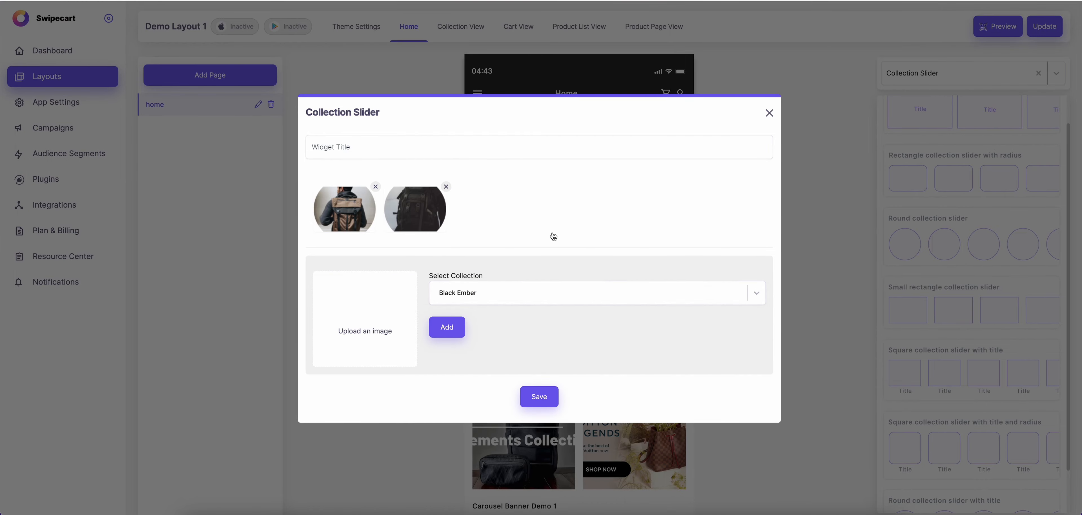
pyautogui.doubleClick(458, 204)
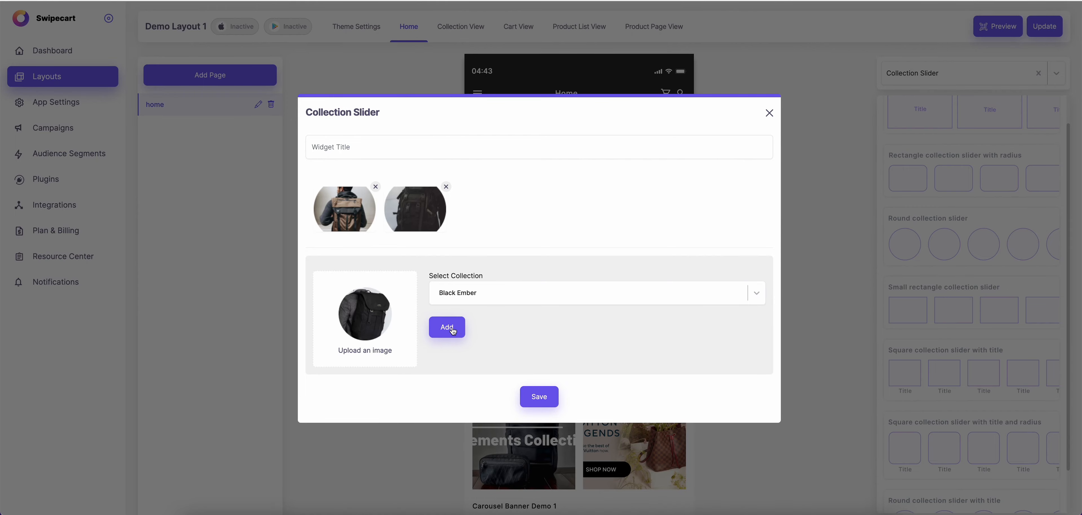
pyautogui.click(452, 331)
# - Add the Brady collection to the slider with New Arrivals.png as its image
pyautogui.click(524, 292)
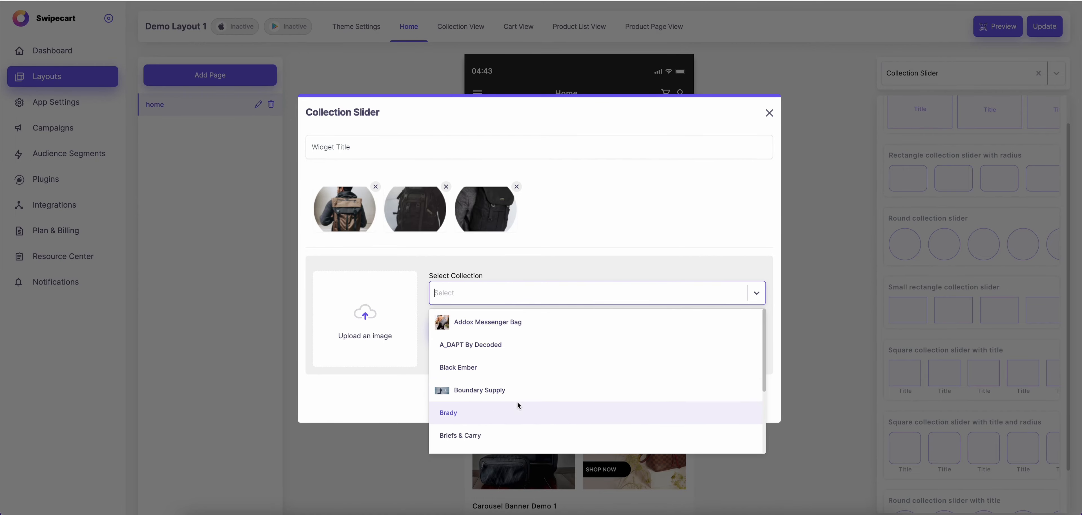
pyautogui.click(517, 411)
pyautogui.click(387, 329)
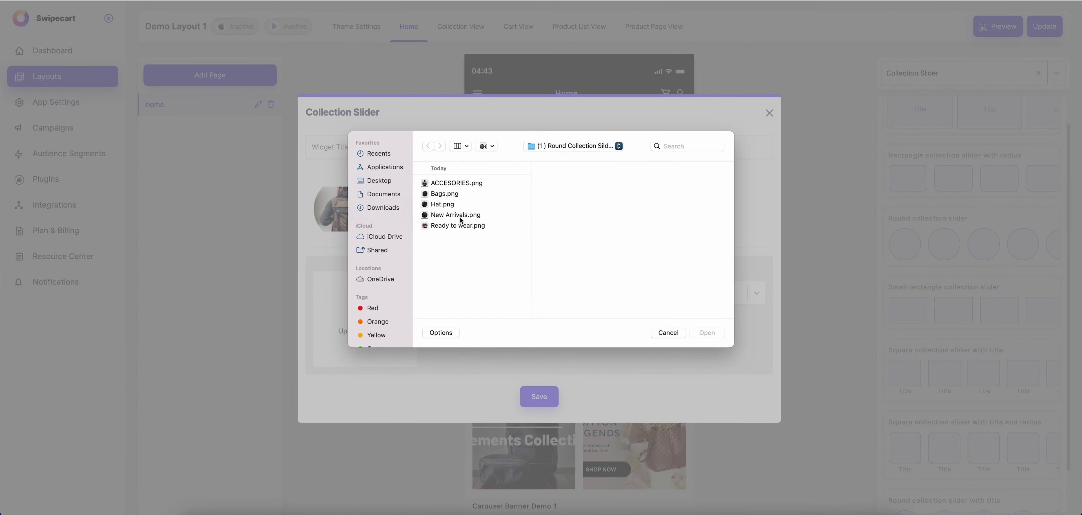
pyautogui.doubleClick(457, 215)
pyautogui.click(447, 327)
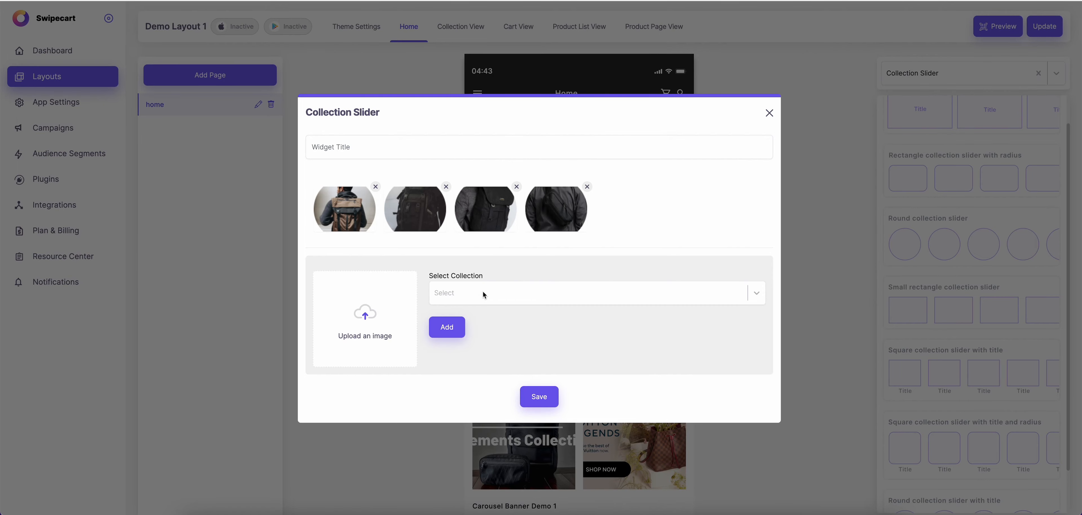
# - Add a fifth collection to the slider with Ready to wear.png as its image
pyautogui.click(482, 295)
pyautogui.scroll(-3, 504, 378)
pyautogui.click(566, 434)
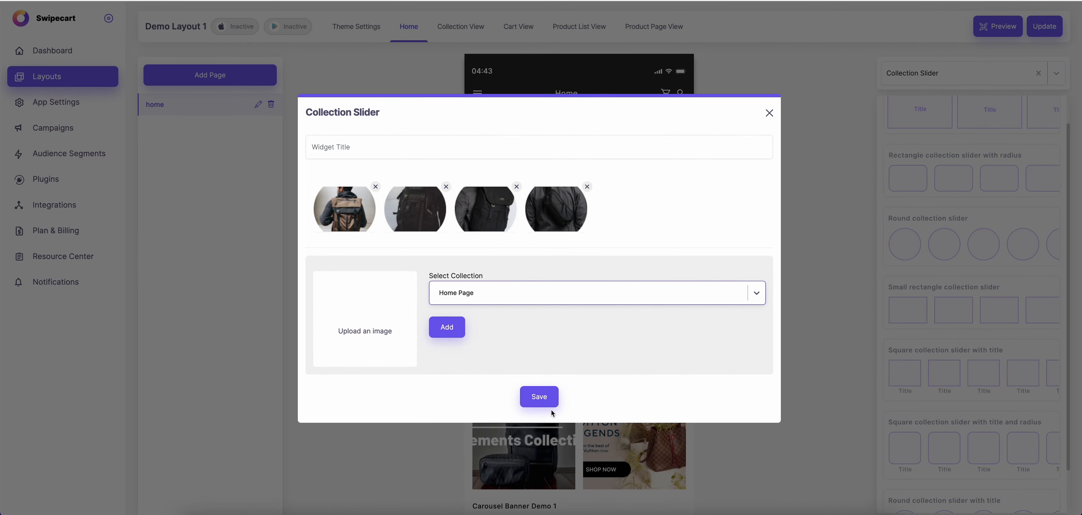
pyautogui.click(506, 289)
pyautogui.click(543, 393)
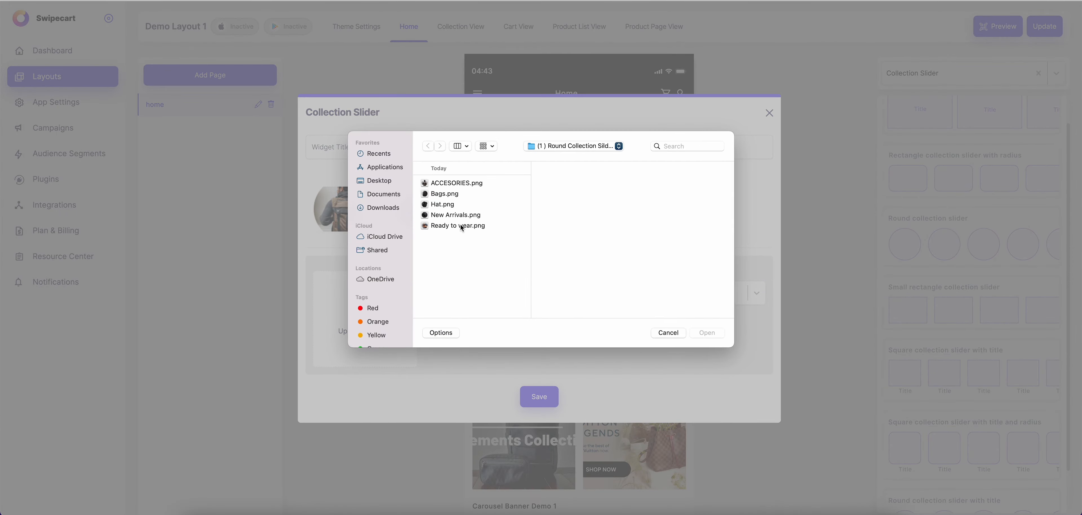
pyautogui.doubleClick(461, 228)
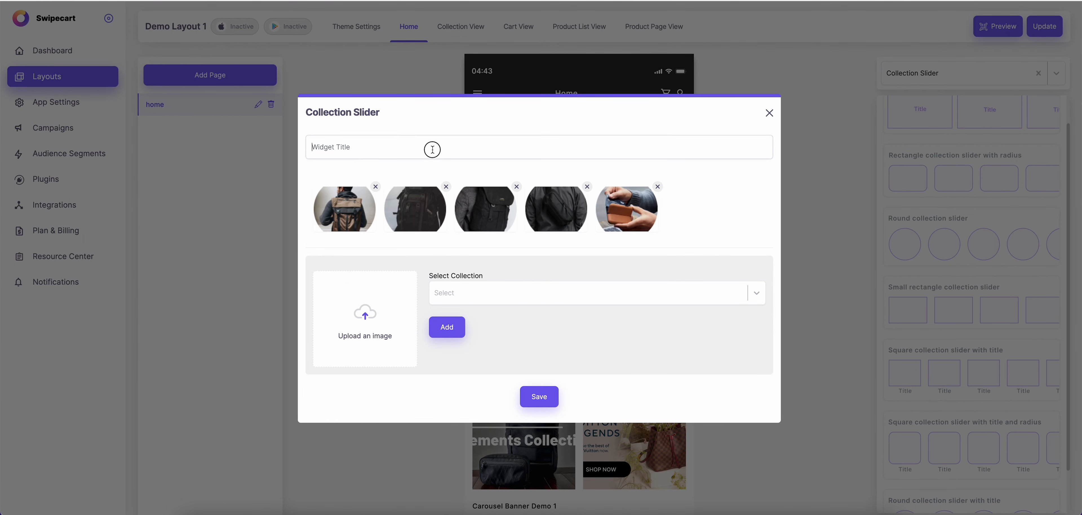
# - Title the collection slider widget "collection slider demo 1" and save its content
pyautogui.click(432, 147)
pyautogui.write('collection slider demo 1')
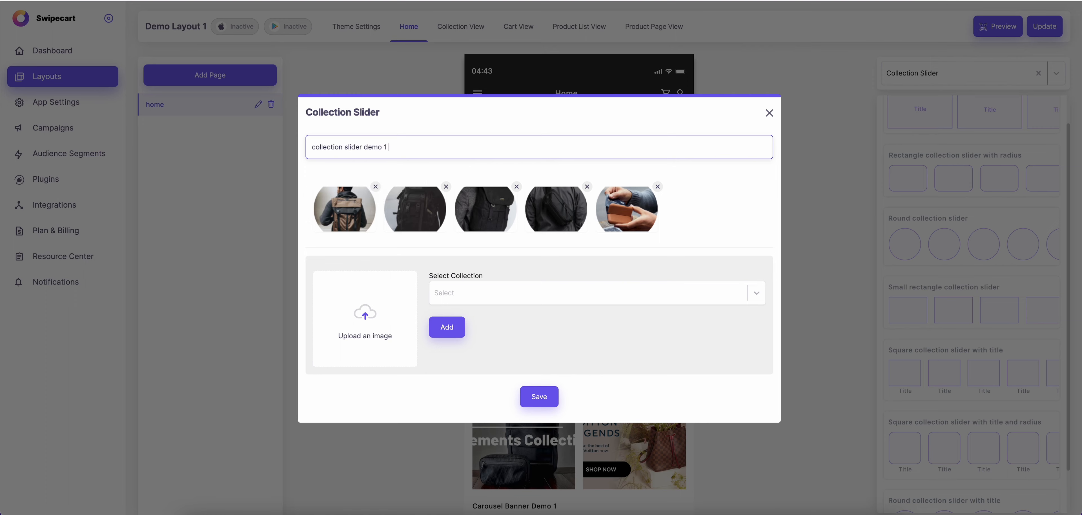
pyautogui.click(539, 397)
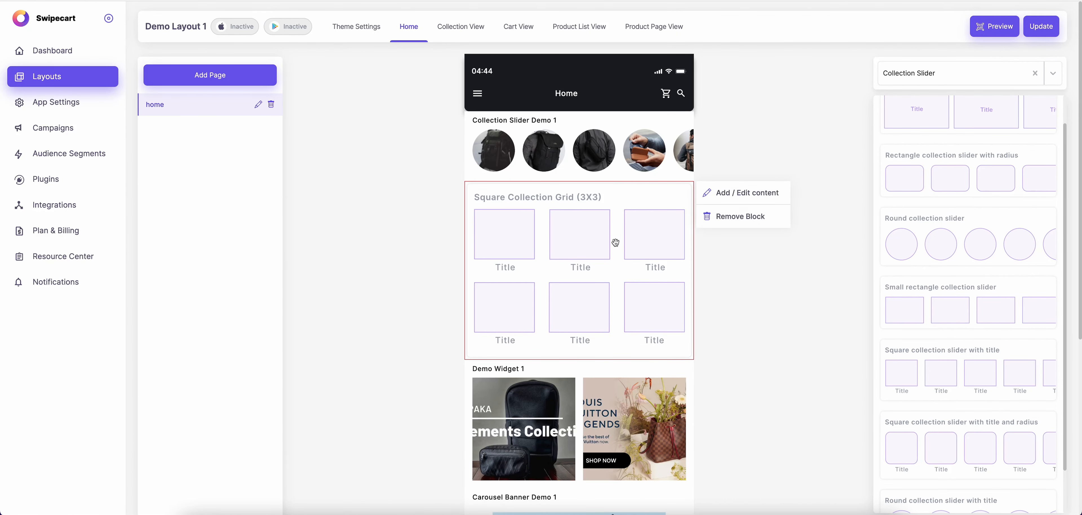
# - Open the Square Collection Grid (3X3) content and add the A_DAPT By Decoded collection with Bags.png as its image
pyautogui.click(730, 200)
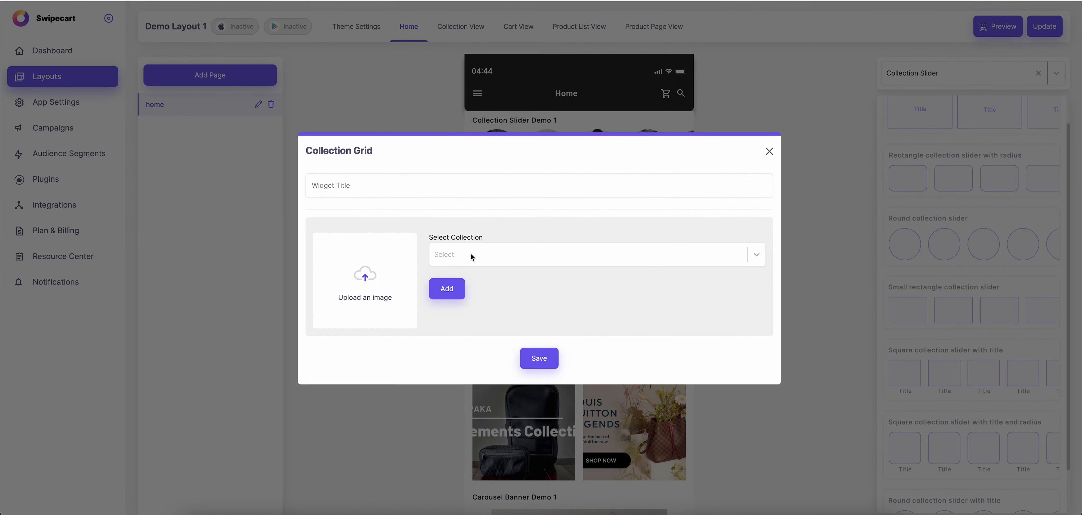
pyautogui.click(769, 152)
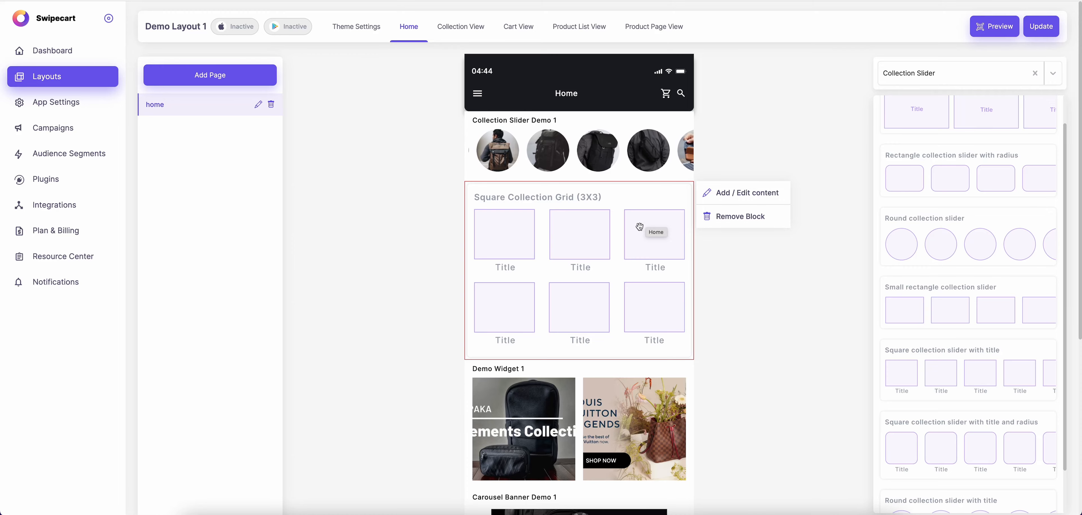
pyautogui.click(735, 194)
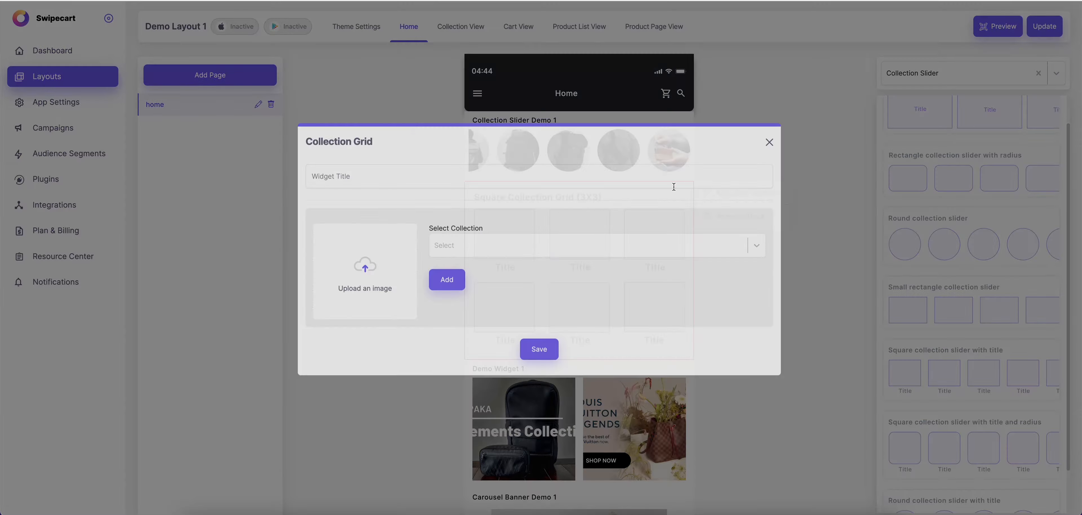
pyautogui.click(489, 254)
pyautogui.click(479, 306)
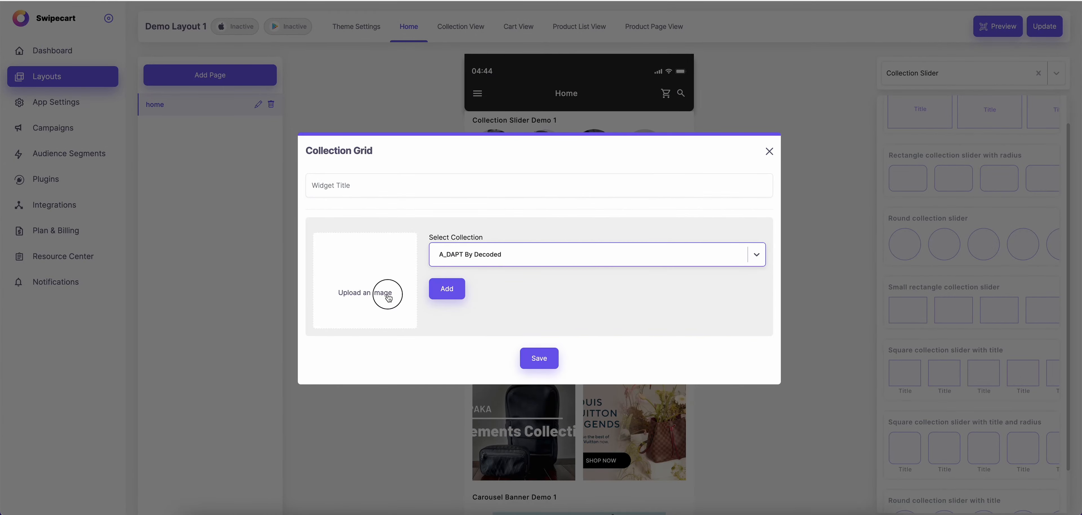
pyautogui.click(387, 299)
pyautogui.doubleClick(445, 194)
pyautogui.click(447, 288)
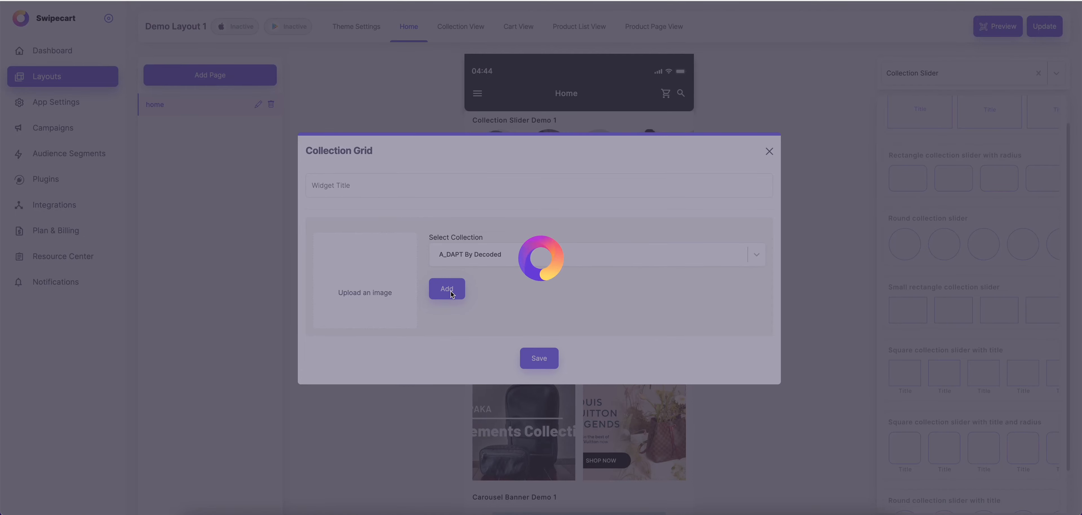
# - Add the Brady collection to the collection grid with Bags.png from the Round Collection Slider folder as its image
pyautogui.click(530, 289)
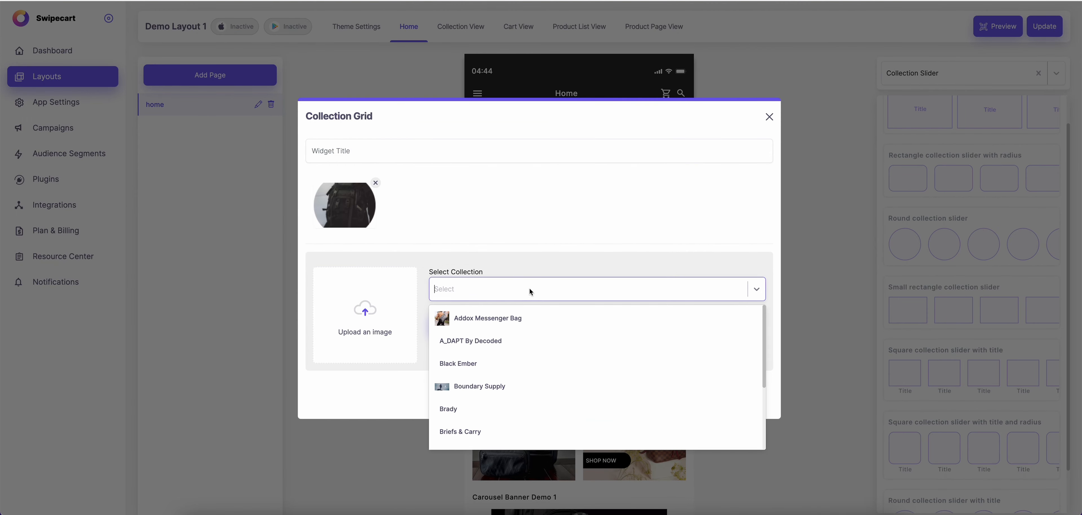
pyautogui.click(534, 411)
pyautogui.click(575, 260)
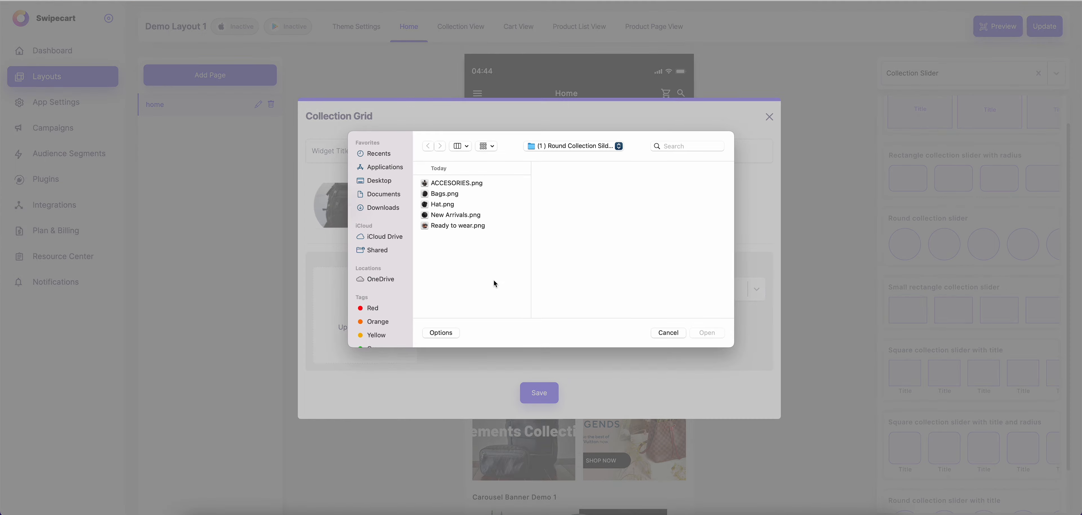
pyautogui.click(587, 145)
pyautogui.click(579, 157)
pyautogui.hscroll(-1, 625, 217)
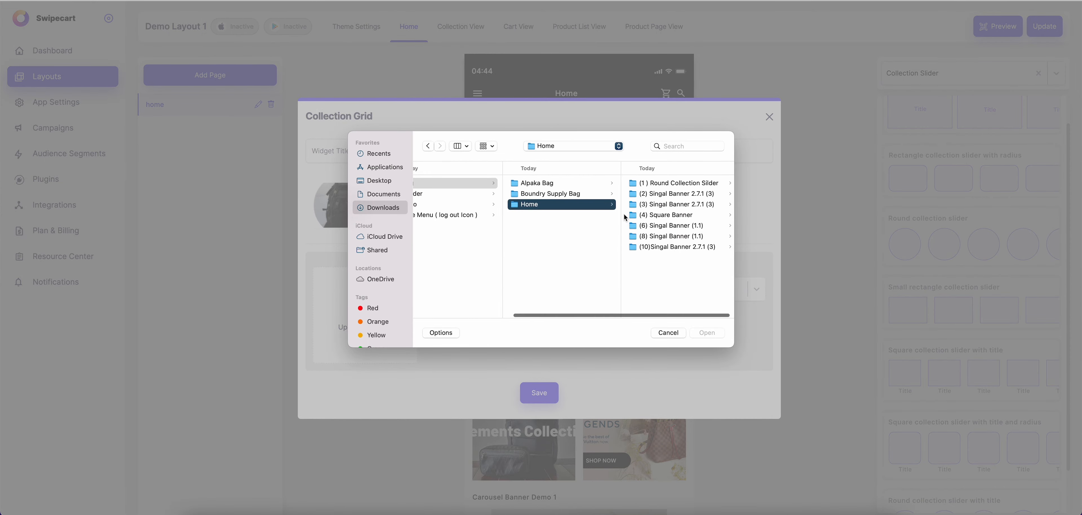
pyautogui.hscroll(1, 625, 217)
pyautogui.click(675, 217)
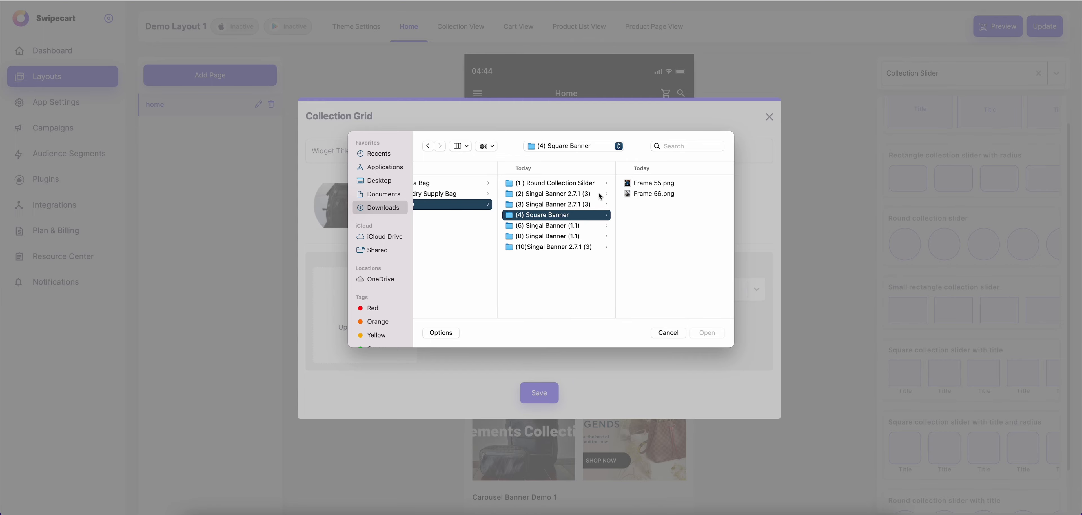
pyautogui.click(582, 184)
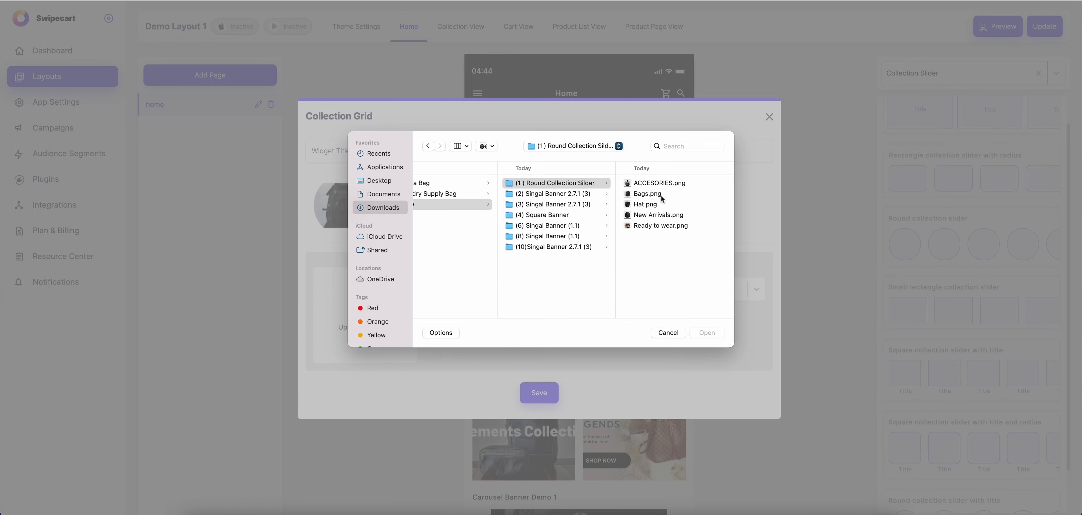
pyautogui.doubleClick(661, 196)
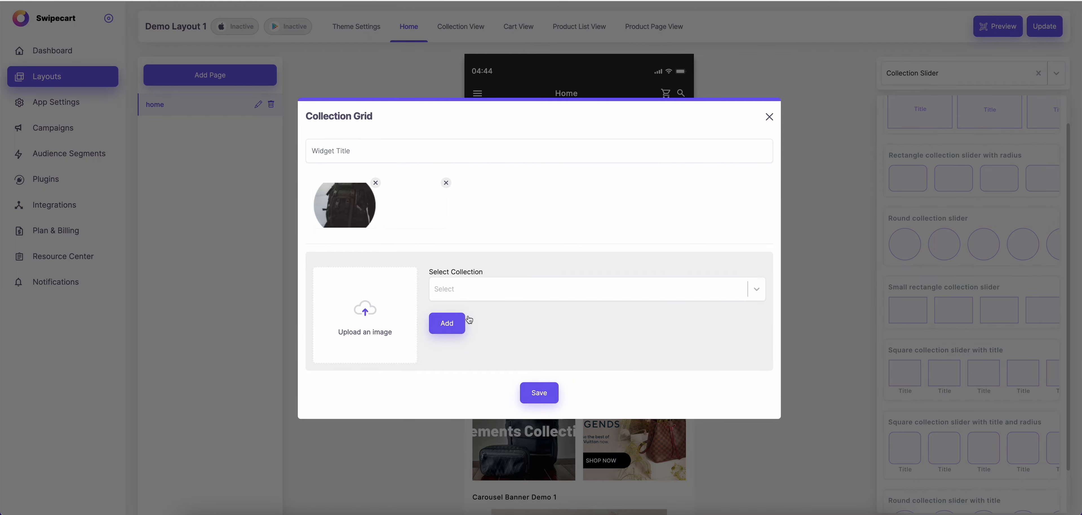
# - Choose the Briefs & Carry collection and the New Arrivals.png image for the third grid item
pyautogui.click(506, 289)
pyautogui.click(520, 430)
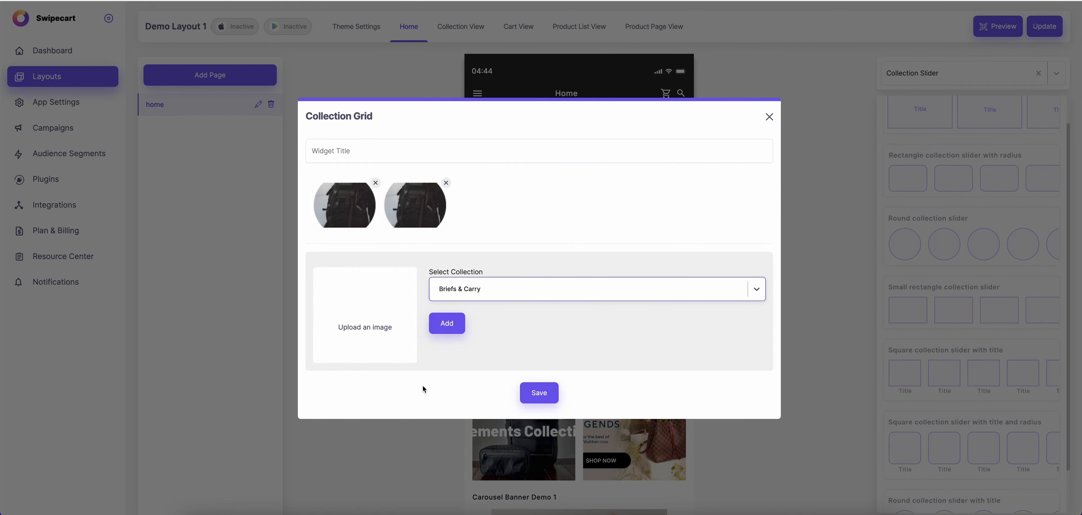
pyautogui.click(391, 316)
pyautogui.doubleClick(476, 215)
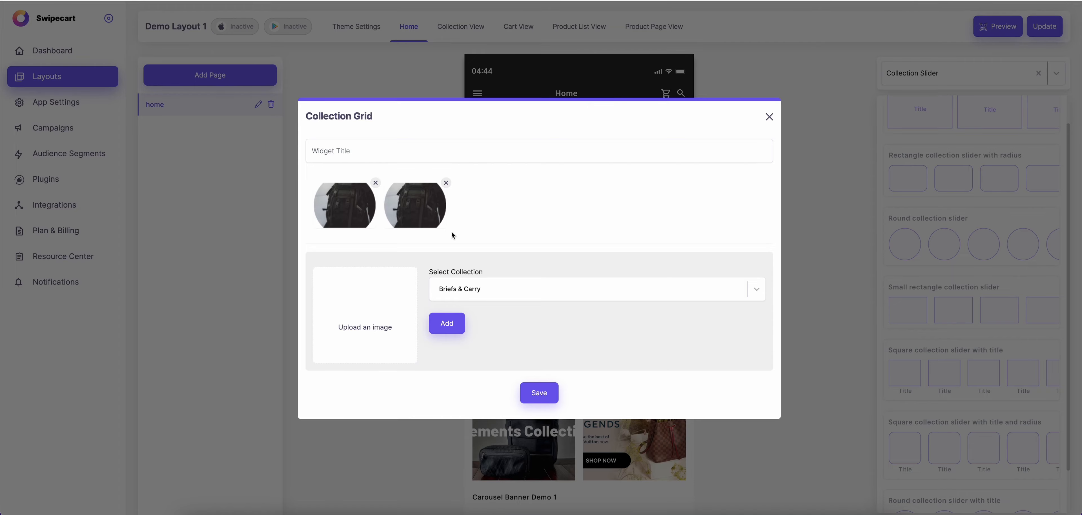
# - Title the widget "collection grid demo 1", add the prepared Briefs & Carry item and save the grid content
pyautogui.click(425, 155)
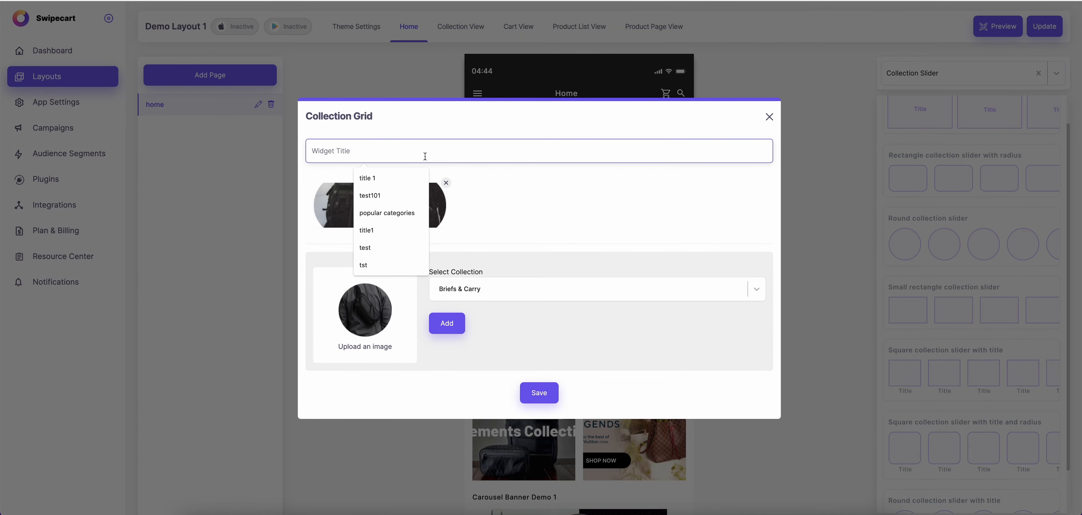
pyautogui.write('c')
pyautogui.press('BackSpace')
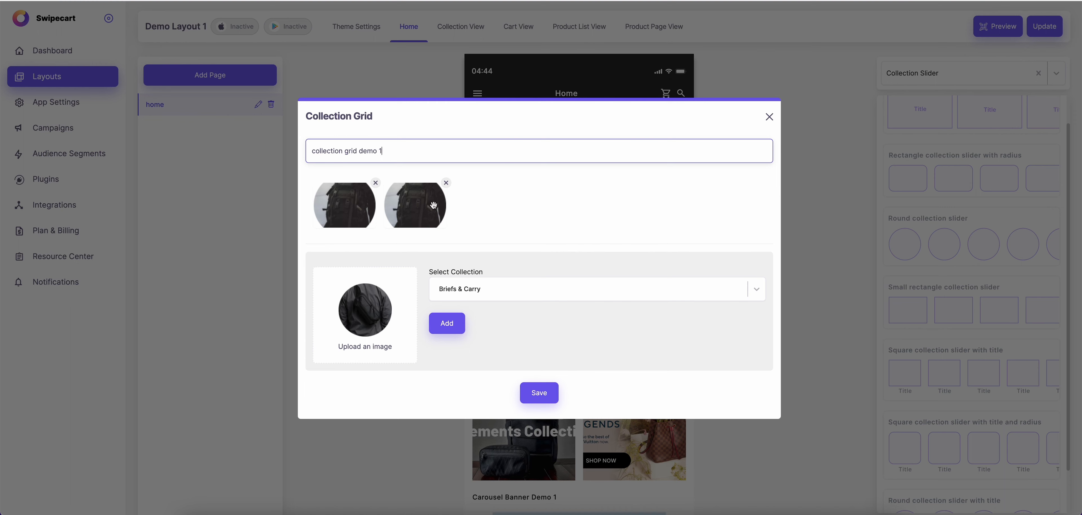
pyautogui.click(457, 329)
pyautogui.click(542, 393)
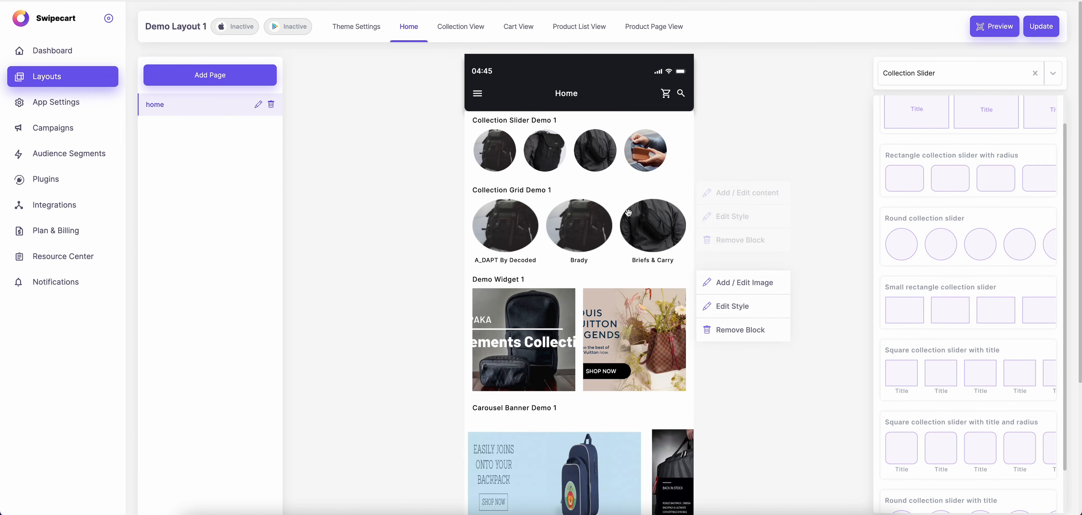
# - Try the Cover image fit in the style of the Collection Grid Demo 1 block and save it
pyautogui.click(731, 215)
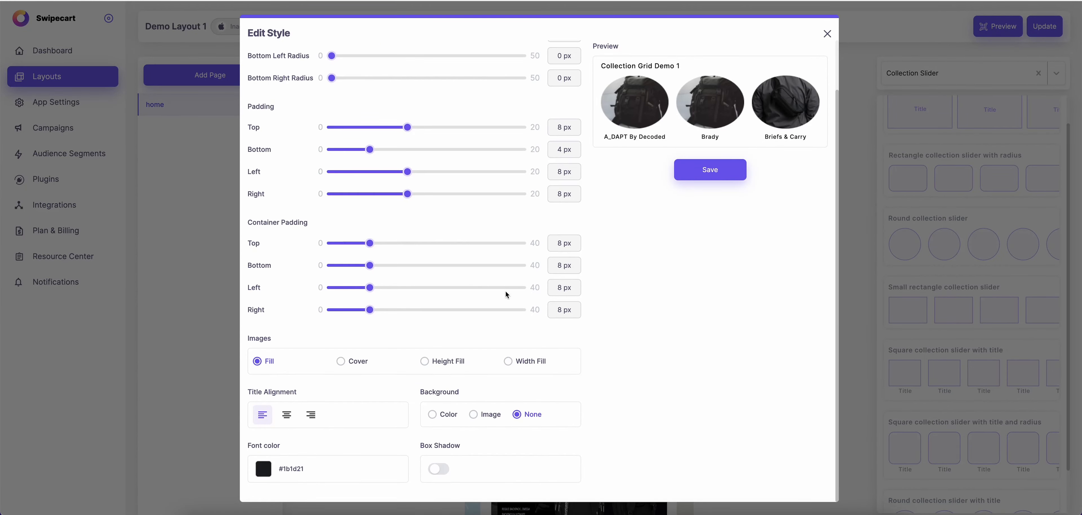
pyautogui.click(353, 364)
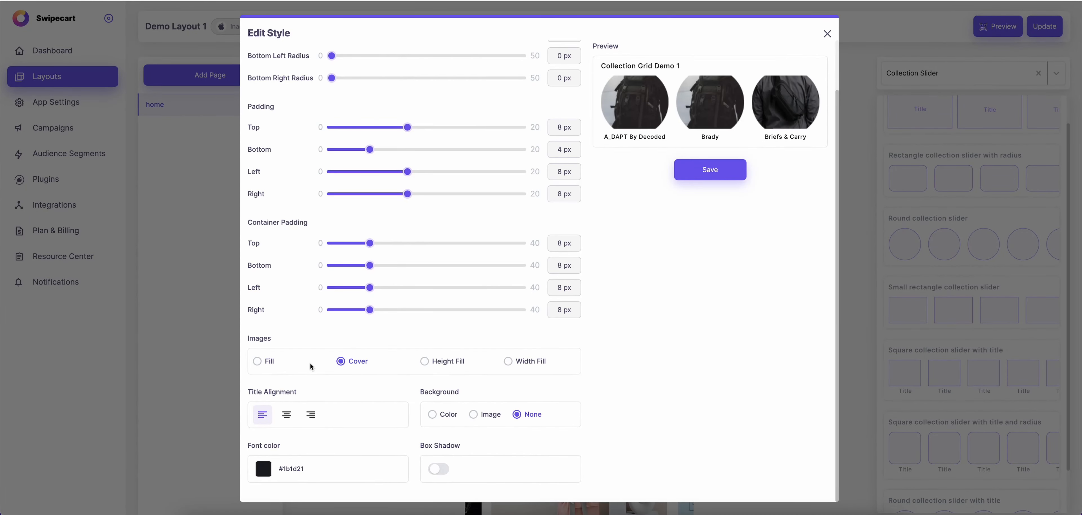
pyautogui.click(745, 178)
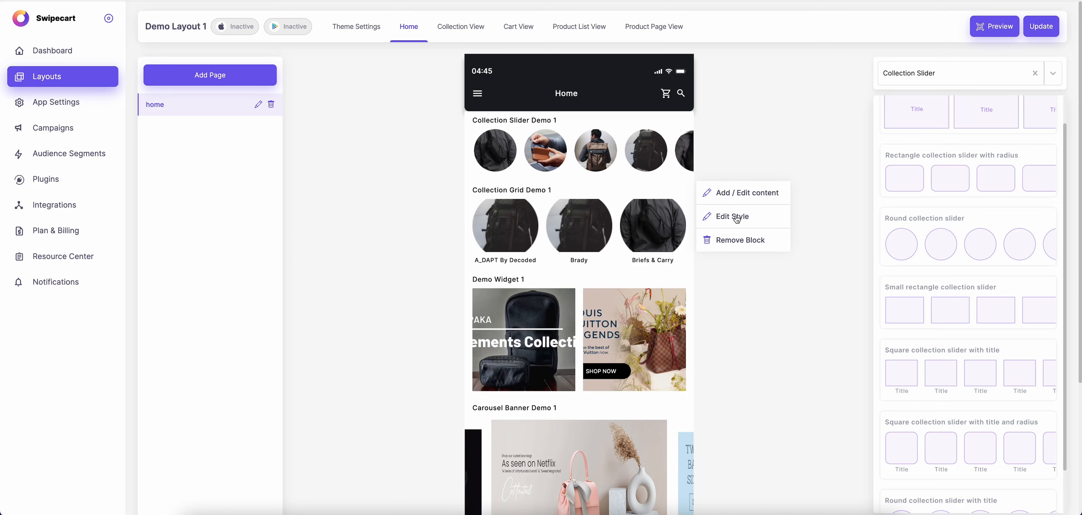
# - Set the image fit of the Collection Grid Demo 1 block to Height Fill and save the style
pyautogui.click(733, 215)
pyautogui.scroll(-2, 465, 356)
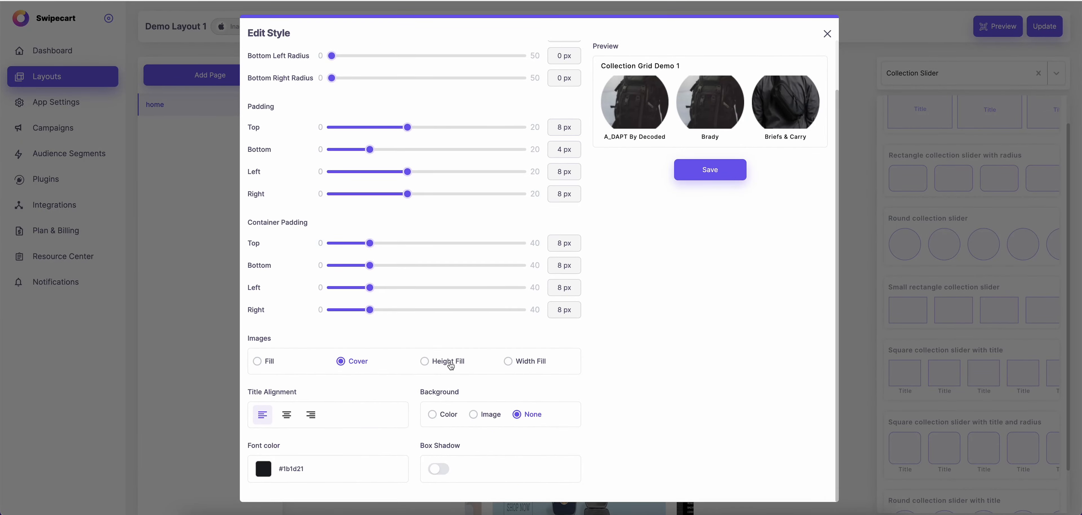
pyautogui.click(434, 366)
pyautogui.click(710, 170)
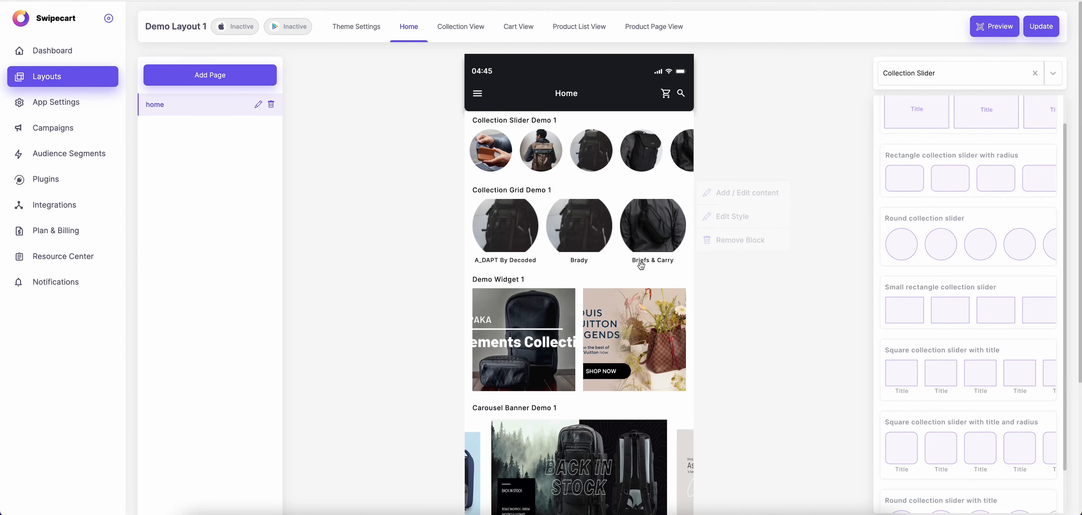
# - Update the home page, then bring up the app preview QR code and close it
pyautogui.click(1040, 26)
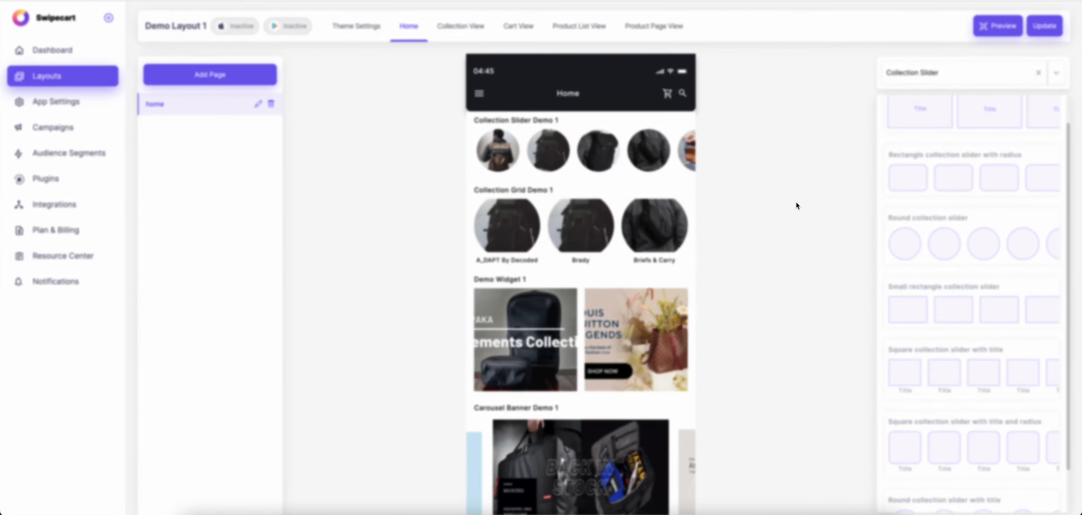
pyautogui.click(603, 285)
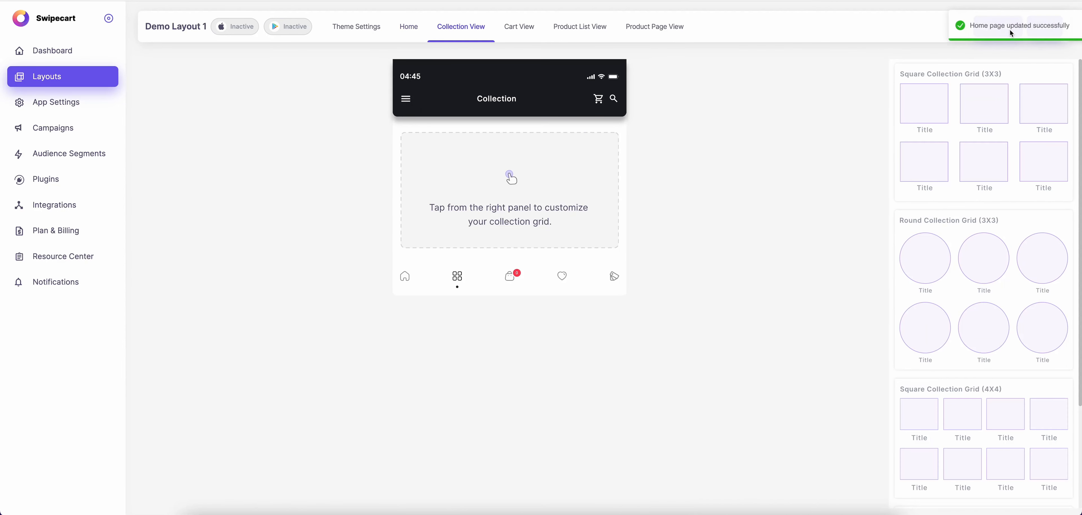
pyautogui.click(993, 29)
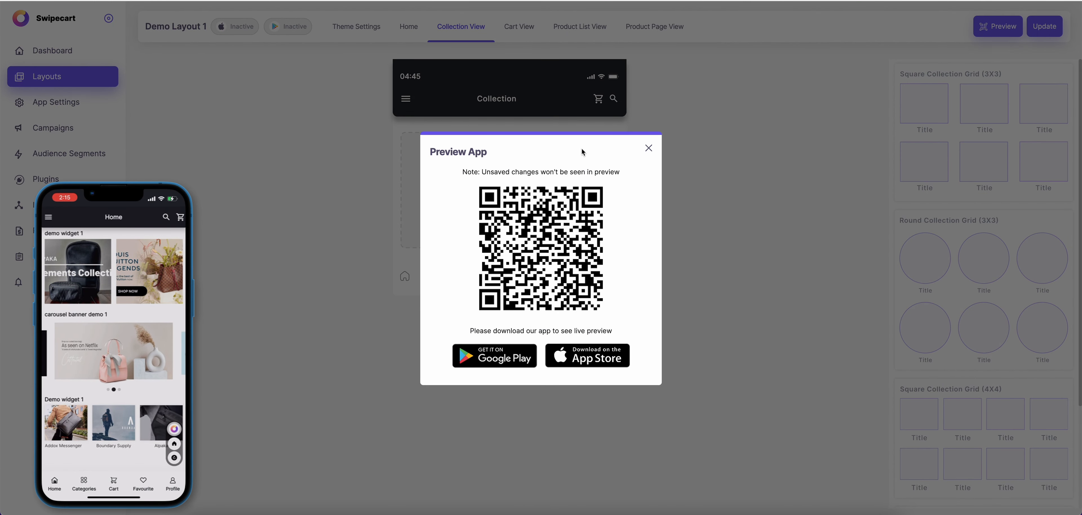
pyautogui.click(642, 148)
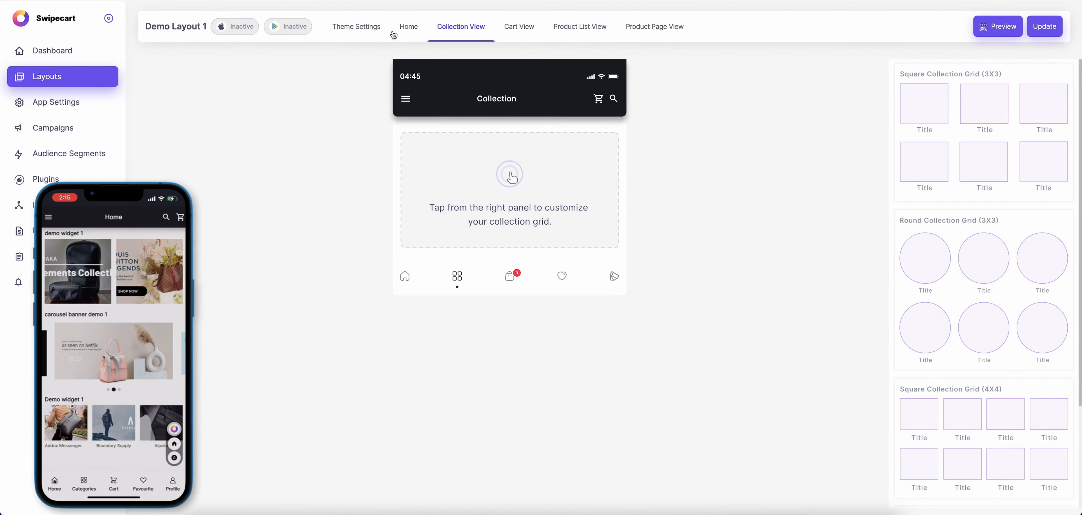
# - Return to the Home layout and place Product grid widget 5 between the two-image Demo Widget 1 block and the carousel banner
pyautogui.click(395, 33)
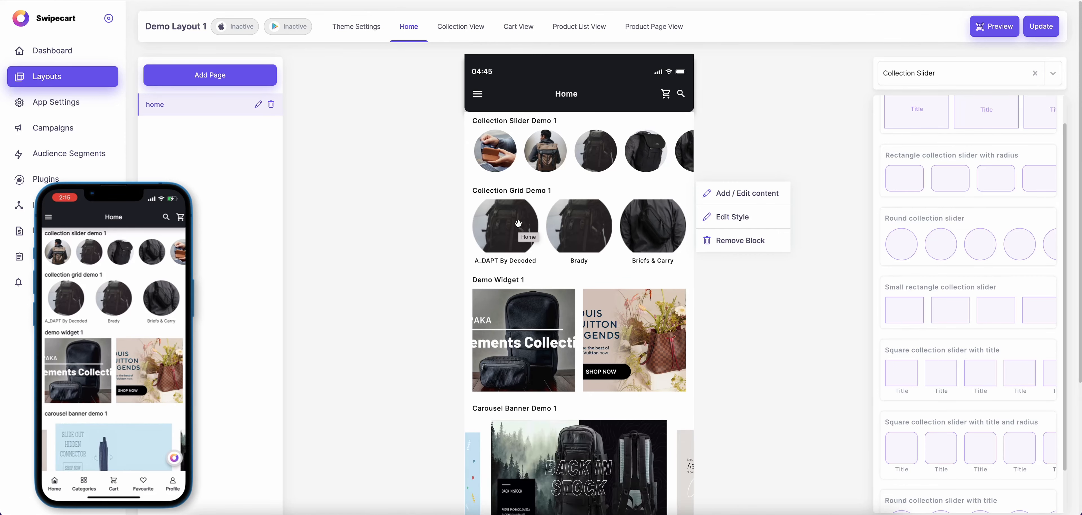
pyautogui.click(982, 79)
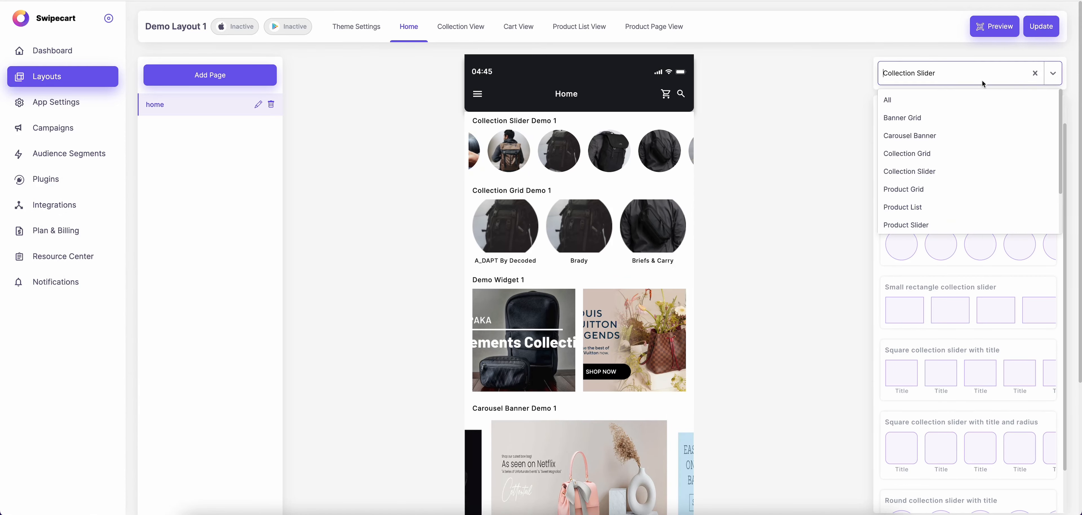
pyautogui.click(951, 190)
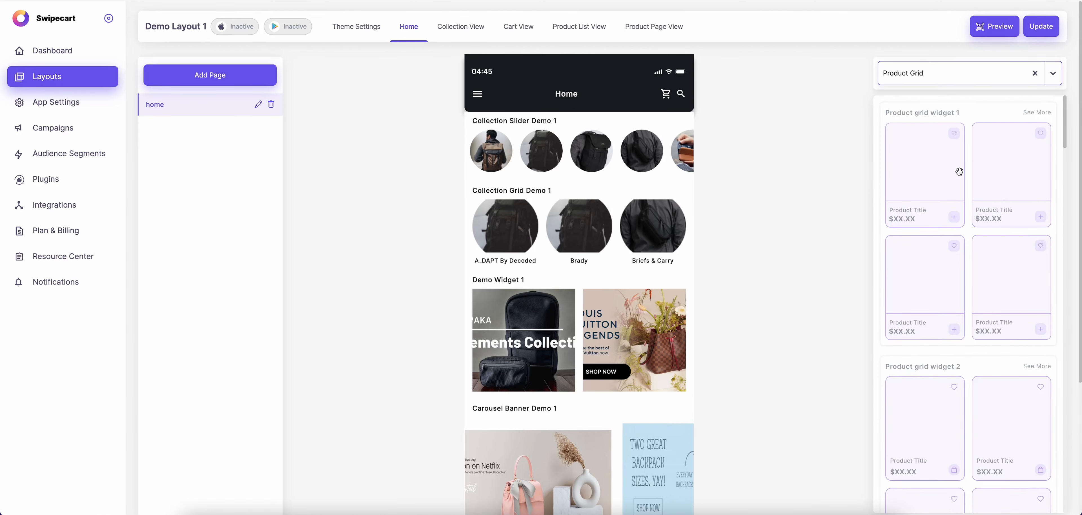
pyautogui.scroll(-3, 693, 294)
pyautogui.click(968, 73)
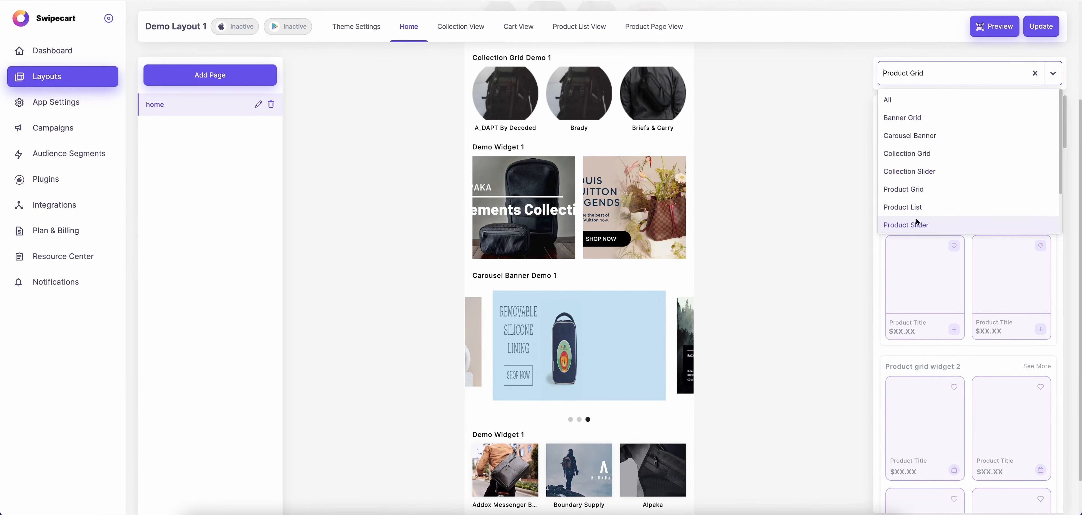
pyautogui.click(845, 195)
pyautogui.scroll(-10, 965, 197)
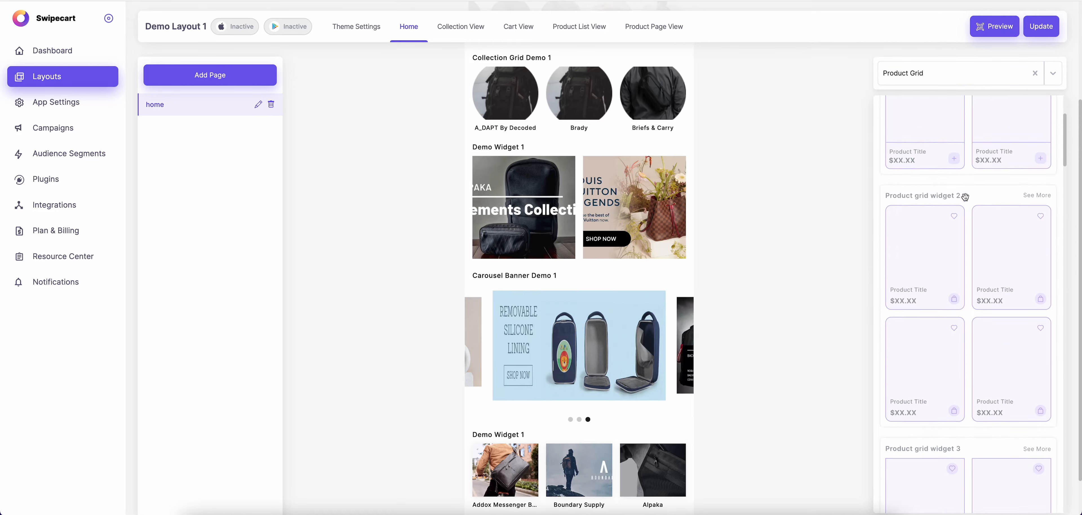
pyautogui.scroll(-10, 964, 197)
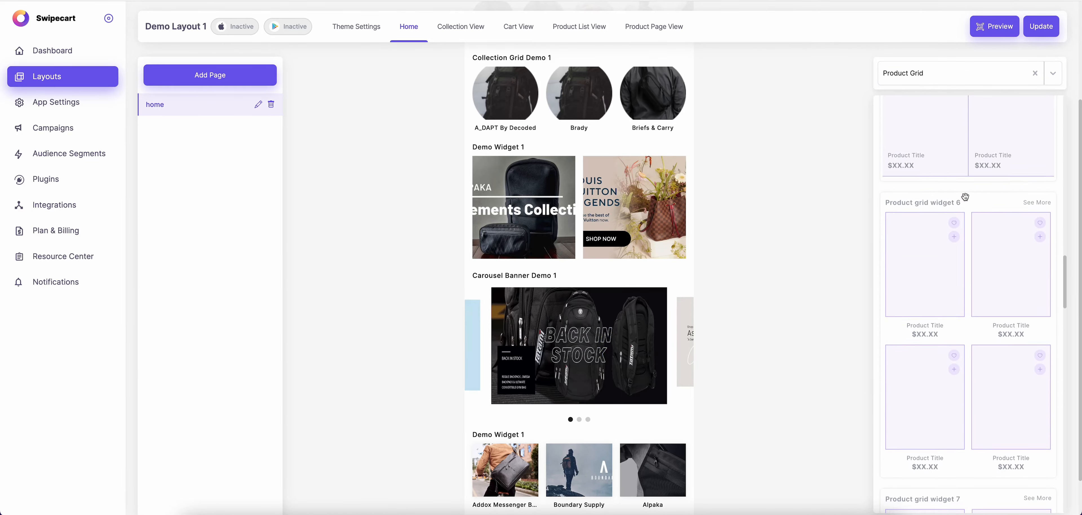
pyautogui.scroll(3, 965, 197)
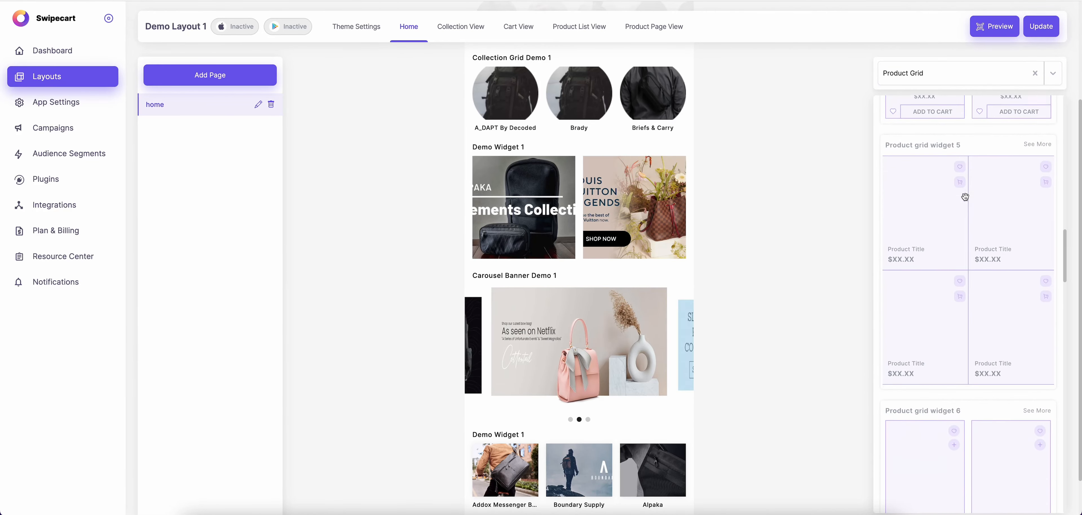
pyautogui.moveTo(866, 315); pyautogui.dragTo(565, 338)
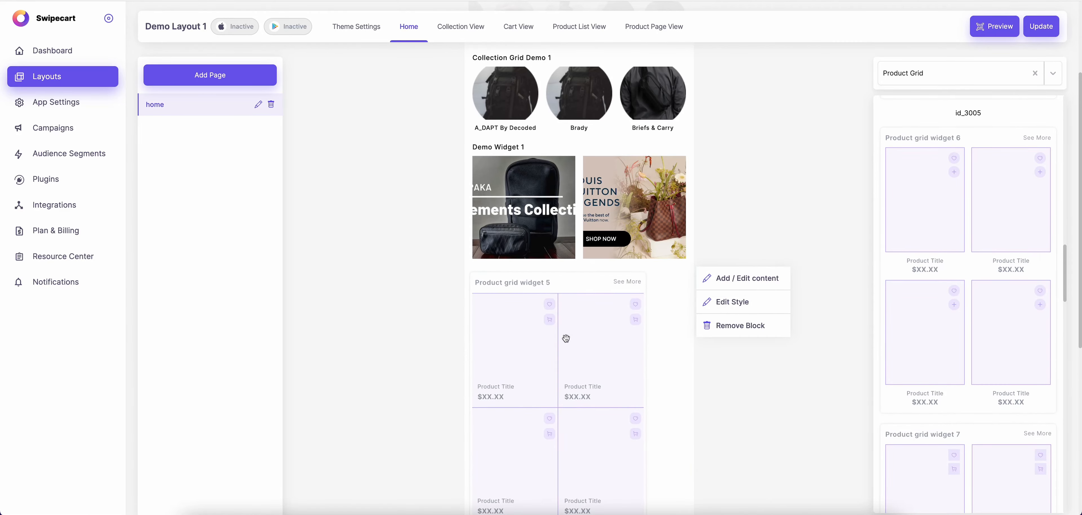
# - Open the new product grid's content and fill it with the products of the Addox Messenger Bag collection
pyautogui.click(714, 266)
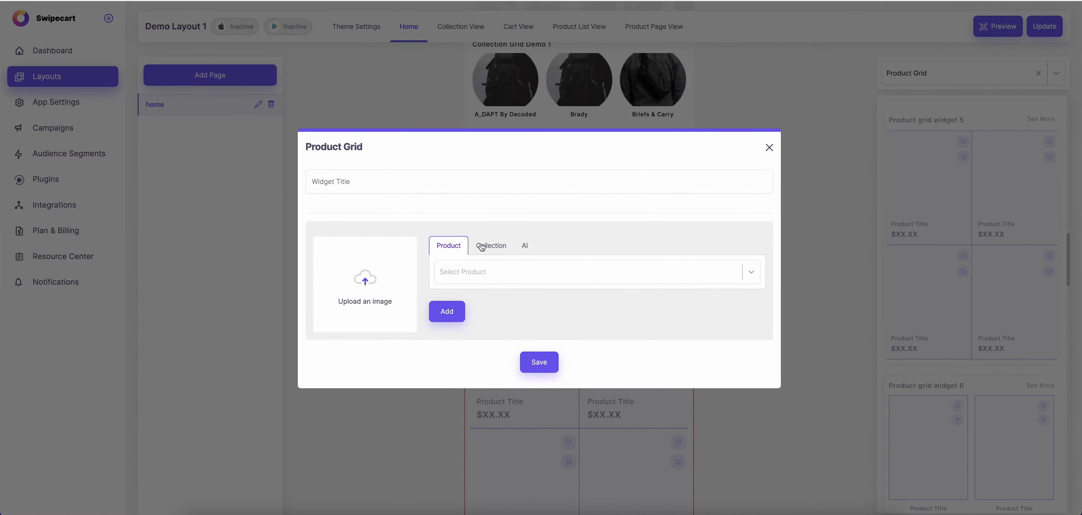
pyautogui.click(487, 274)
pyautogui.click(494, 298)
pyautogui.click(487, 248)
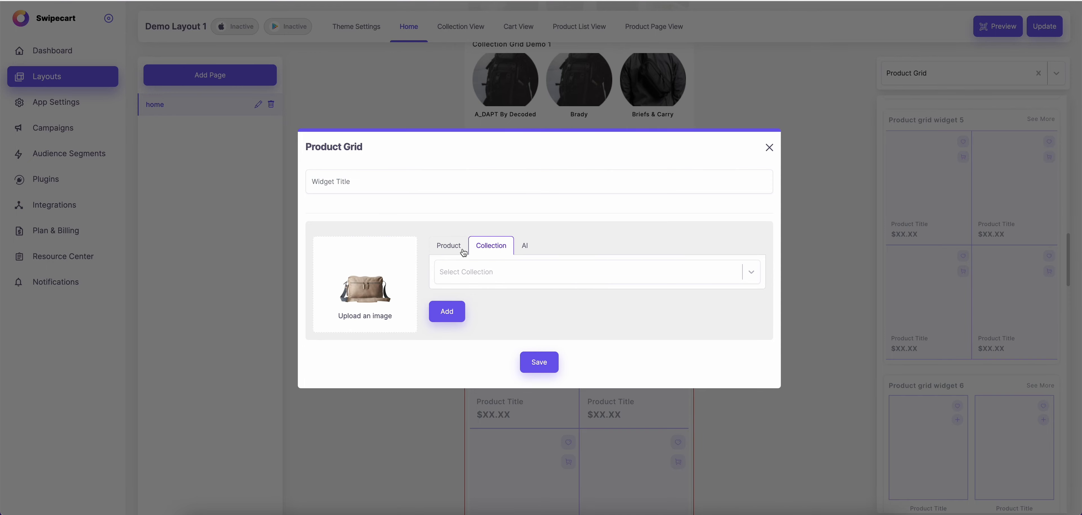
pyautogui.click(504, 274)
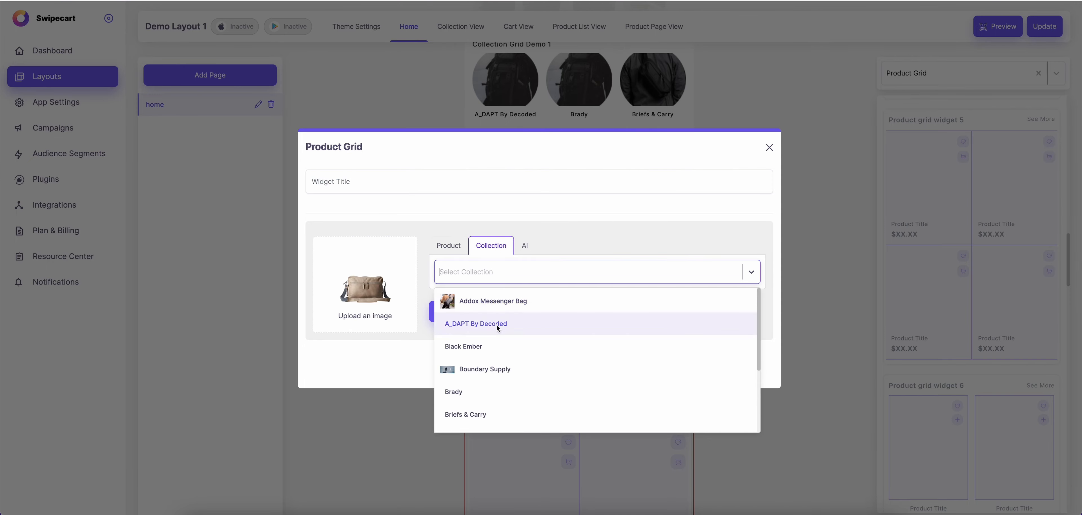
pyautogui.click(504, 301)
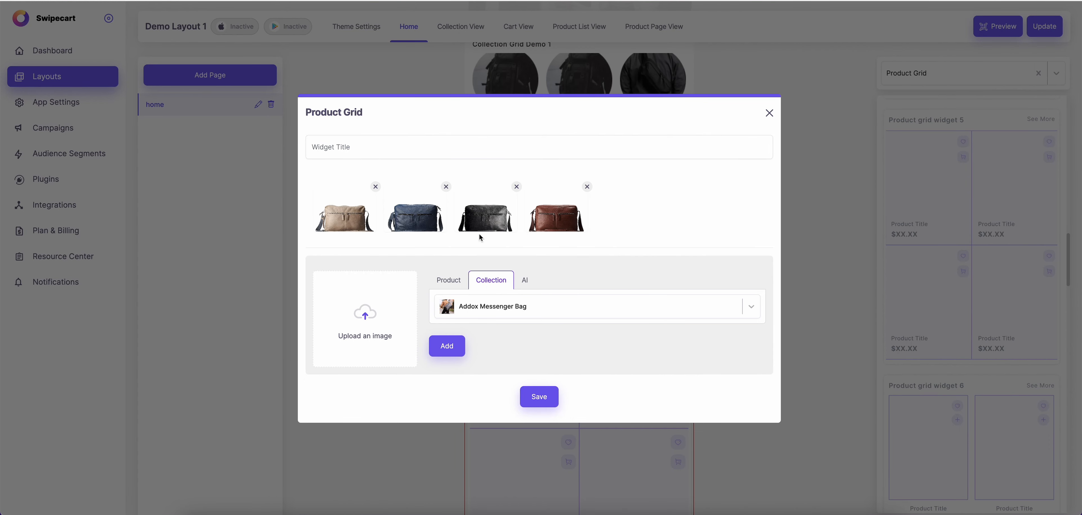
# - Title the product grid widget "product grid demo 1"
pyautogui.click(417, 149)
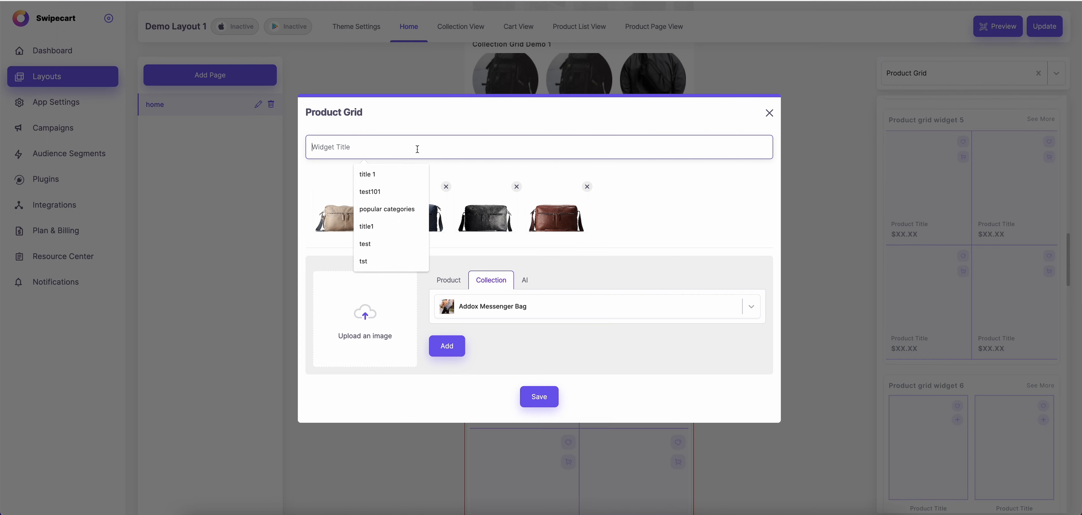
pyautogui.write('product grid demo 1')
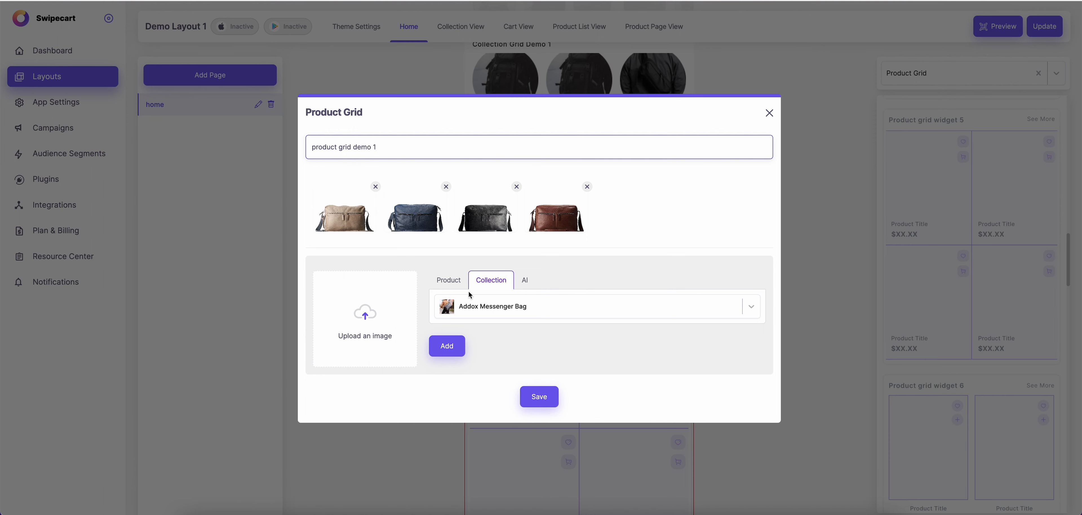
pyautogui.click(451, 339)
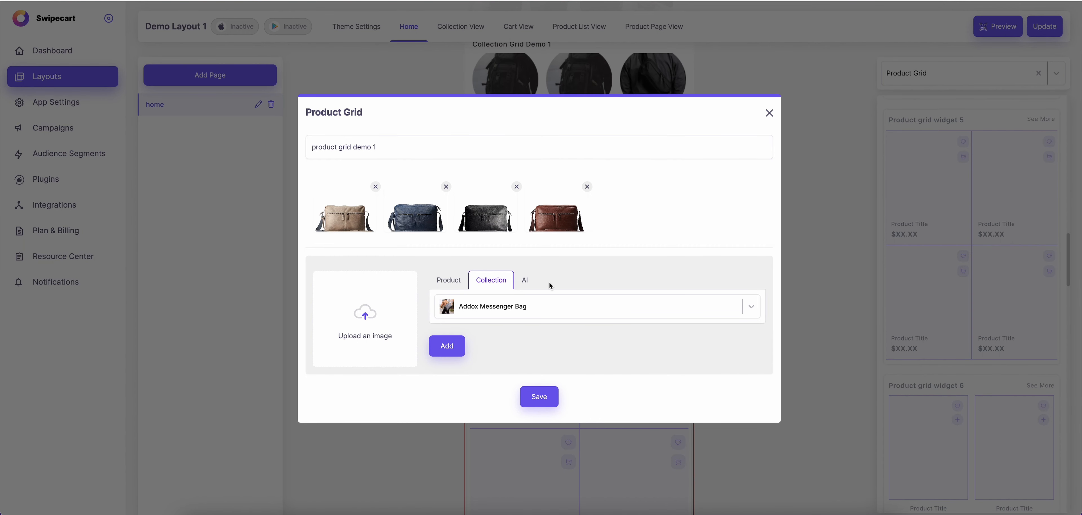
# - Save the product grid's content with its title and four messenger bags
pyautogui.click(542, 402)
pyautogui.scroll(-4, 596, 351)
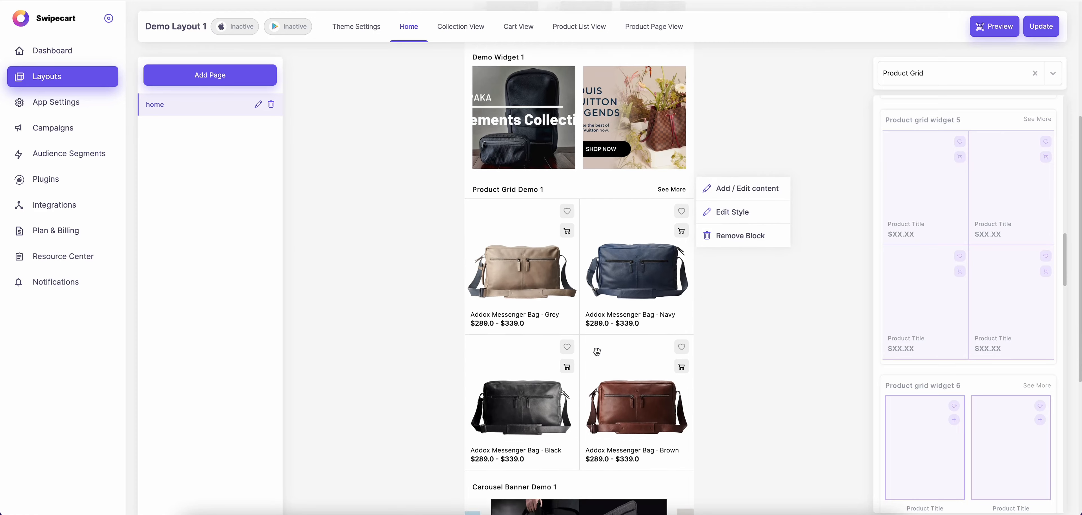
pyautogui.scroll(-1, 623, 295)
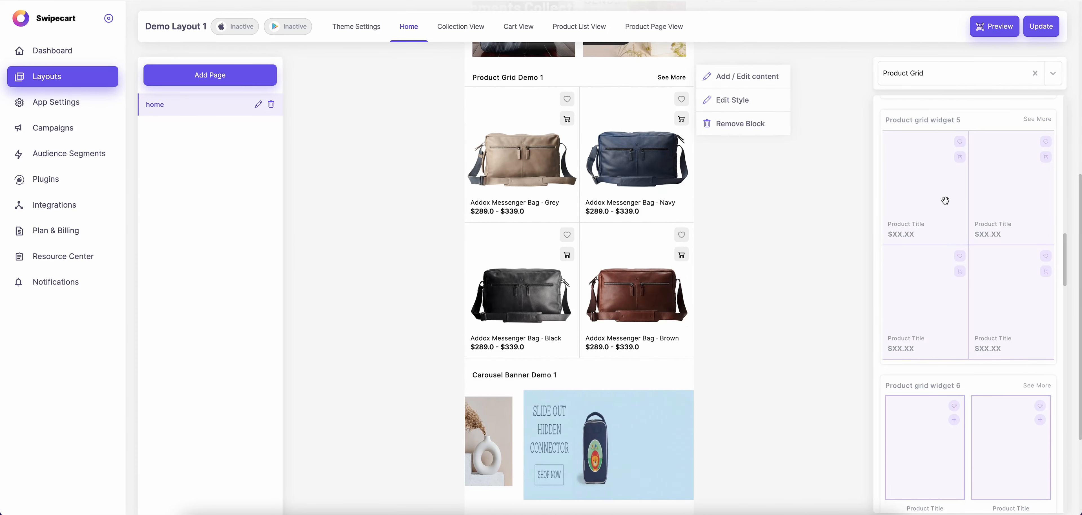
# - Place Product grid widget 12 on the home page between the Product Grid Demo 1 block and the carousel banner
pyautogui.scroll(-10, 924, 294)
pyautogui.scroll(-7, 913, 314)
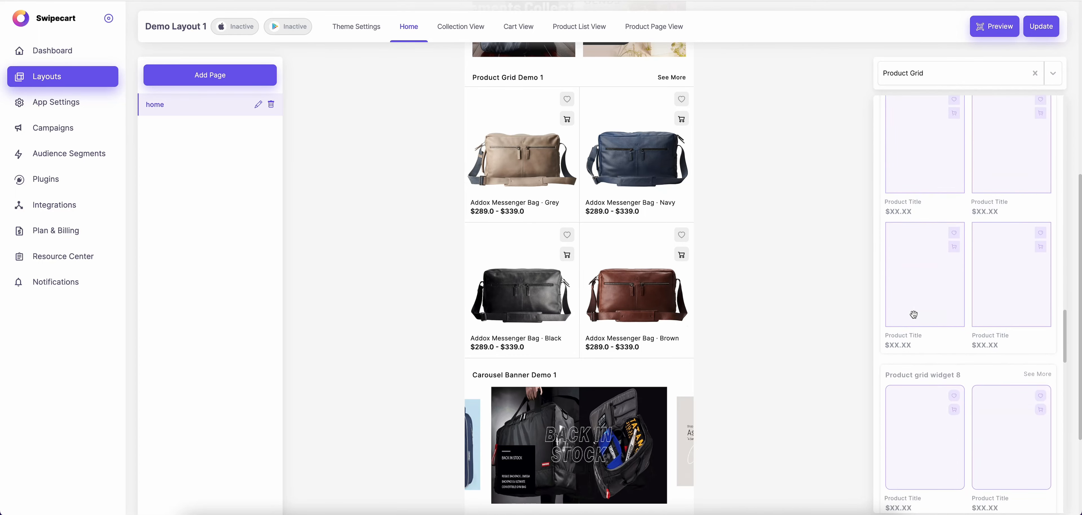
pyautogui.scroll(-8, 943, 297)
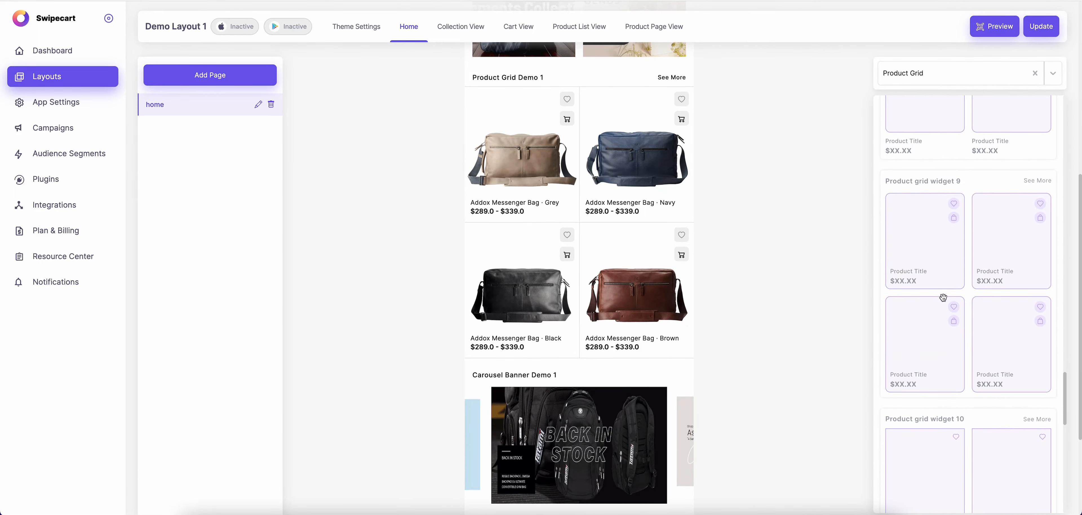
pyautogui.scroll(3, 959, 300)
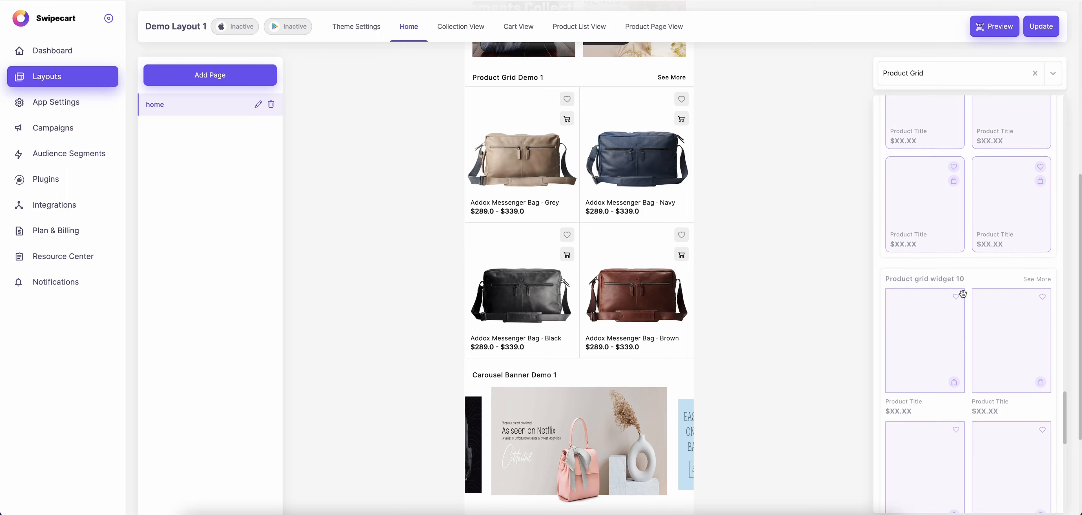
pyautogui.scroll(-10, 956, 319)
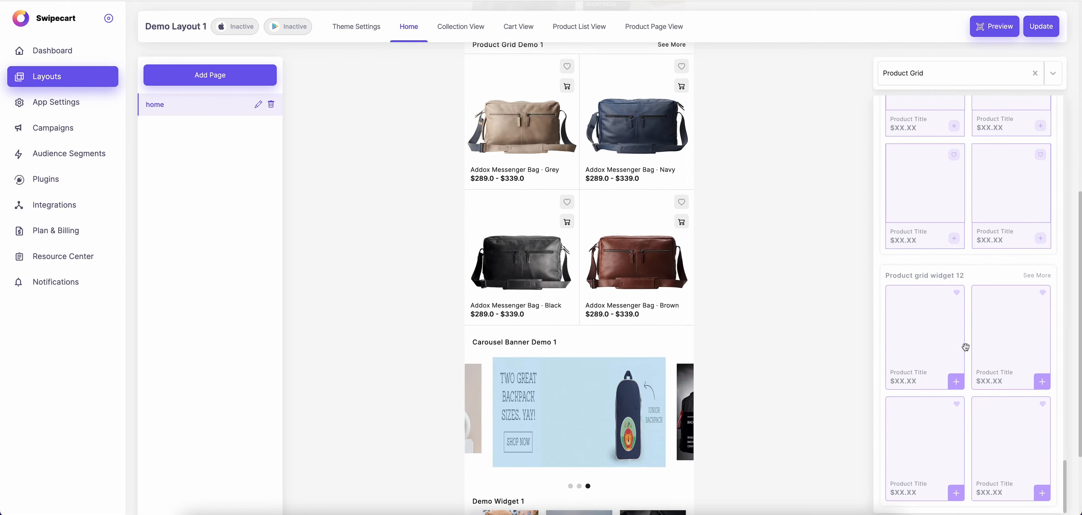
pyautogui.moveTo(973, 371); pyautogui.dragTo(531, 367)
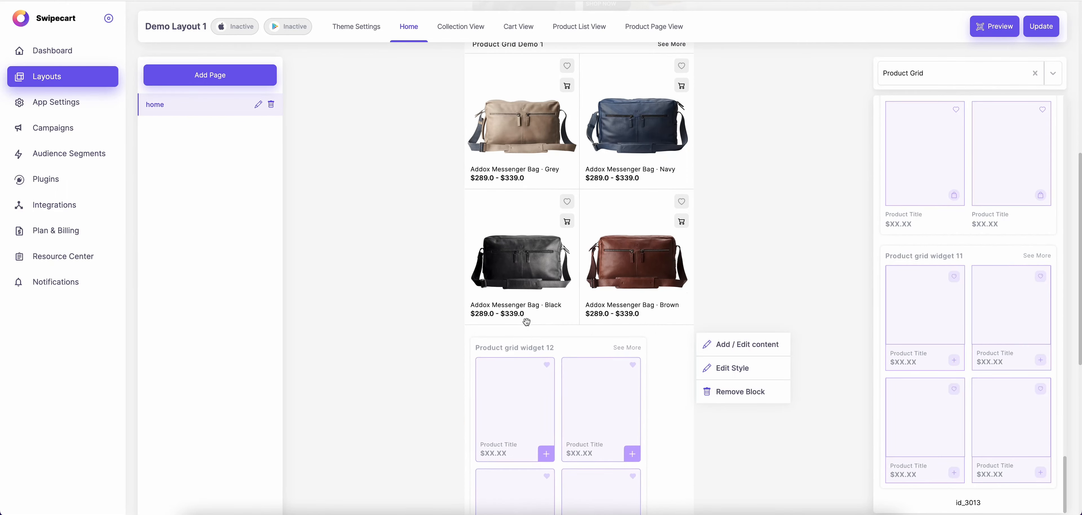
# - Open the new product grid's content and fill it with the products of the Boundary Supply collection
pyautogui.scroll(-3, 561, 322)
pyautogui.click(744, 210)
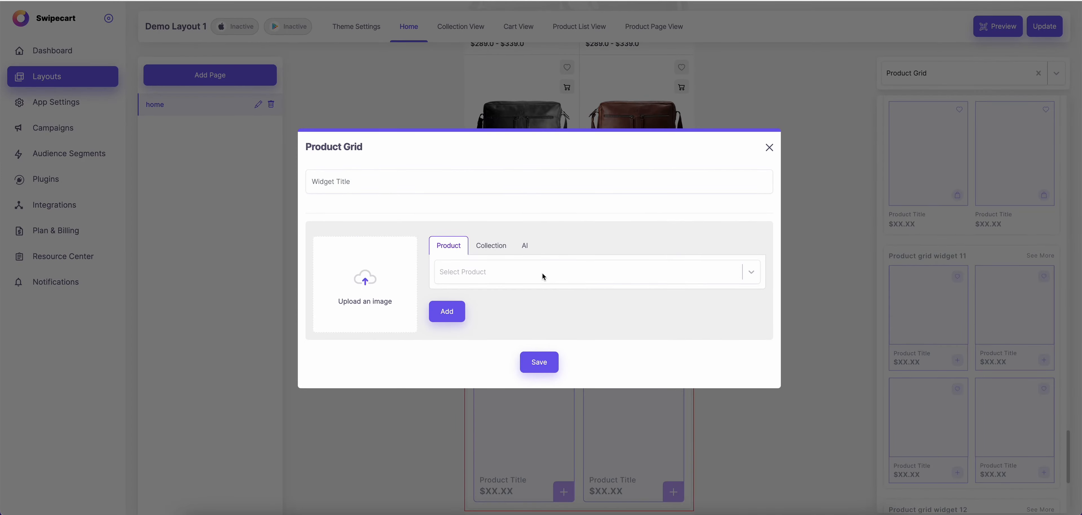
pyautogui.click(488, 250)
pyautogui.click(495, 272)
pyautogui.click(502, 364)
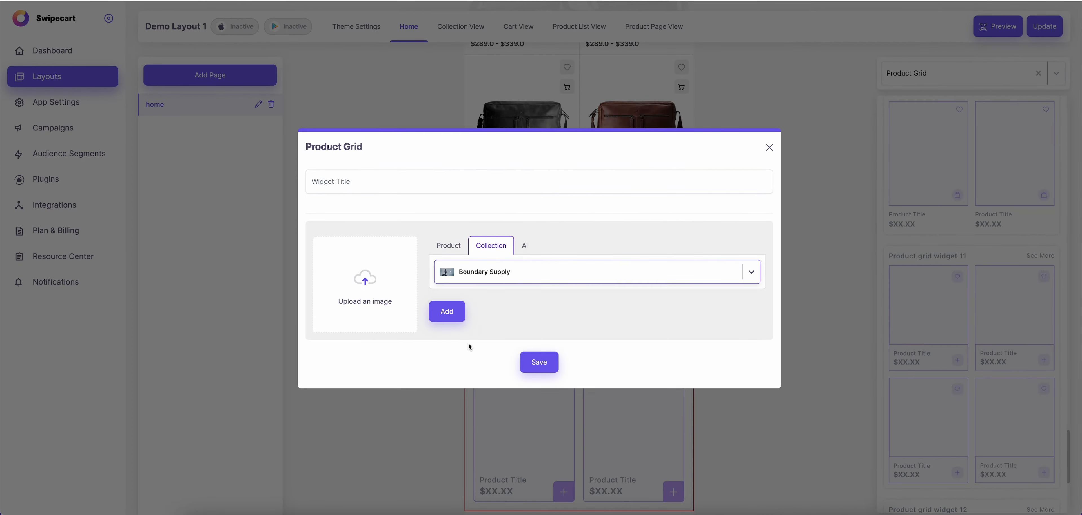
pyautogui.click(452, 315)
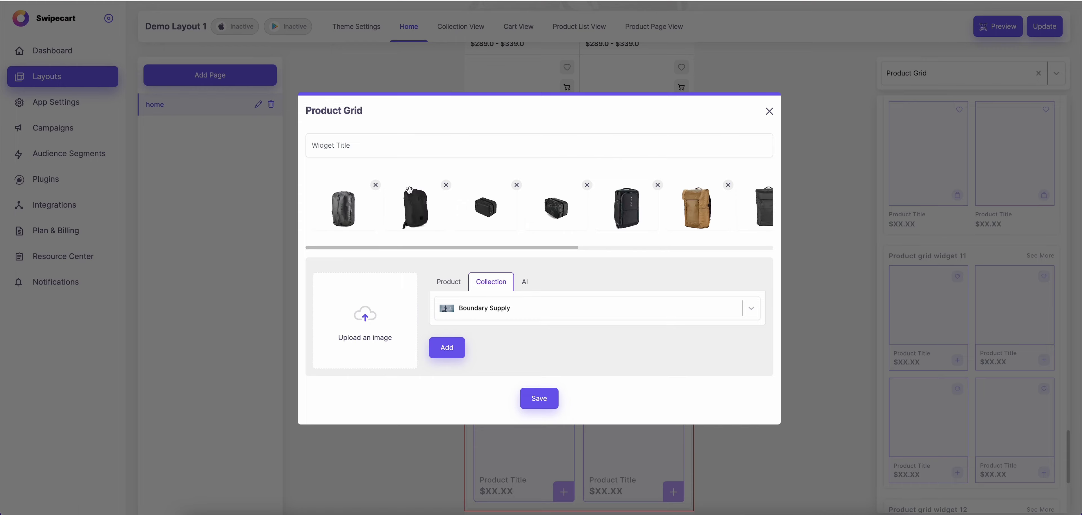
# - Title the widget "product grid demo 2" and try to save its content
pyautogui.moveTo(524, 248); pyautogui.dragTo(304, 192)
pyautogui.click(377, 144)
pyautogui.write('product grid demo 2')
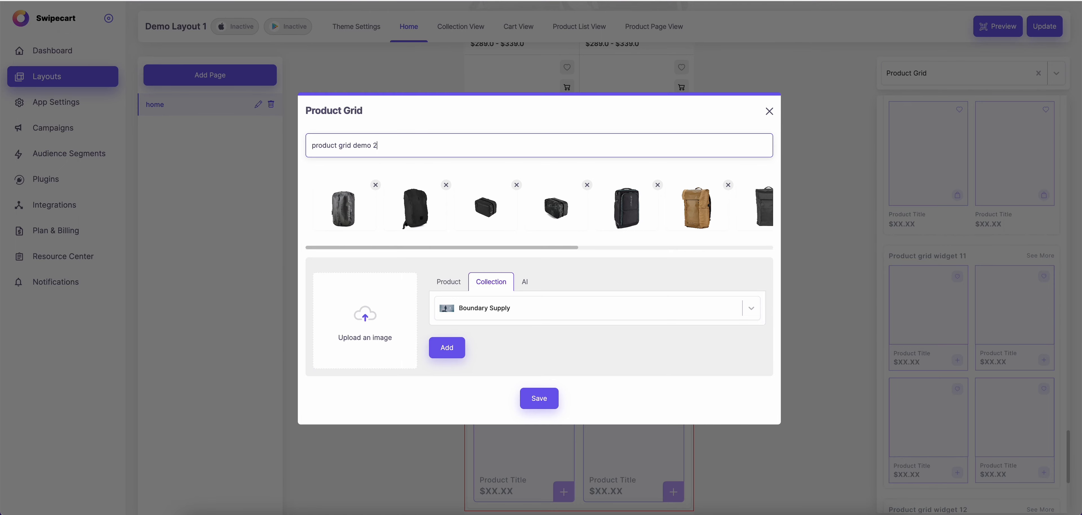
pyautogui.click(526, 395)
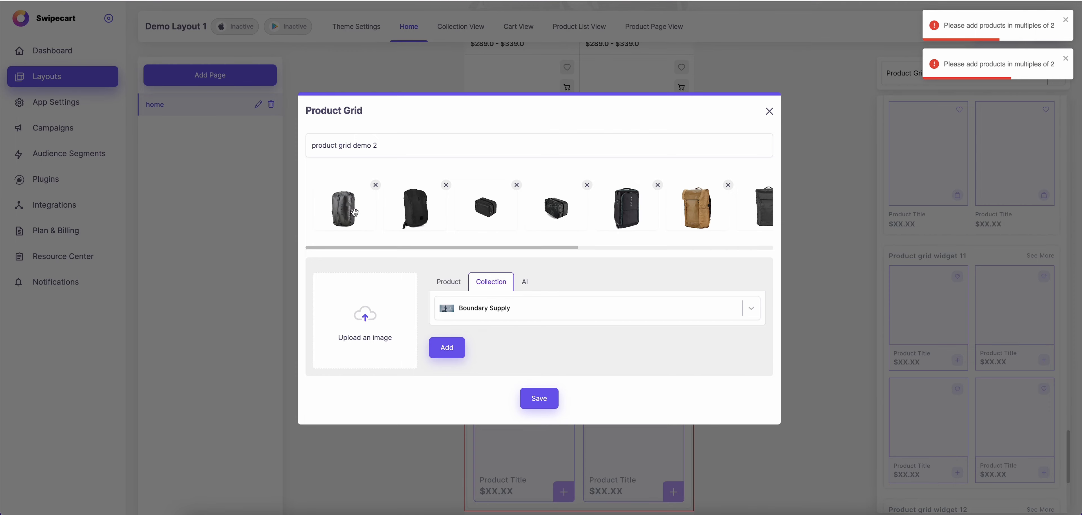
# - Remove the last product, the grey backpack, from the grid and save the content
pyautogui.moveTo(550, 249); pyautogui.dragTo(746, 245)
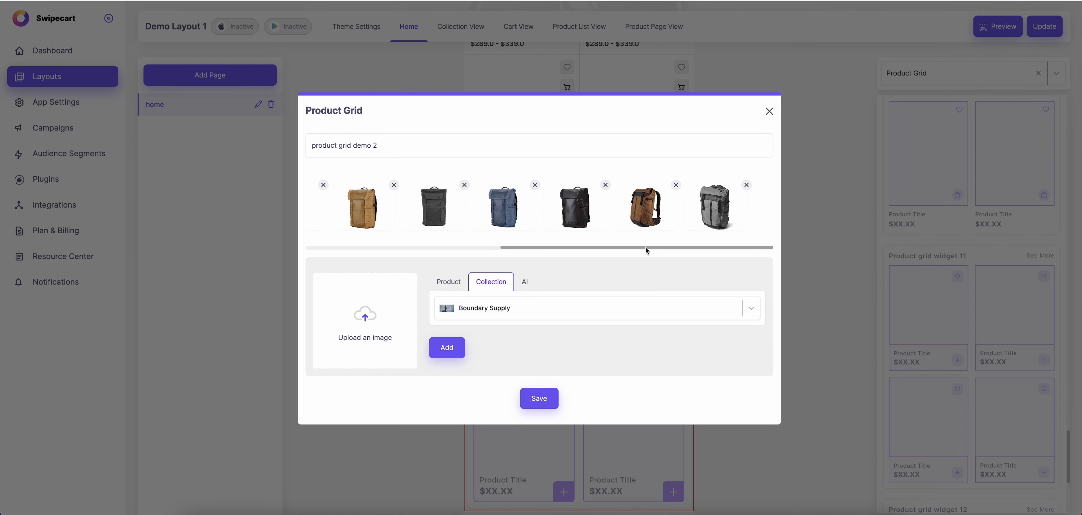
pyautogui.moveTo(646, 251); pyautogui.dragTo(754, 188)
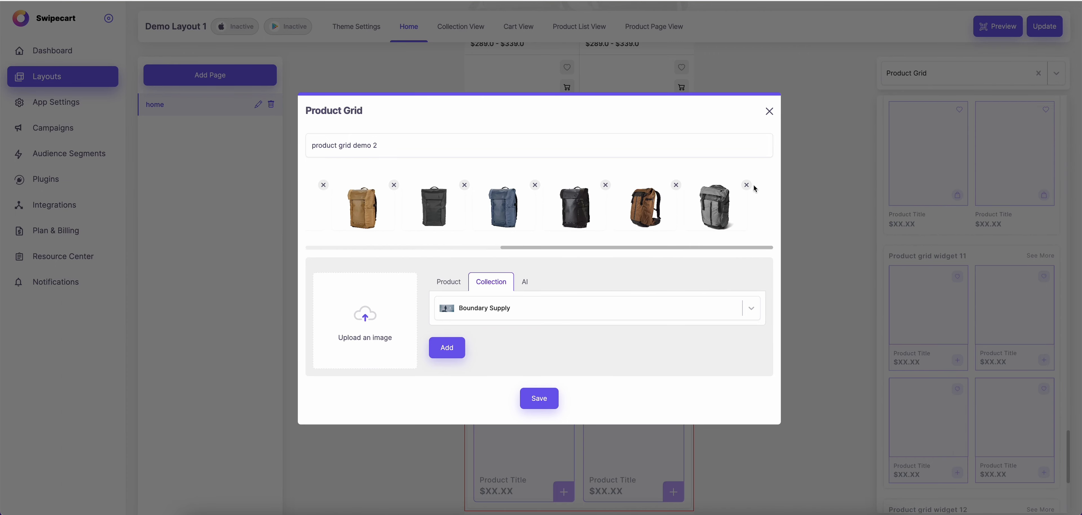
pyautogui.click(746, 186)
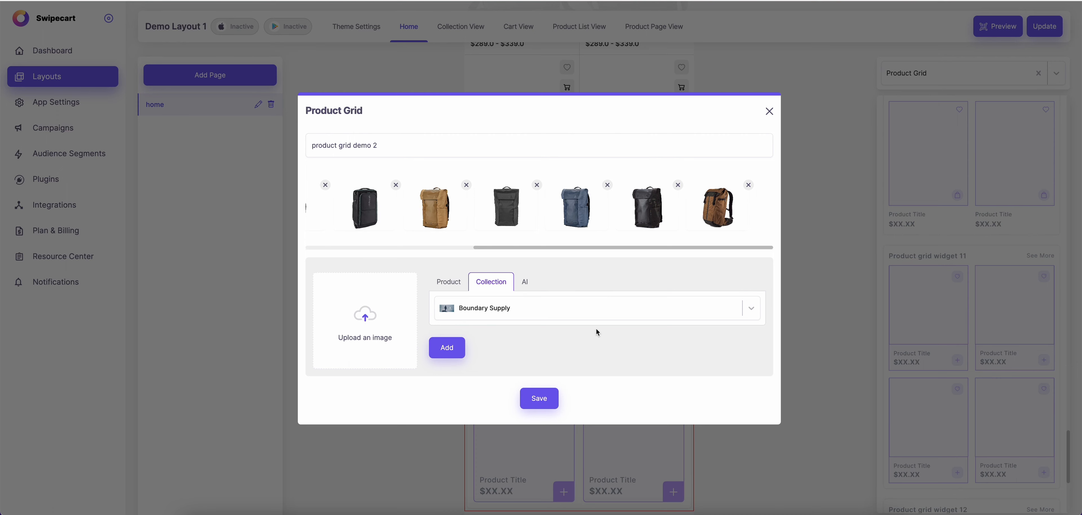
pyautogui.click(539, 398)
# - Update the home page, confirm the change and dismiss the notification
pyautogui.scroll(-10, 615, 325)
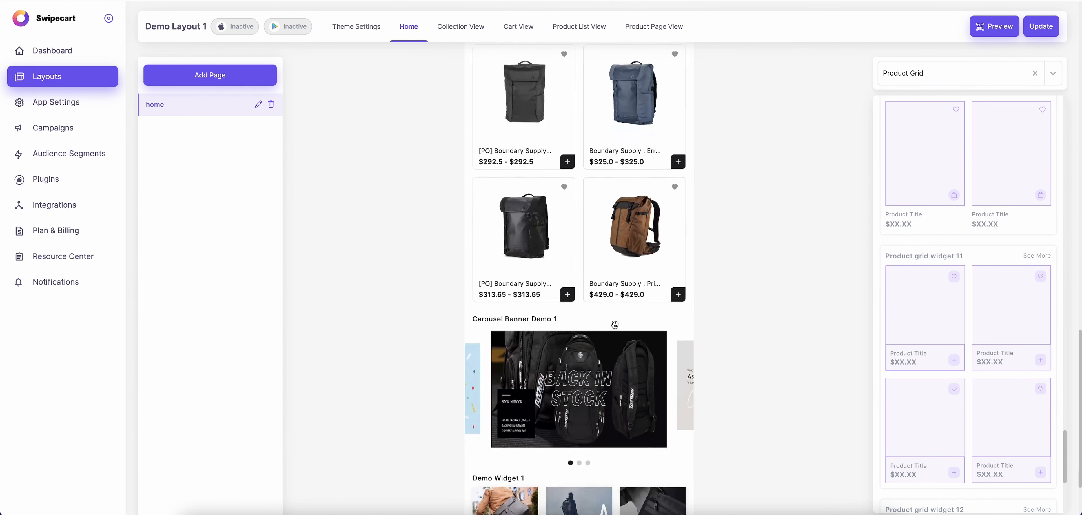
pyautogui.scroll(-2, 615, 325)
pyautogui.scroll(8, 614, 324)
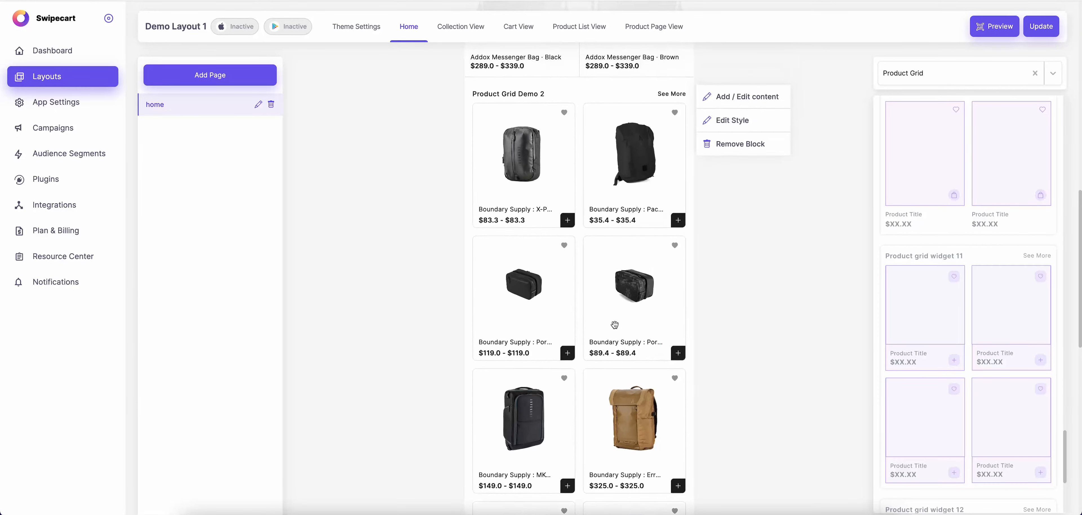
pyautogui.scroll(2, 614, 325)
pyautogui.click(1045, 33)
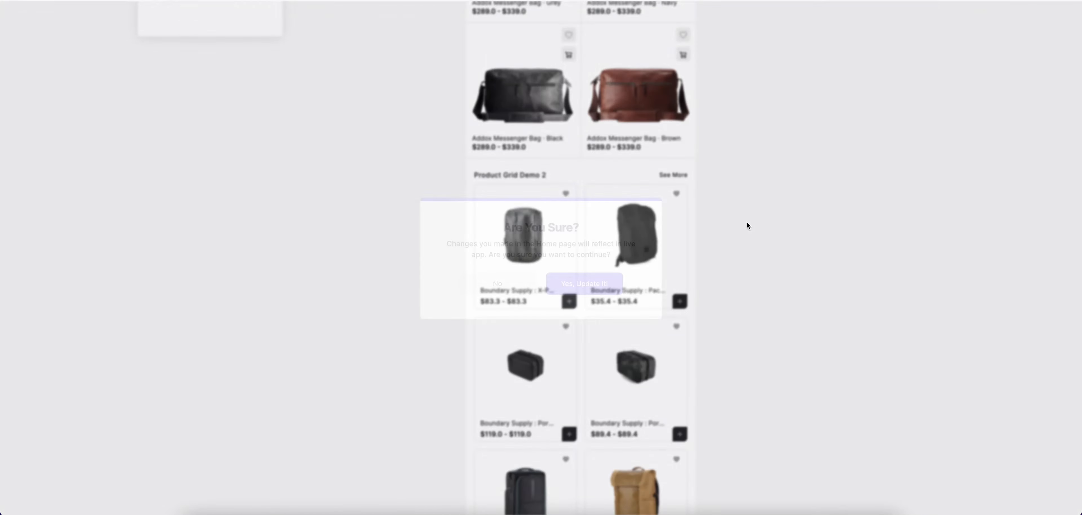
pyautogui.click(576, 290)
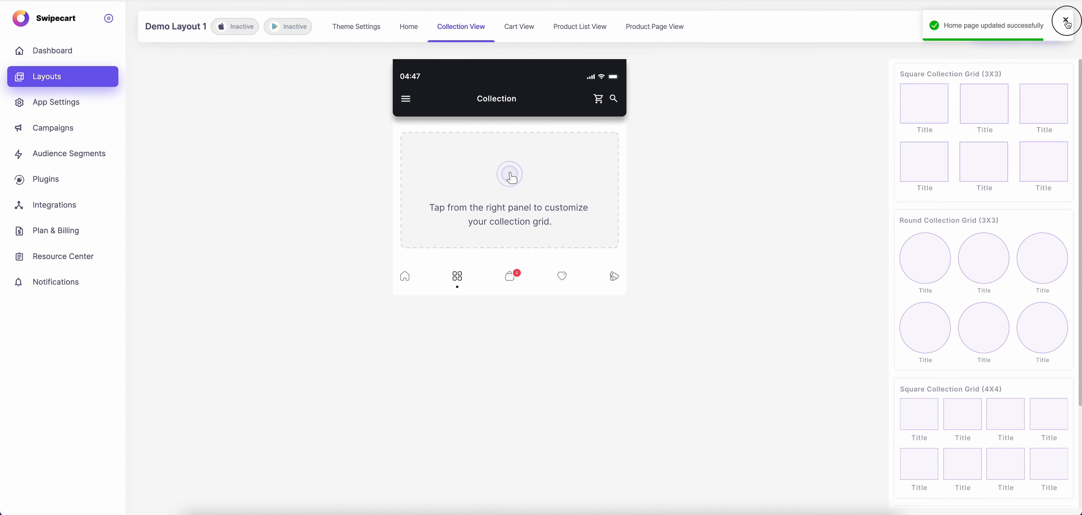
pyautogui.click(1066, 21)
# - Bring up the app preview QR code, close it and return to the Home layout
pyautogui.click(1008, 22)
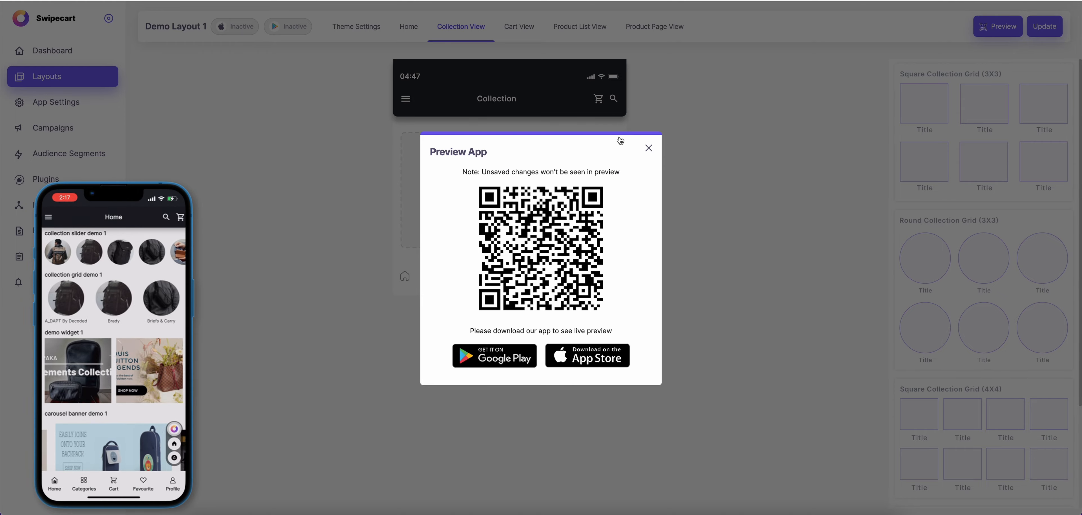
pyautogui.click(648, 148)
pyautogui.click(405, 28)
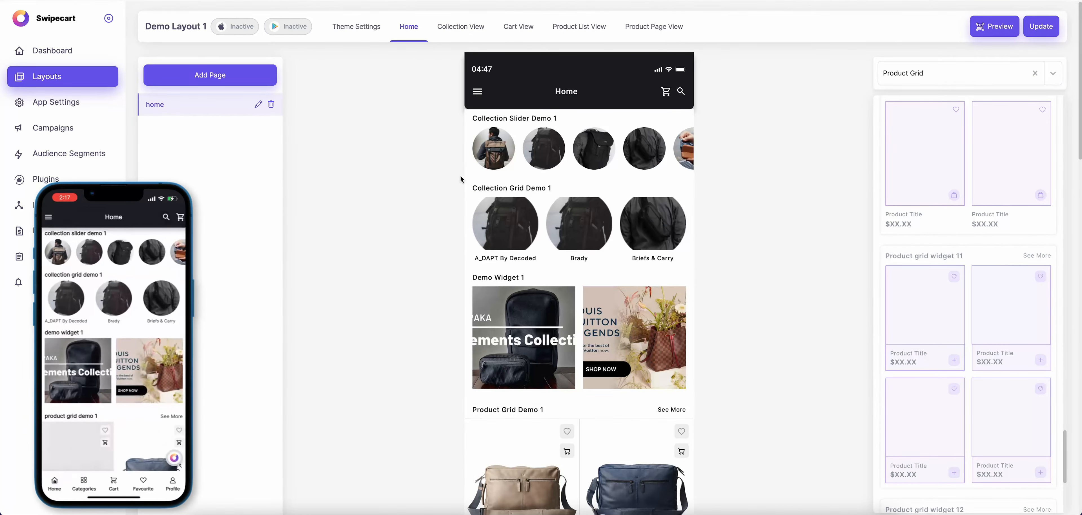
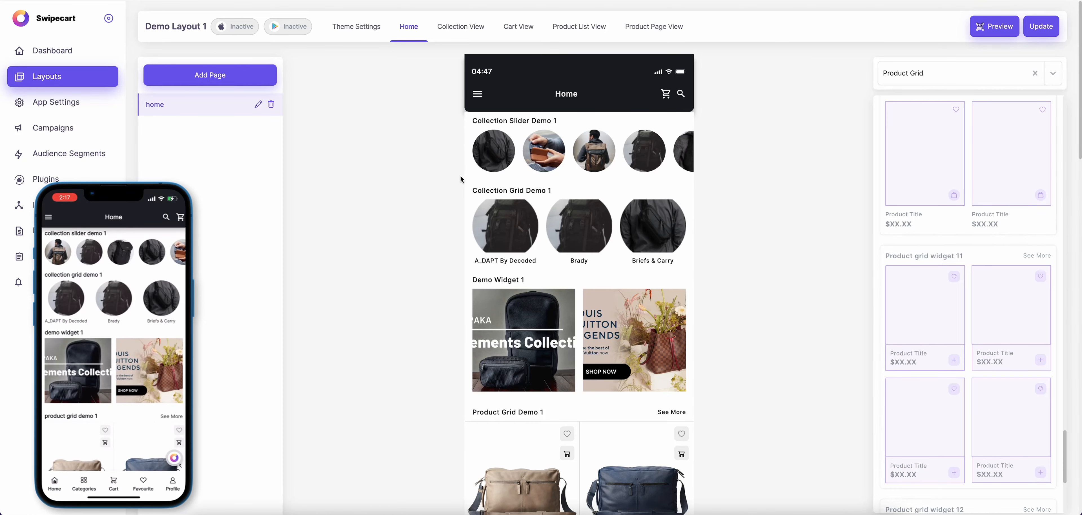
# - Filter the widgets to Product List and place Product list 1 between the two-image Demo Widget 1 block and Product Grid Demo 1
pyautogui.click(953, 74)
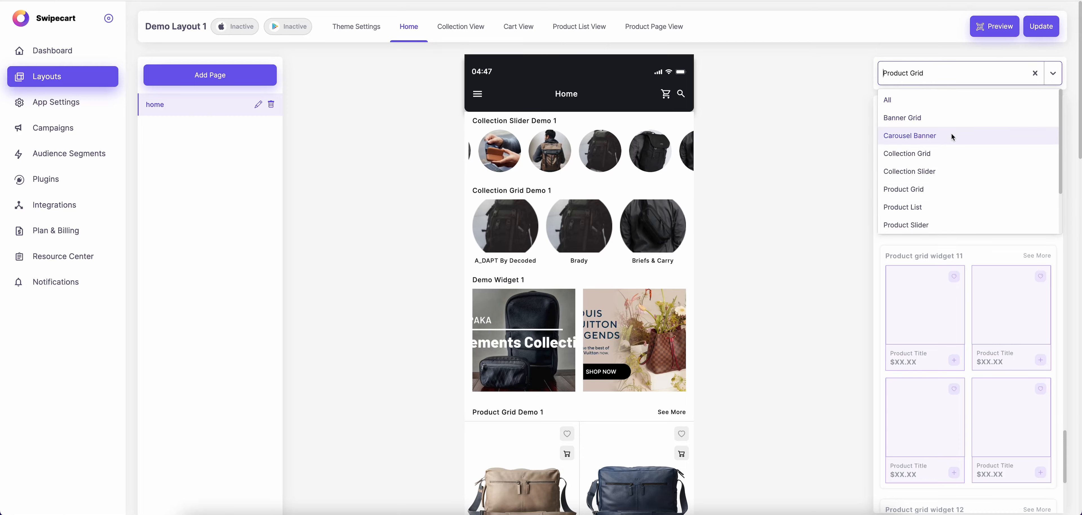
pyautogui.click(943, 209)
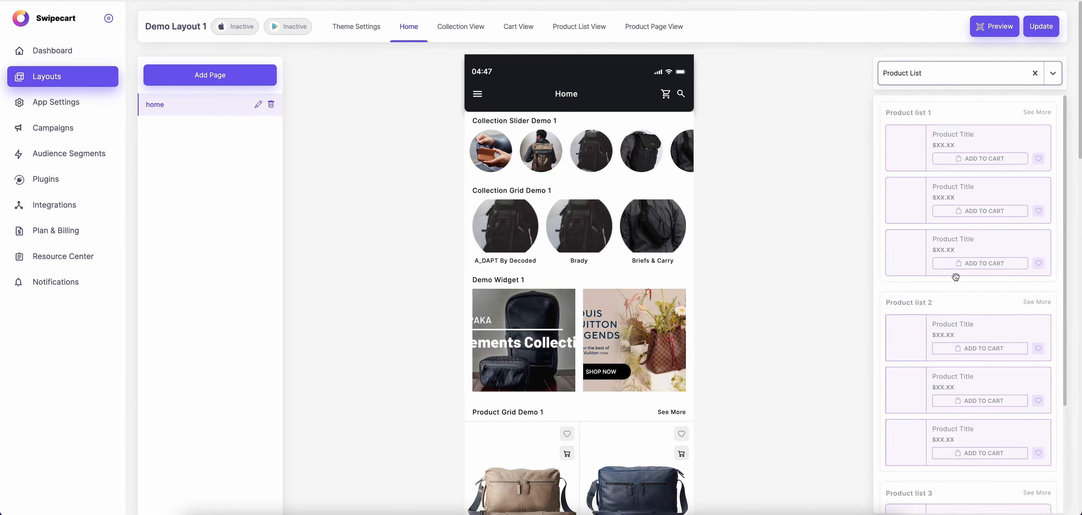
pyautogui.scroll(-3, 956, 277)
pyautogui.scroll(-4, 956, 276)
pyautogui.scroll(4, 956, 274)
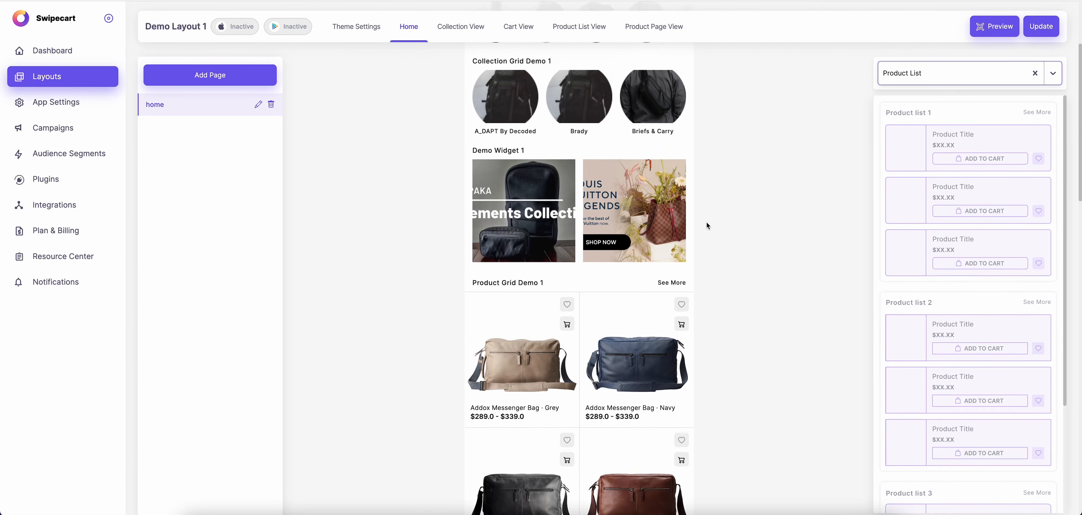
pyautogui.scroll(3, 707, 224)
pyautogui.scroll(-2, 704, 269)
pyautogui.scroll(-5, 705, 270)
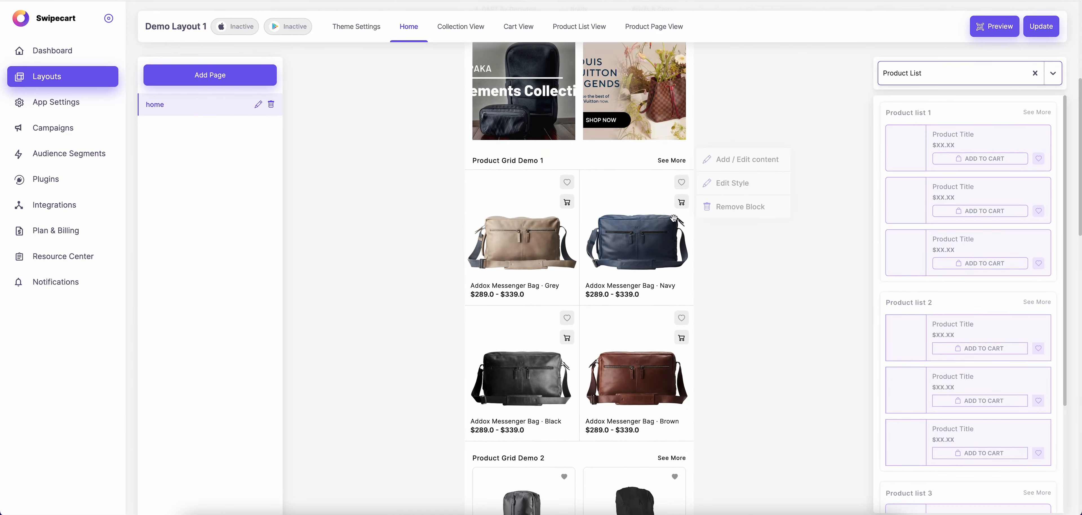
pyautogui.scroll(-3, 920, 179)
pyautogui.scroll(1, 614, 277)
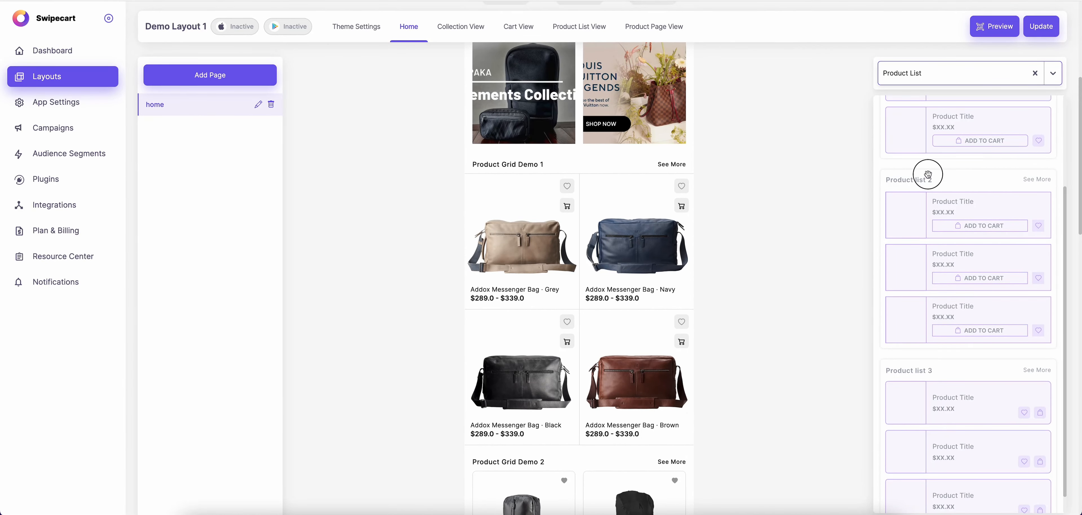
pyautogui.moveTo(927, 174); pyautogui.dragTo(582, 292)
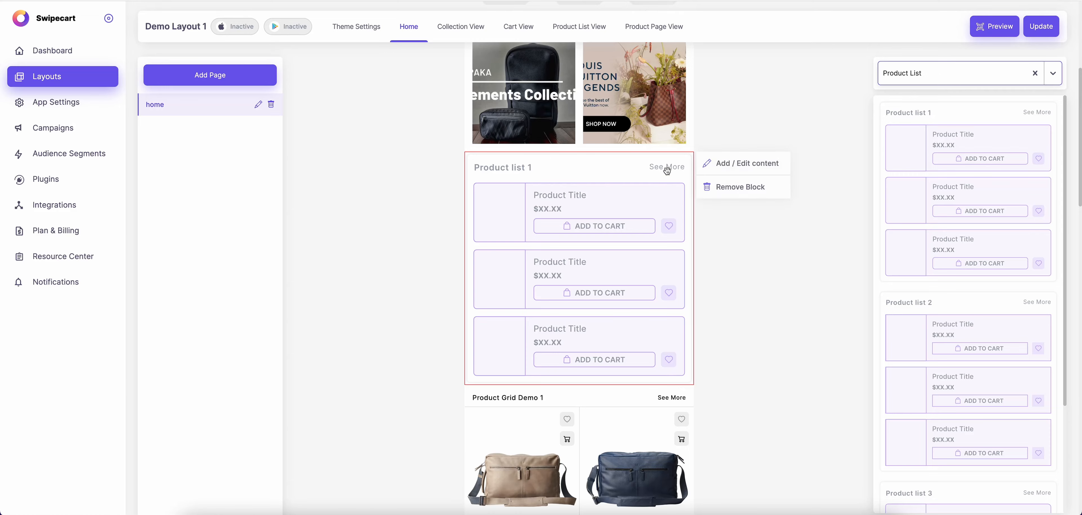
# - Open the new product list's content and title it "product list 1"
pyautogui.click(720, 163)
pyautogui.click(444, 184)
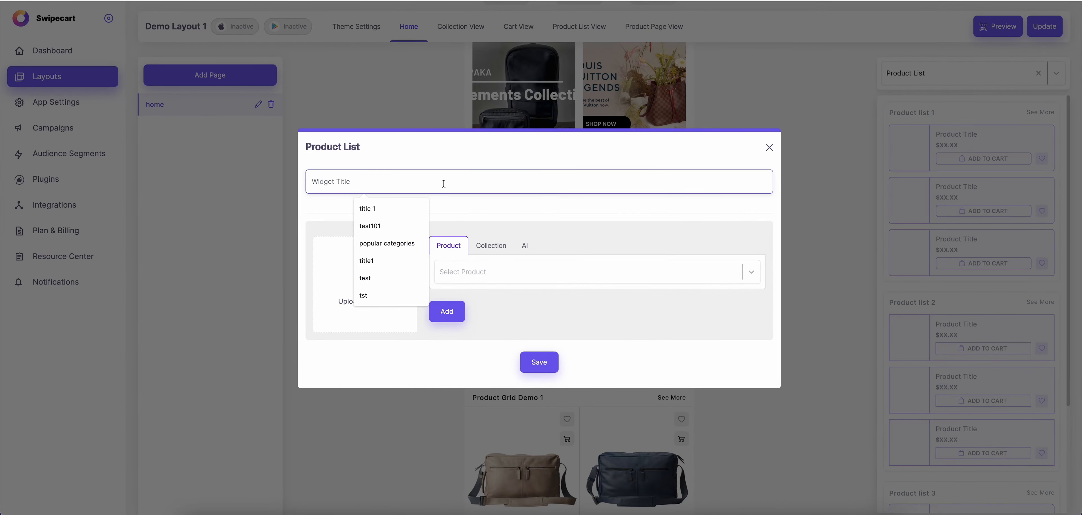
pyautogui.write('pri')
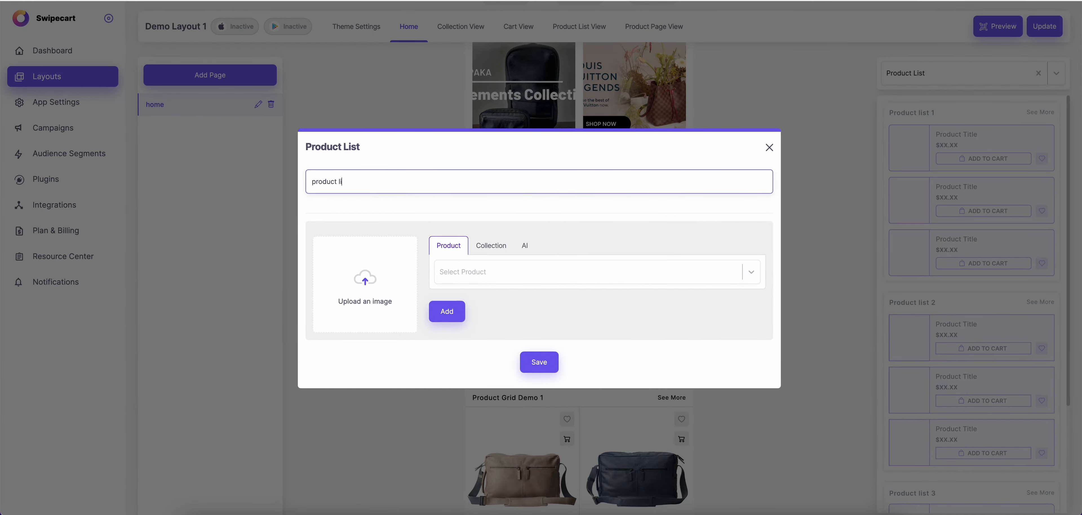
# - Fill the product list with the products of the Addox Messenger Bag collection and save it
pyautogui.click(513, 280)
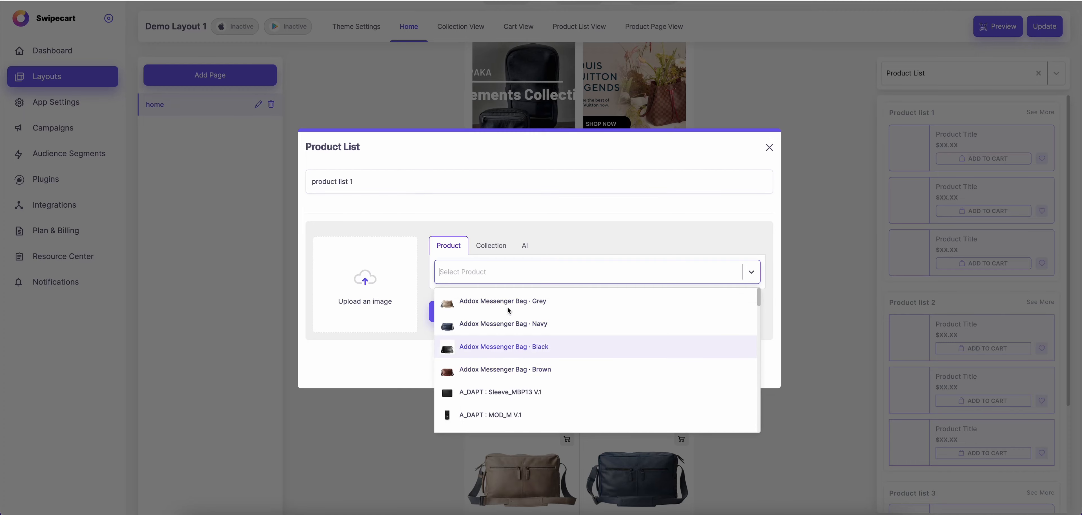
pyautogui.click(491, 244)
pyautogui.click(529, 280)
pyautogui.click(491, 299)
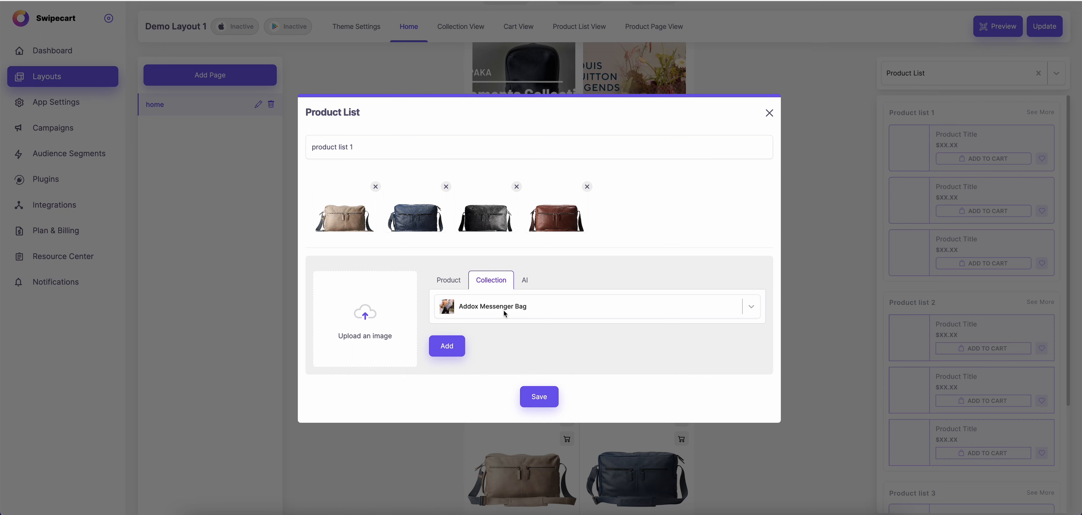
pyautogui.click(540, 397)
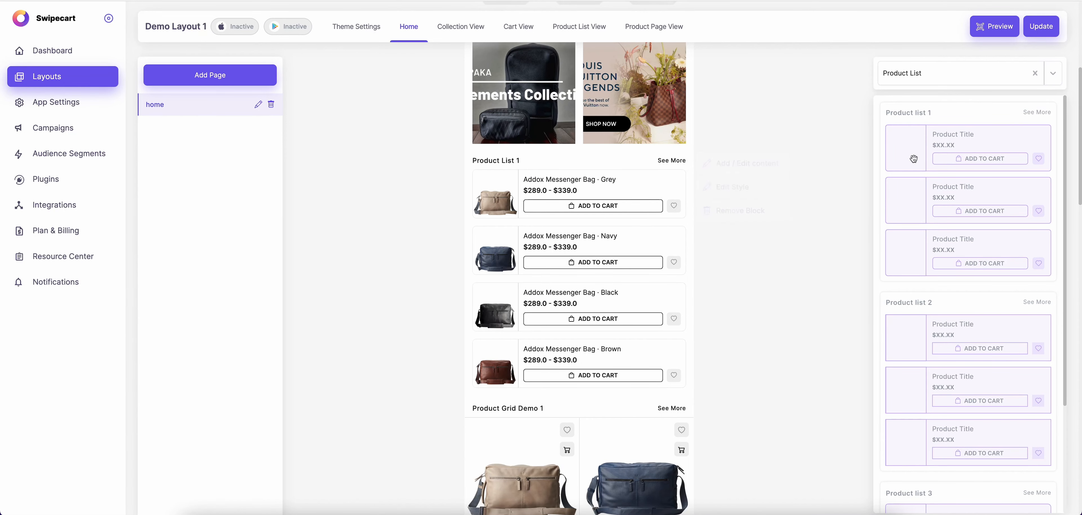
# - Filter the widgets to Product Slider and place Product carousel slider 11 between Product List 1 and Product Grid Demo 1
pyautogui.click(983, 75)
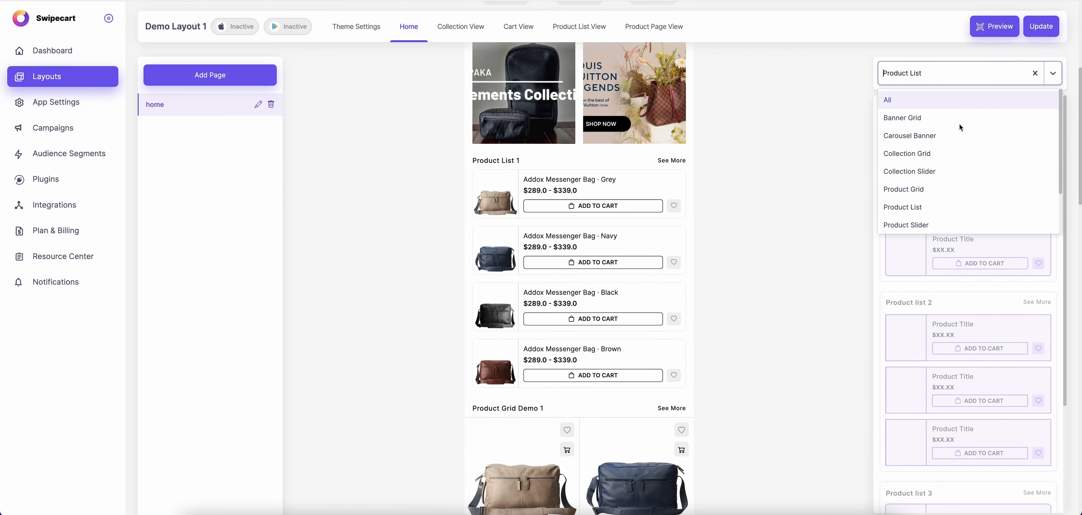
pyautogui.scroll(-2, 951, 206)
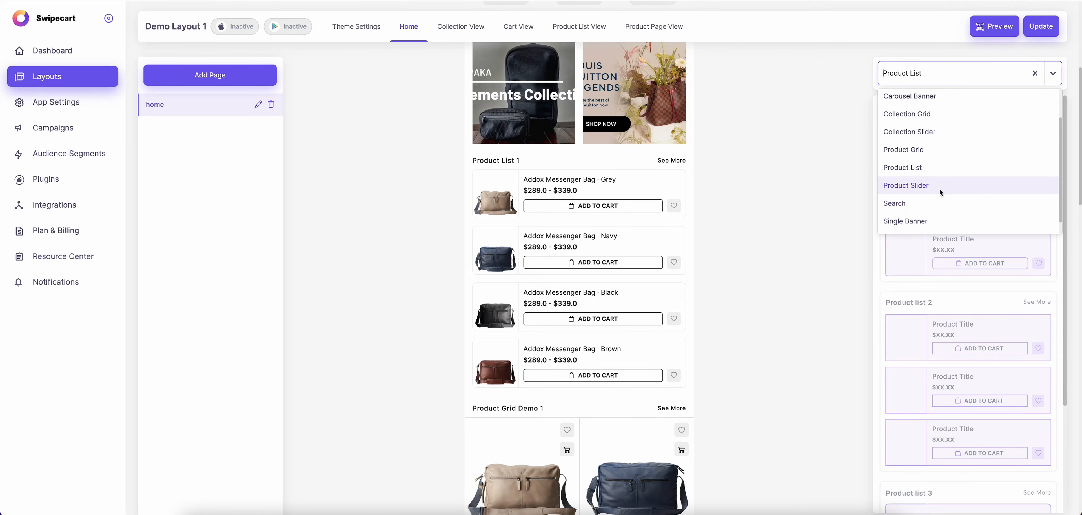
pyautogui.click(939, 187)
pyautogui.scroll(-2, 700, 260)
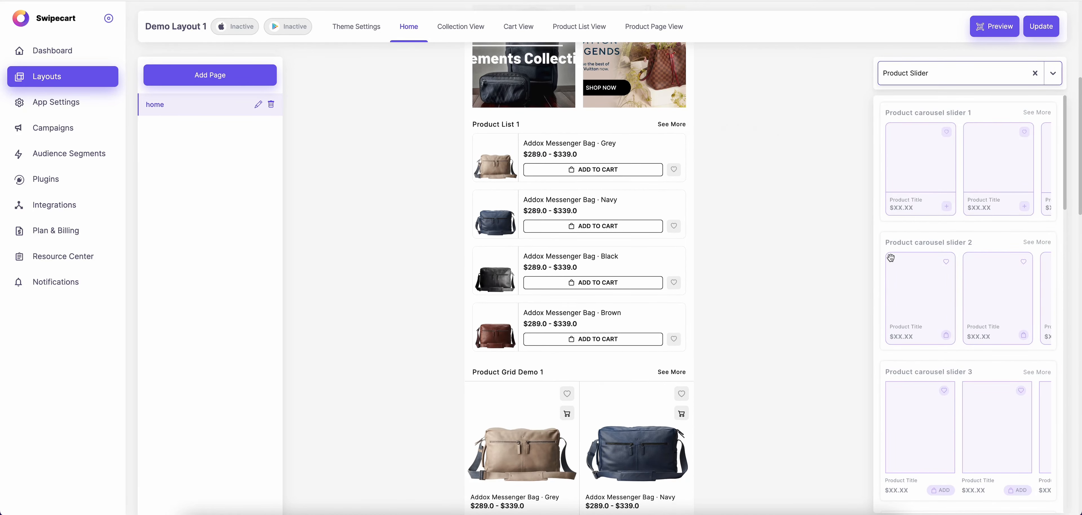
pyautogui.scroll(-20, 929, 376)
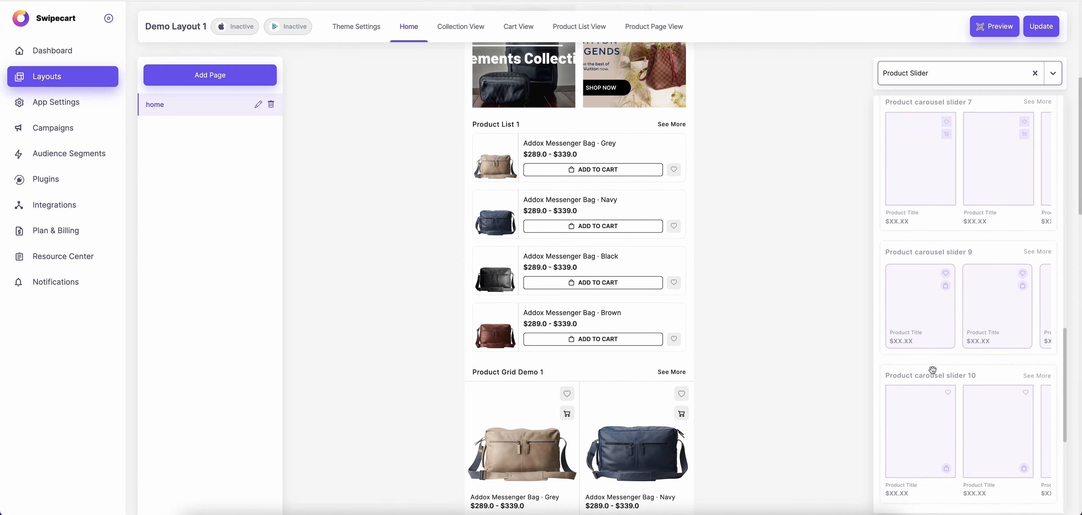
pyautogui.scroll(-7, 983, 351)
pyautogui.scroll(6, 625, 312)
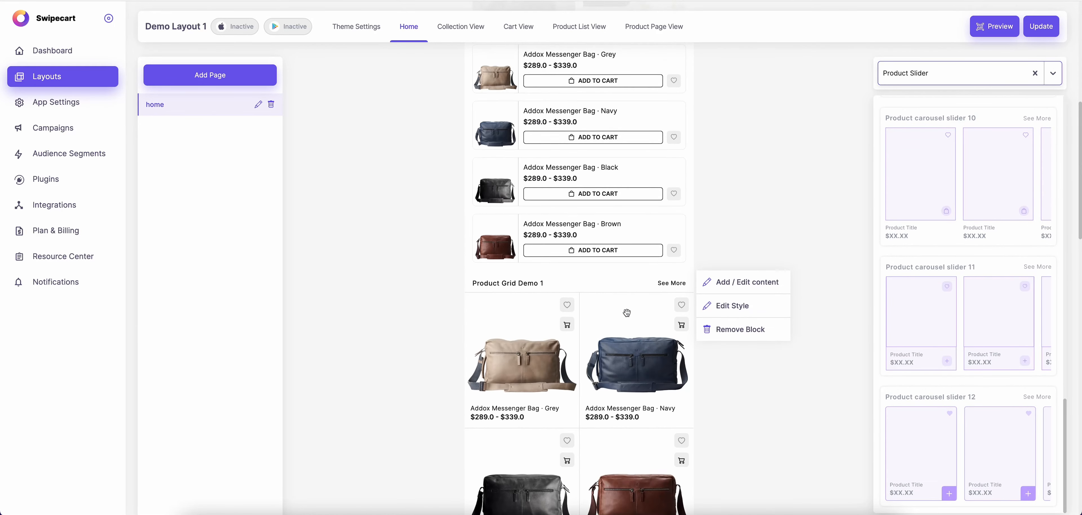
pyautogui.scroll(5, 917, 295)
pyautogui.scroll(-5, 918, 328)
pyautogui.moveTo(962, 324); pyautogui.dragTo(565, 380)
# - Open the new product slider's content and add the products of the Boundary Supply collection
pyautogui.click(743, 340)
pyautogui.click(490, 245)
pyautogui.click(500, 273)
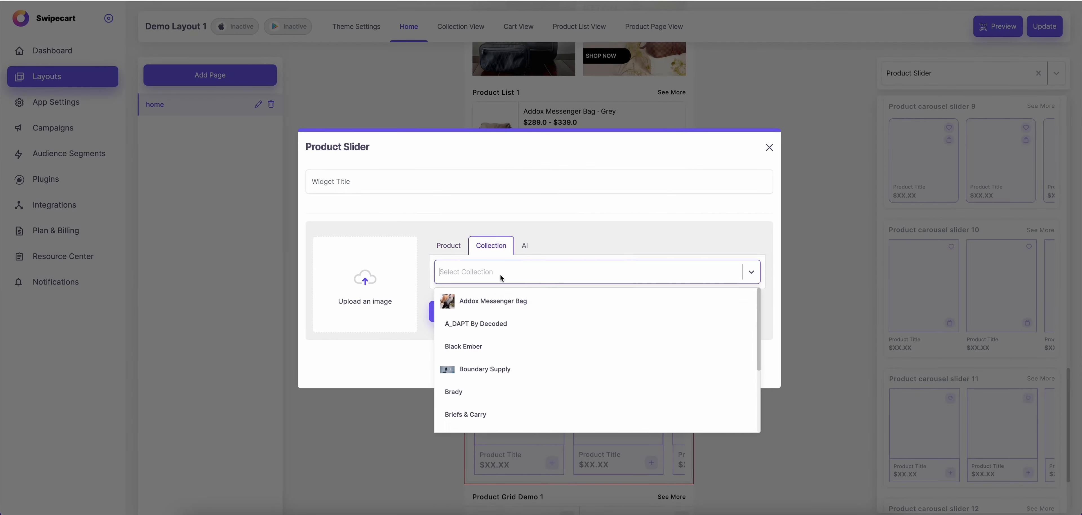
pyautogui.click(496, 373)
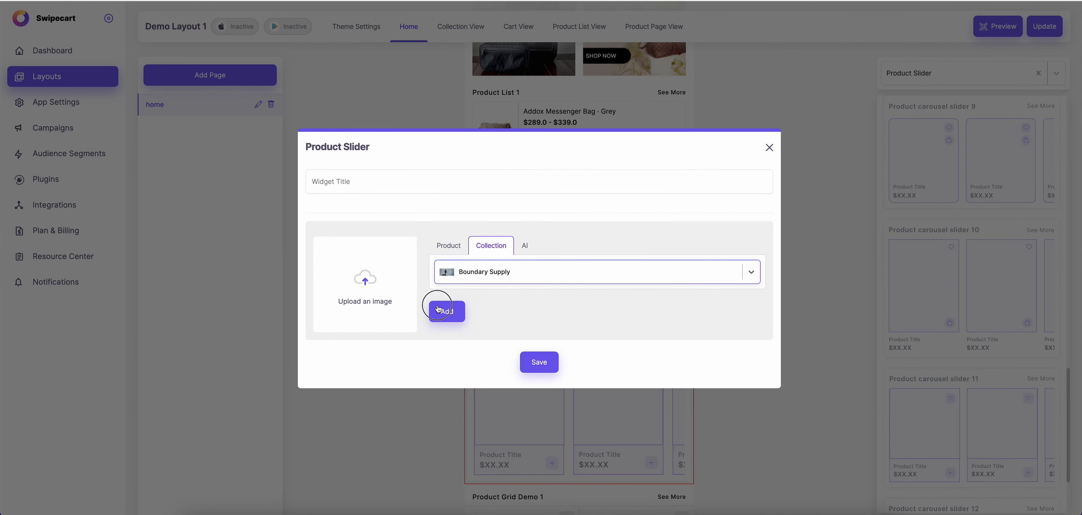
pyautogui.click(445, 310)
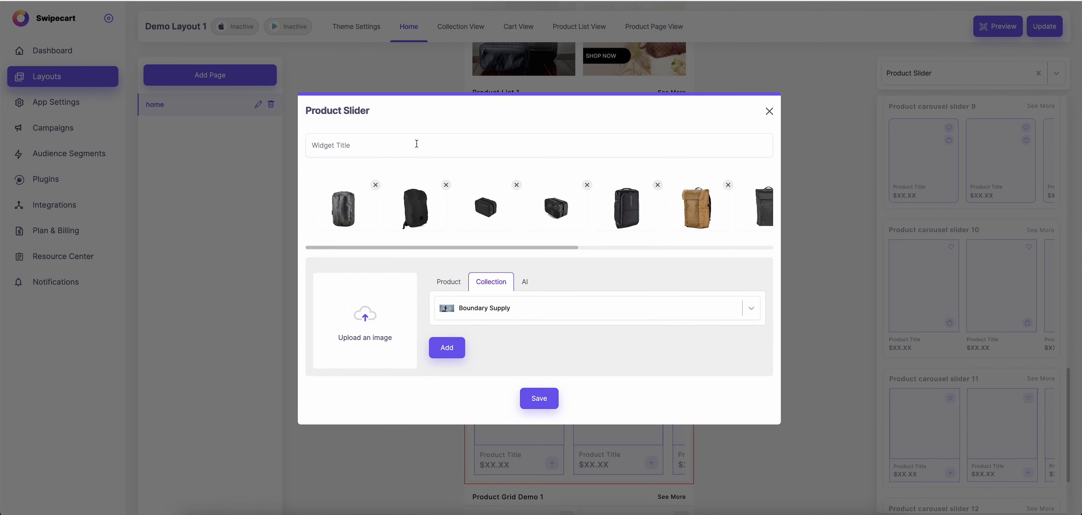
# - Title the product slider "product slider demo 1" and save its content
pyautogui.click(416, 144)
pyautogui.write('product slider demo 1')
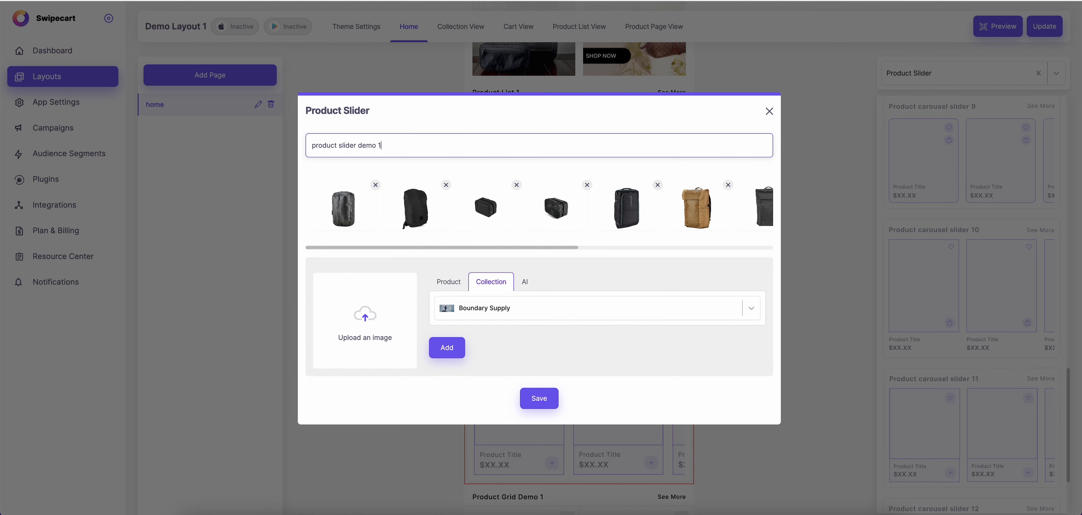
pyautogui.click(550, 404)
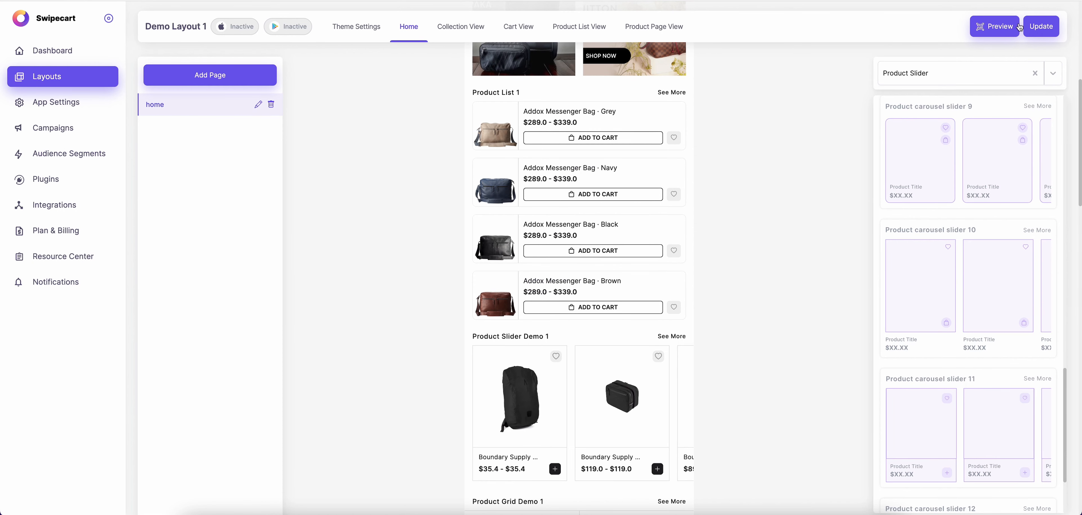
# - Update the home page with the new product slider and return to the Home layout
pyautogui.click(1040, 27)
pyautogui.click(588, 286)
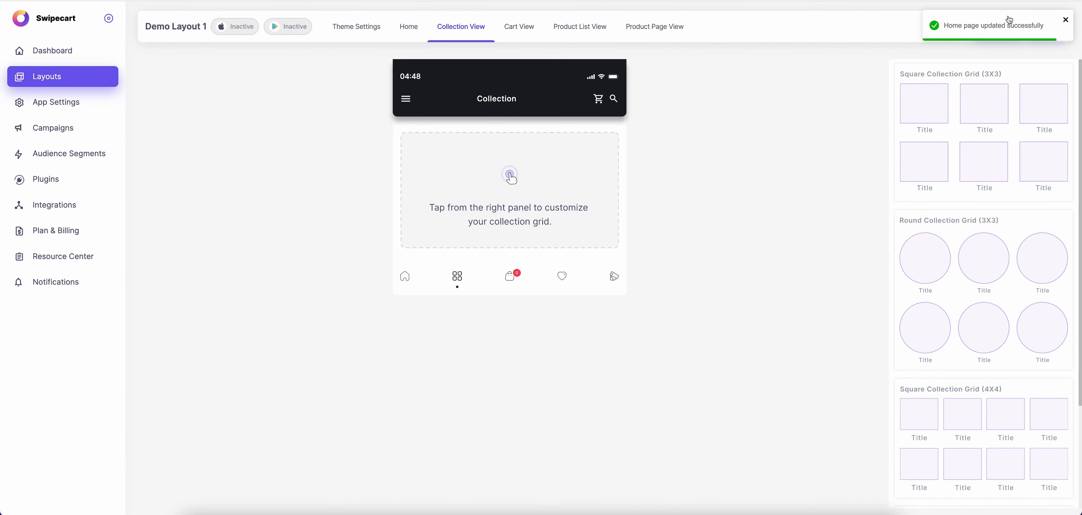
pyautogui.click(1009, 19)
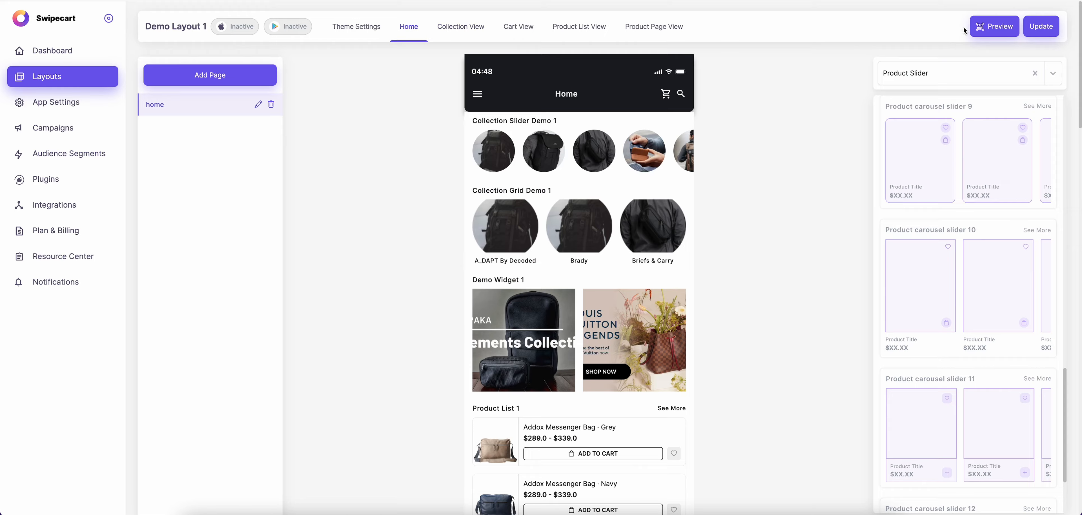
# - Bring up the app preview QR code, close it and look over the home page blocks down to the product slider
pyautogui.click(982, 27)
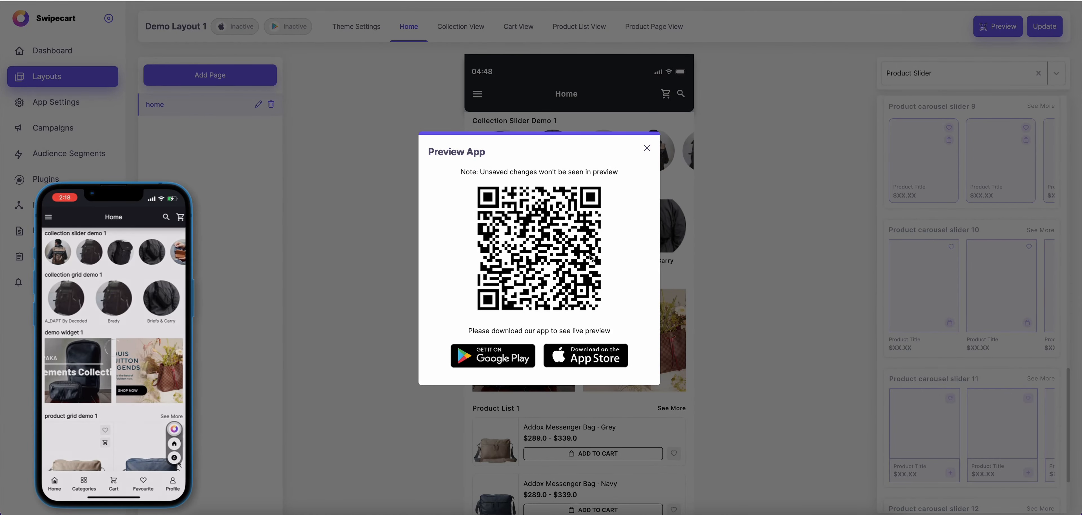
pyautogui.click(647, 148)
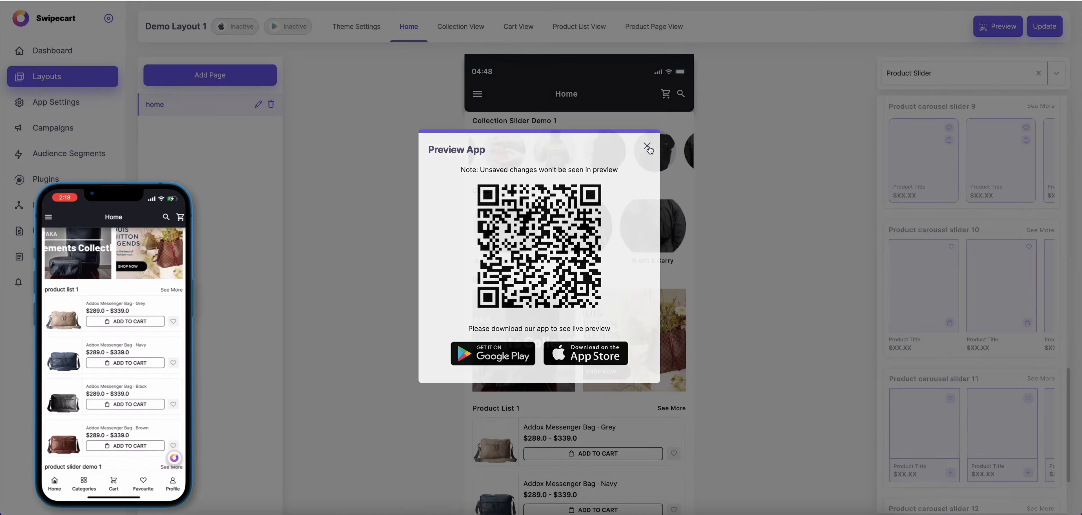
pyautogui.scroll(-2, 592, 272)
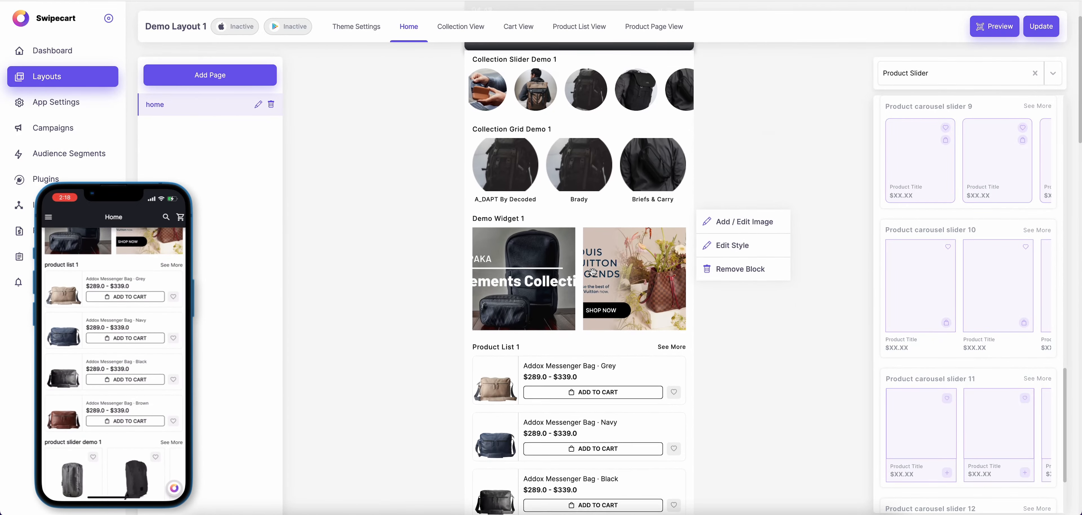
pyautogui.scroll(-5, 593, 272)
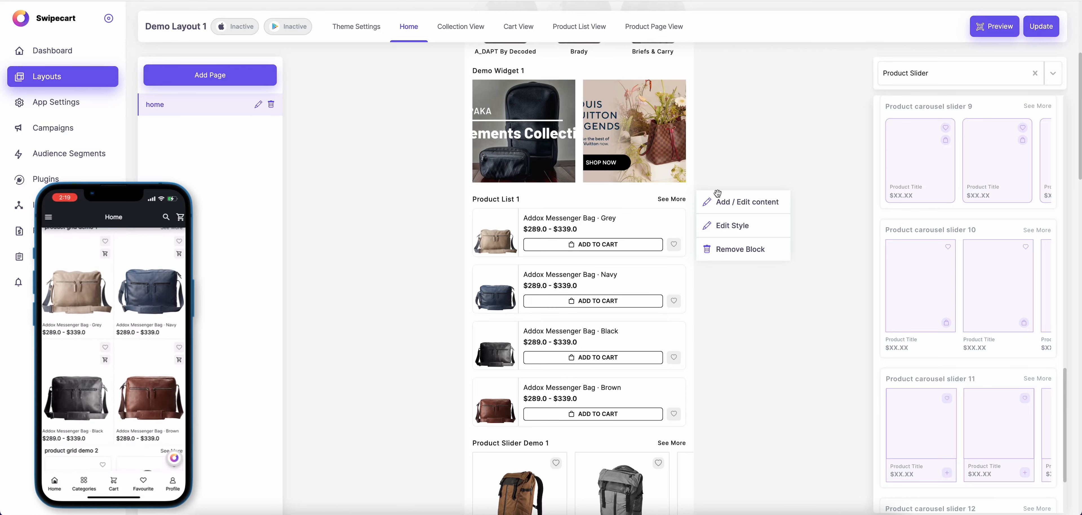
# - Open the widget filter's block types beyond Product Slider
pyautogui.click(945, 73)
pyautogui.scroll(-1, 927, 183)
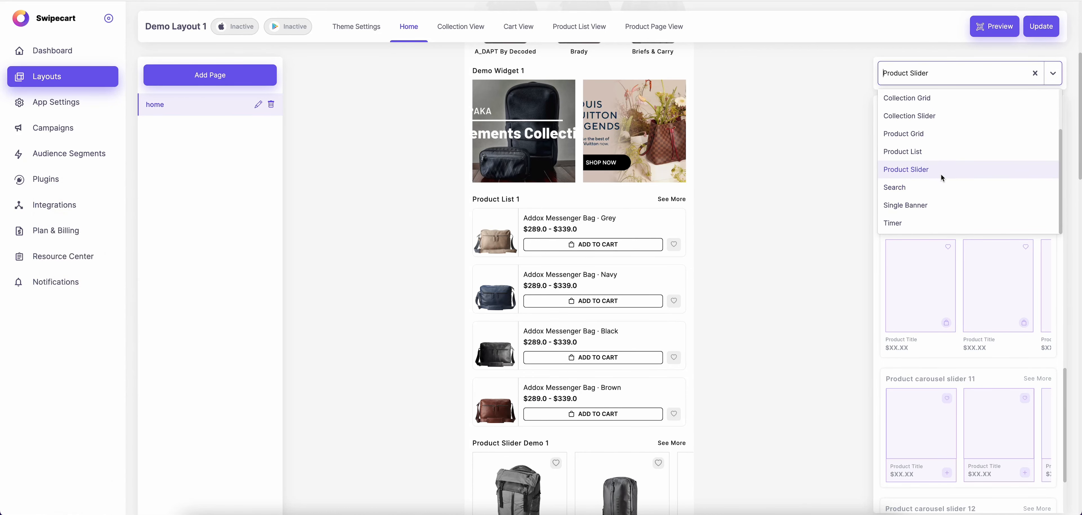
# - Add a Search block to the Home page directly above the Collection Slider Demo 1 section
pyautogui.click(930, 187)
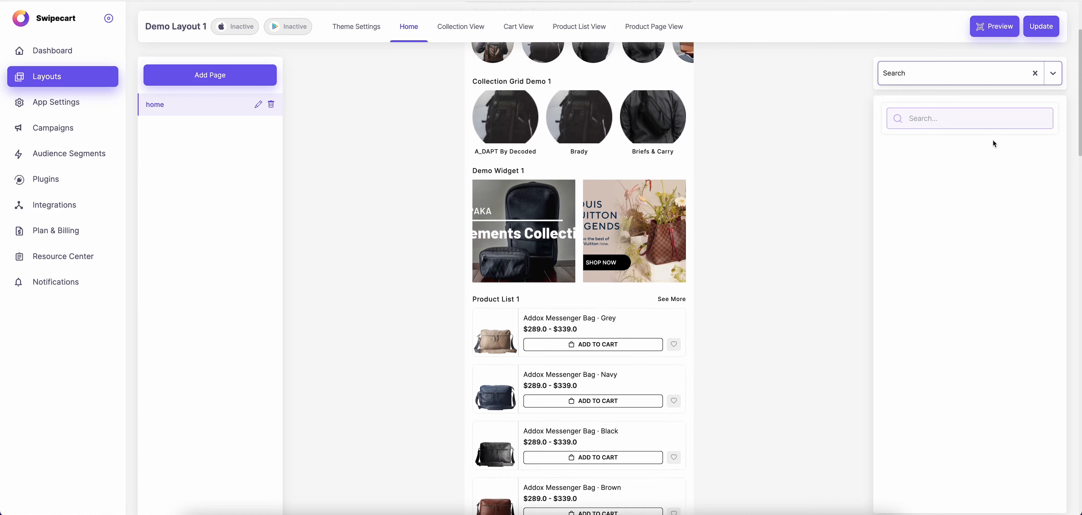
pyautogui.moveTo(961, 120); pyautogui.dragTo(575, 141)
pyautogui.moveTo(592, 147)
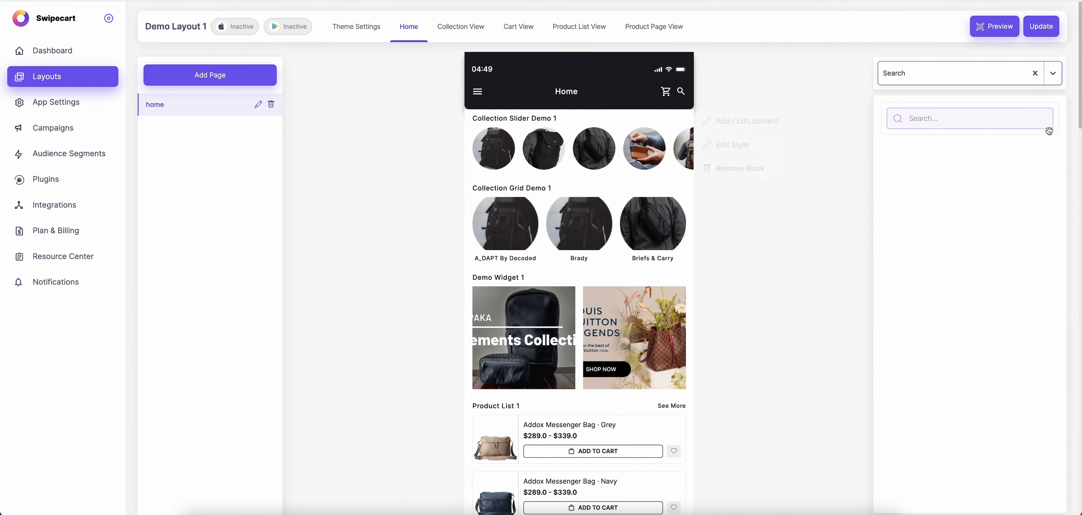
pyautogui.moveTo(977, 128); pyautogui.dragTo(977, 127)
pyautogui.moveTo(585, 142); pyautogui.dragTo(586, 141)
pyautogui.moveTo(969, 125); pyautogui.dragTo(758, 162)
pyautogui.moveTo(963, 131); pyautogui.dragTo(872, 138)
pyautogui.moveTo(952, 127); pyautogui.dragTo(573, 129)
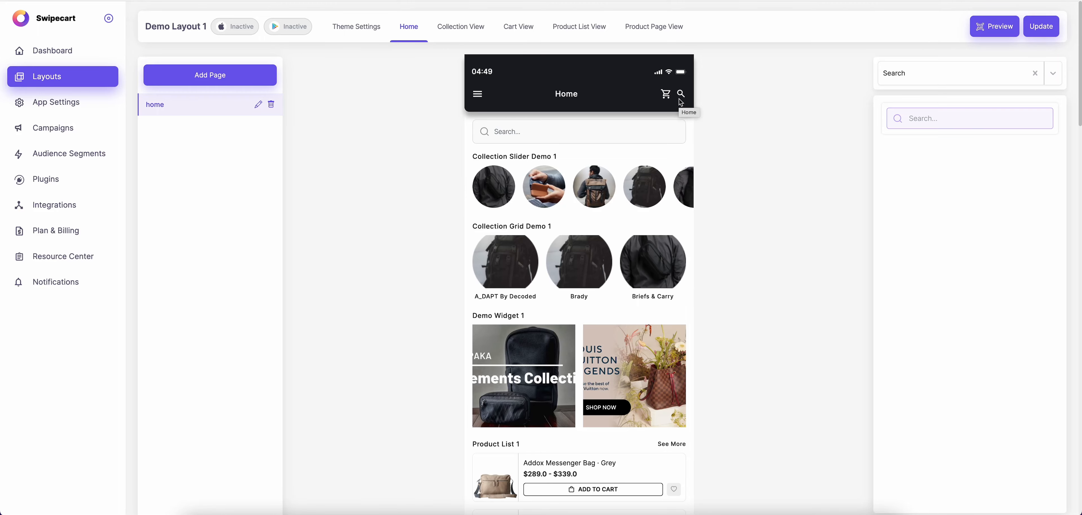
pyautogui.moveTo(650, 135)
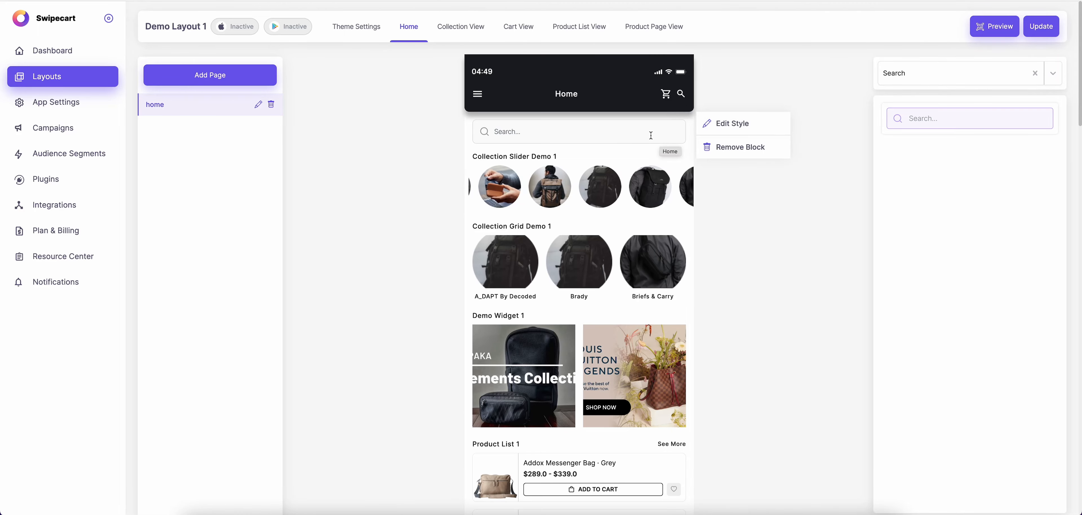
# - Update the live app with the Home page changes, check the app preview QR code, and return to the Home page layout
pyautogui.click(1040, 34)
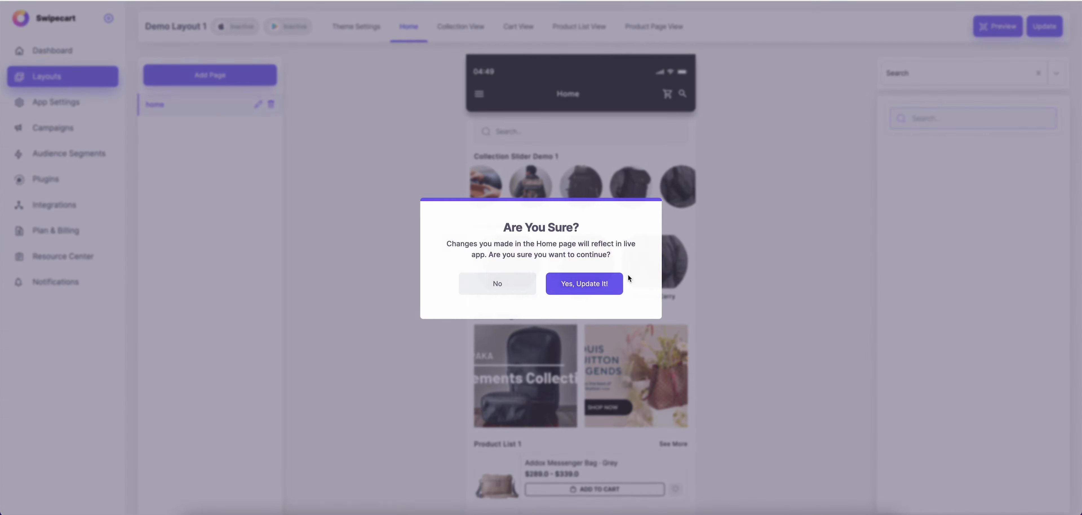
pyautogui.click(605, 284)
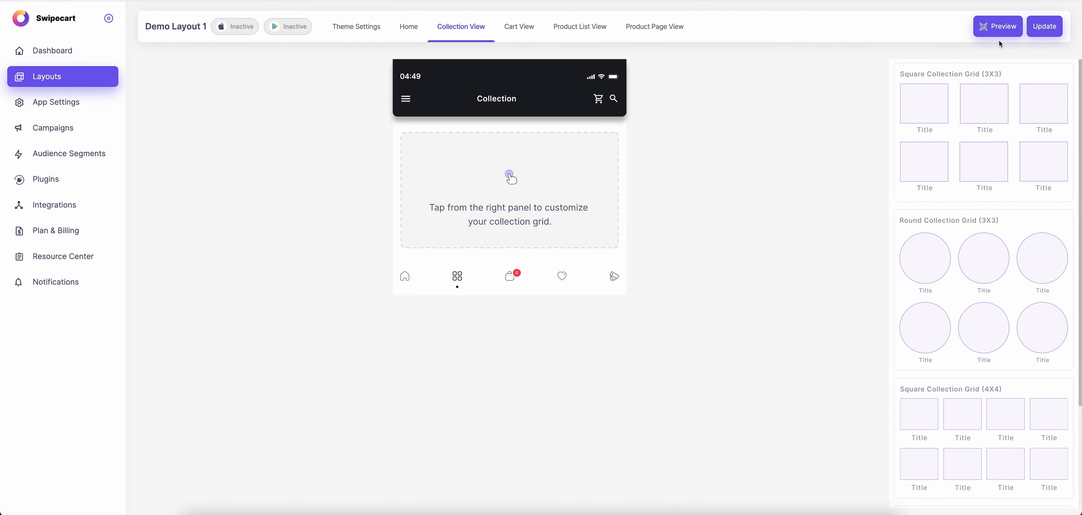
pyautogui.click(1001, 33)
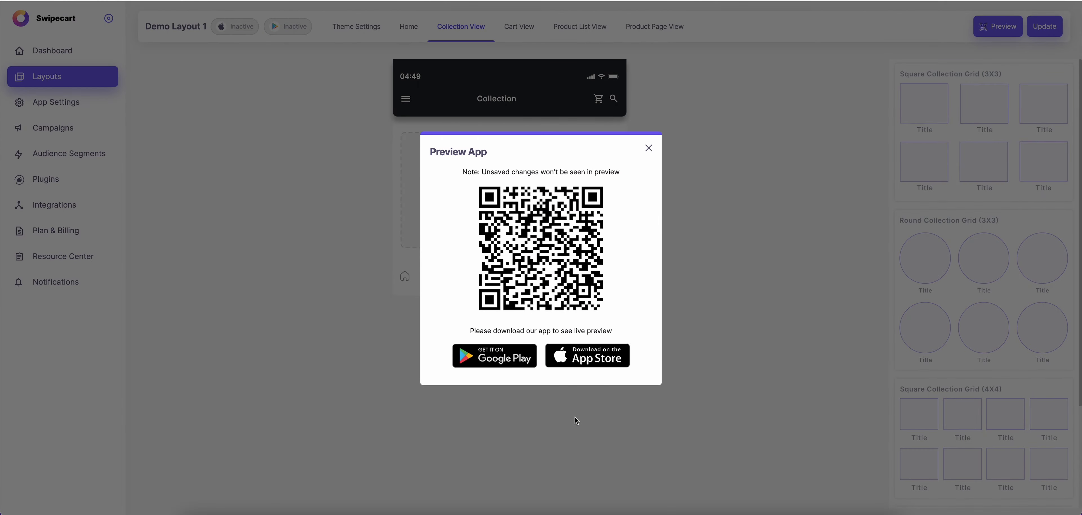
pyautogui.click(649, 149)
pyautogui.click(408, 25)
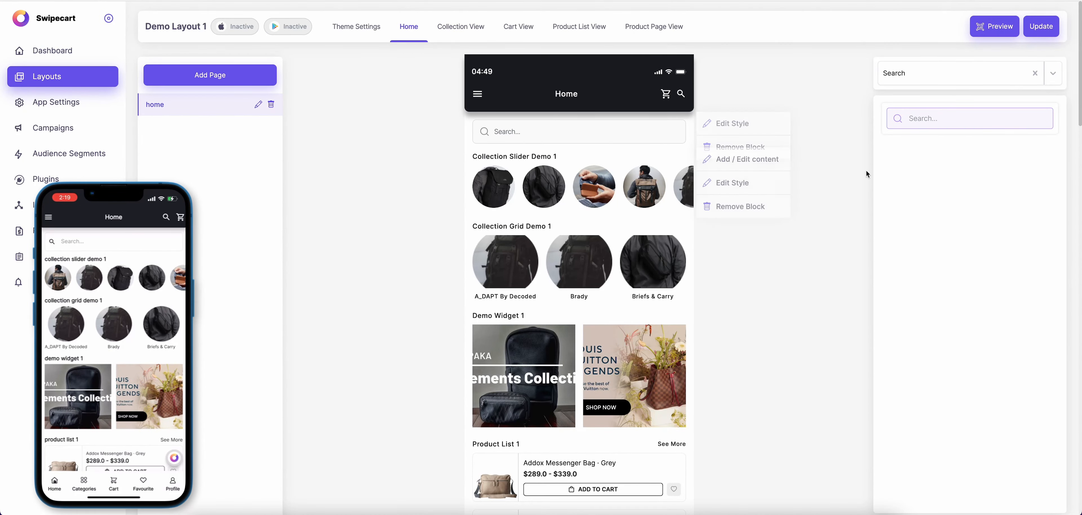
# - Switch the widget list to Single Banner and look through the available banner aspect ratios
pyautogui.click(945, 73)
pyautogui.scroll(-2, 959, 195)
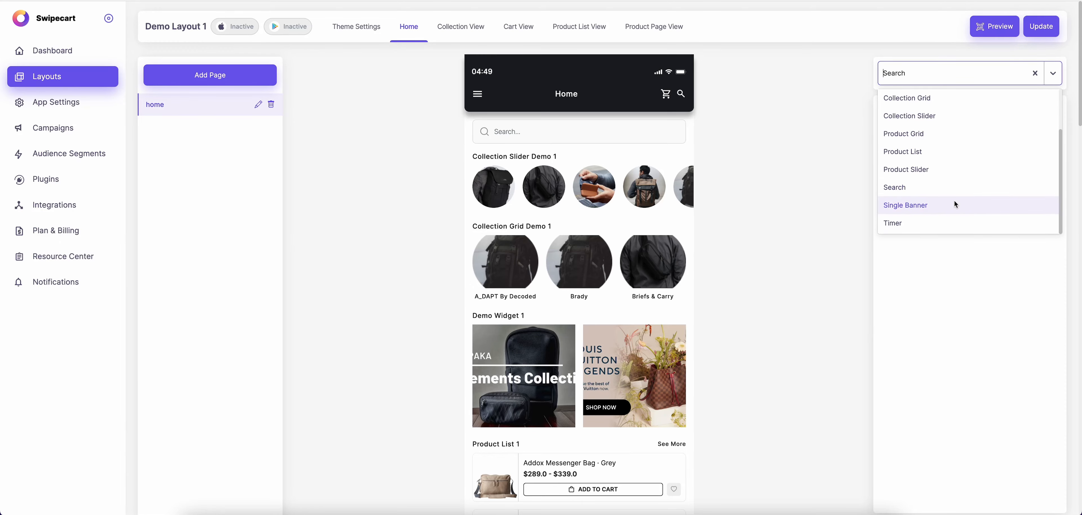
pyautogui.click(952, 202)
pyautogui.scroll(-10, 996, 182)
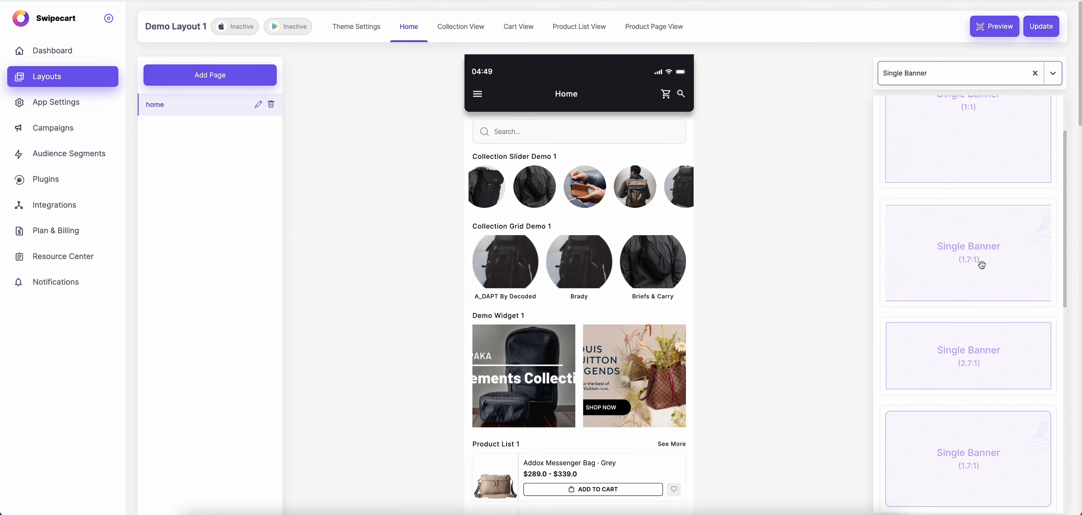
pyautogui.scroll(5, 966, 252)
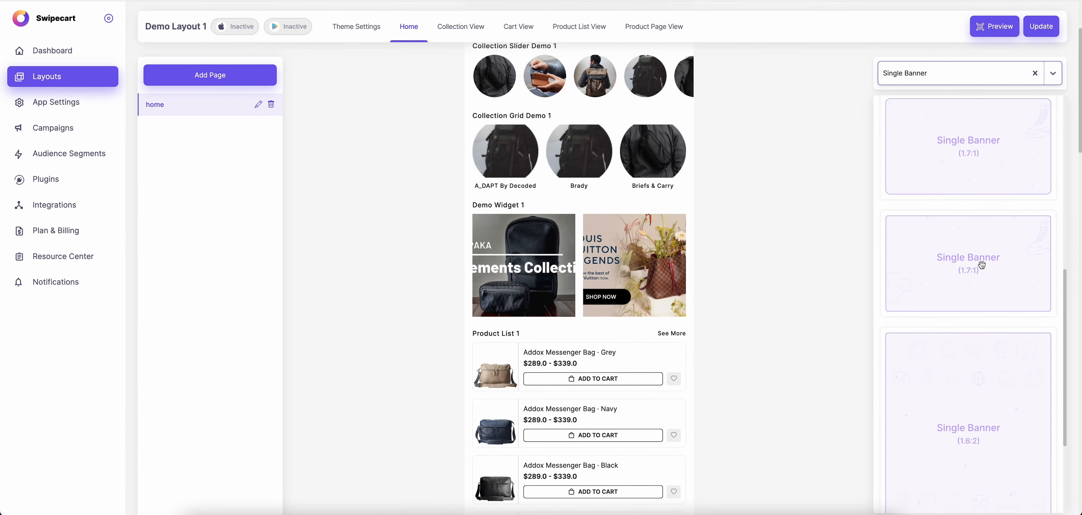
pyautogui.scroll(-3, 956, 230)
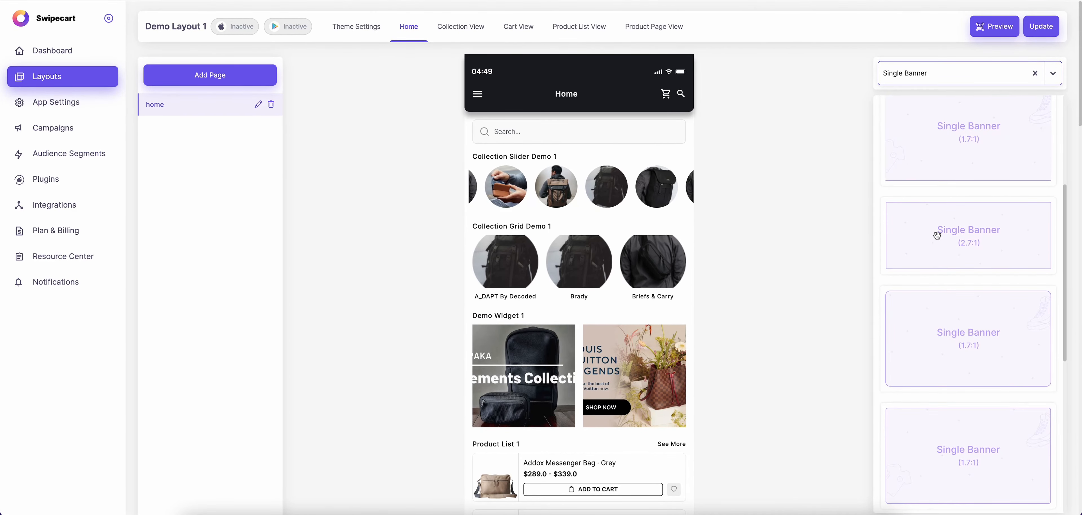
pyautogui.scroll(-2, 993, 258)
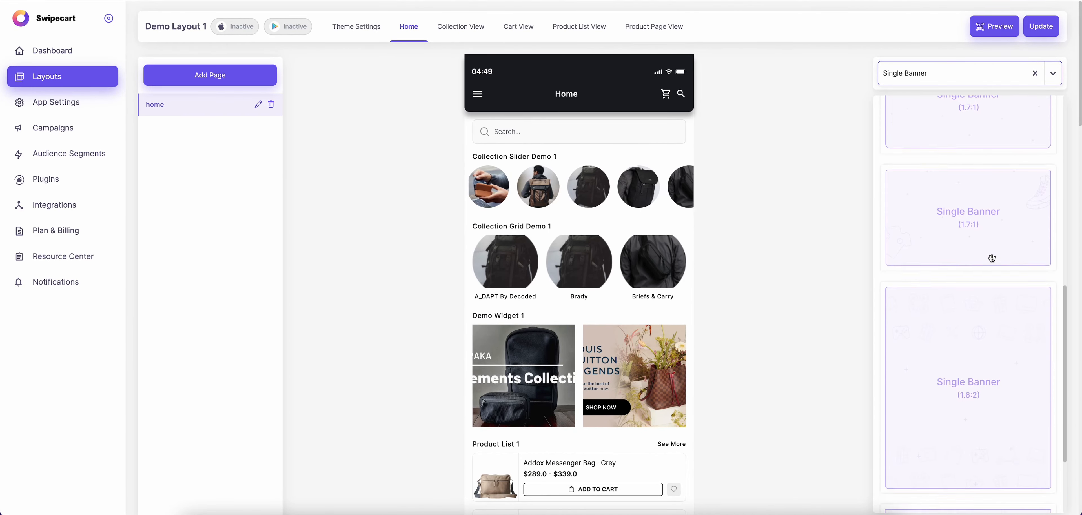
pyautogui.scroll(5, 958, 297)
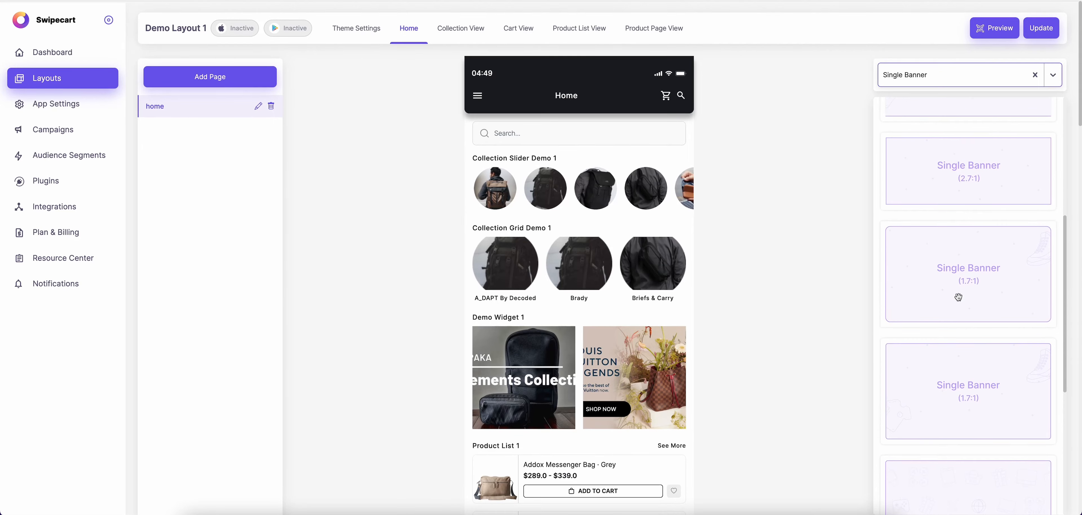
# - Try to add a 1.7:1 single banner below the search block and find its image in the Home folder
pyautogui.moveTo(968, 345); pyautogui.dragTo(620, 205)
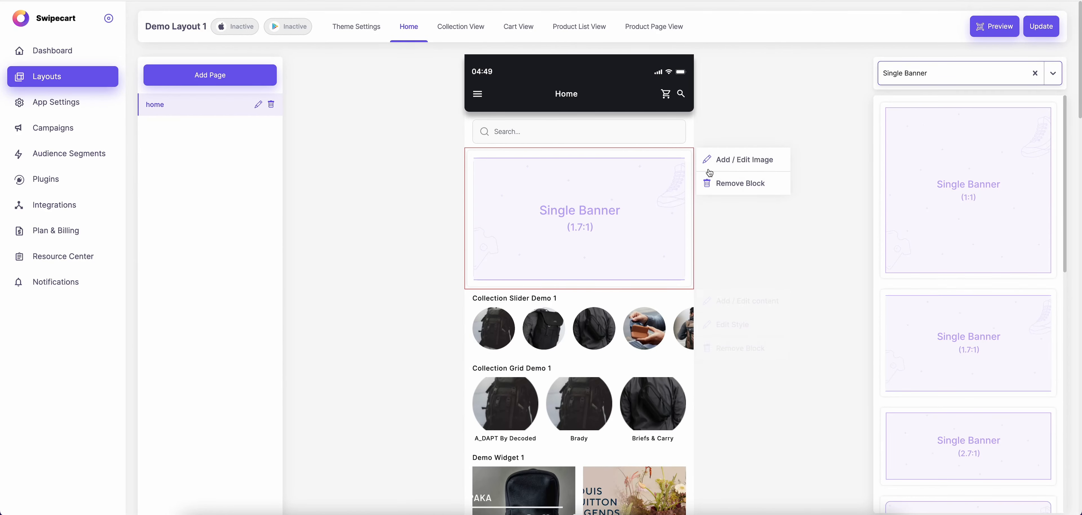
pyautogui.click(728, 161)
pyautogui.click(746, 167)
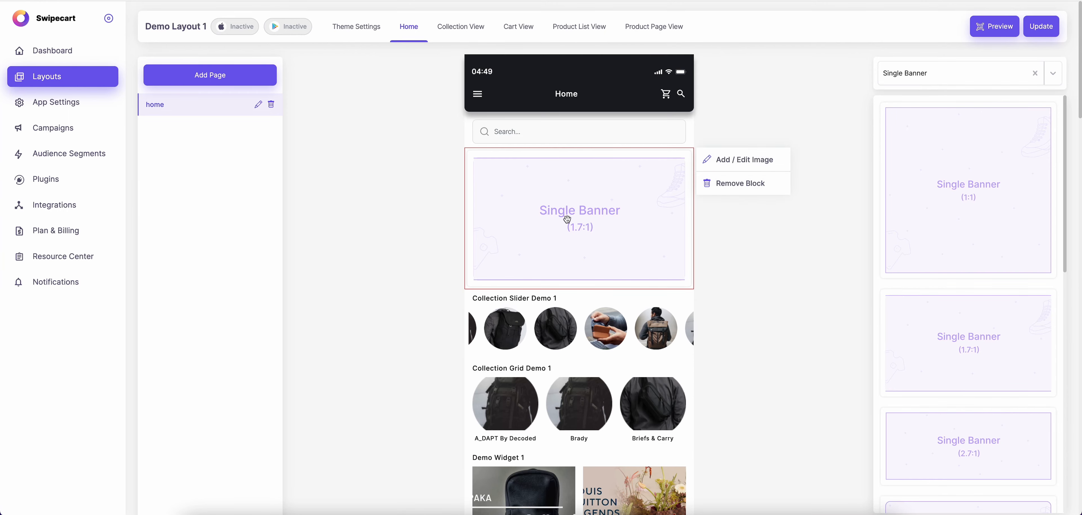
pyautogui.click(723, 160)
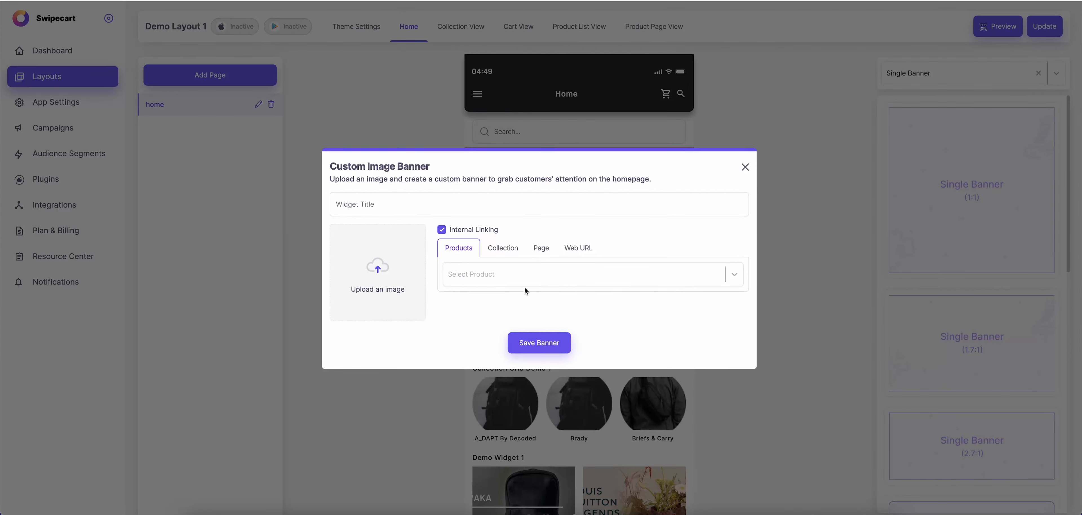
pyautogui.click(396, 273)
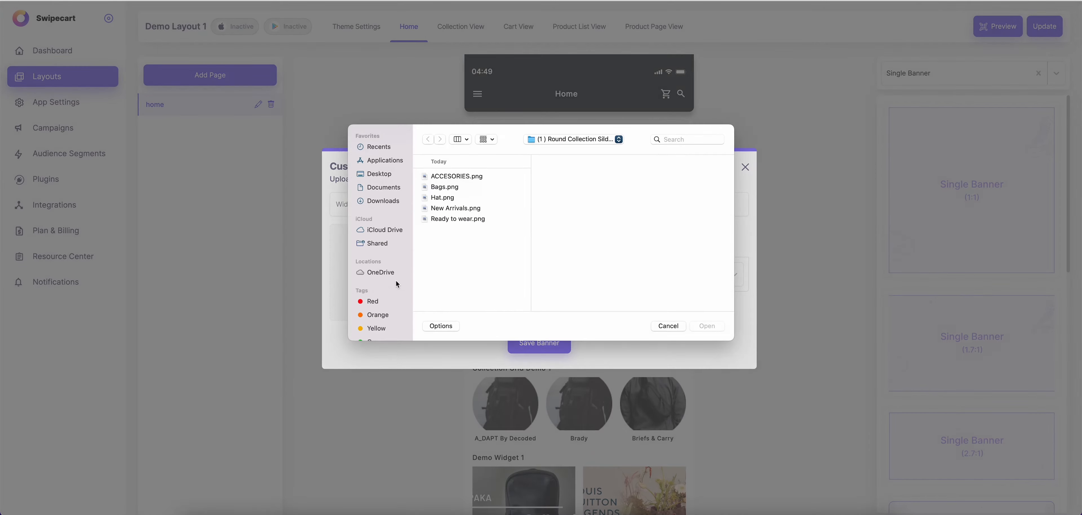
pyautogui.click(584, 146)
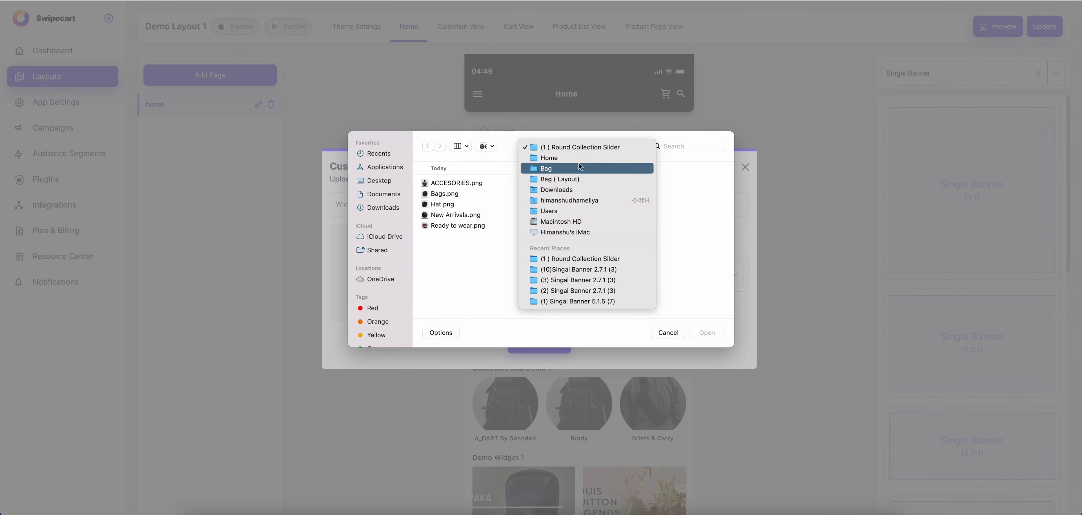
pyautogui.click(563, 158)
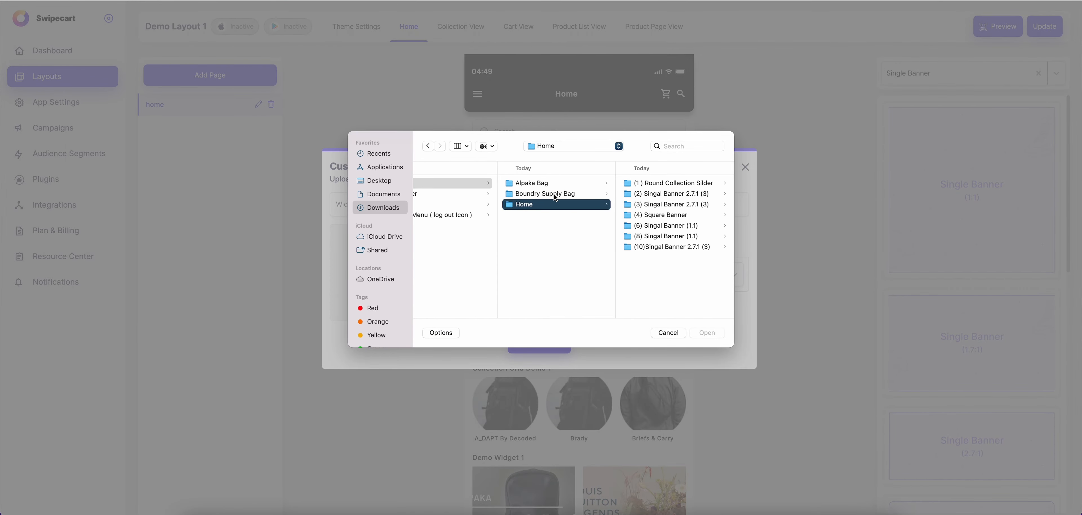
pyautogui.hscroll(-2, 555, 211)
pyautogui.hscroll(2, 555, 211)
pyautogui.click(663, 333)
pyautogui.click(746, 167)
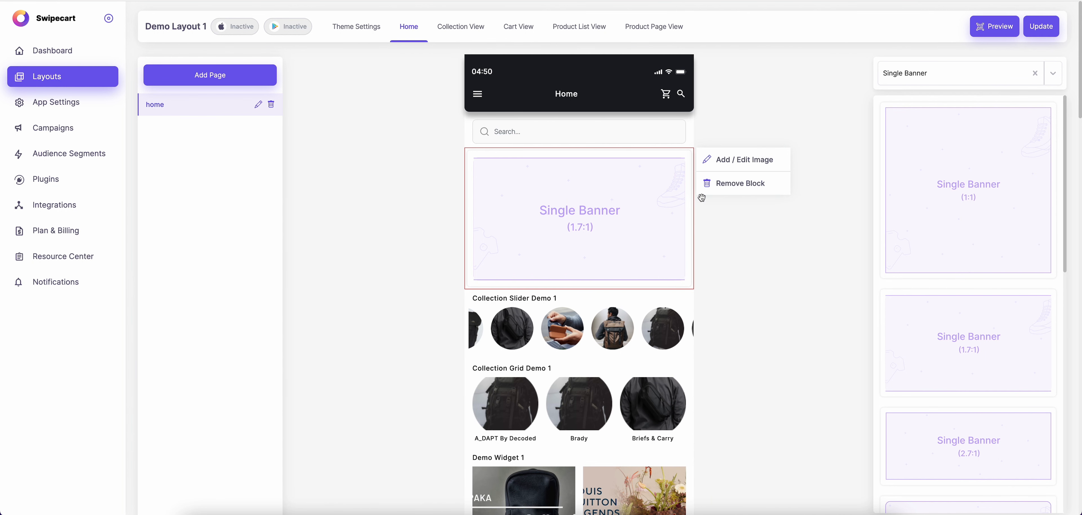
# - Place a 2.7:1 single banner below the search block and upload desktop_banner_v2.gif from the (10)Singal Banner 2.7.1 (3) folder
pyautogui.scroll(-3, 994, 389)
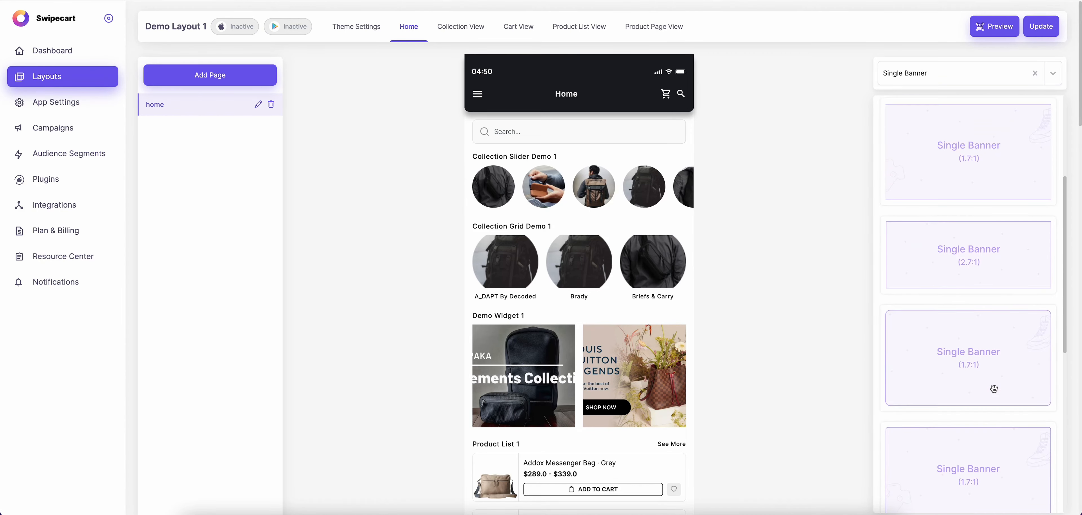
pyautogui.moveTo(993, 295); pyautogui.dragTo(604, 203)
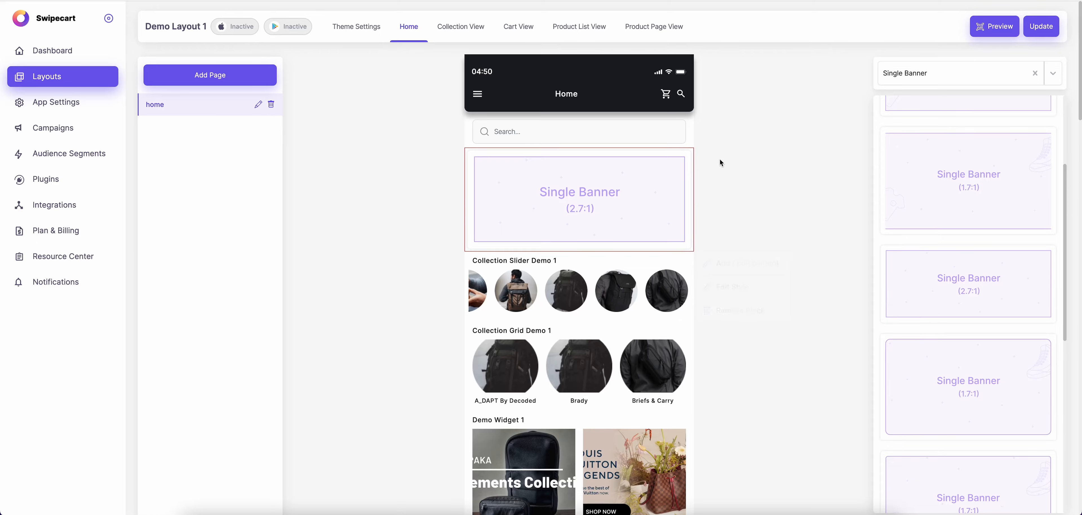
pyautogui.click(740, 158)
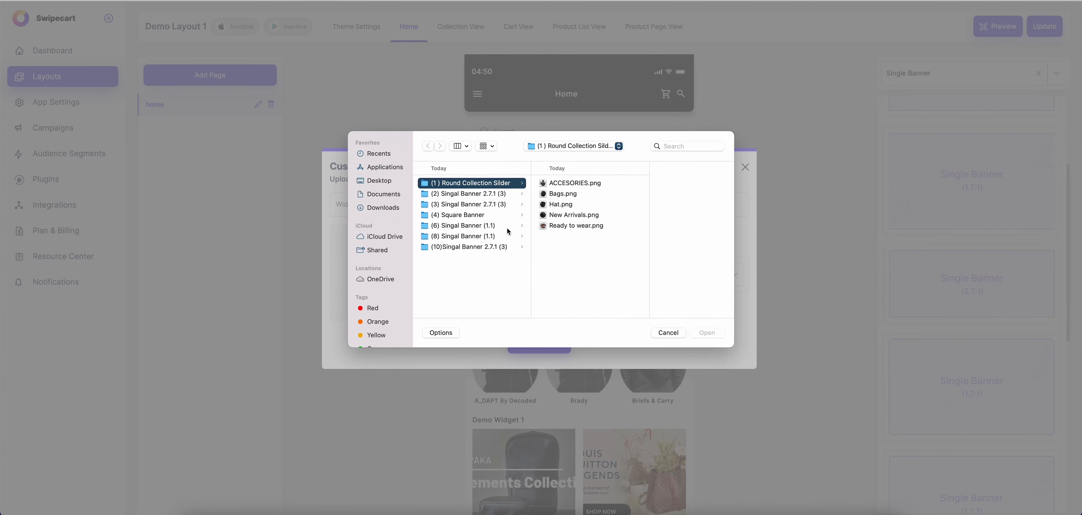
pyautogui.click(524, 243)
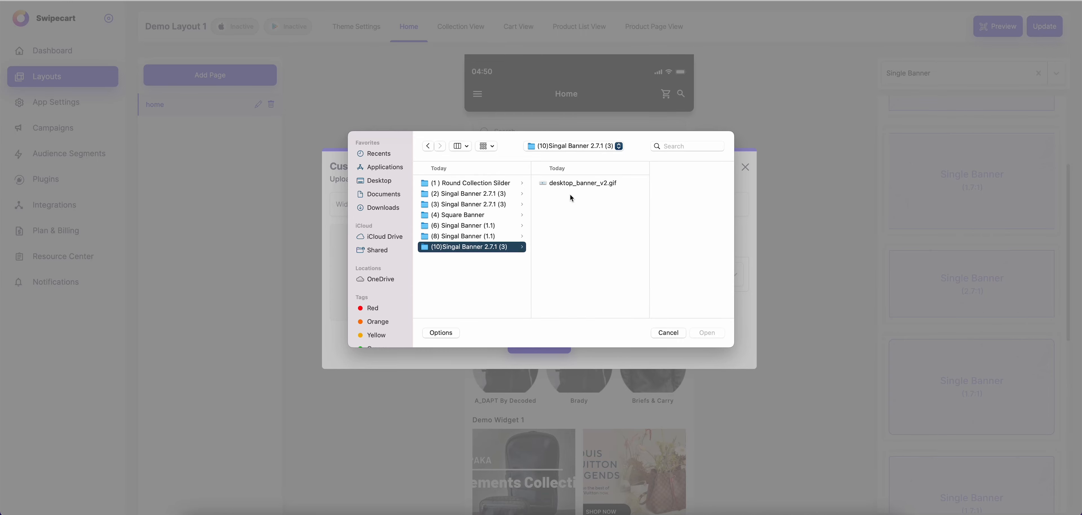
pyautogui.click(574, 185)
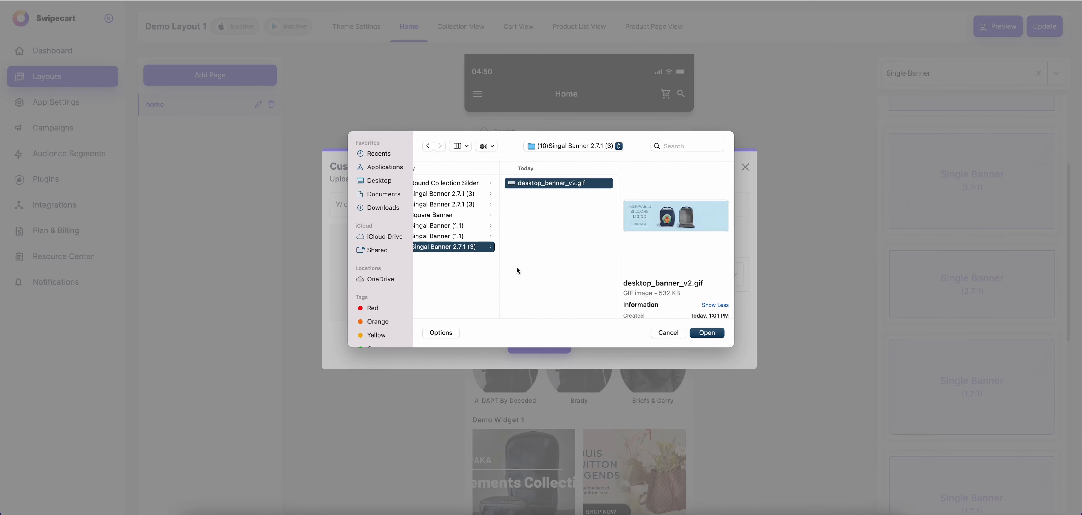
pyautogui.hscroll(-2, 517, 267)
pyautogui.hscroll(2, 515, 230)
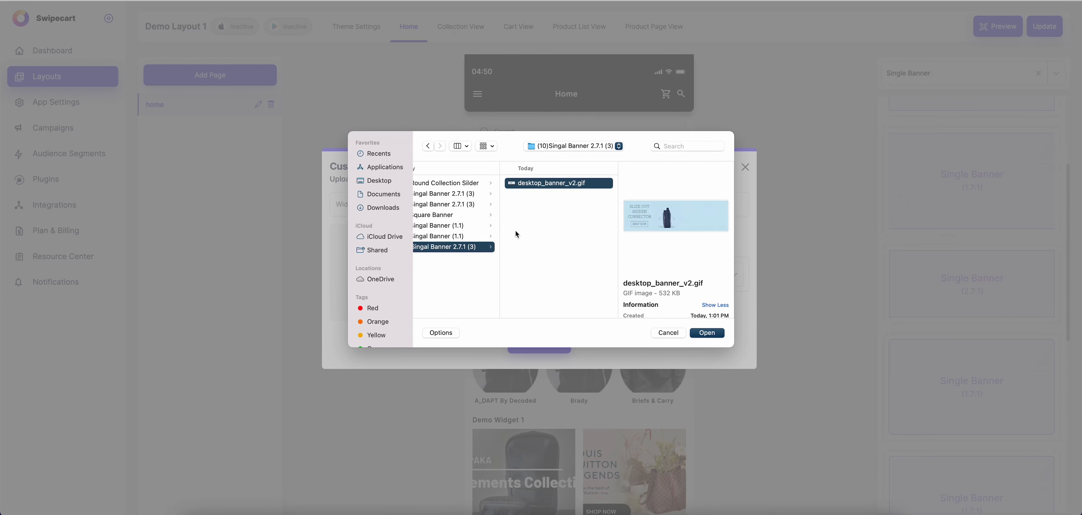
pyautogui.click(710, 334)
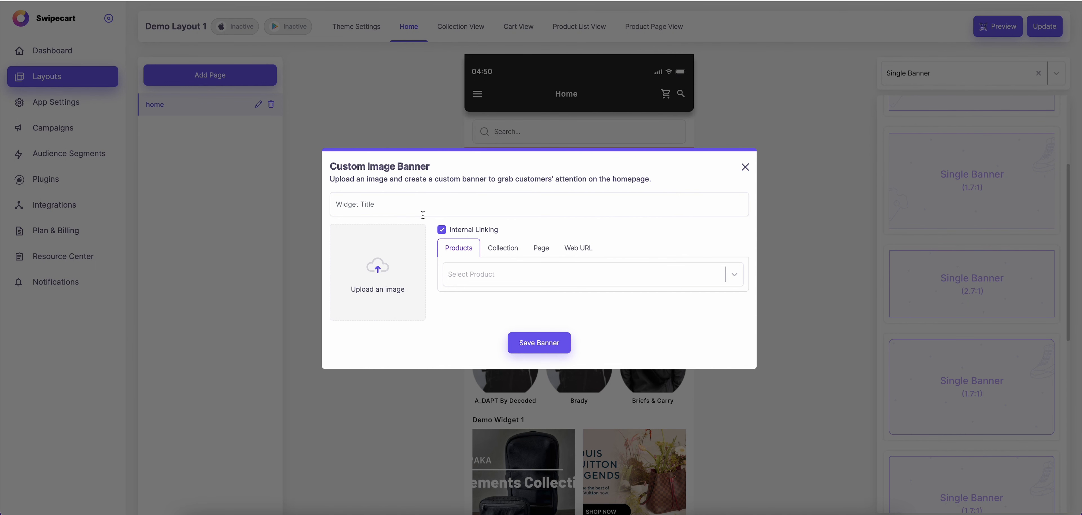
# - Title the banner "single banner 1", turn off internal linking, and save the banner
pyautogui.click(426, 206)
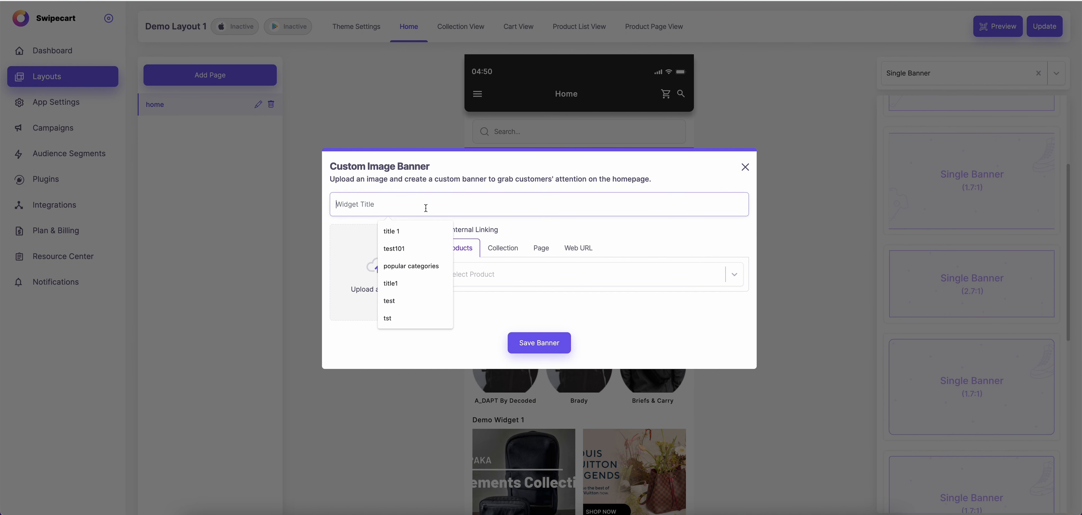
pyautogui.write('single nbann')
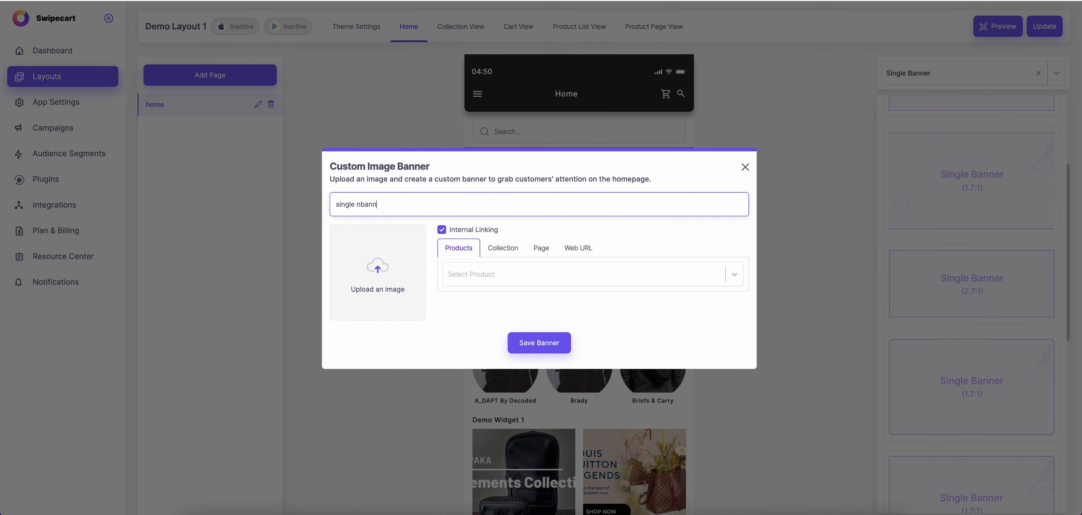
pyautogui.write('e')
pyautogui.press('BackSpace')
pyautogui.press('BackSpace')
pyautogui.press('BackSpace')
pyautogui.press('BackSpace')
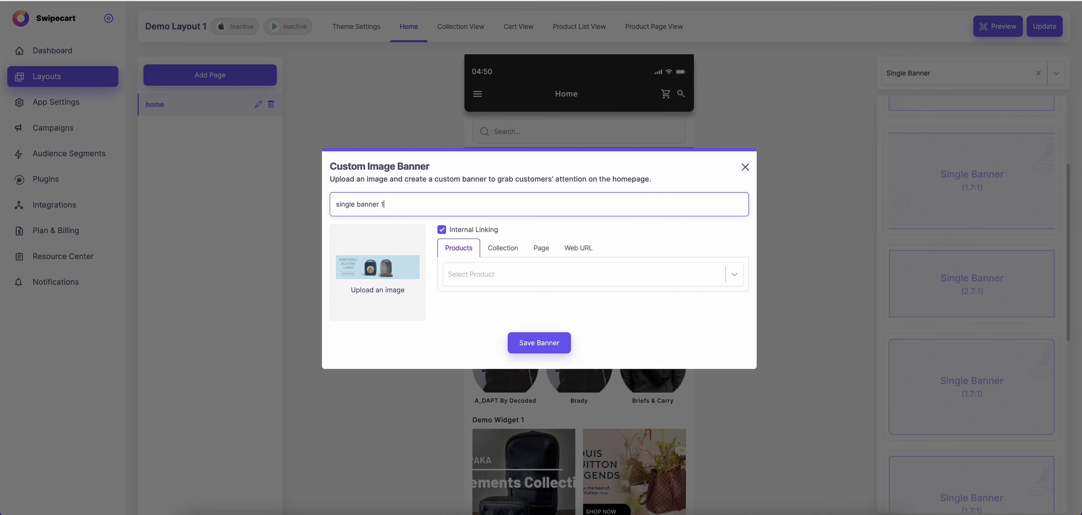
pyautogui.click(442, 230)
pyautogui.click(563, 352)
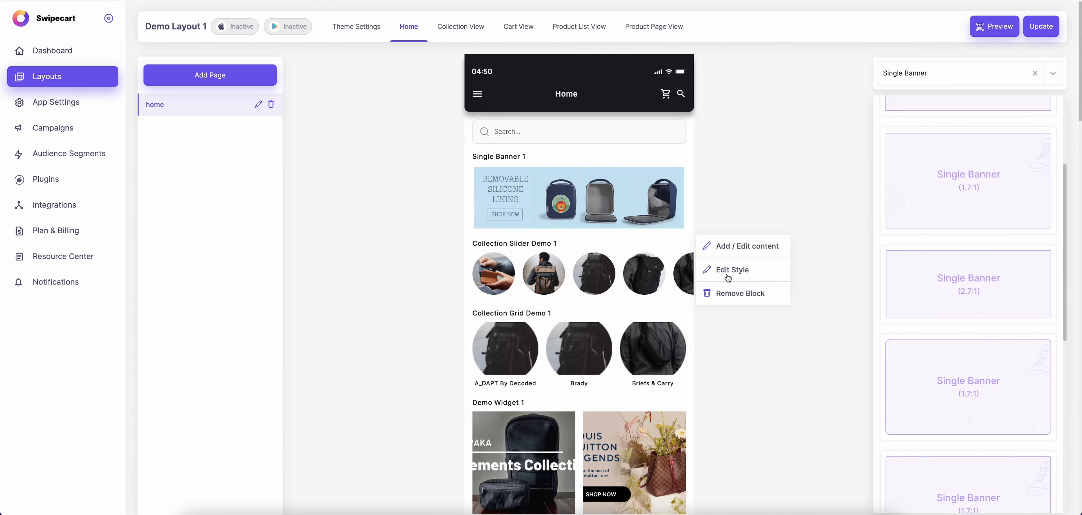
# - Review the style options of the Single Banner 1 block without changing any of them
pyautogui.moveTo(676, 199)
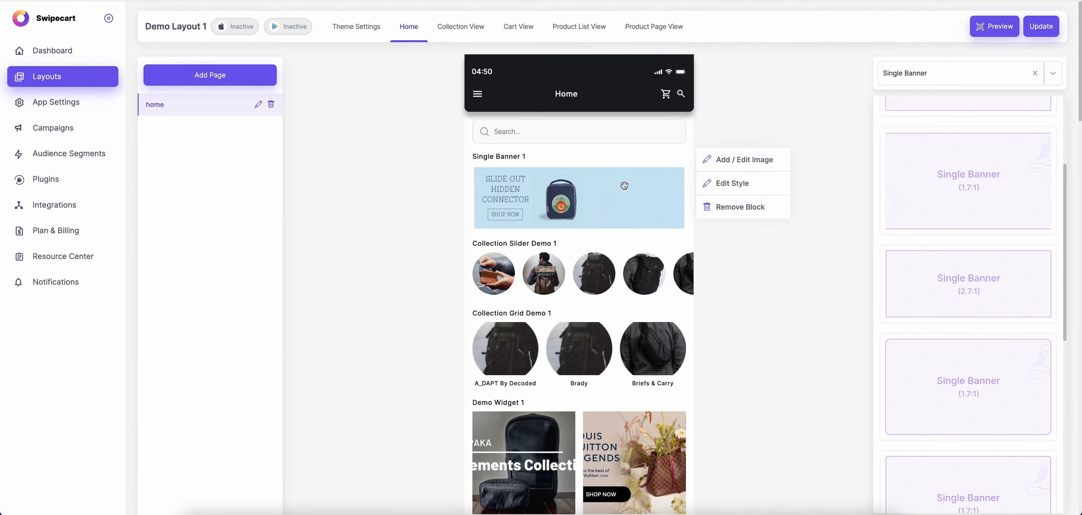
pyautogui.click(710, 183)
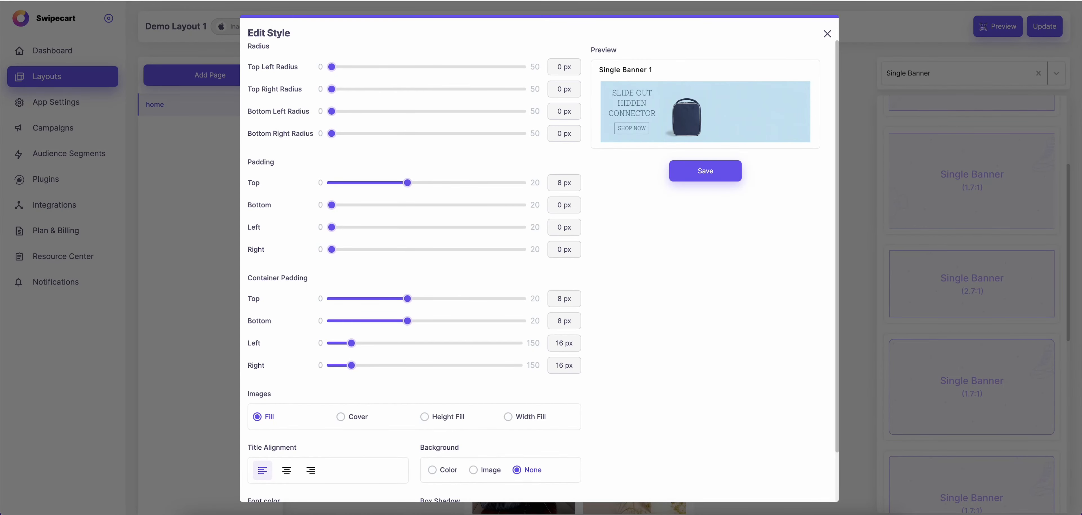
pyautogui.click(827, 34)
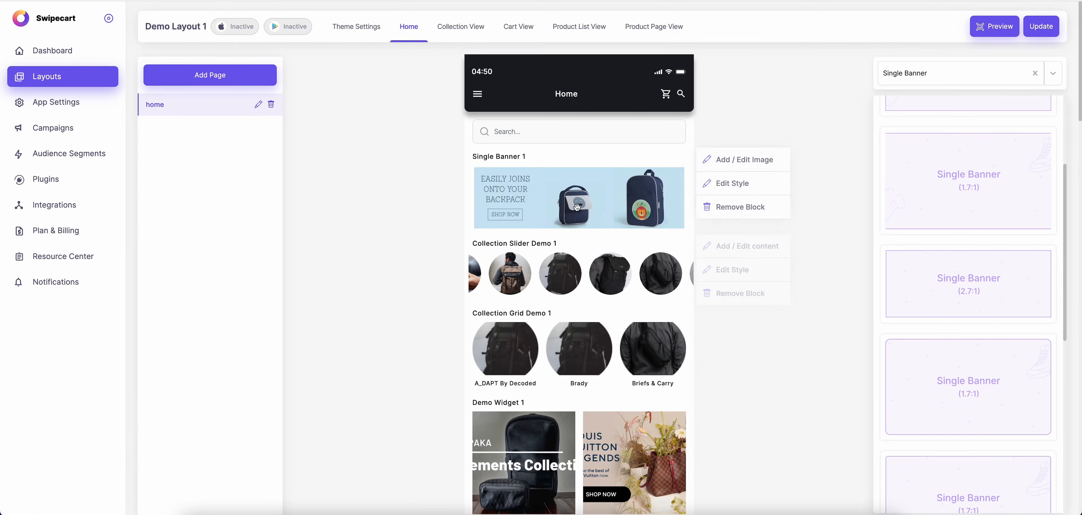
# - Set Single Banner 1's bottom container padding to 20 px, raise its top container padding and bottom padding to the maximum, and save the style
pyautogui.click(766, 181)
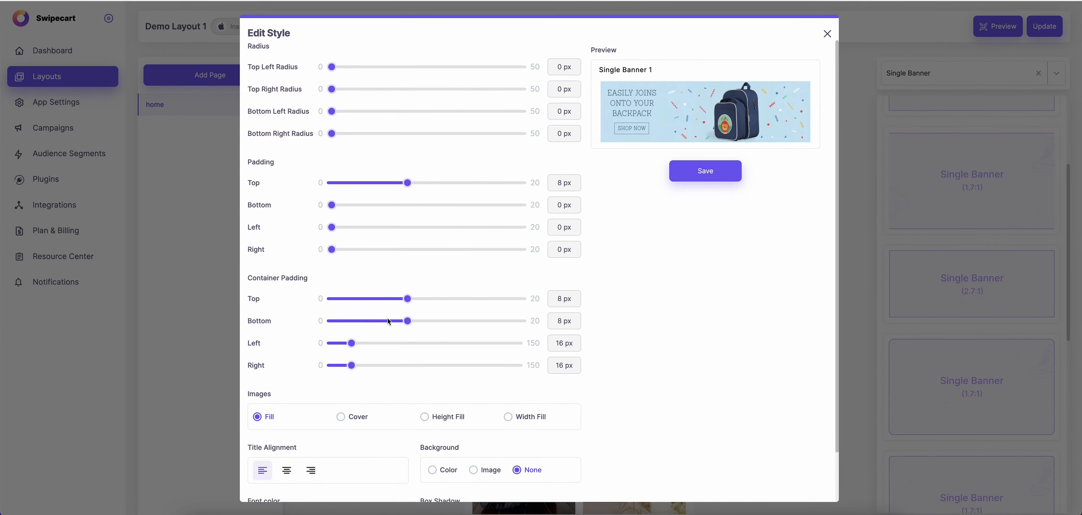
pyautogui.moveTo(405, 322); pyautogui.dragTo(521, 321)
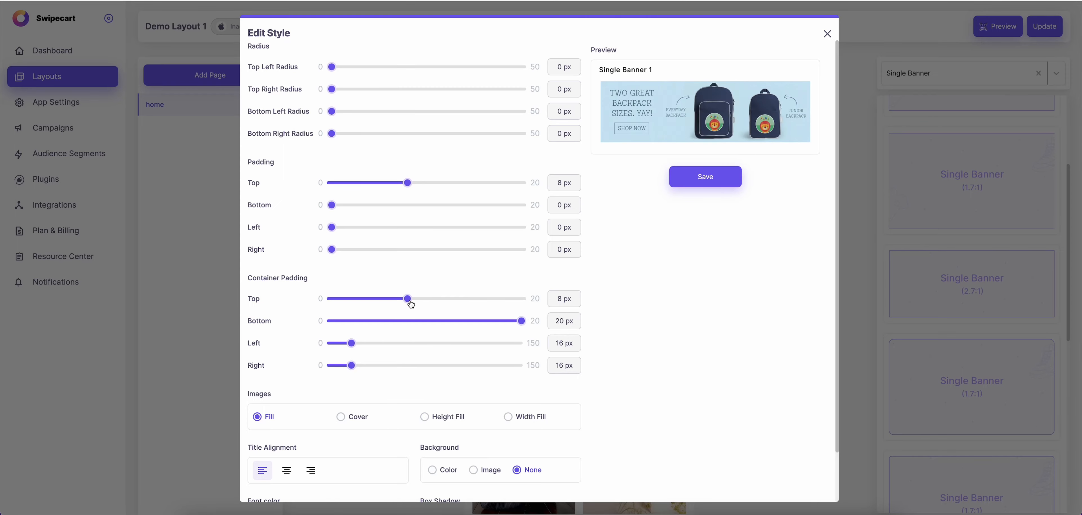
pyautogui.moveTo(407, 299); pyautogui.dragTo(524, 299)
pyautogui.moveTo(406, 183)
pyautogui.mouseDown()
pyautogui.moveTo(509, 183)
pyautogui.moveTo(402, 187)
pyautogui.mouseUp()
pyautogui.moveTo(332, 206); pyautogui.dragTo(539, 215)
pyautogui.click(690, 196)
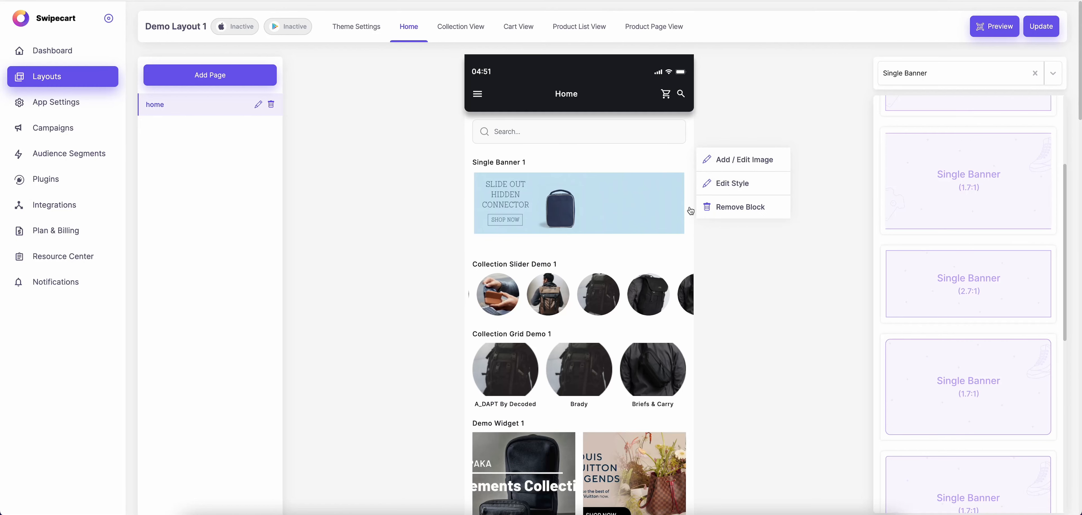
# - Update the Home page with the restyled banner and check it in the app preview
pyautogui.click(1025, 30)
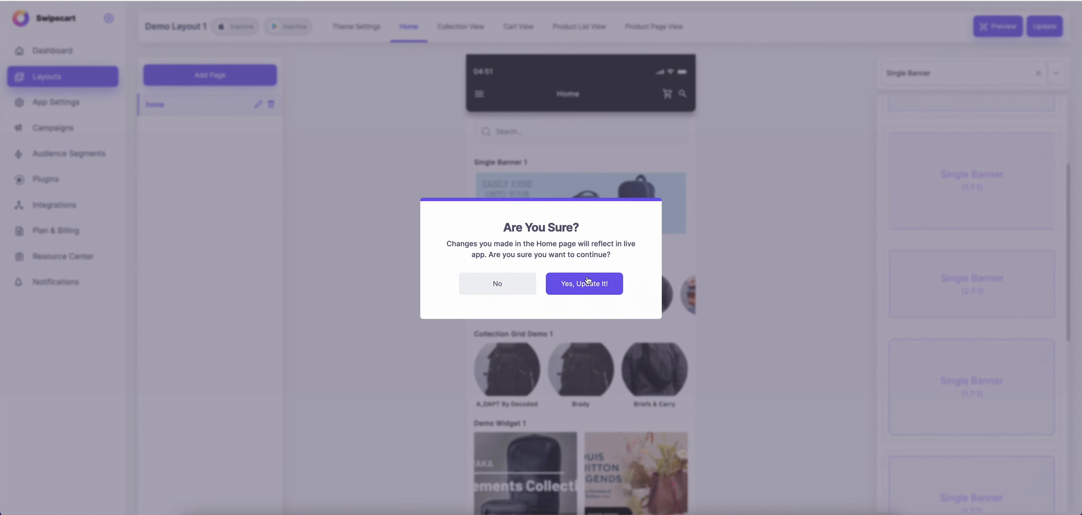
pyautogui.click(582, 282)
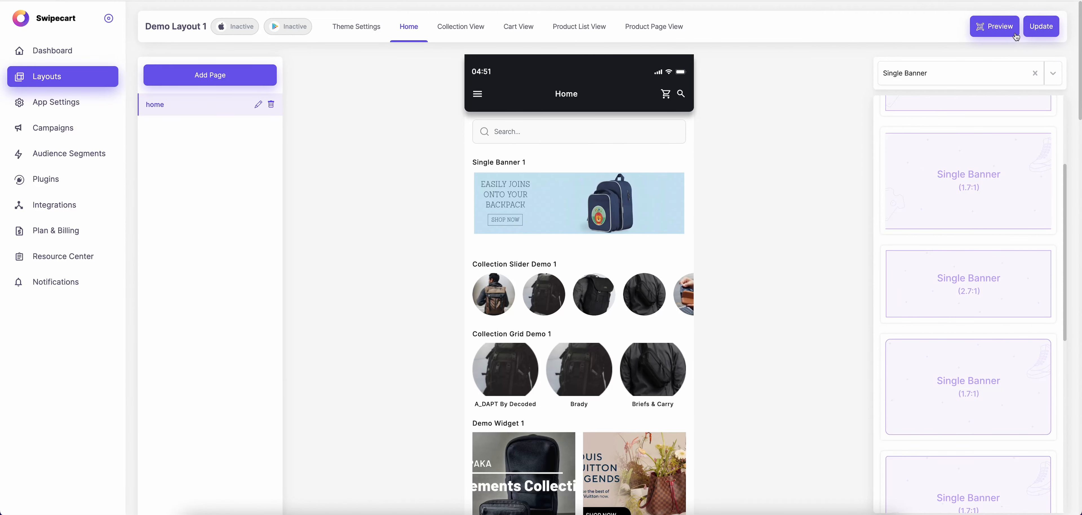
pyautogui.click(1008, 29)
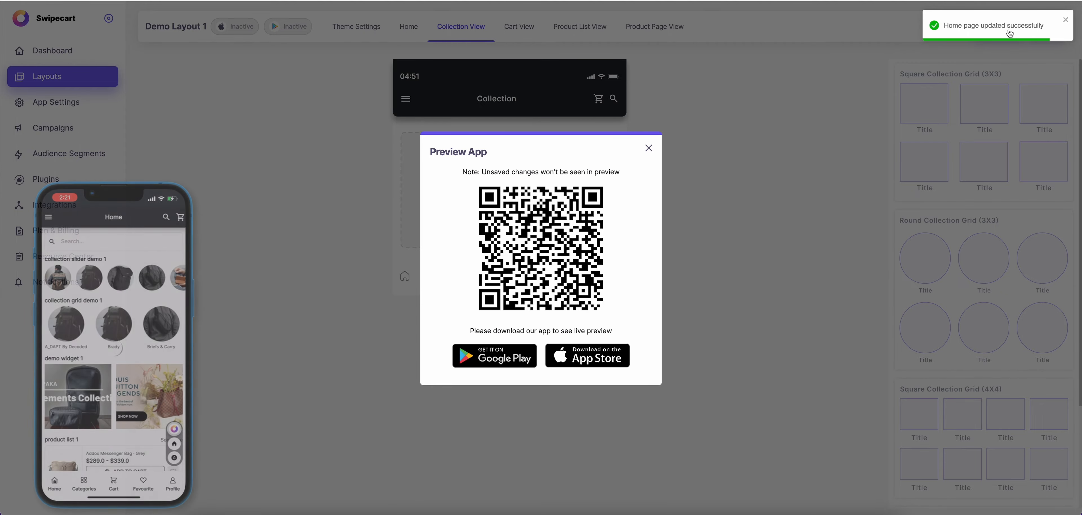
pyautogui.click(1068, 22)
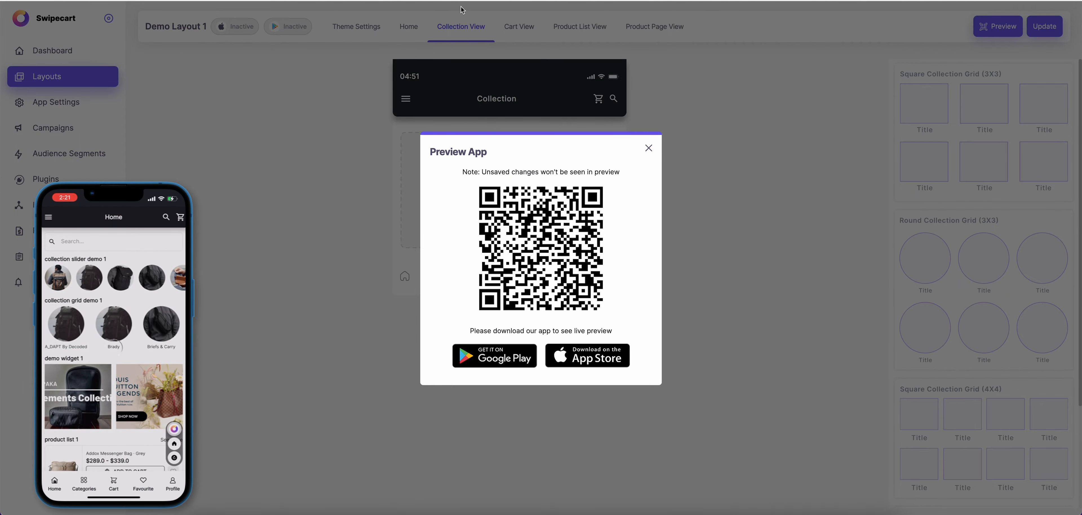
pyautogui.click(649, 148)
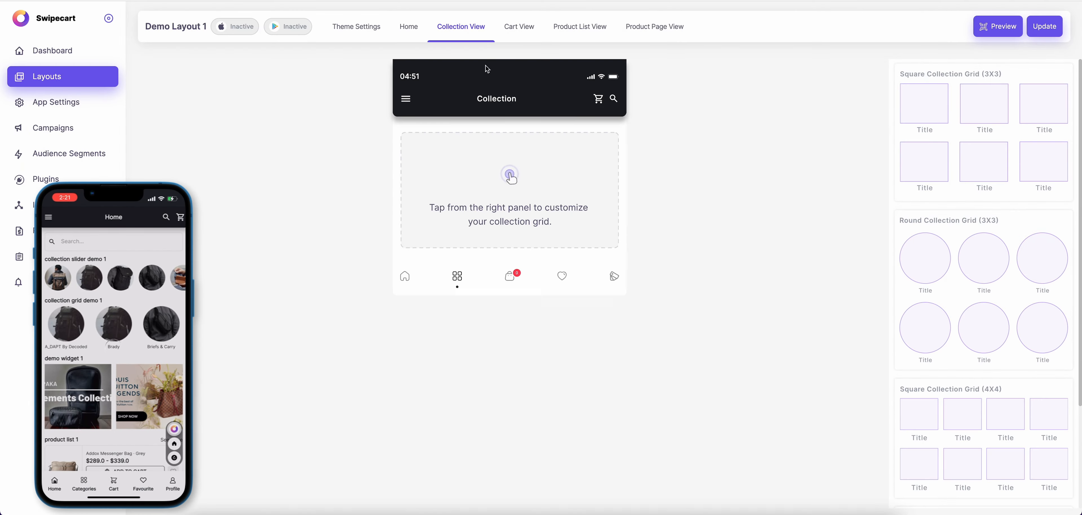
# - Add a Timer widget to the Home page between the search block and Single Banner 1
pyautogui.click(403, 27)
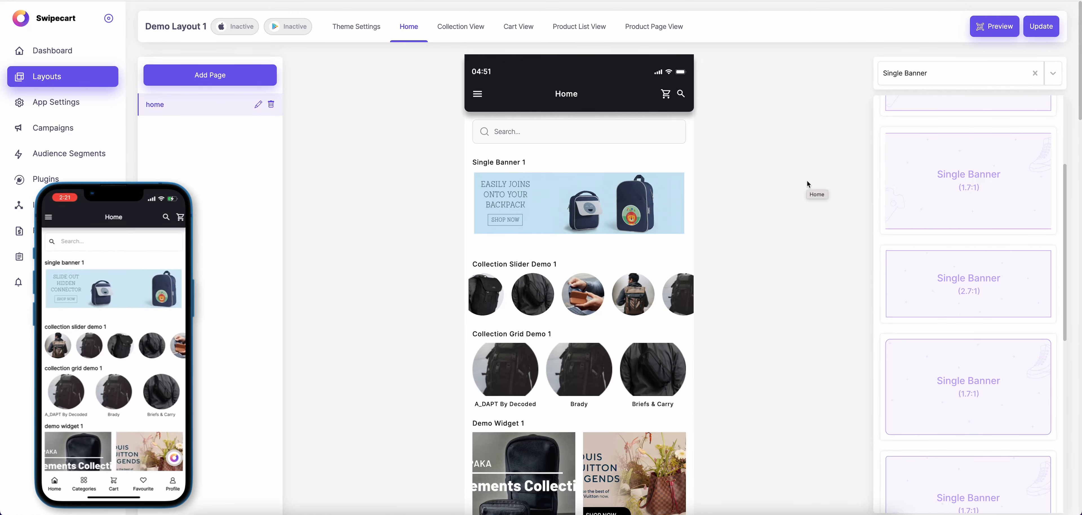
pyautogui.click(932, 75)
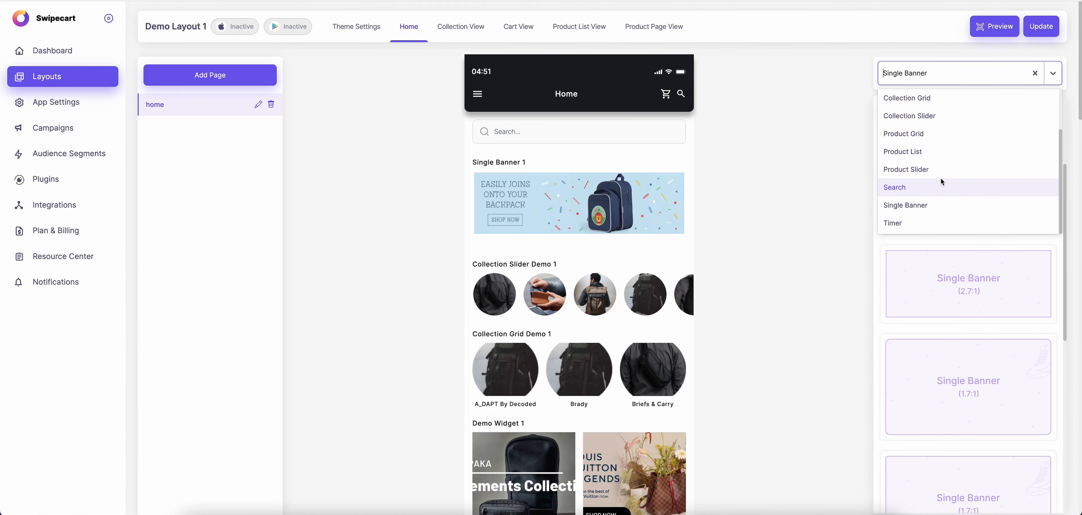
pyautogui.click(951, 223)
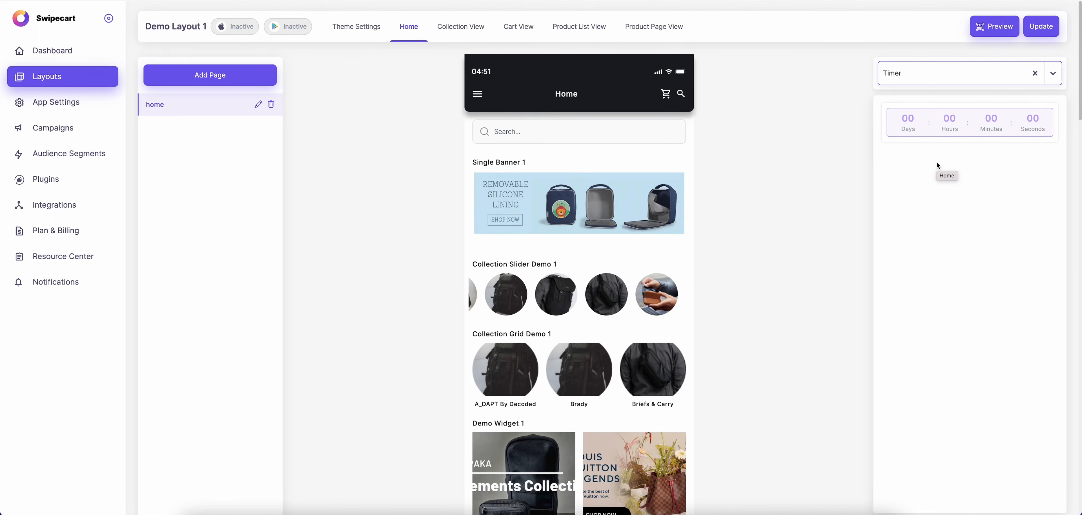
pyautogui.moveTo(983, 122); pyautogui.dragTo(593, 181)
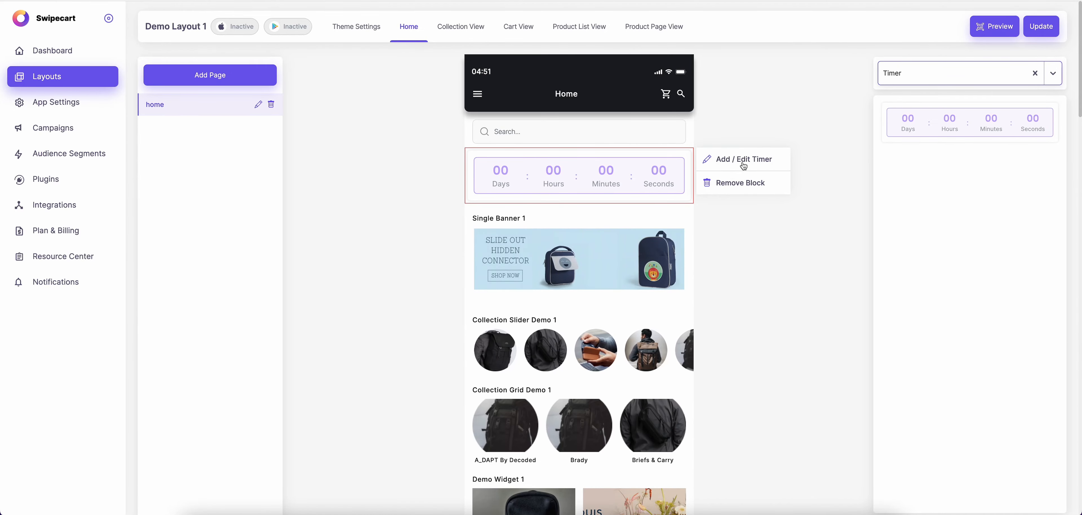
# - Upload Frame 38.png from the (6) Singal Banner (1.1) folder as the countdown timer's image and link it to the product Addox Messenger Bag - Navy
pyautogui.click(743, 166)
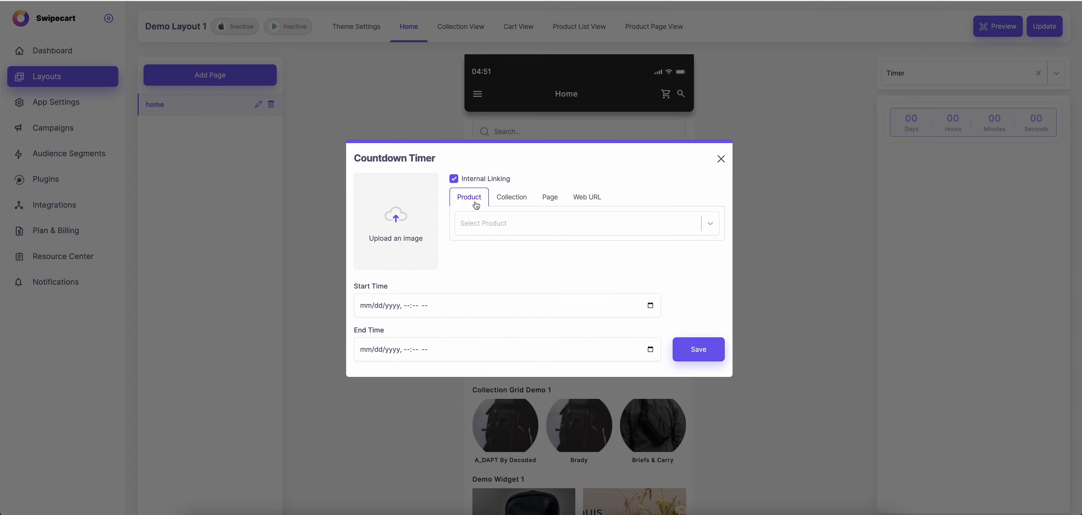
pyautogui.click(424, 234)
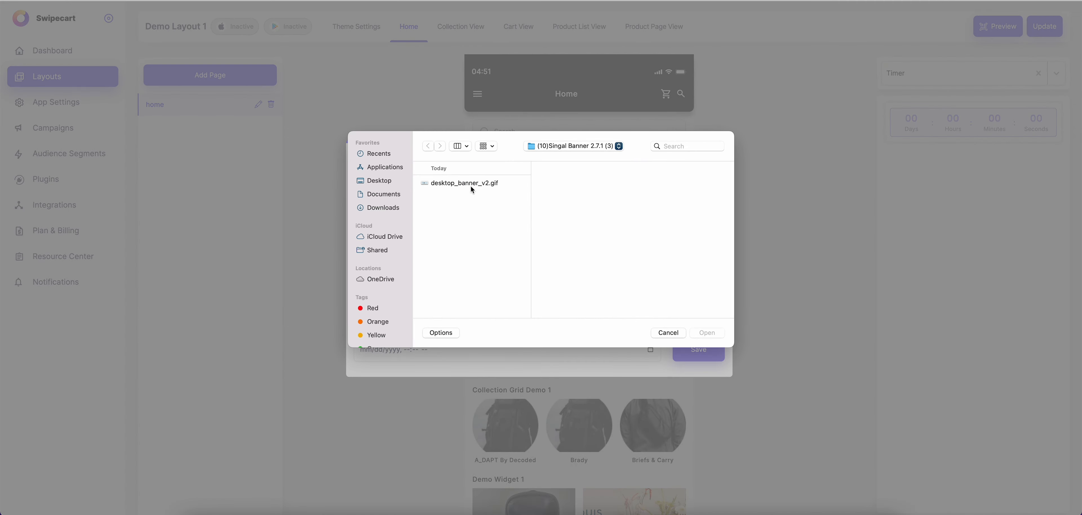
pyautogui.click(572, 149)
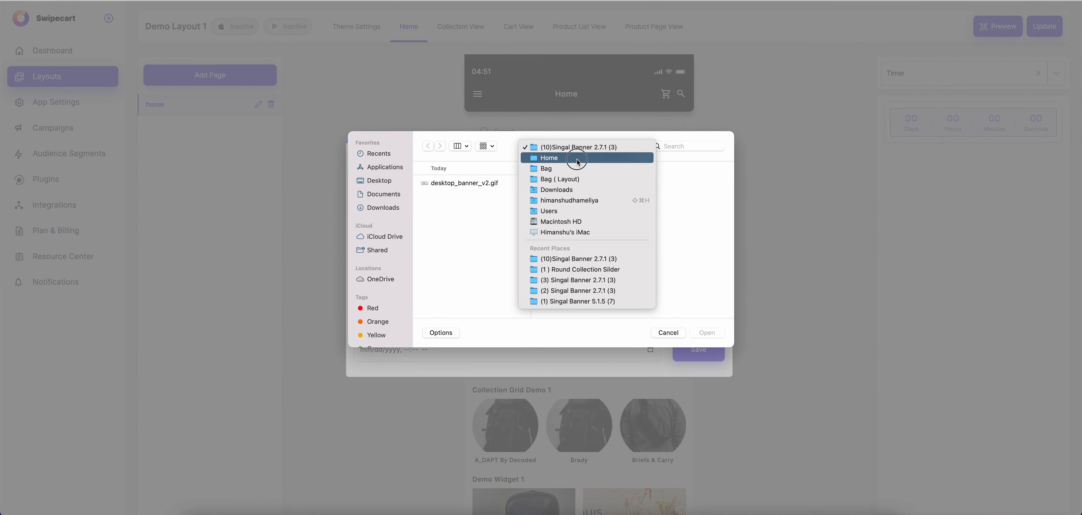
pyautogui.click(577, 158)
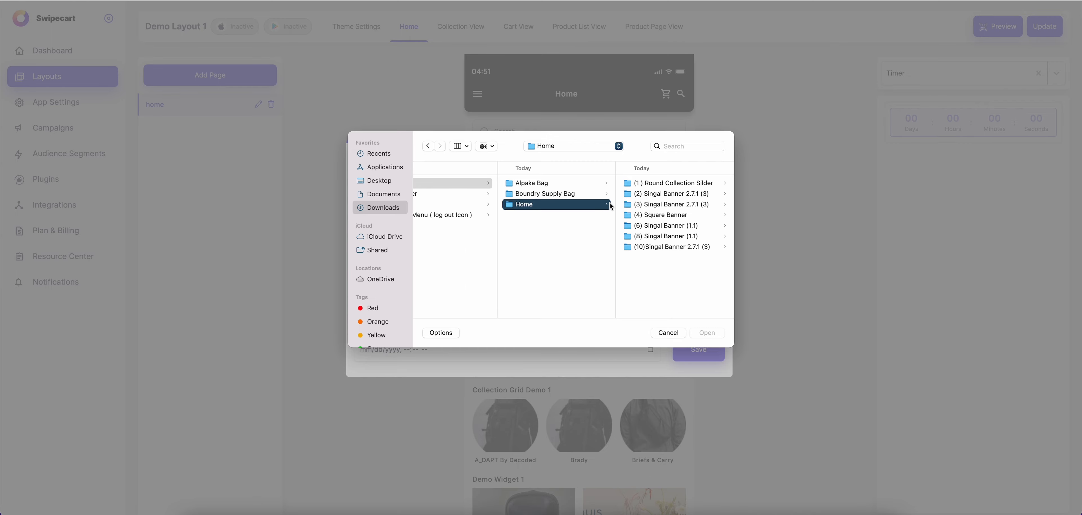
pyautogui.hscroll(-3, 681, 229)
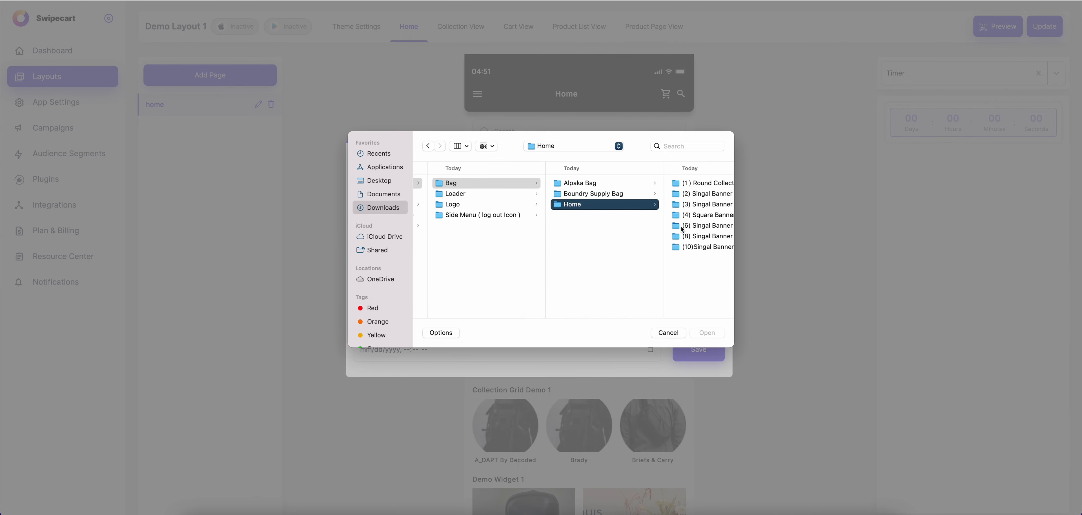
pyautogui.hscroll(3, 682, 228)
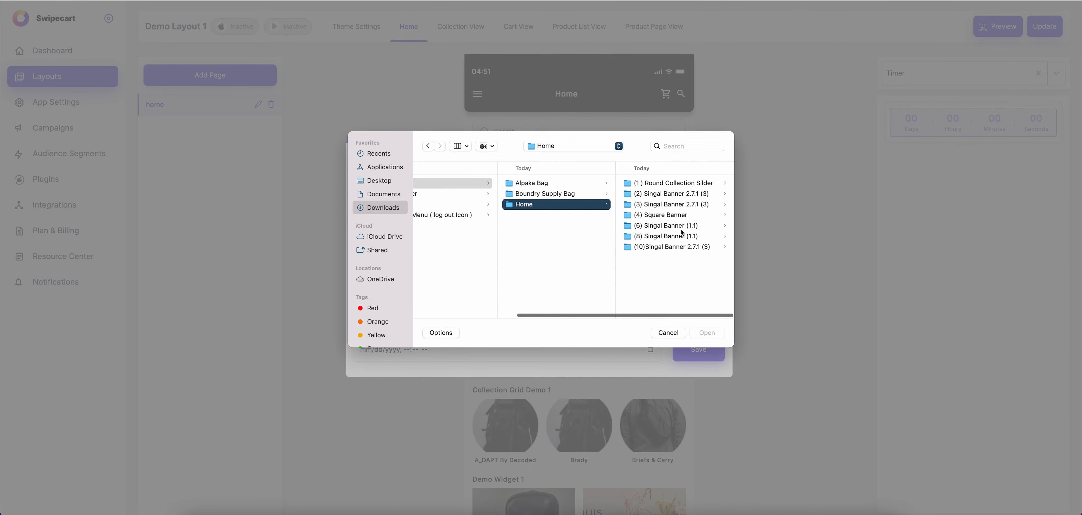
pyautogui.click(681, 229)
pyautogui.click(652, 184)
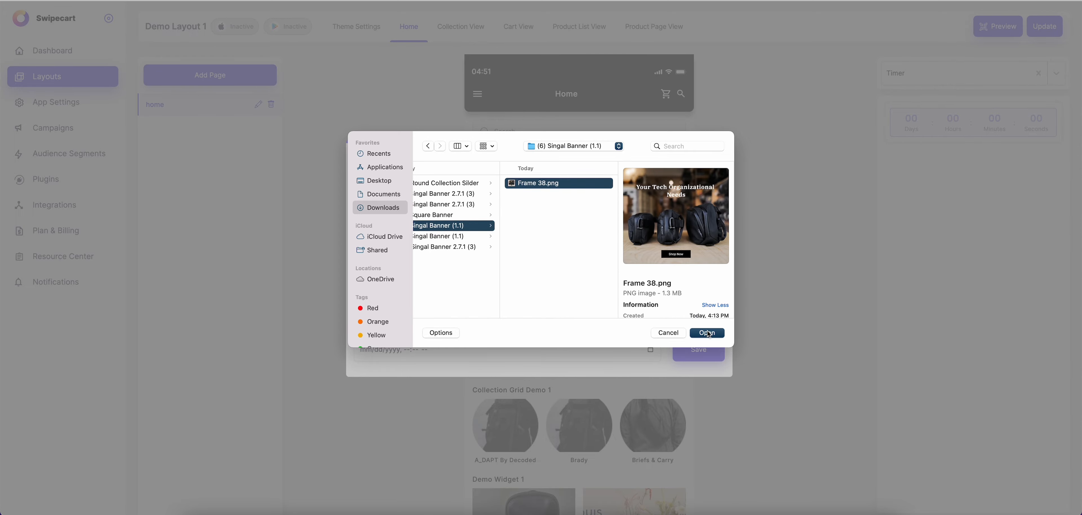
pyautogui.click(707, 333)
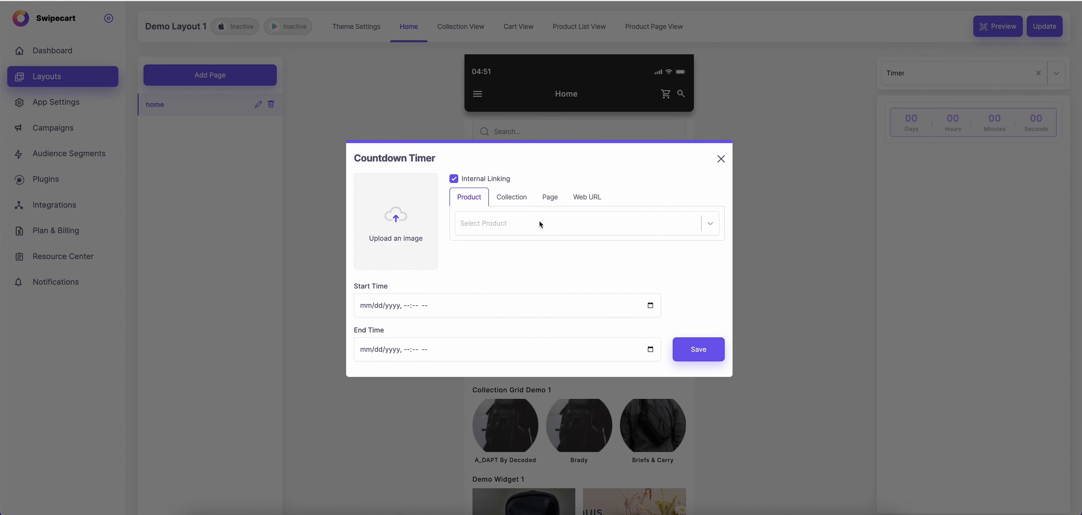
pyautogui.click(515, 224)
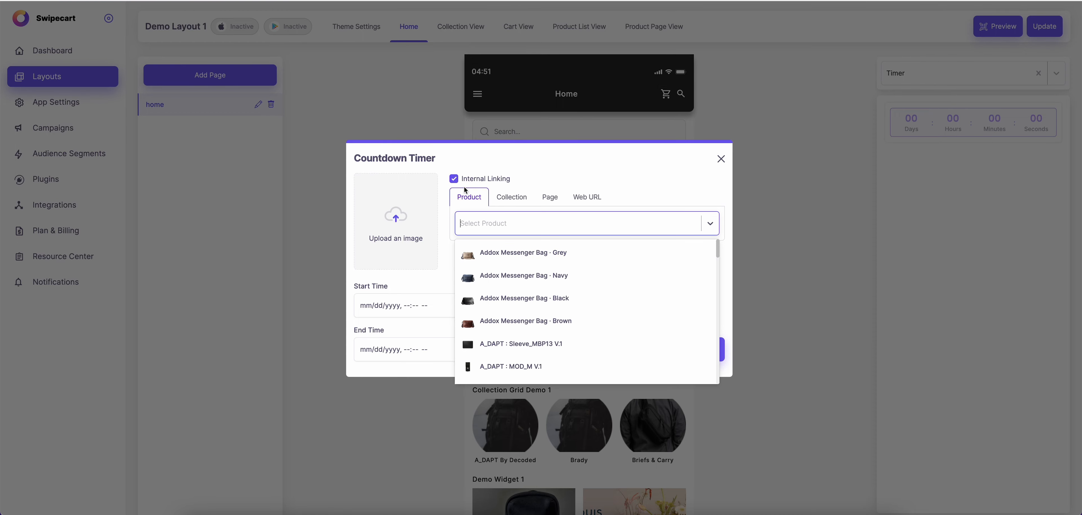
pyautogui.click(525, 277)
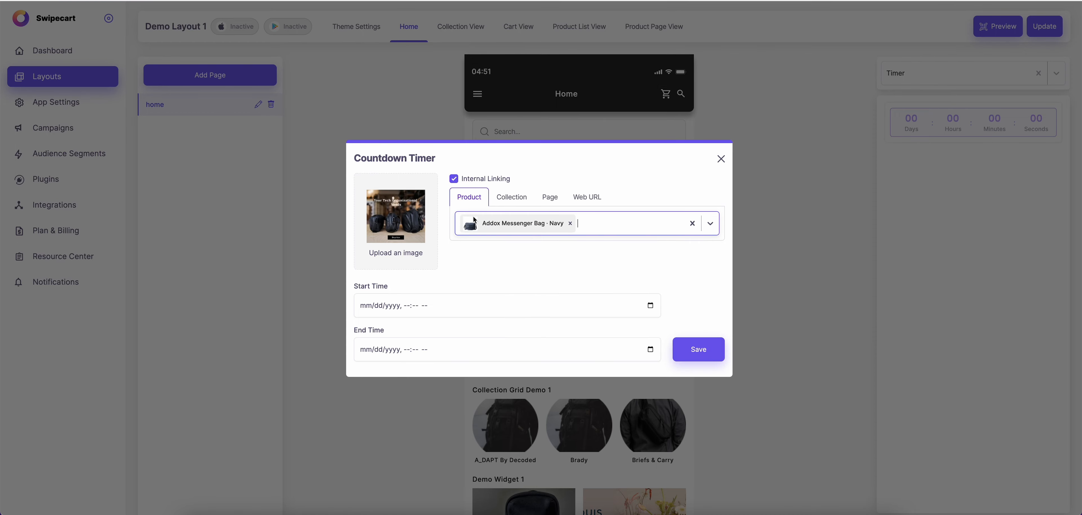
# - Set the countdown timer's start time to 07/12/2022, 04:52 PM and its end time to 07/12/2022, 07:52 PM
pyautogui.click(641, 306)
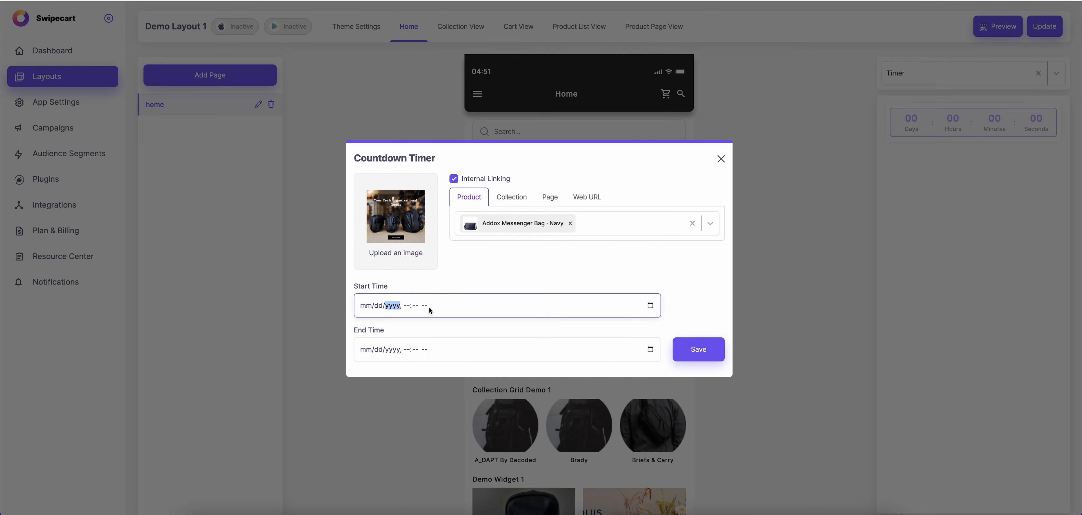
pyautogui.click(651, 306)
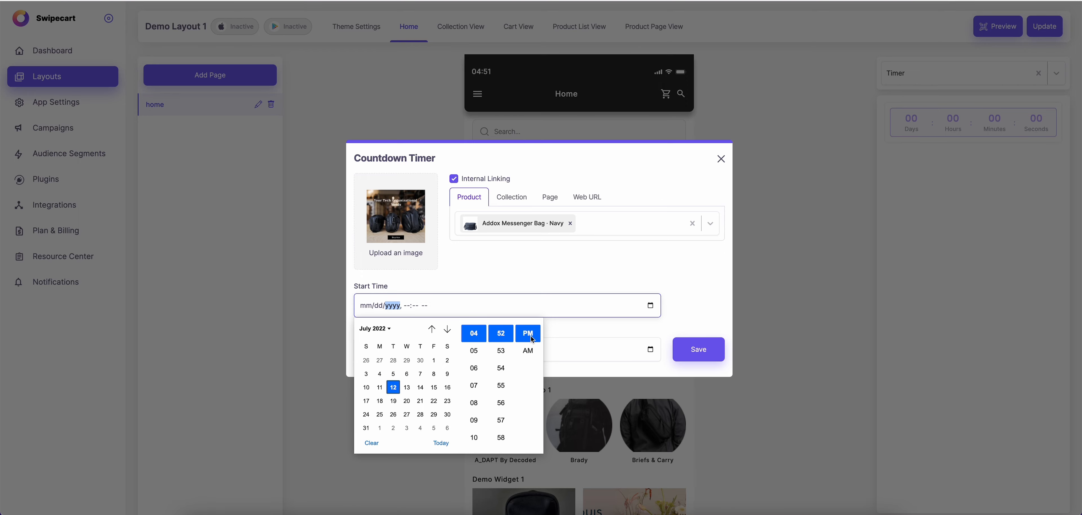
pyautogui.click(629, 289)
pyautogui.click(650, 300)
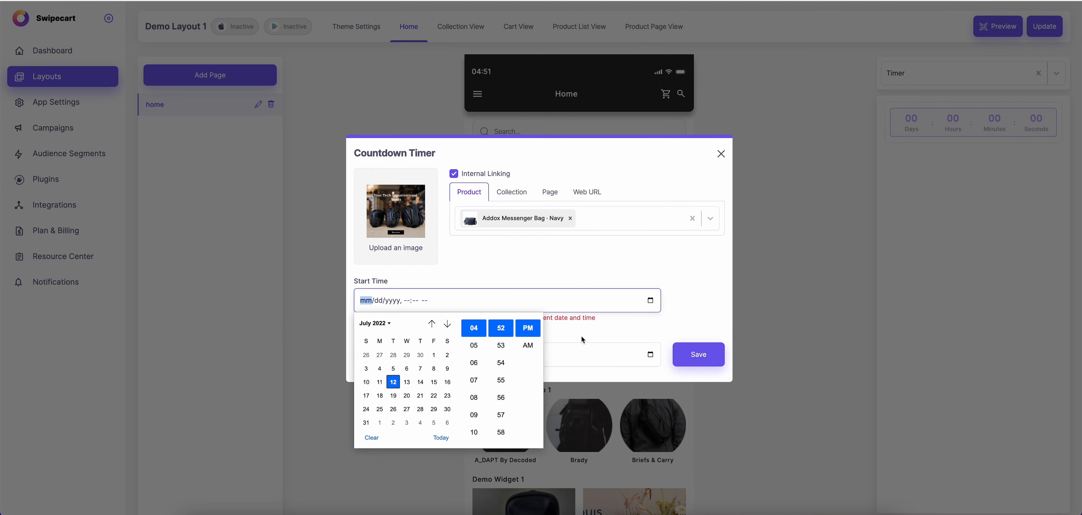
pyautogui.click(650, 354)
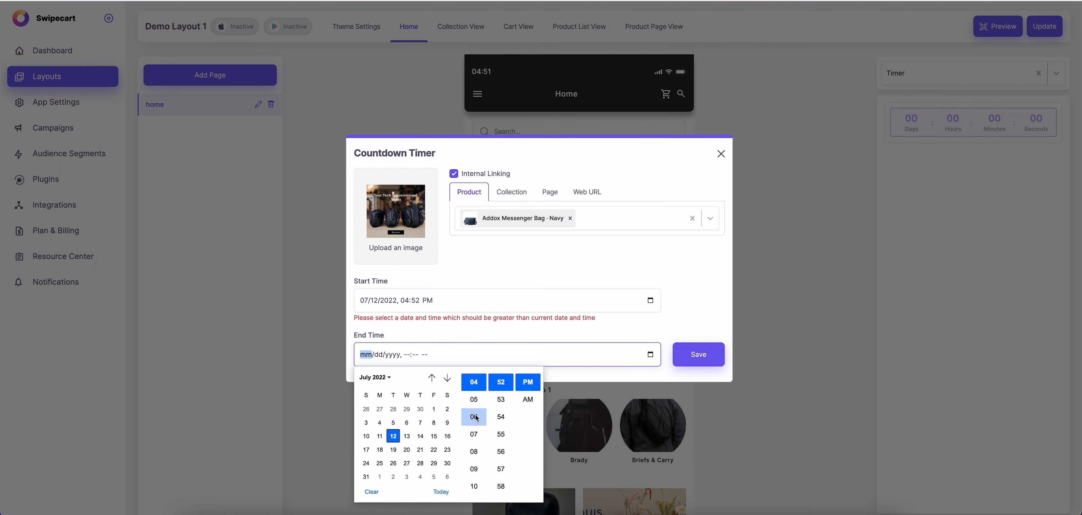
pyautogui.click(474, 434)
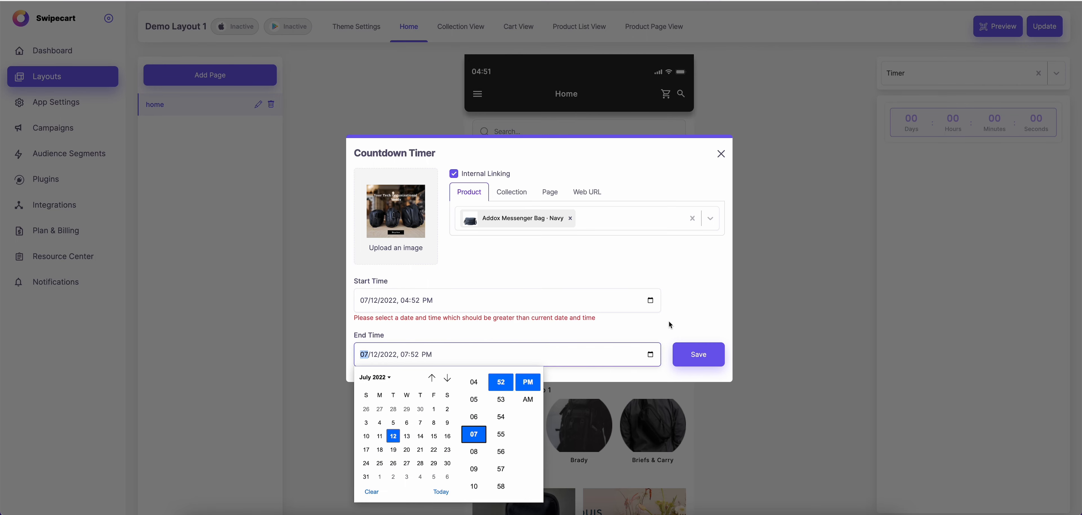
pyautogui.click(691, 324)
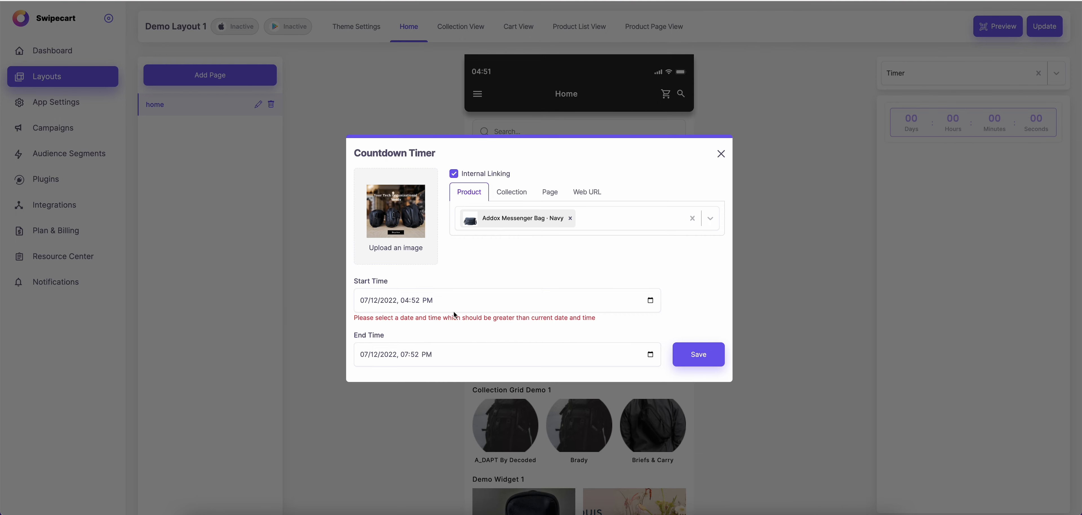
# - Set the countdown timer's start time to 04:53 PM on the same day and save the timer
pyautogui.moveTo(598, 318); pyautogui.dragTo(375, 316)
pyautogui.click(467, 327)
pyautogui.click(650, 301)
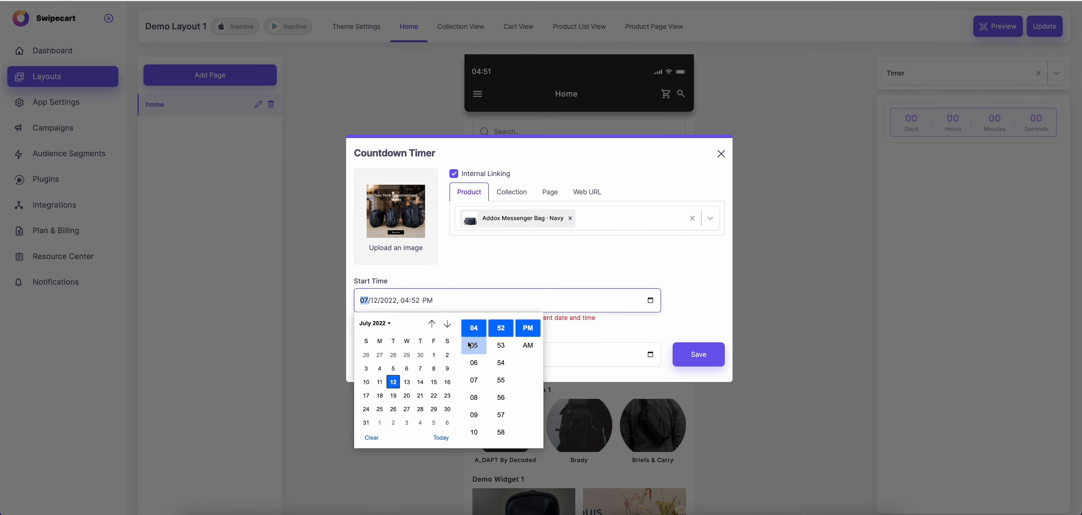
pyautogui.click(501, 344)
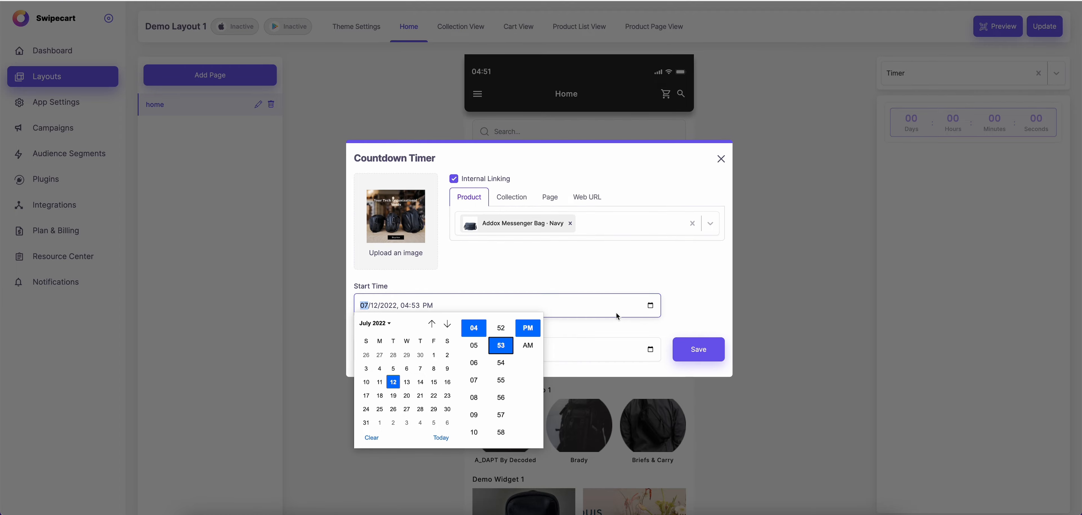
pyautogui.click(683, 276)
pyautogui.click(696, 349)
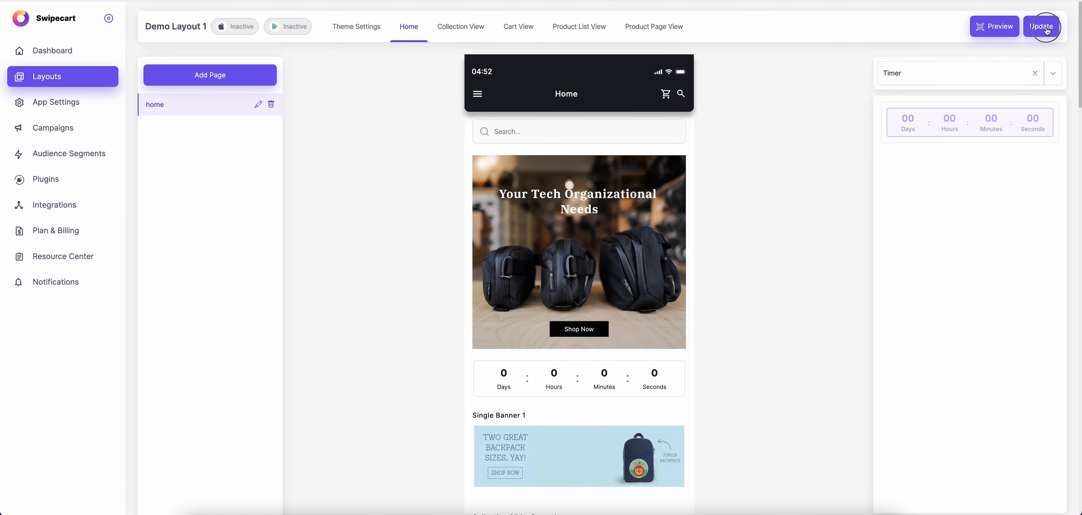
# - Update the Home page with the countdown timer and open the app preview to check it, closing the preview code when done
pyautogui.click(1045, 27)
pyautogui.click(568, 284)
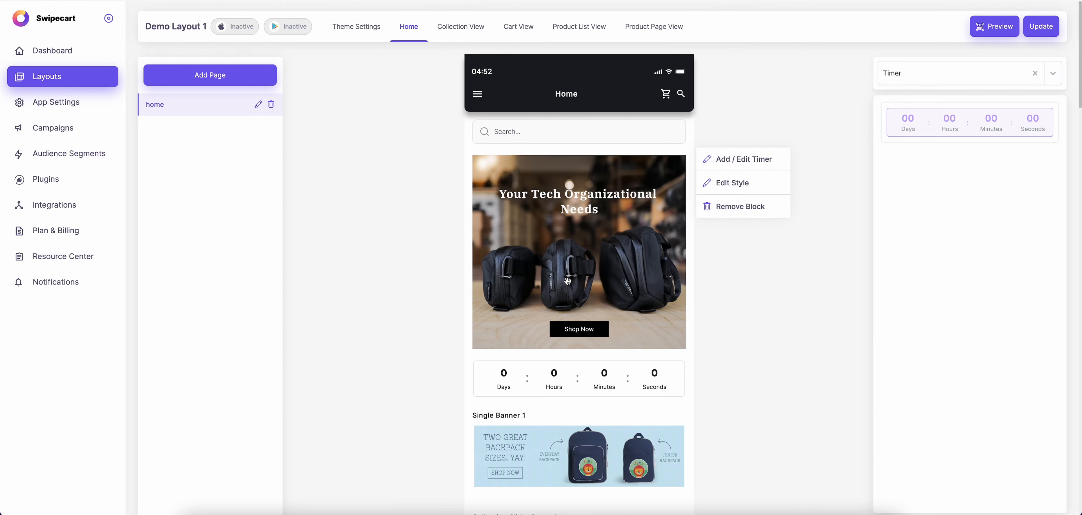
pyautogui.click(1066, 20)
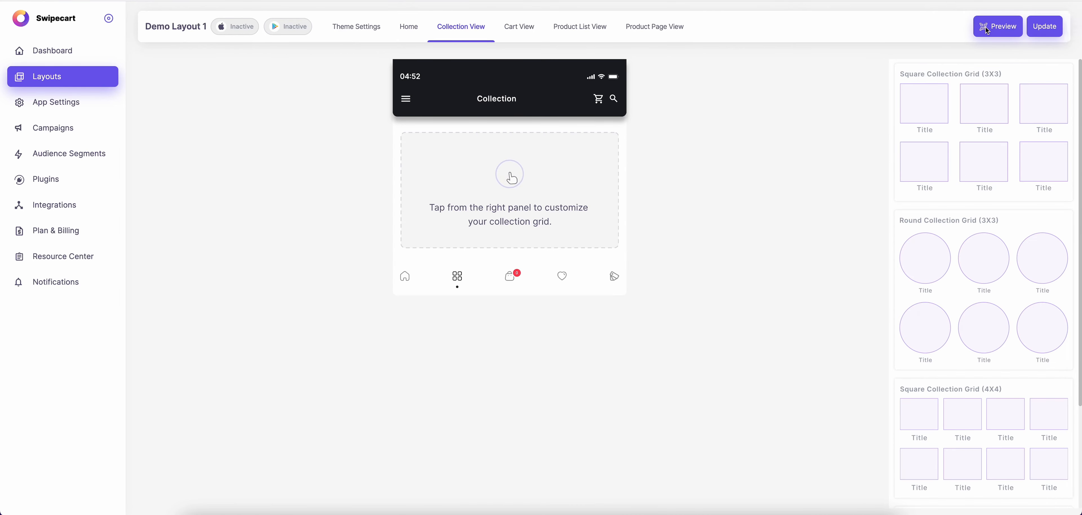
pyautogui.click(987, 27)
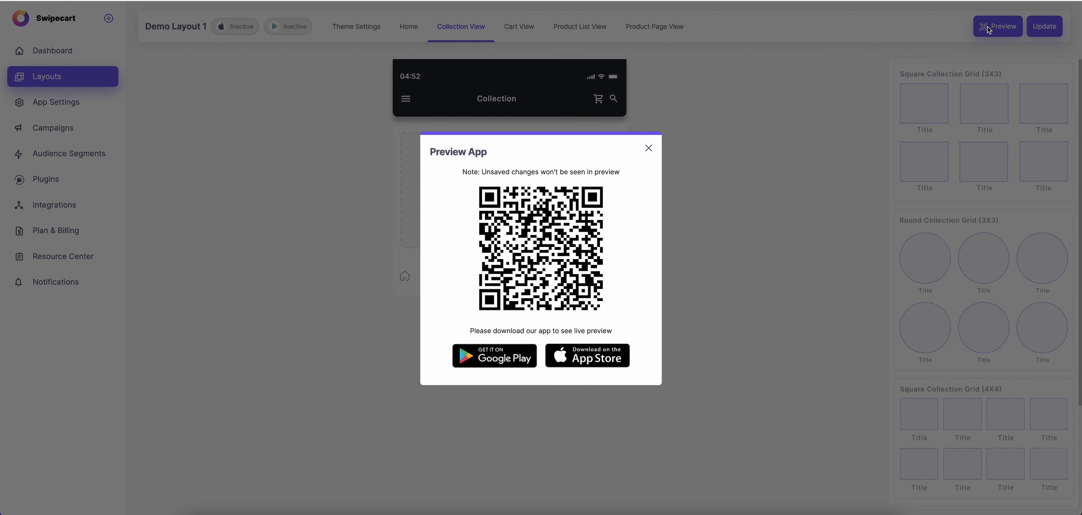
pyautogui.click(649, 148)
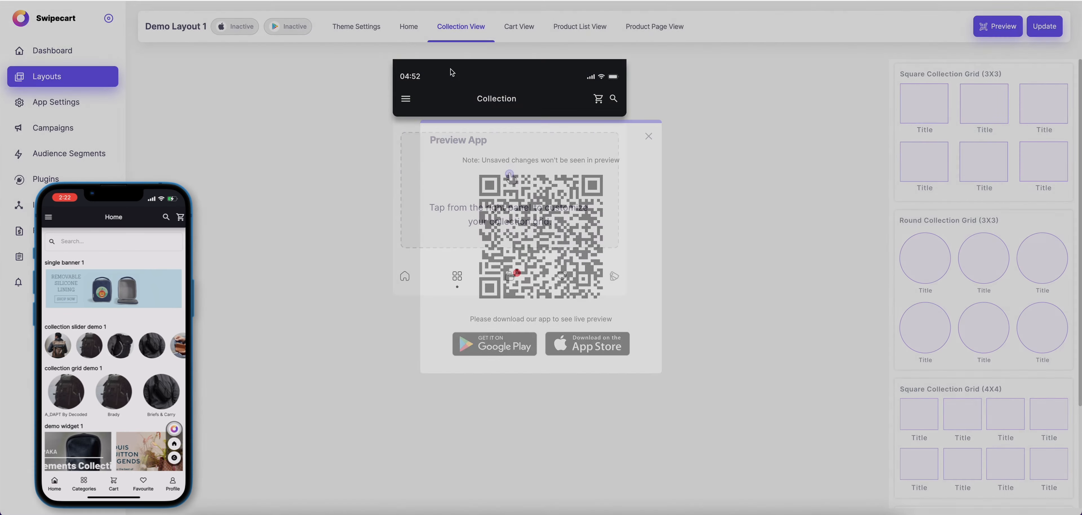
# - Return to the Home page layout, check its countdown timer, and open the app preview code, closing it when done
pyautogui.click(404, 30)
pyautogui.moveTo(489, 130)
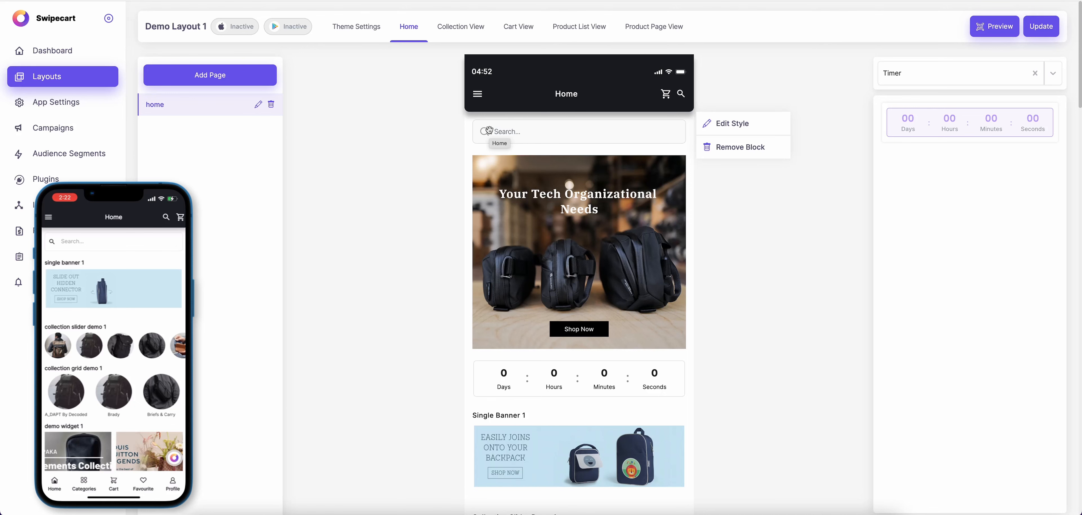
pyautogui.moveTo(616, 205)
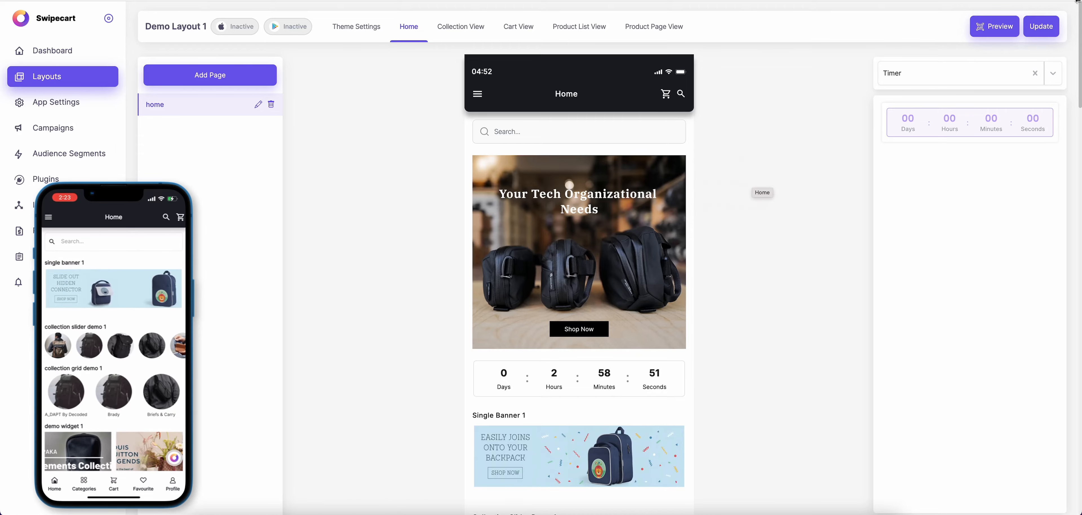
pyautogui.click(991, 30)
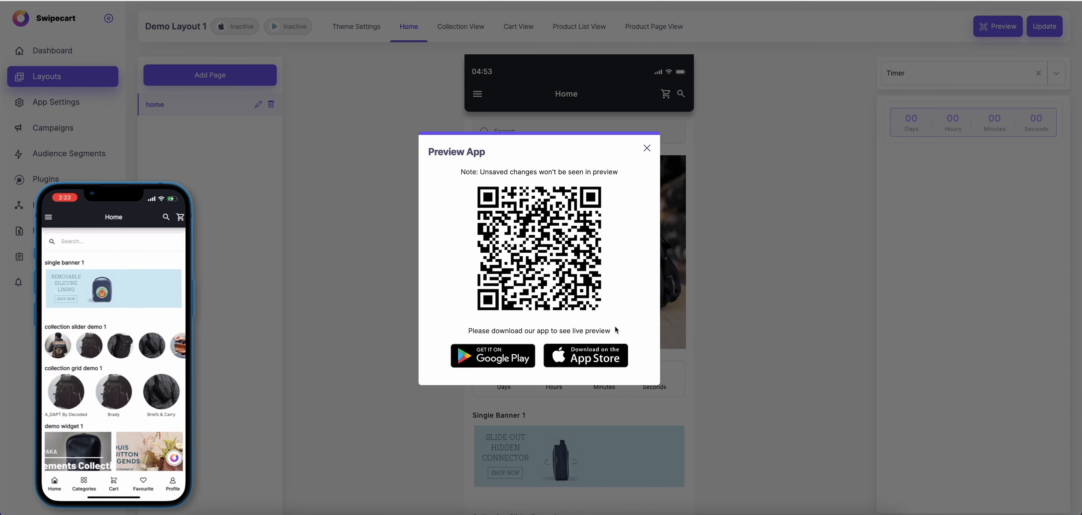
pyautogui.click(647, 148)
# - Switch the widget filter from Timer to All and look through the available banner, product grid and product carousel widgets
pyautogui.click(943, 76)
pyautogui.scroll(2, 951, 217)
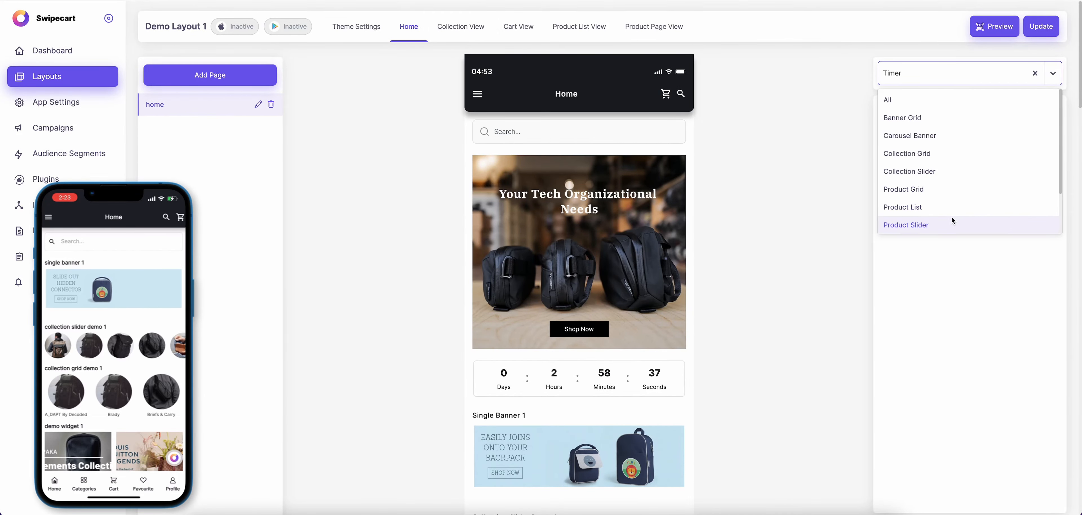
pyautogui.click(910, 97)
pyautogui.scroll(-15, 958, 202)
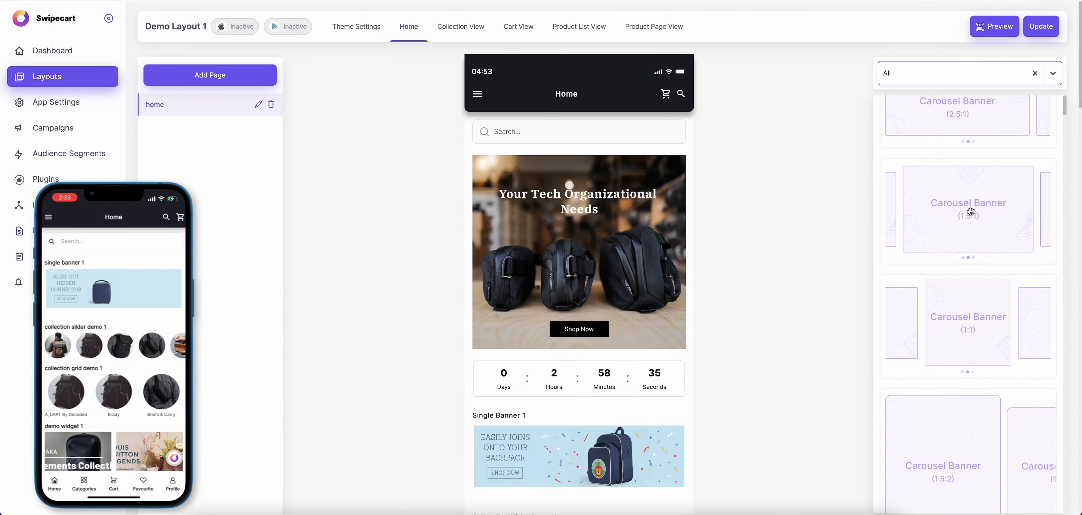
pyautogui.scroll(-12, 971, 212)
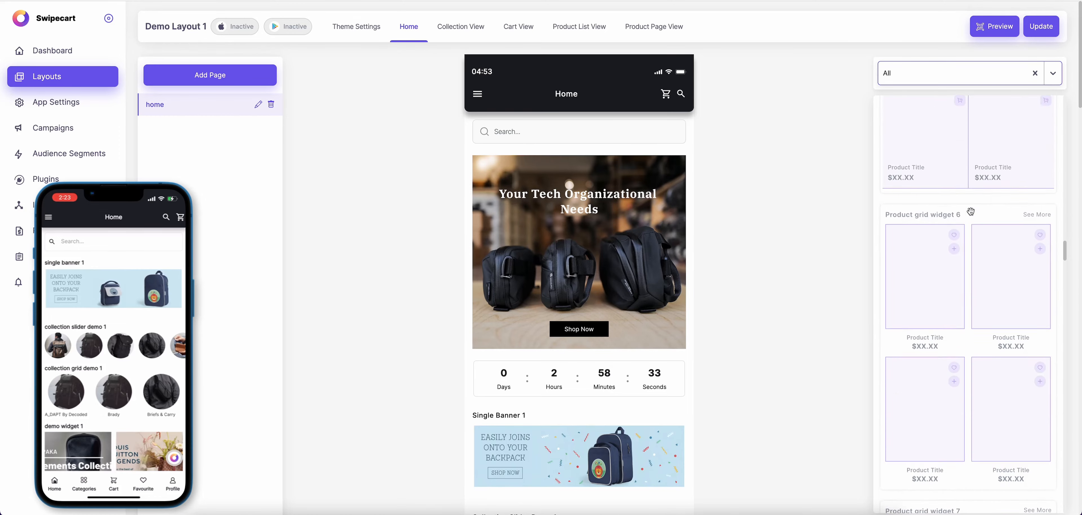
pyautogui.scroll(-15, 970, 211)
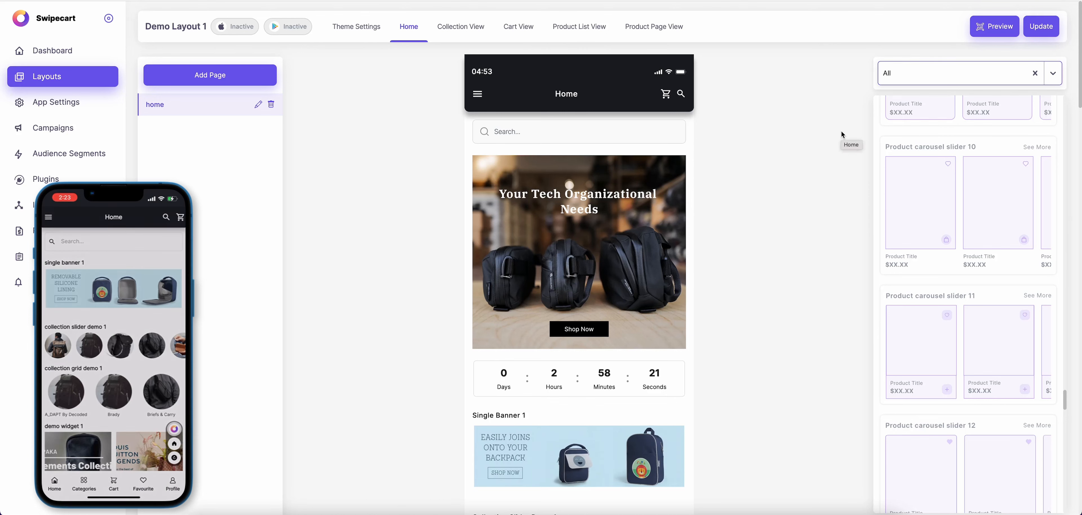
# - Update the Home page again and open the app preview to check the countdown timer, closing the preview code when done
pyautogui.moveTo(650, 215)
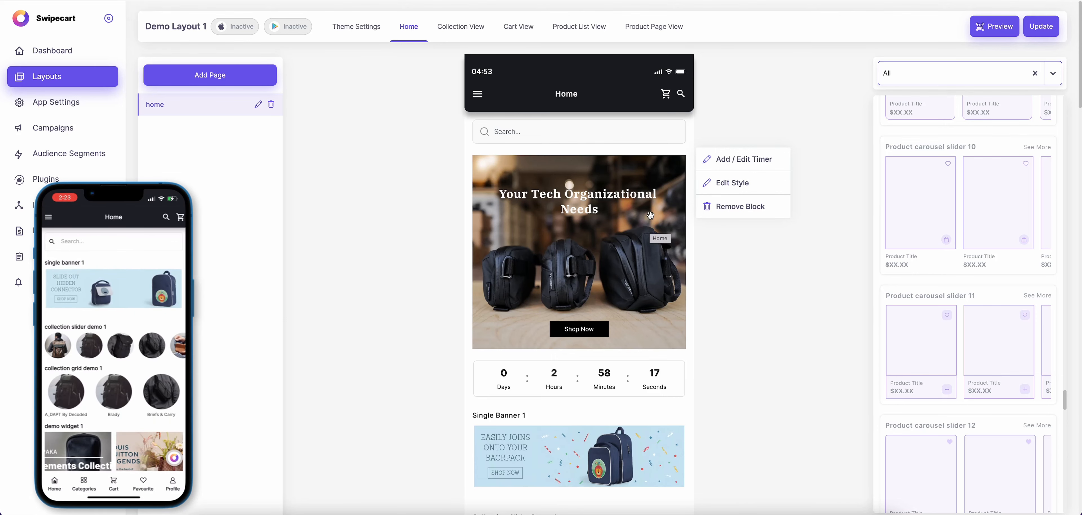
pyautogui.click(1037, 24)
pyautogui.click(596, 289)
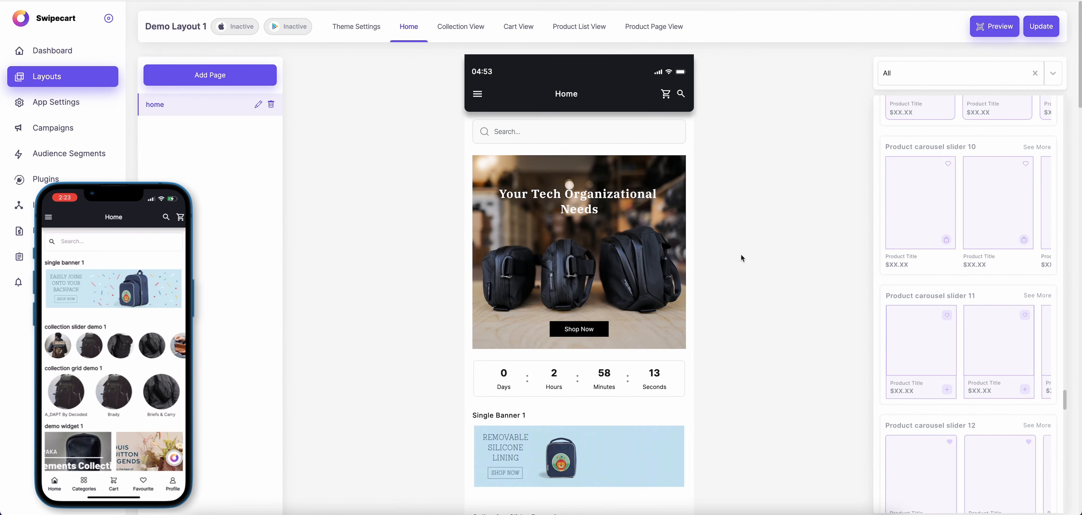
pyautogui.click(428, 29)
pyautogui.click(405, 32)
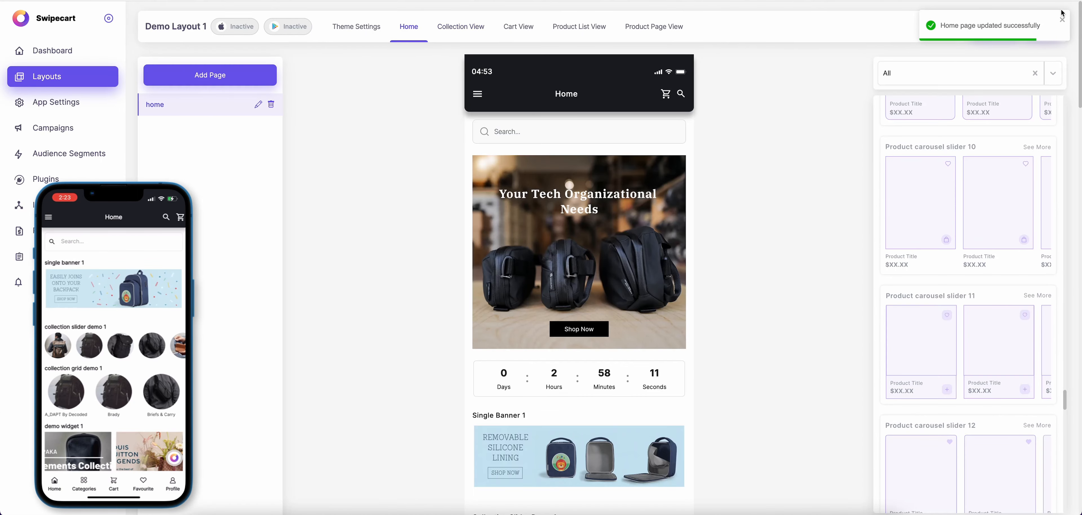
pyautogui.click(992, 30)
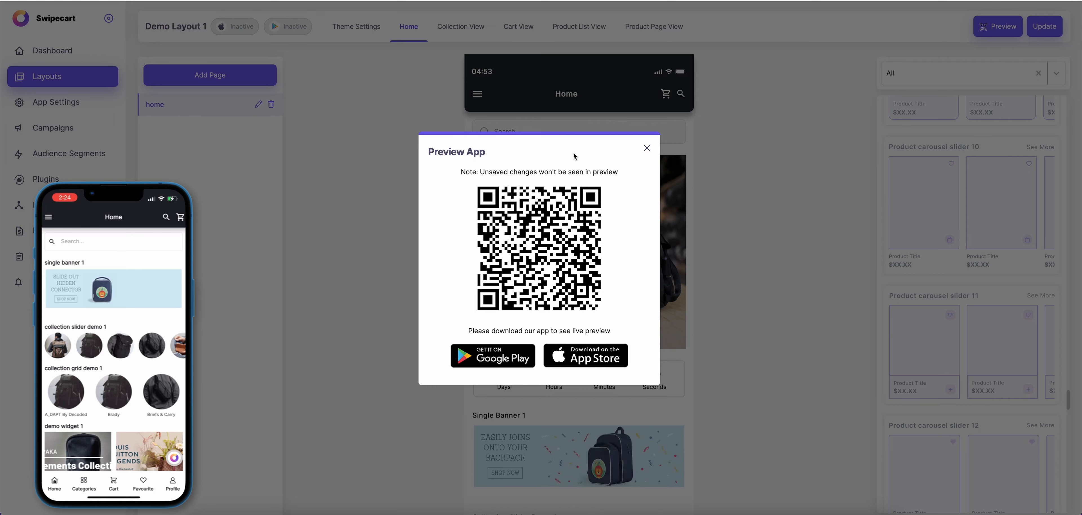
pyautogui.click(647, 149)
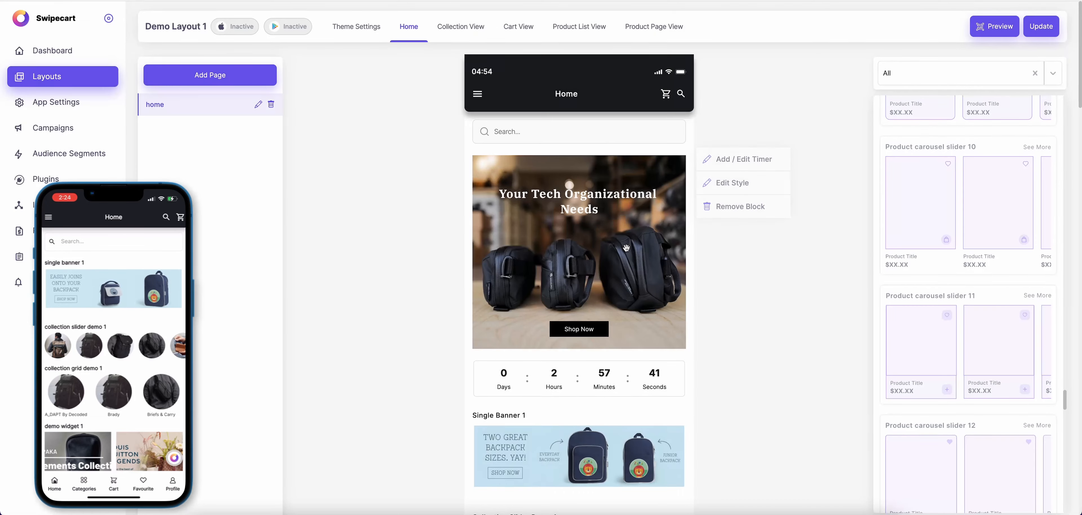
# - Edit the countdown timer and set its end time to 07/14/2022, 09:54 PM
pyautogui.click(735, 159)
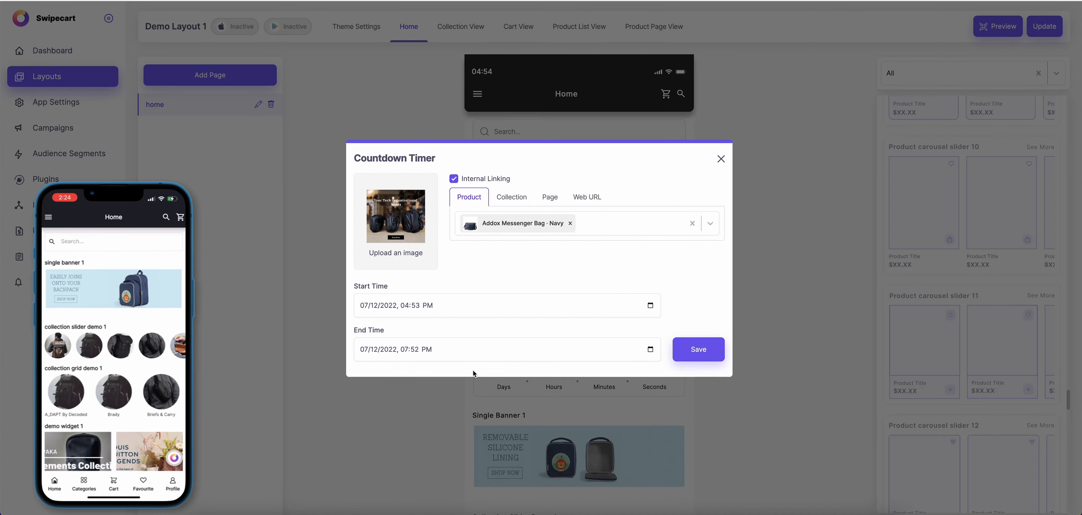
pyautogui.click(650, 349)
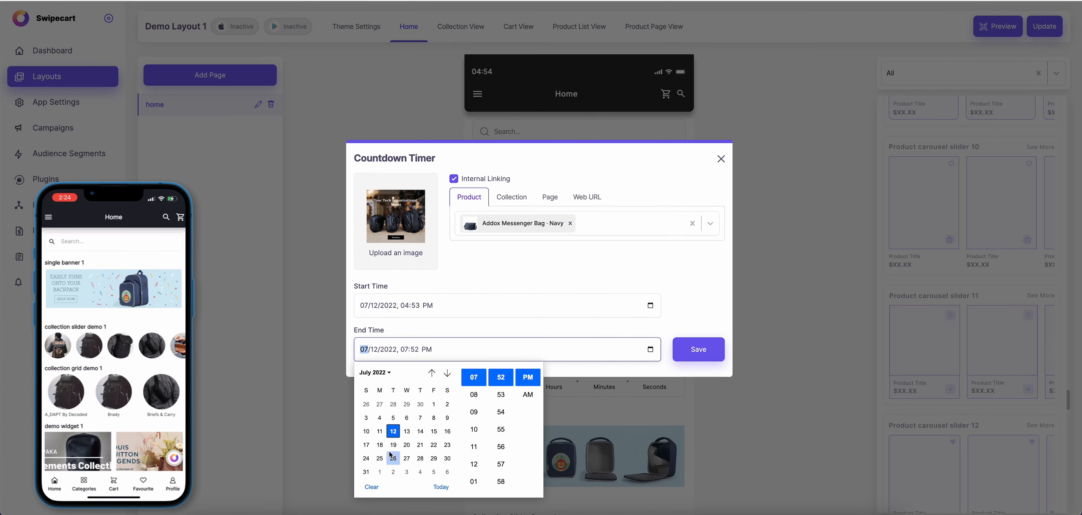
pyautogui.click(407, 431)
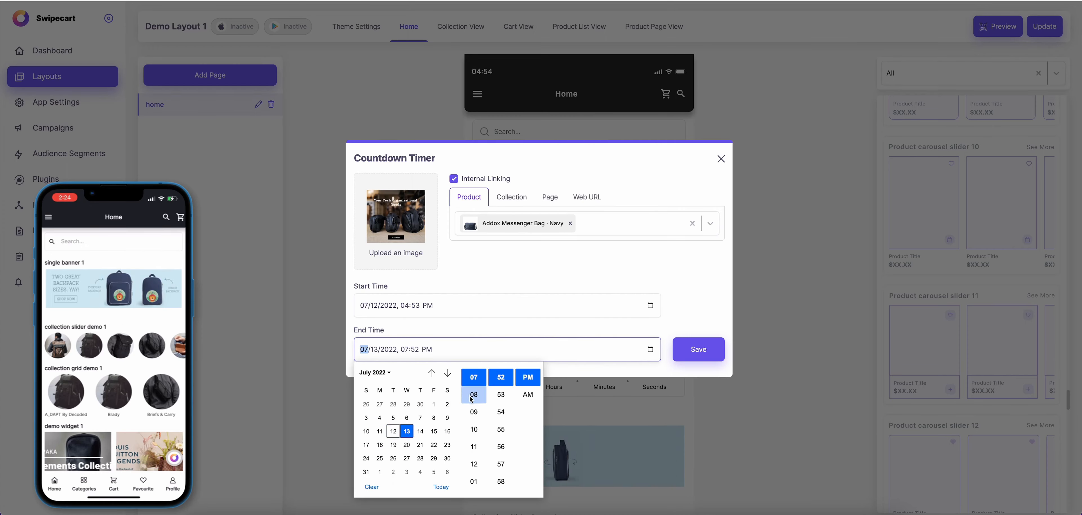
pyautogui.click(470, 397)
pyautogui.click(499, 397)
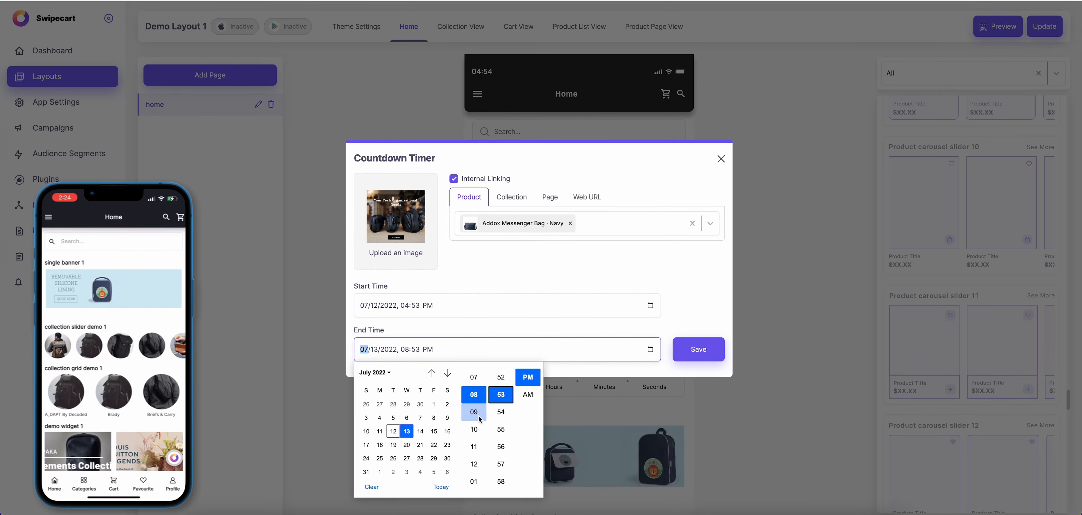
pyautogui.click(473, 411)
pyautogui.click(501, 412)
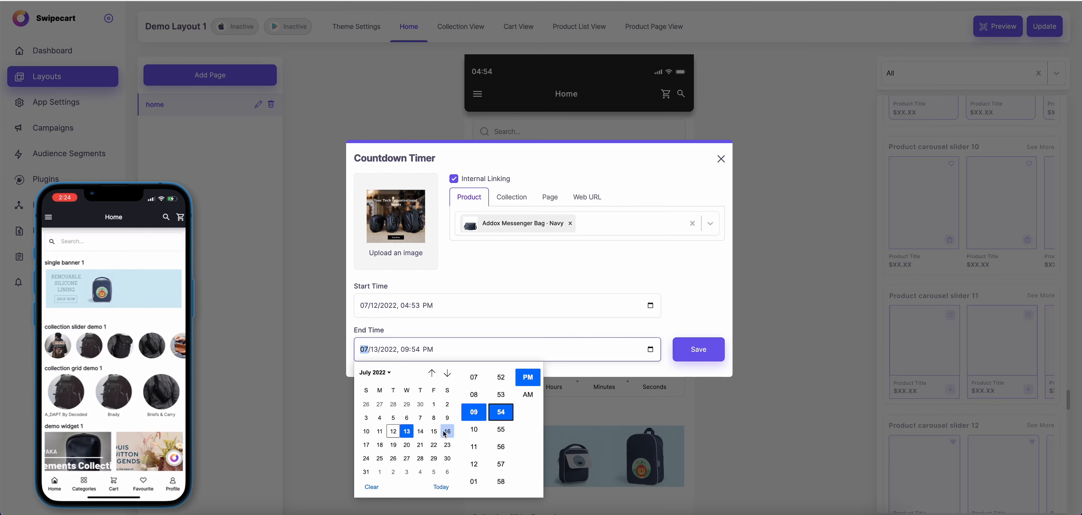
pyautogui.click(420, 431)
pyautogui.click(694, 355)
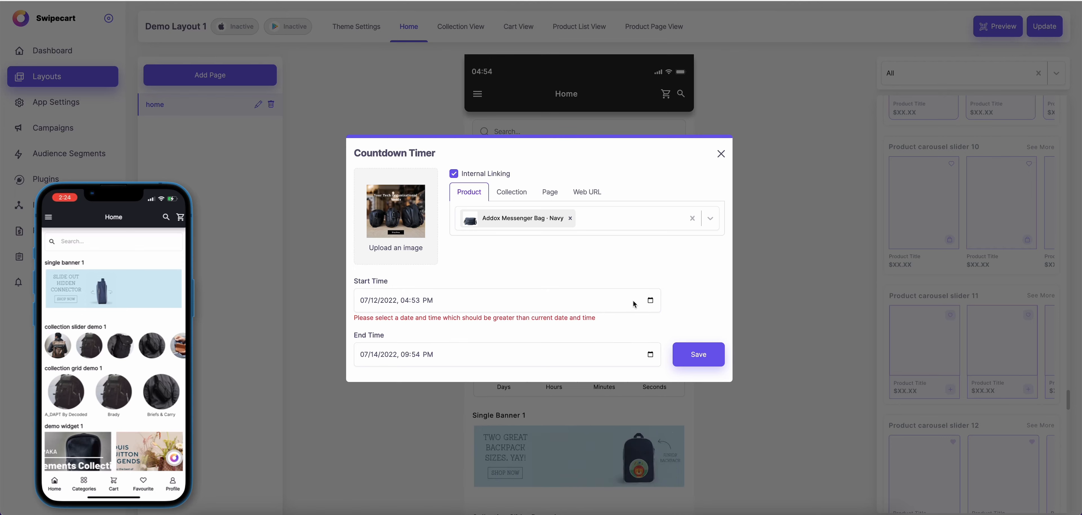
# - Move the countdown timer's start time on 07/12/2022 past the current time and save the timer
pyautogui.click(650, 300)
pyautogui.click(501, 346)
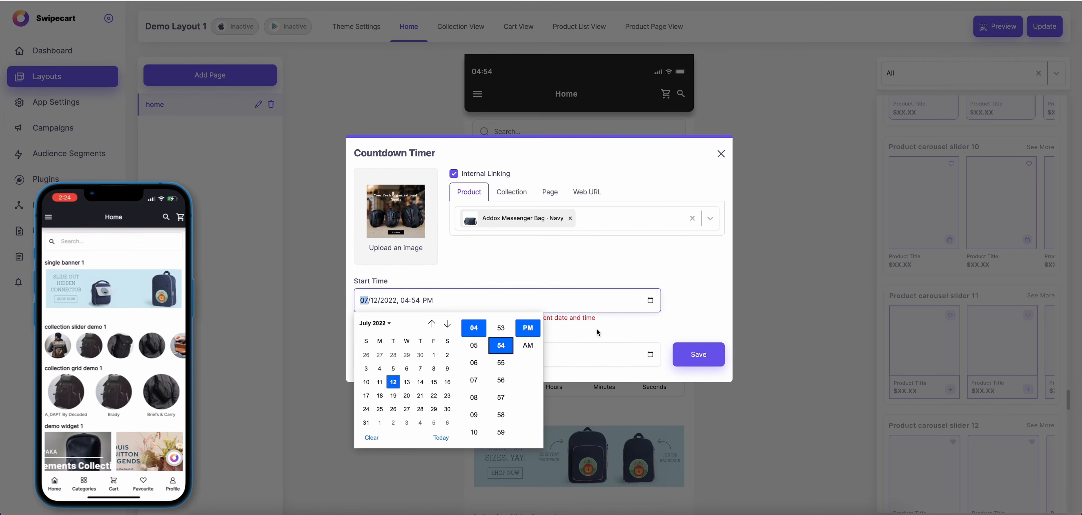
pyautogui.click(704, 354)
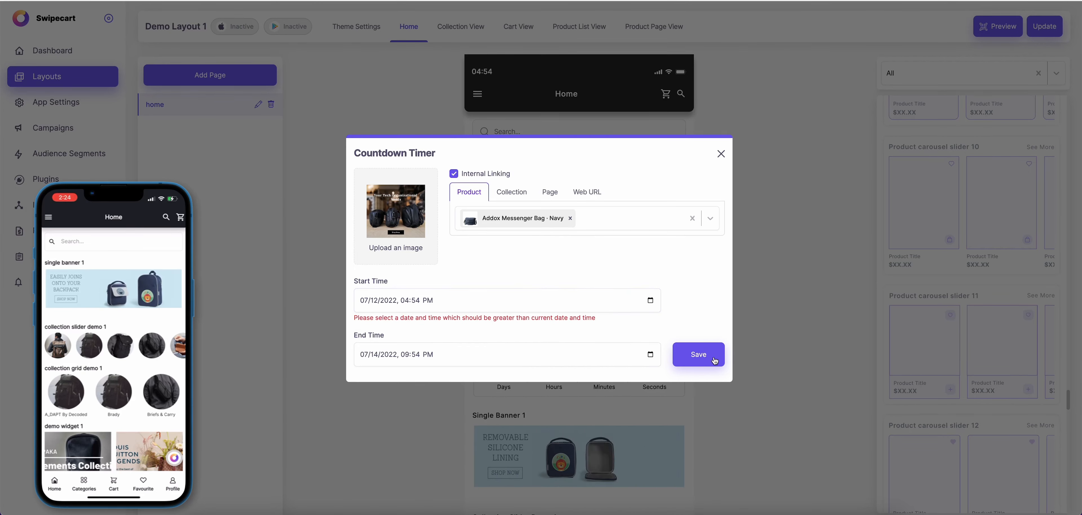
pyautogui.click(650, 300)
pyautogui.click(700, 351)
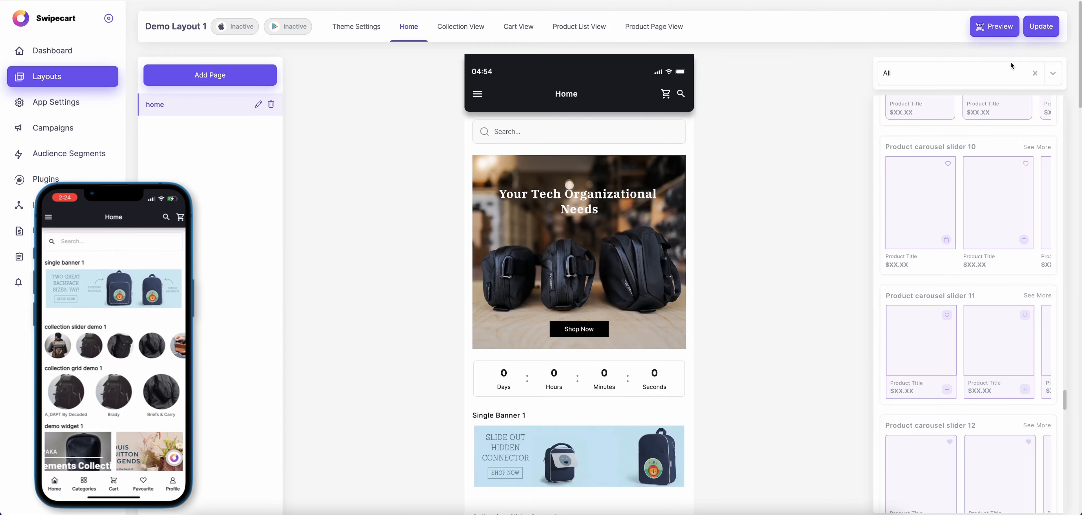
# - Update the Home page with the rescheduled countdown timer and check it in the app preview, closing the preview code when done
pyautogui.click(1033, 30)
pyautogui.click(580, 283)
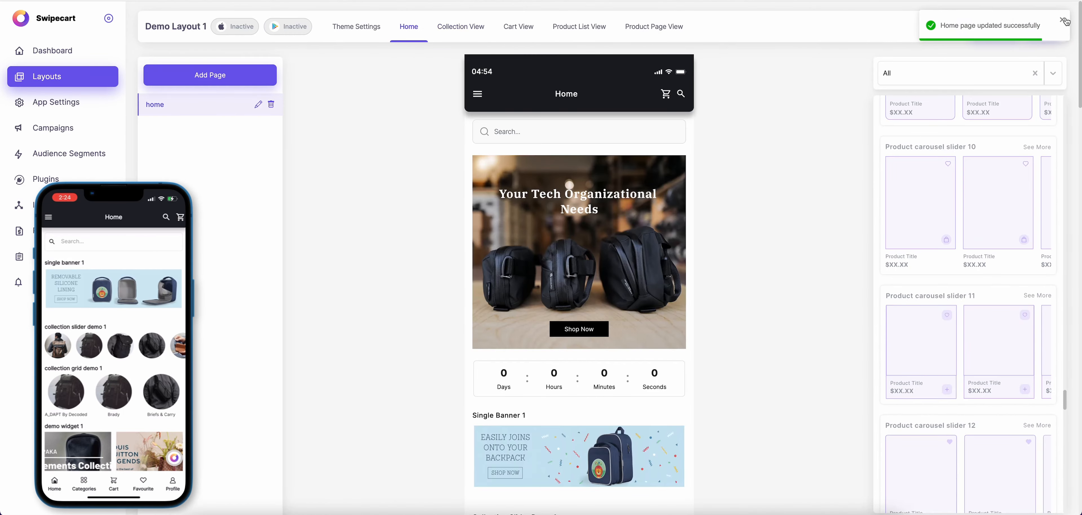
pyautogui.click(1066, 21)
pyautogui.click(994, 28)
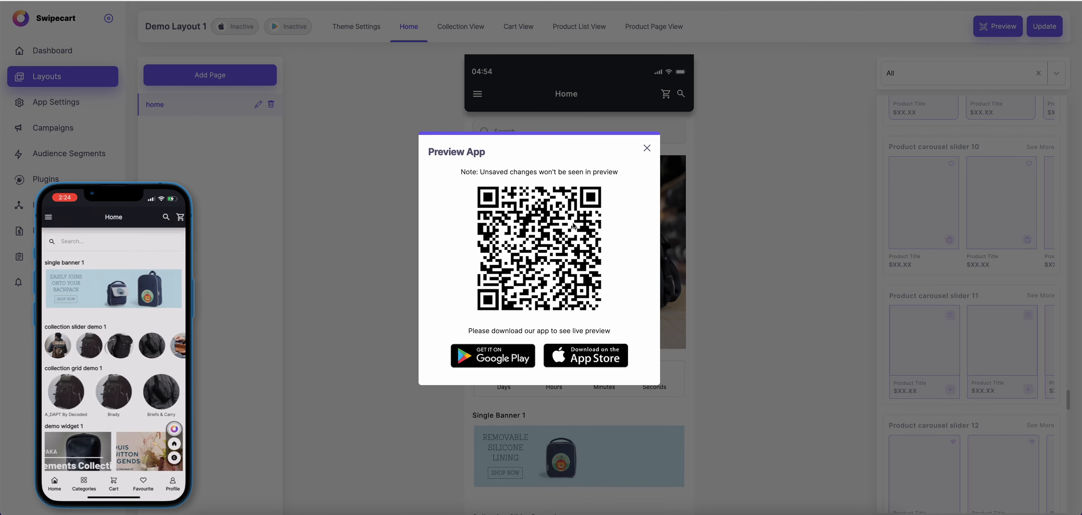
pyautogui.click(647, 149)
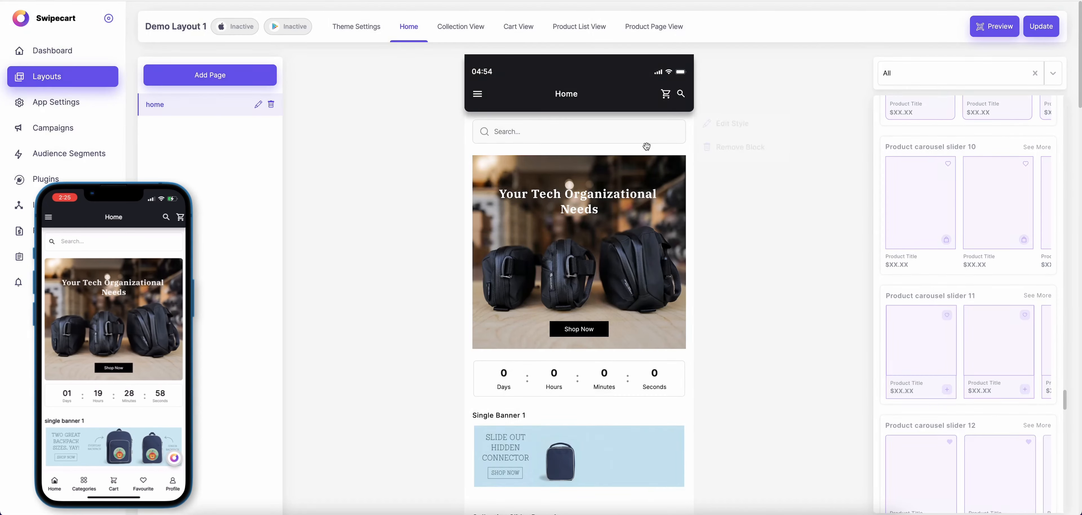
pyautogui.moveTo(658, 201)
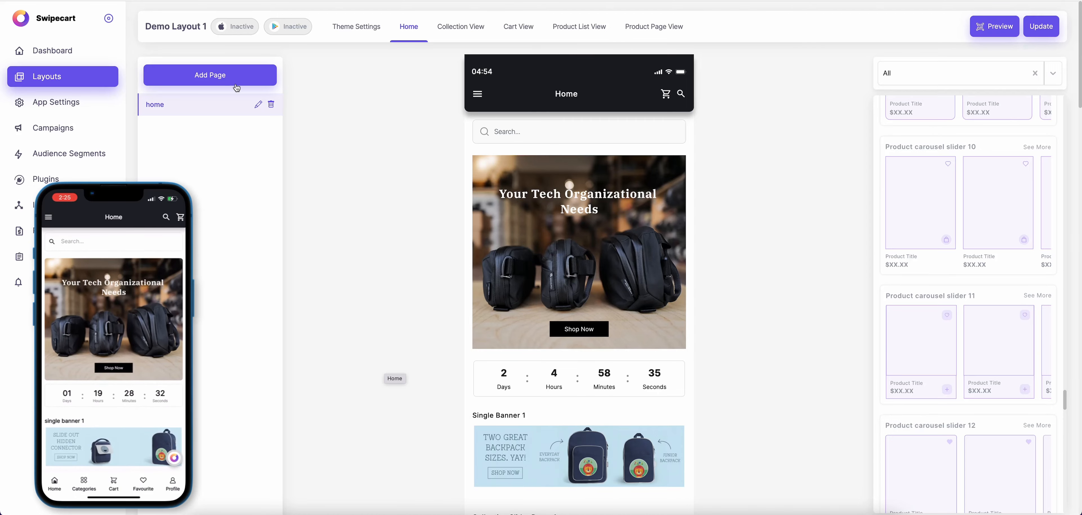
# - Add a page named page 2 as a new page in Home
pyautogui.scroll(15, 897, 291)
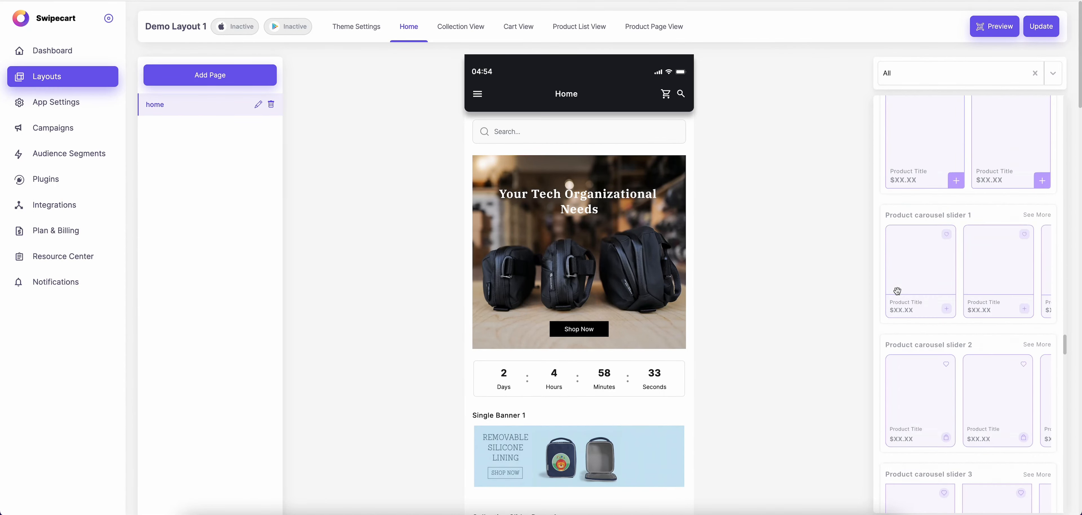
pyautogui.scroll(5, 897, 291)
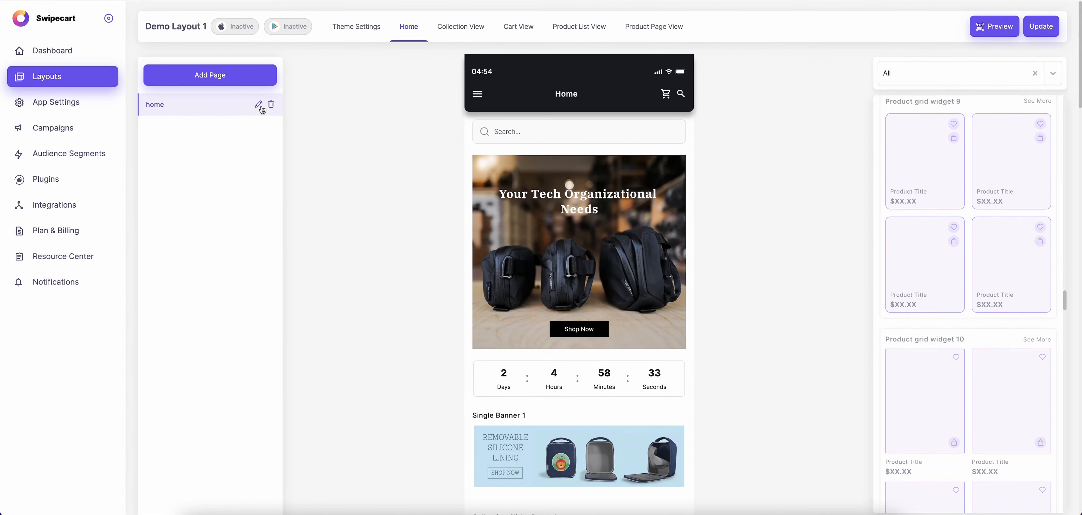
pyautogui.click(216, 80)
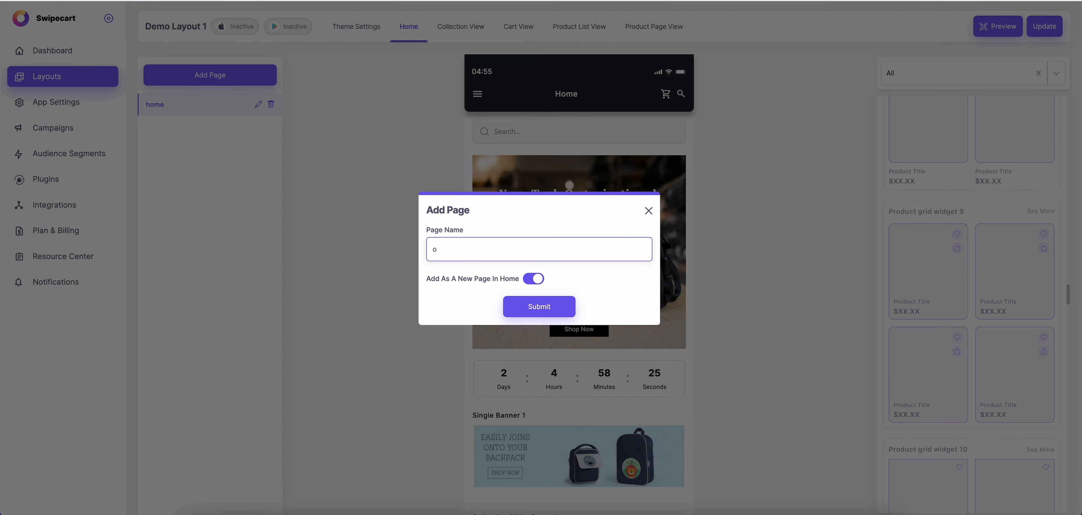
pyautogui.write('age 2')
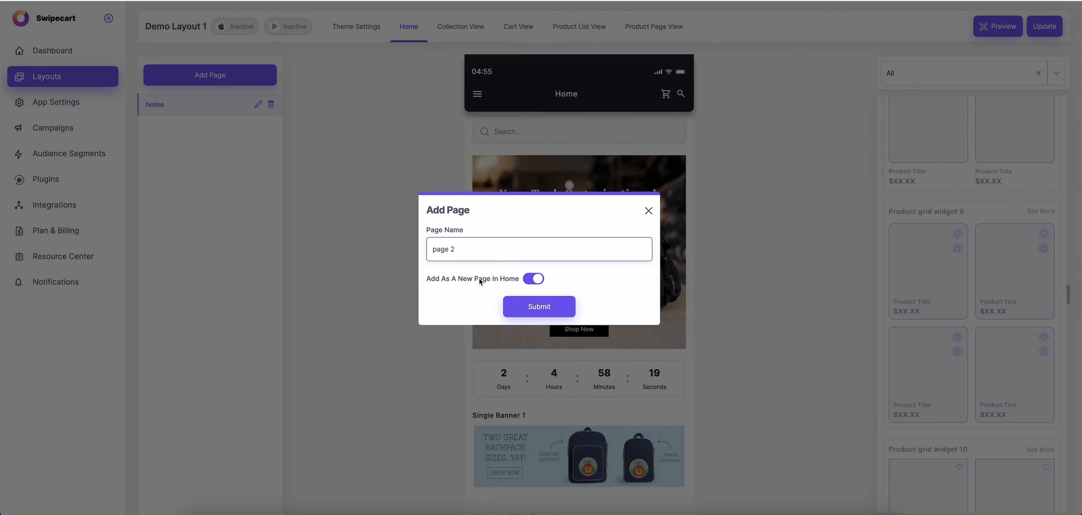
pyautogui.click(539, 307)
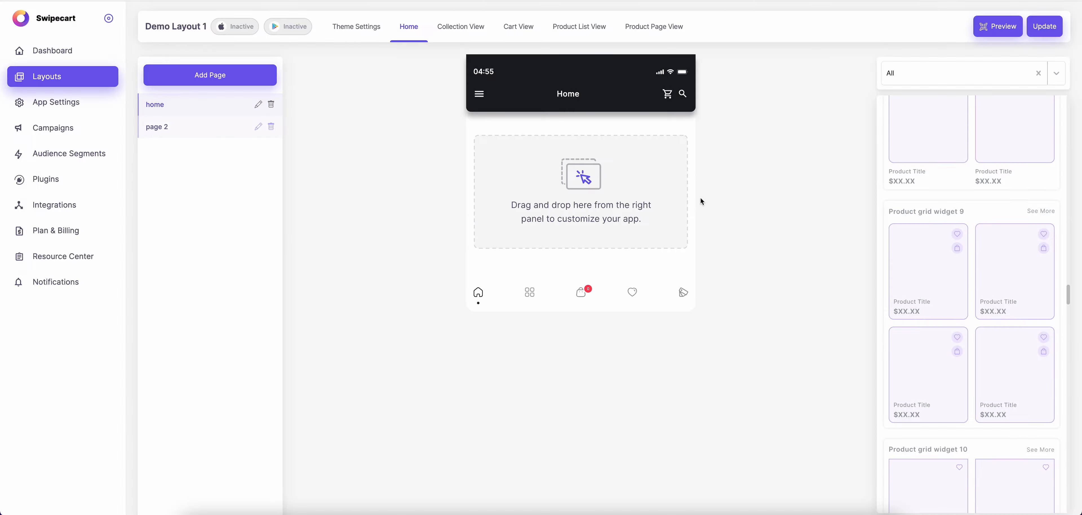
# - Filter the widgets to Search and place the search widget on the empty page 2
pyautogui.click(977, 73)
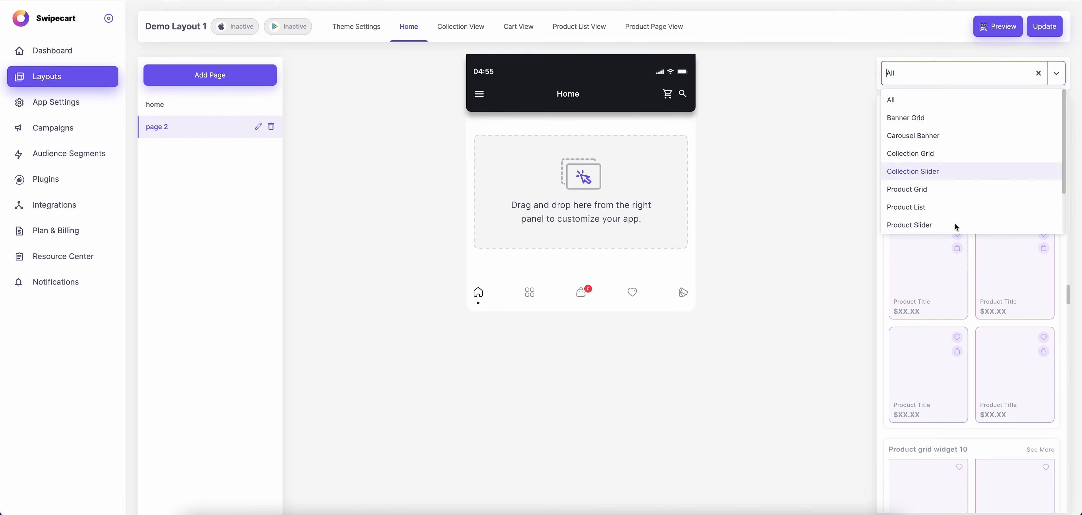
pyautogui.scroll(-2, 941, 170)
pyautogui.click(970, 186)
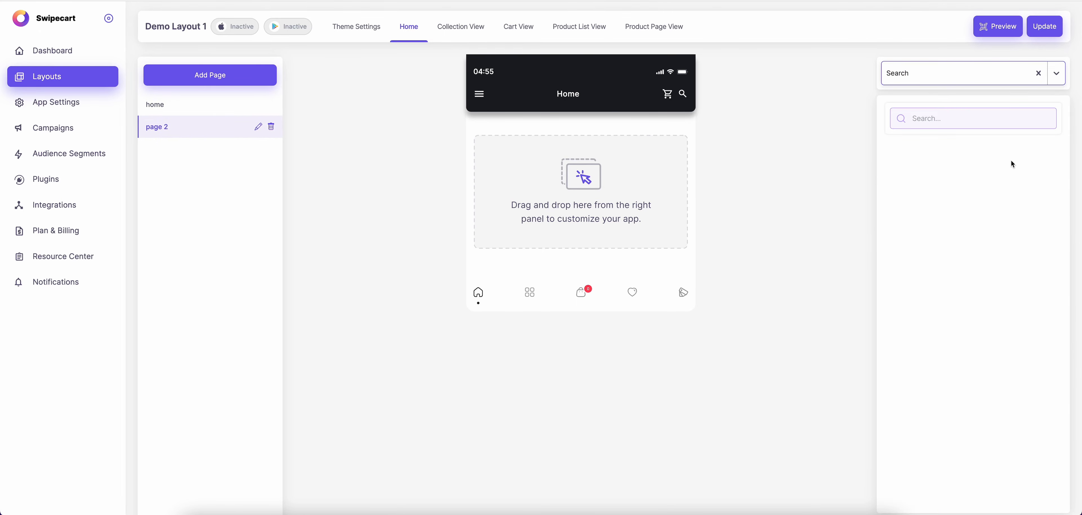
pyautogui.moveTo(971, 119); pyautogui.dragTo(603, 183)
# - Update the Home layout with page 2 and its search widget, and check it in the app preview, closing the preview code when done
pyautogui.click(1044, 26)
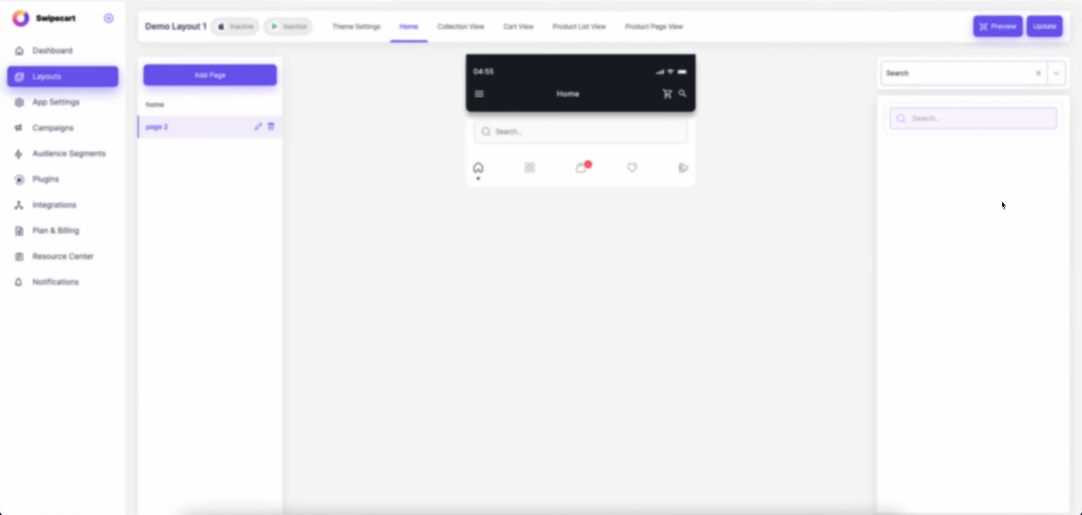
pyautogui.click(619, 278)
pyautogui.click(1015, 30)
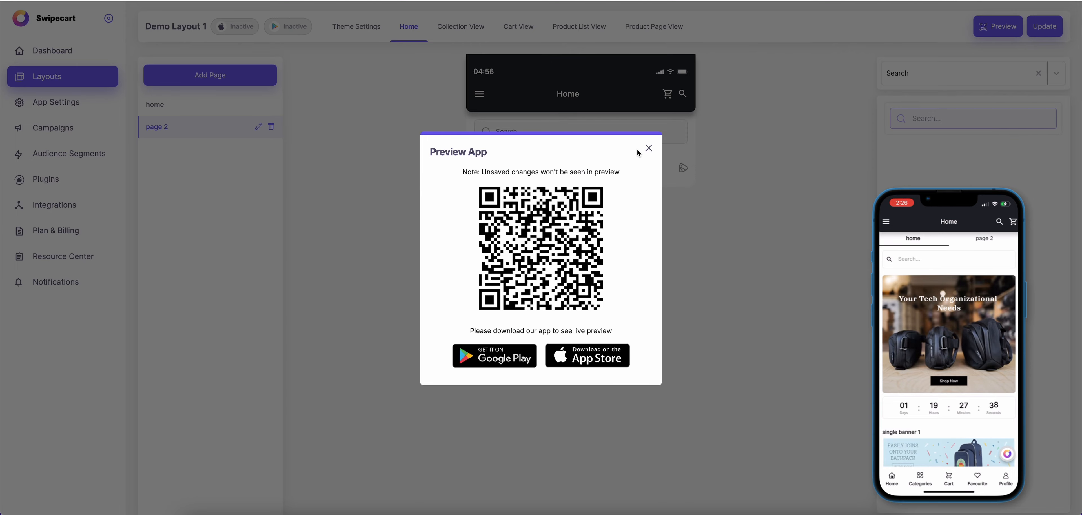
pyautogui.click(648, 149)
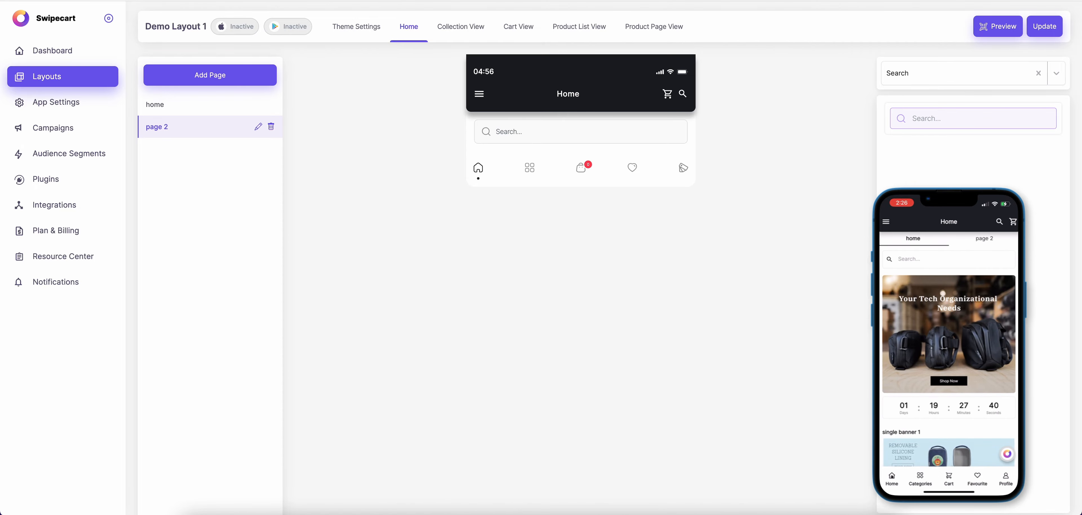
# - Add a page named page 3 as a new page in Home and place the search widget on it
pyautogui.click(154, 76)
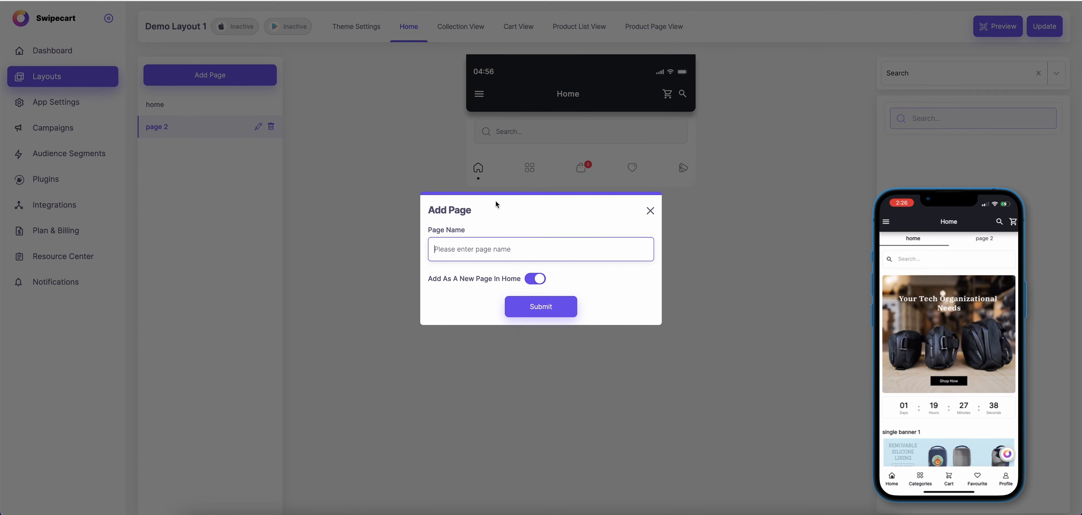
pyautogui.write('pag2')
pyautogui.press('BackSpace')
pyautogui.write('e 2')
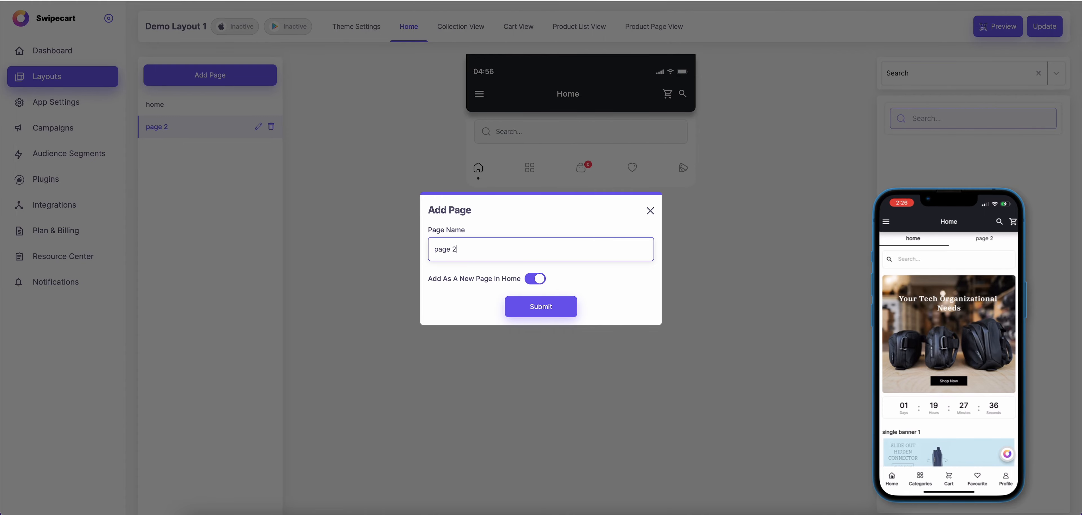
pyautogui.write(' 3')
pyautogui.press('Return')
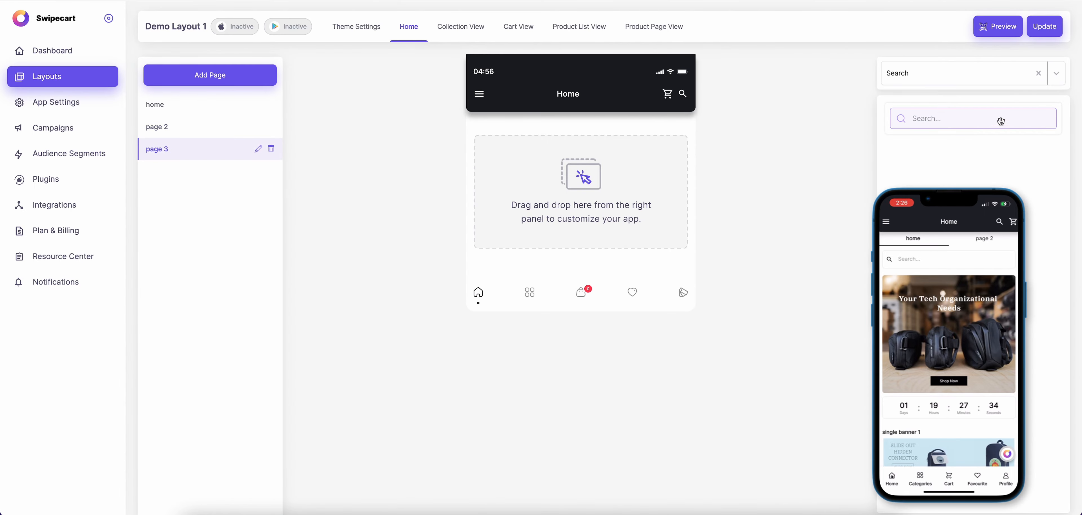
pyautogui.moveTo(973, 118); pyautogui.dragTo(580, 182)
# - Add a page named page 4 as a new page in Home and place the search widget on it
pyautogui.click(252, 80)
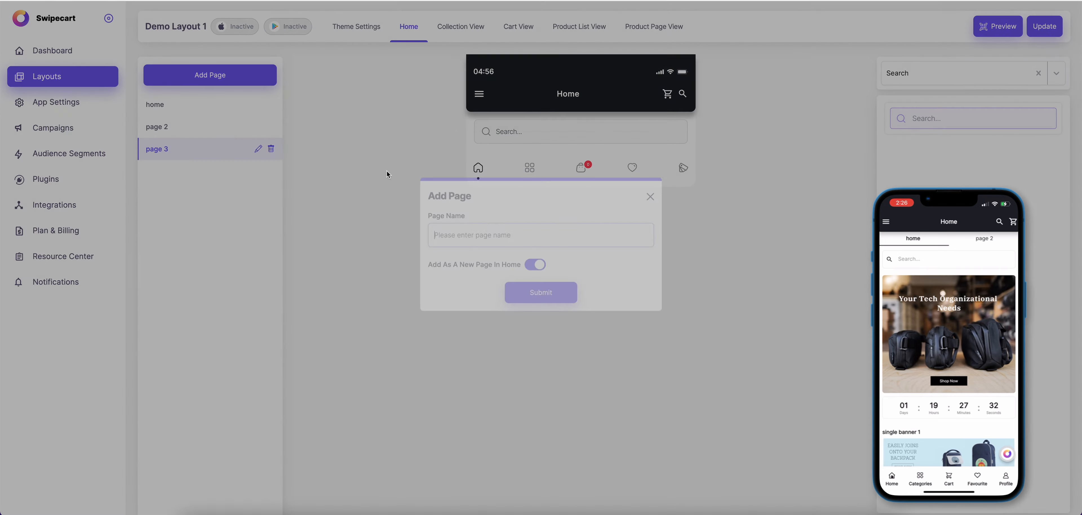
pyautogui.click(470, 253)
pyautogui.write('ag')
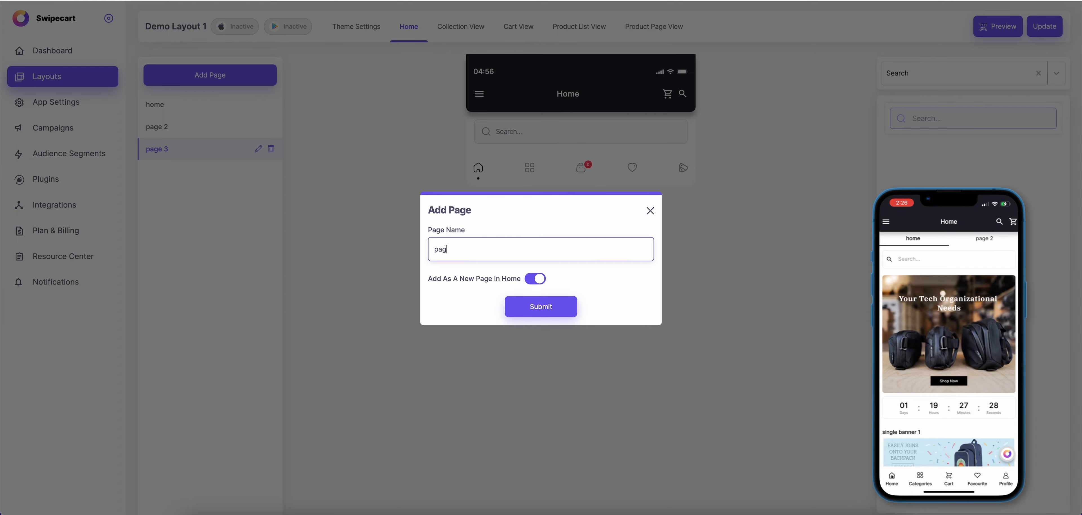
pyautogui.write('e 4')
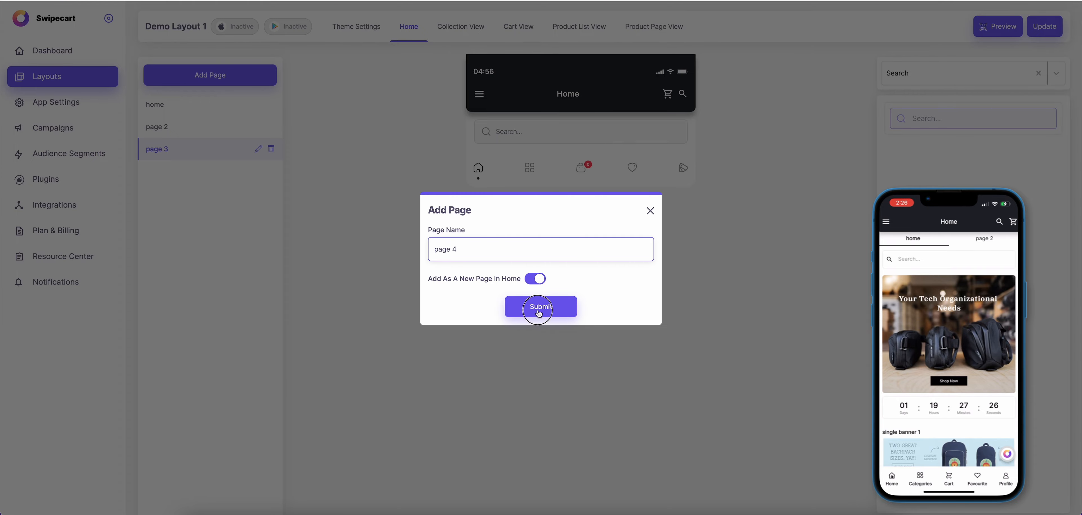
pyautogui.click(539, 311)
pyautogui.moveTo(947, 121); pyautogui.dragTo(597, 176)
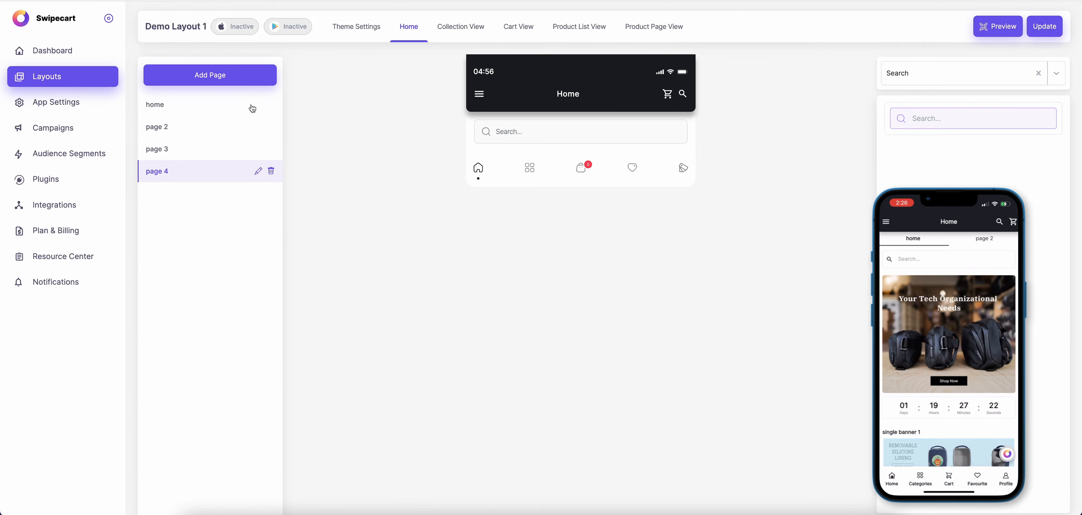
# - Add a page named page 5 without adding it as a new page in Home, and place the search widget on it
pyautogui.click(245, 80)
pyautogui.write('page 5')
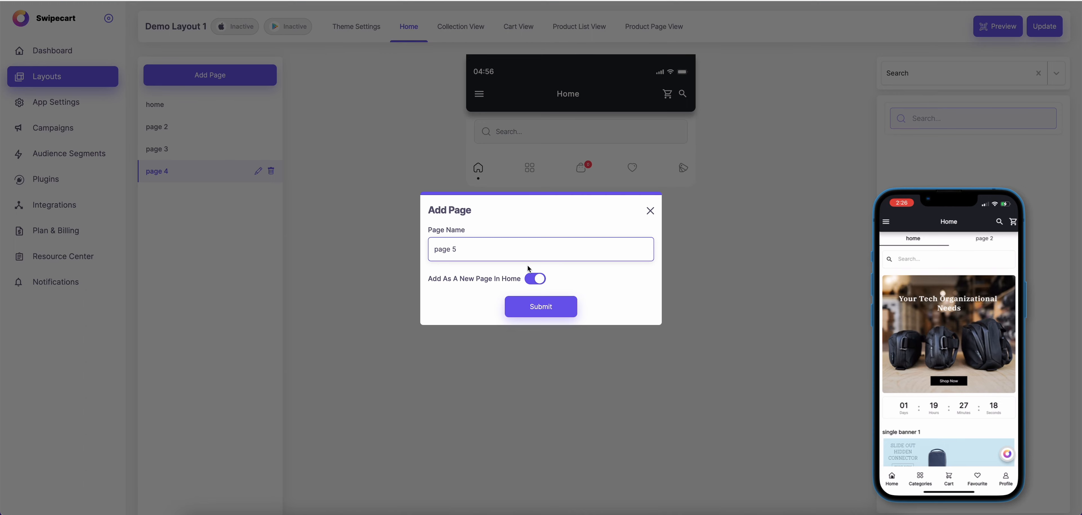
pyautogui.click(535, 279)
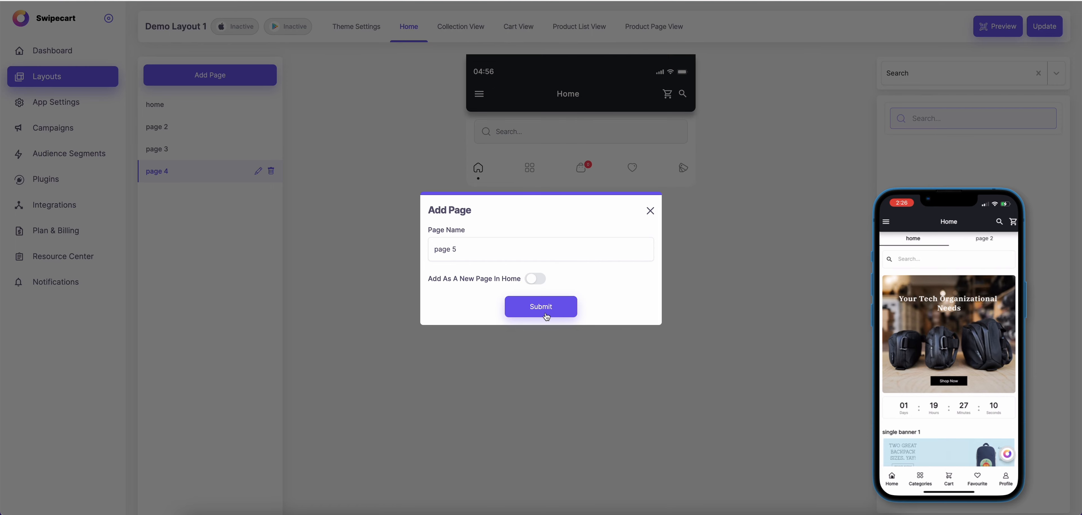
pyautogui.click(546, 316)
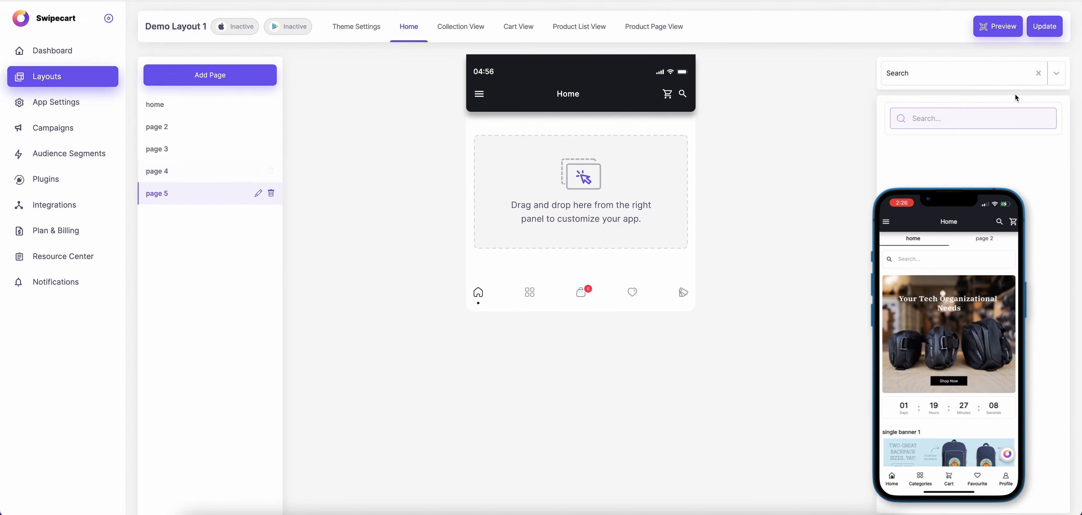
pyautogui.moveTo(946, 109); pyautogui.dragTo(588, 185)
# - Update the Home layout with pages 3 to 5 and check them in the app preview, closing the preview code when done
pyautogui.click(1043, 30)
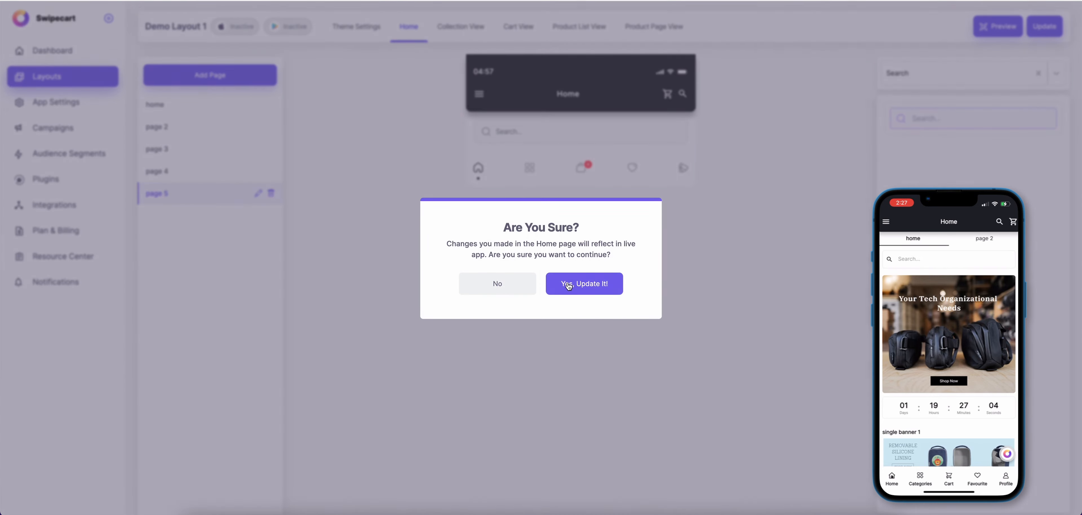
pyautogui.click(571, 283)
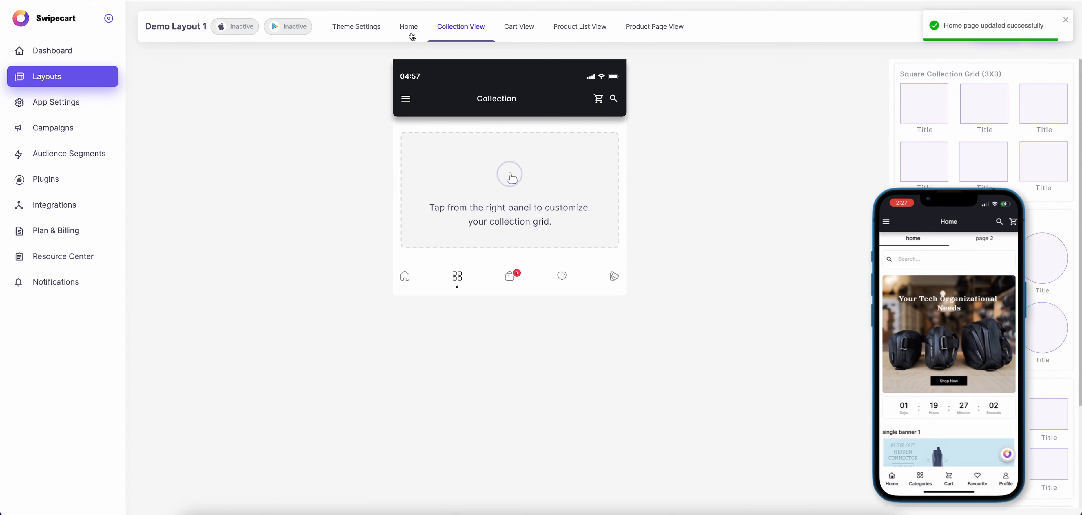
pyautogui.click(1065, 22)
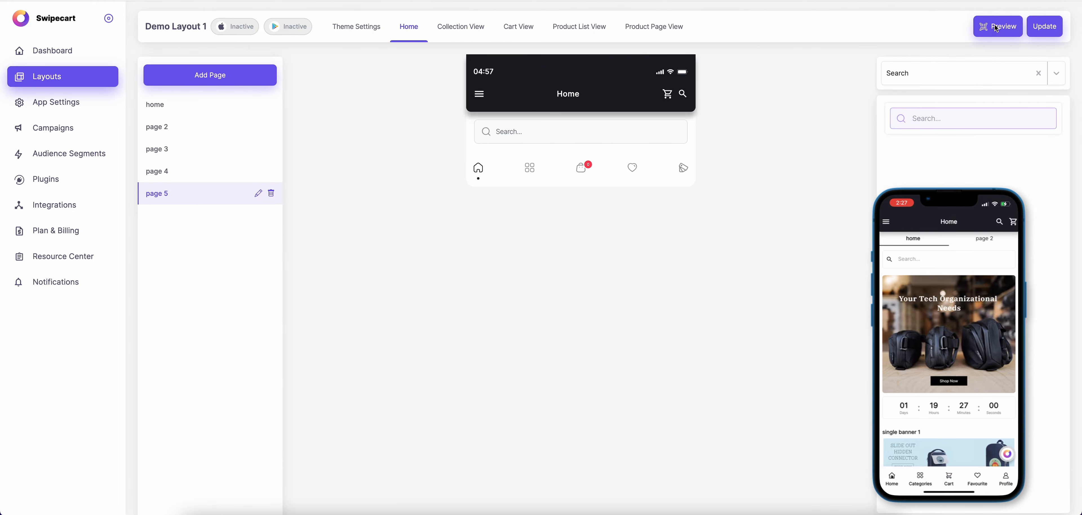
pyautogui.click(997, 27)
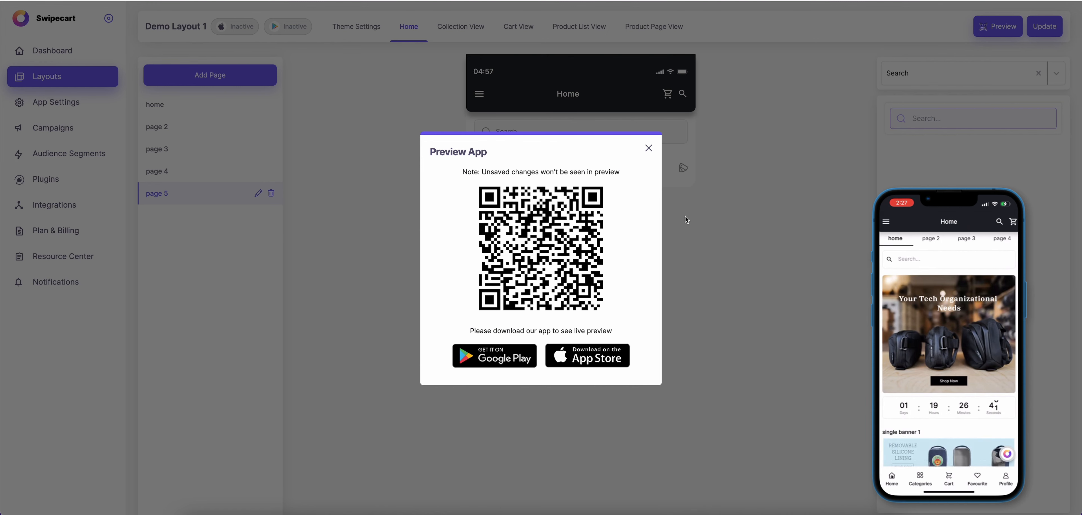
pyautogui.click(649, 148)
# - On the home page, give the single banner 1 image an internal link to Page 5 and save the banner
pyautogui.click(181, 106)
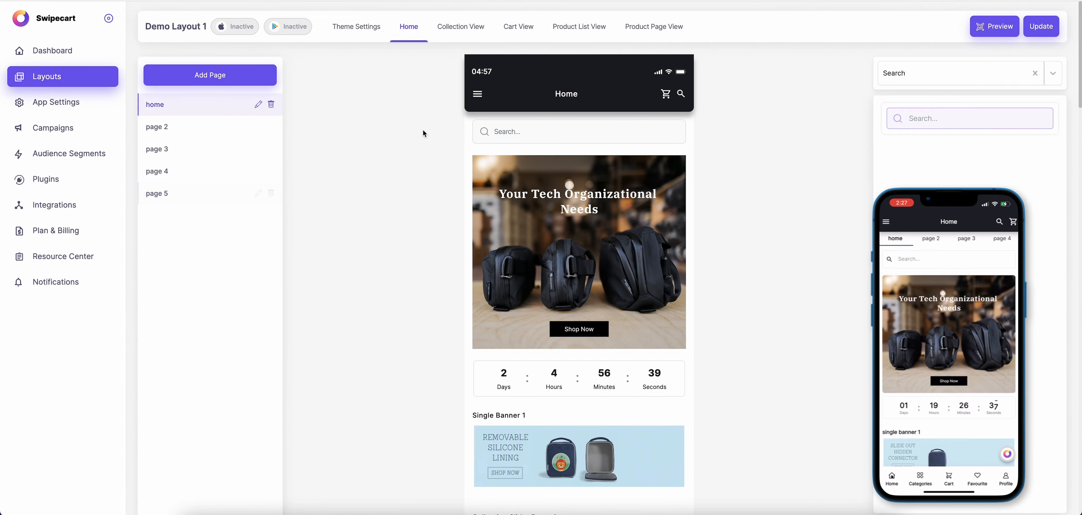
pyautogui.scroll(-5, 476, 266)
pyautogui.scroll(-15, 477, 266)
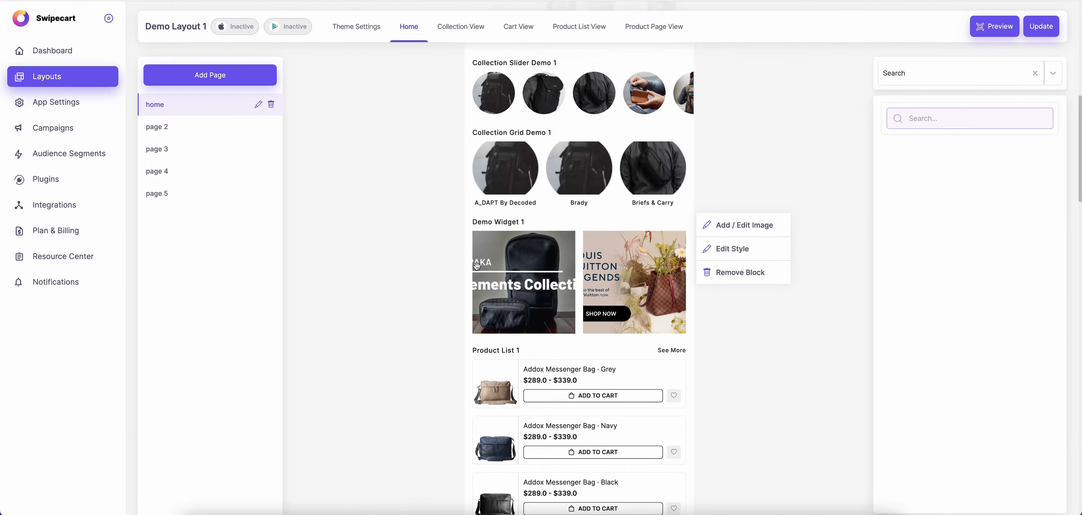
pyautogui.scroll(-5, 477, 266)
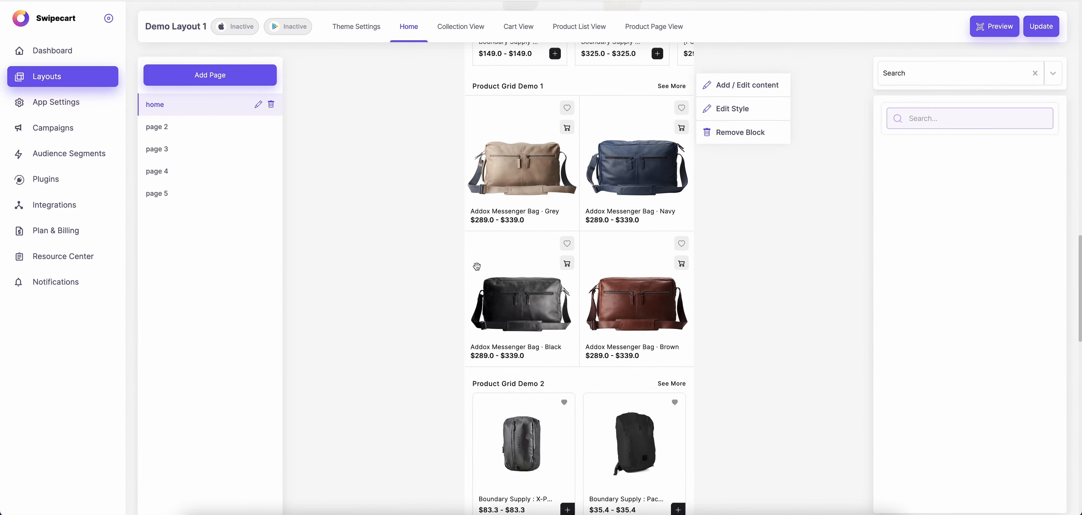
pyautogui.scroll(10, 476, 266)
pyautogui.scroll(10, 476, 267)
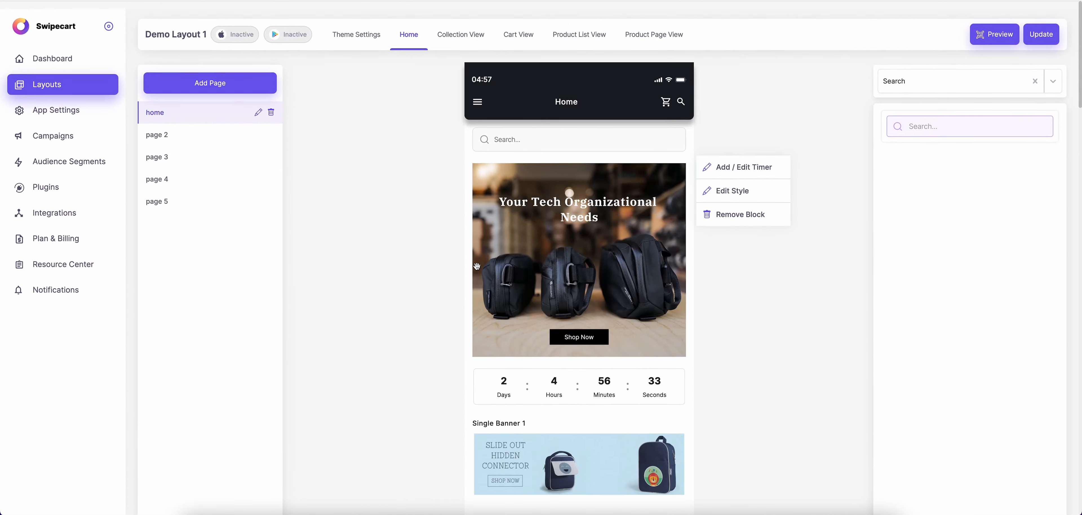
pyautogui.scroll(-4, 529, 204)
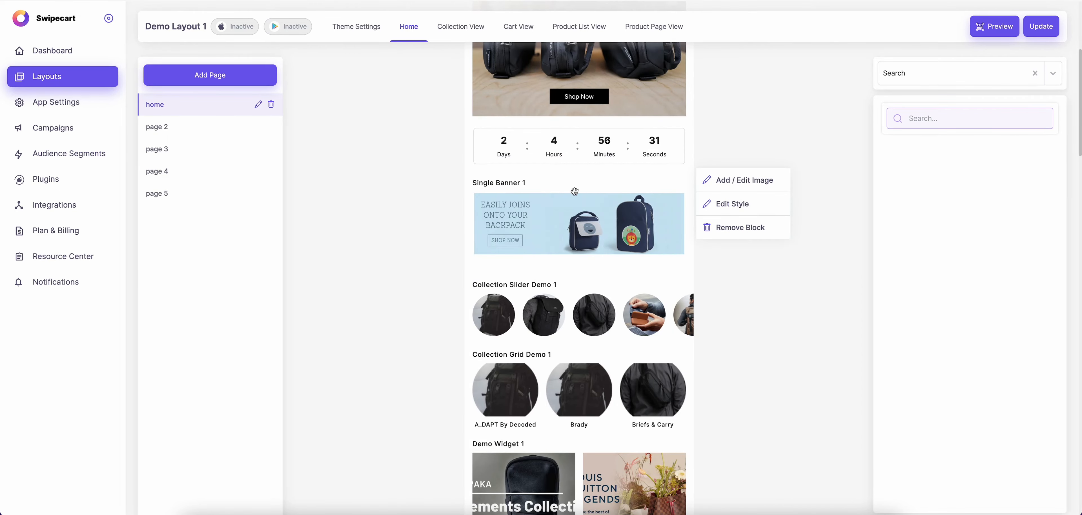
pyautogui.click(722, 191)
pyautogui.click(442, 228)
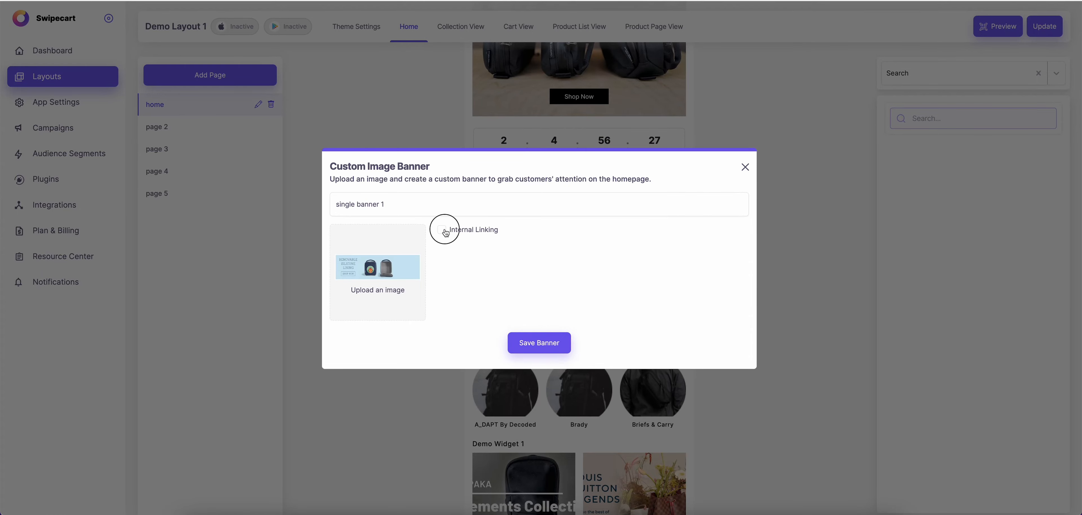
pyautogui.click(541, 248)
pyautogui.click(505, 277)
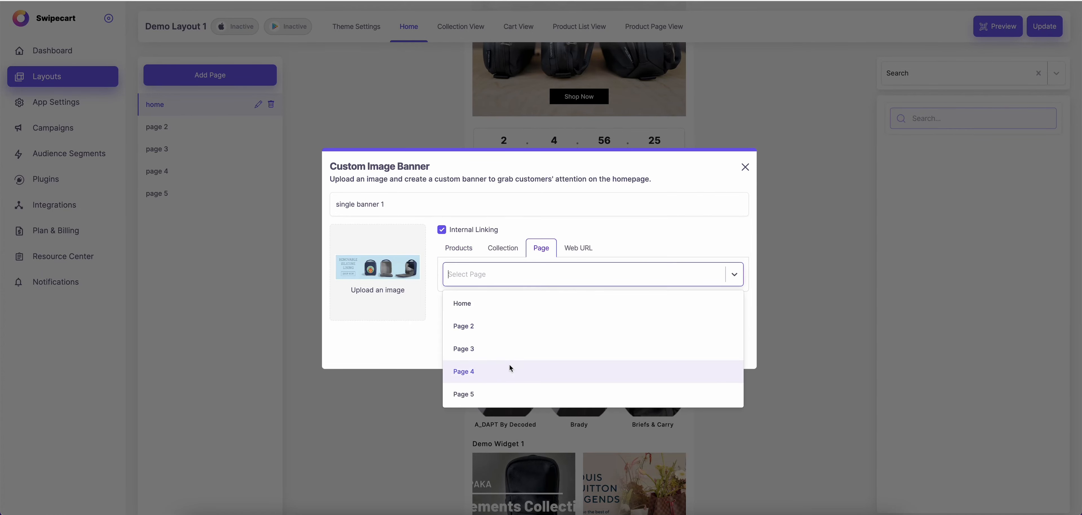
pyautogui.click(501, 394)
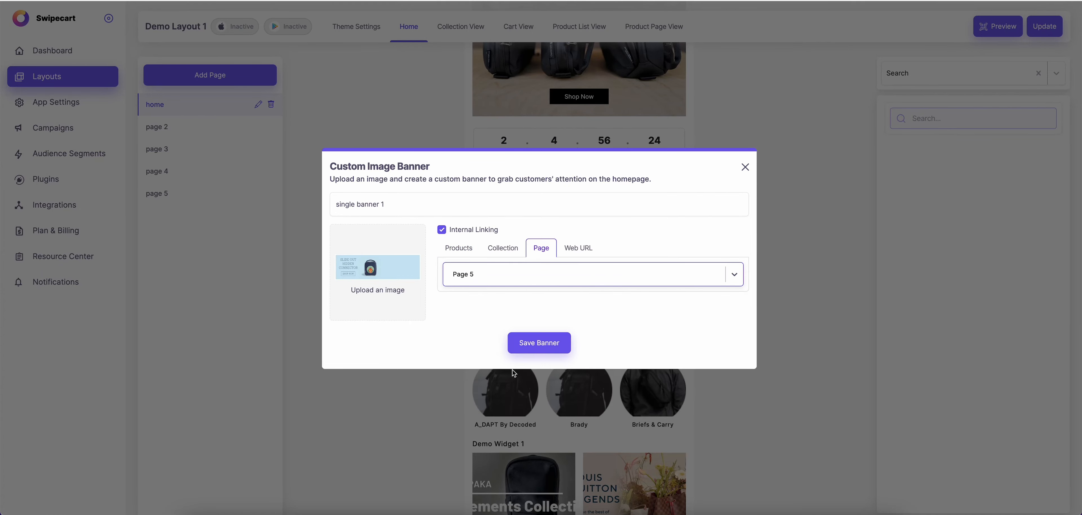
pyautogui.click(529, 339)
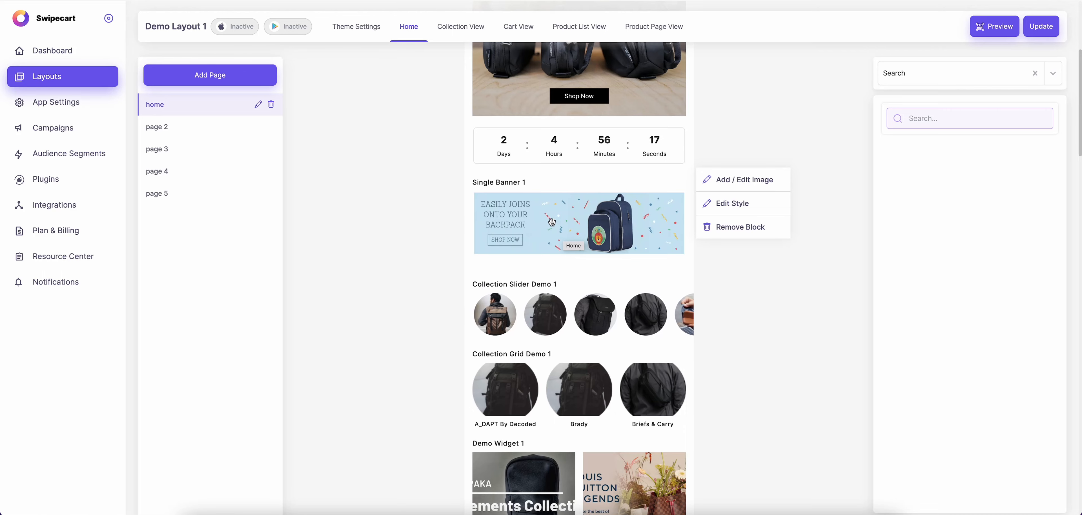
# - Update the Home page with the linked banner and return to the Home section
pyautogui.click(1037, 27)
pyautogui.click(582, 285)
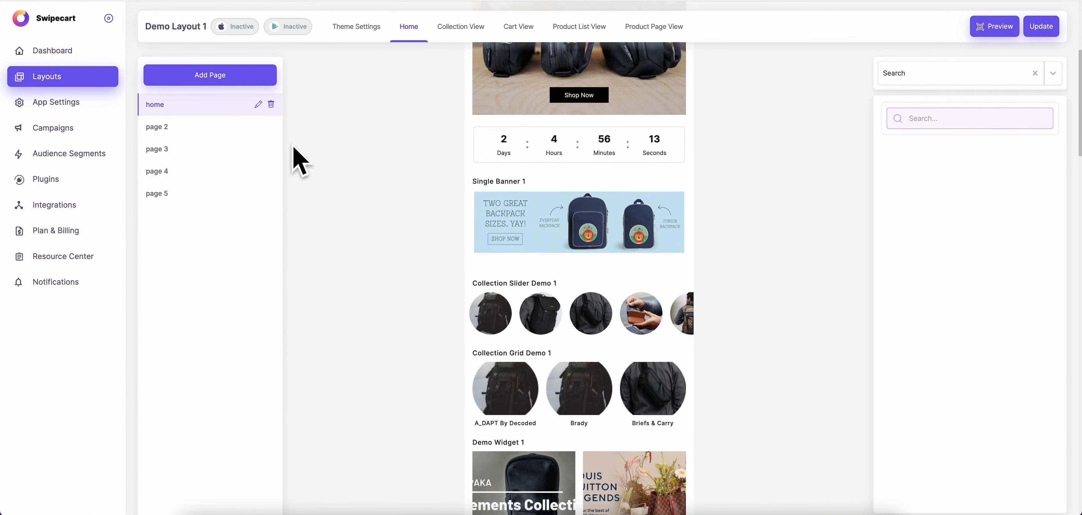
pyautogui.click(406, 27)
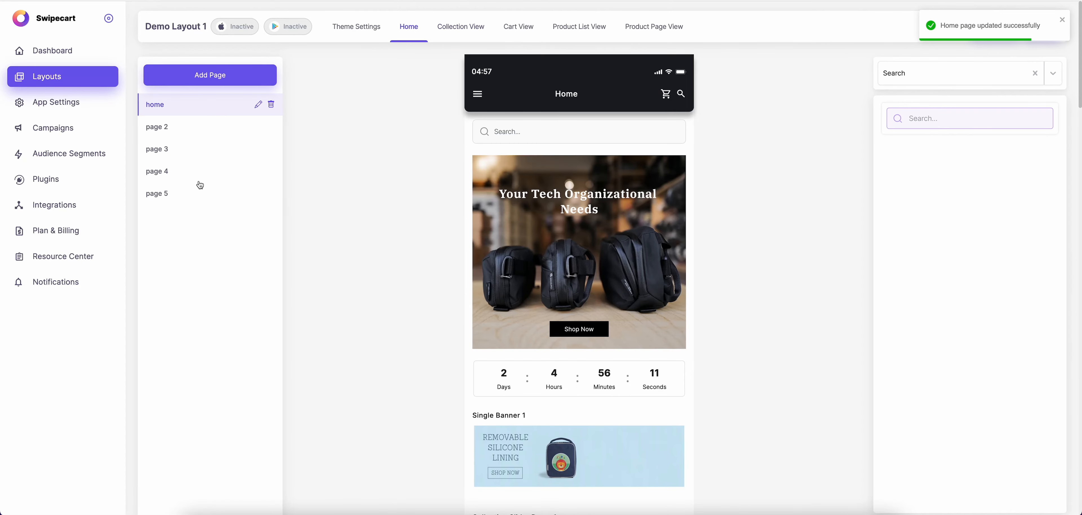
# - Open page 5, filter the widgets to Product Grid and place product grid widget 1 above the search bar
pyautogui.click(192, 194)
pyautogui.click(935, 78)
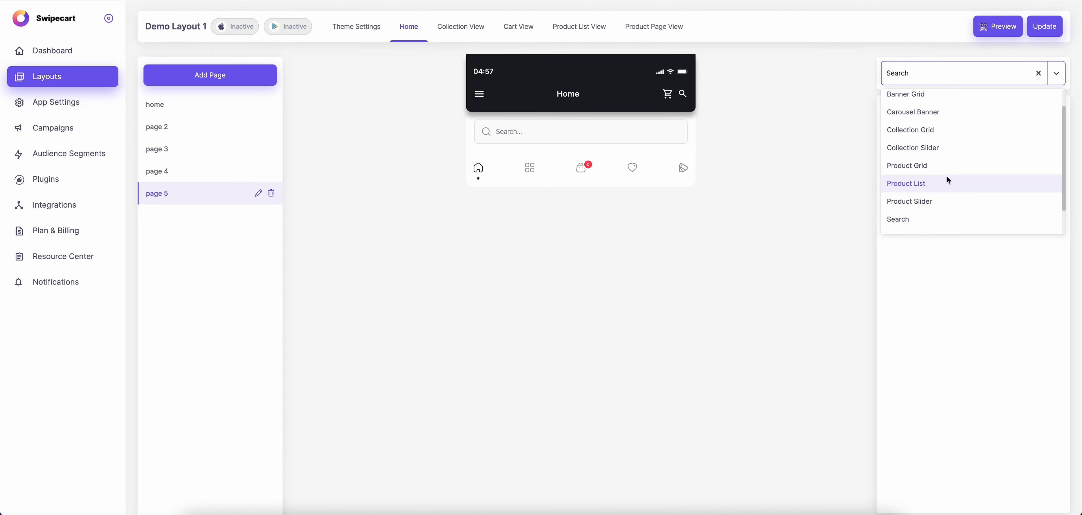
pyautogui.click(948, 165)
pyautogui.moveTo(950, 172); pyautogui.dragTo(608, 139)
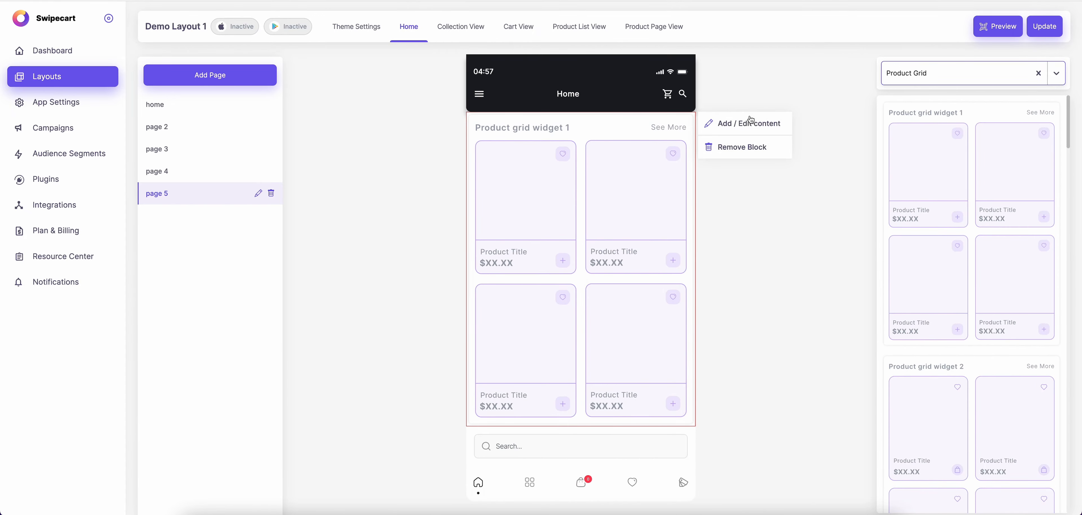
# - Fill the product grid on page 5 with the Addox Messenger Bag collection and save it
pyautogui.click(751, 122)
pyautogui.click(483, 247)
pyautogui.click(495, 271)
pyautogui.click(498, 299)
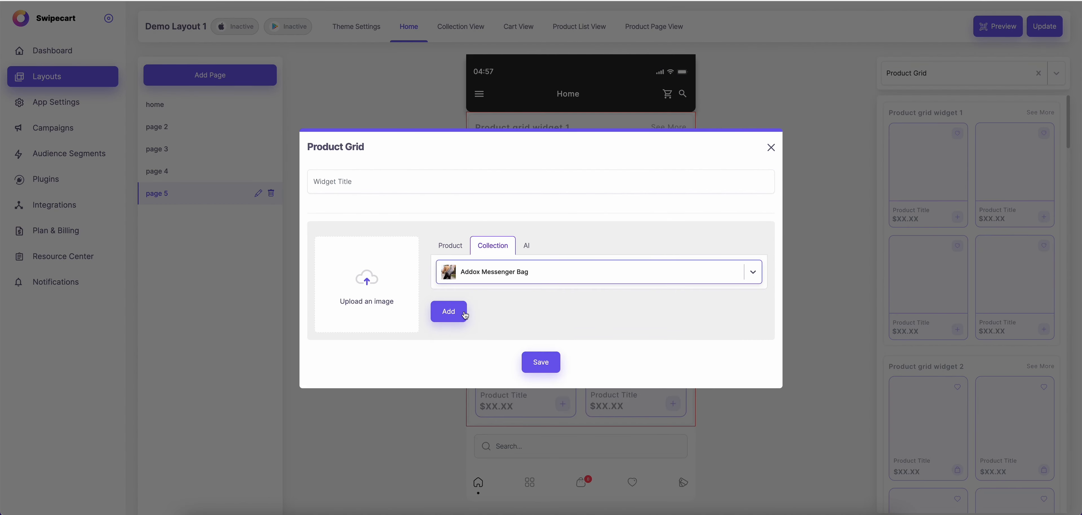
pyautogui.click(449, 311)
pyautogui.click(541, 396)
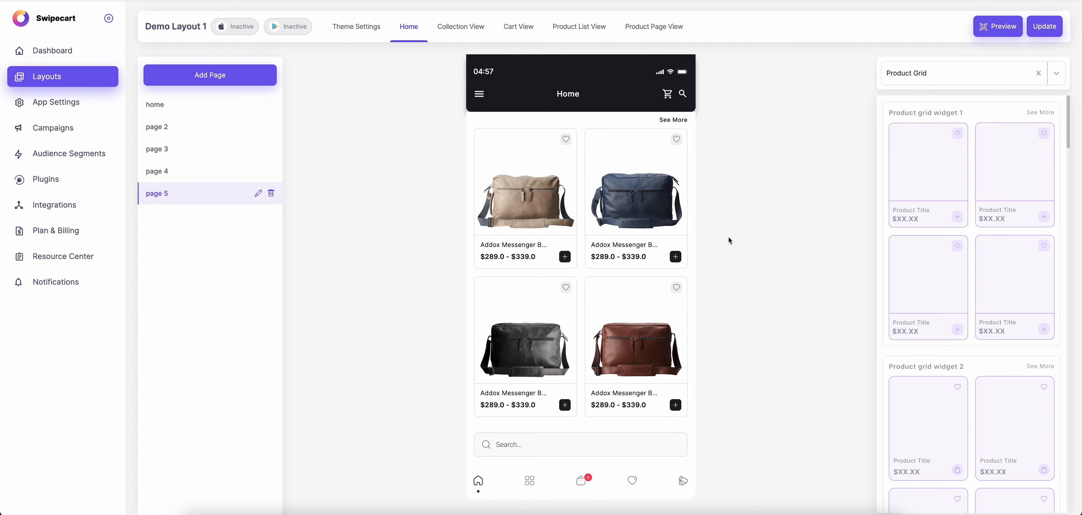
# - Filter the widgets to Product Slider and place product carousel slider 12 between the product grid and the search bar
pyautogui.click(978, 80)
pyautogui.scroll(-2, 954, 198)
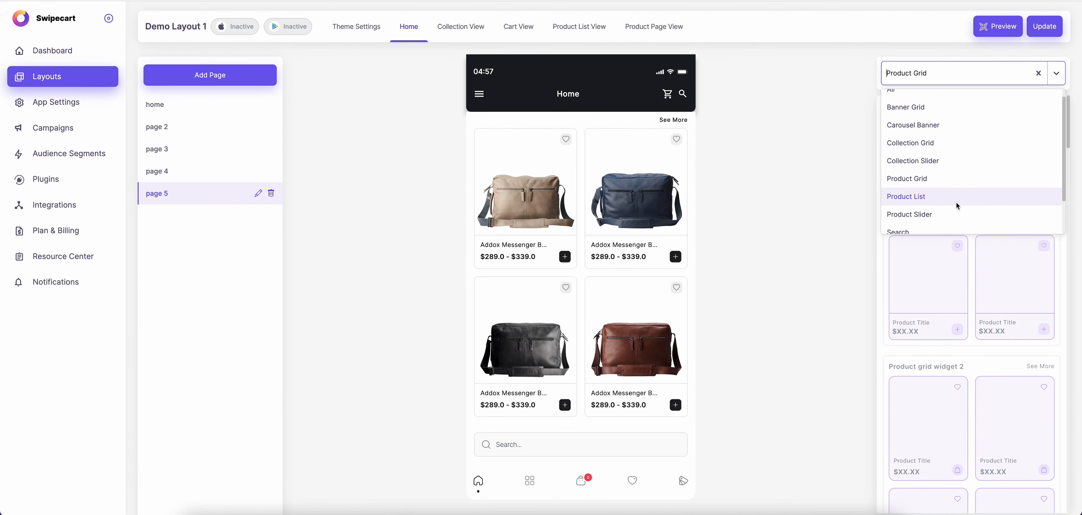
pyautogui.click(954, 196)
pyautogui.scroll(-15, 963, 348)
pyautogui.moveTo(1018, 465); pyautogui.dragTo(588, 453)
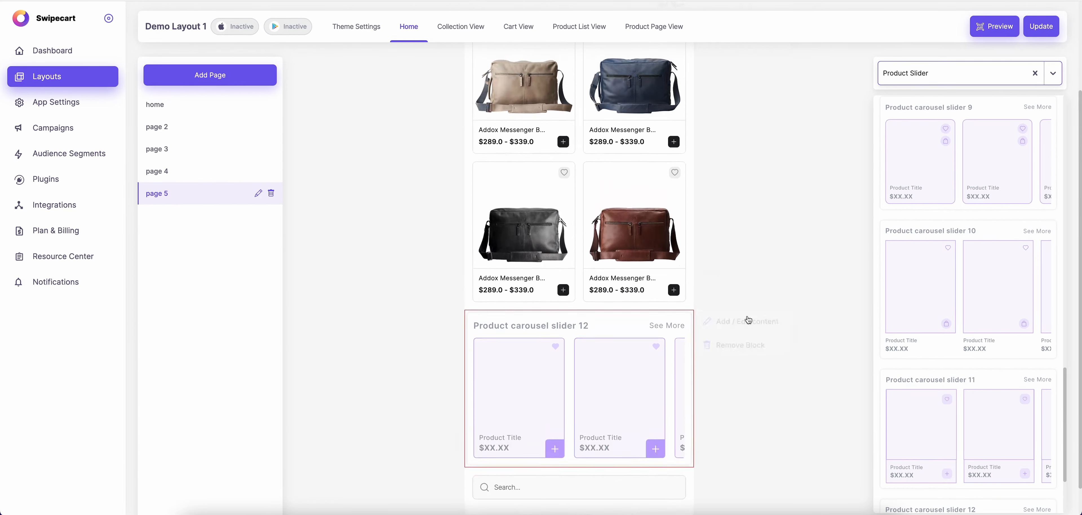
# - Fill the product slider on page 5 with the Boundary Supply collection, save it and update the Home page
pyautogui.click(744, 320)
pyautogui.click(497, 246)
pyautogui.click(516, 273)
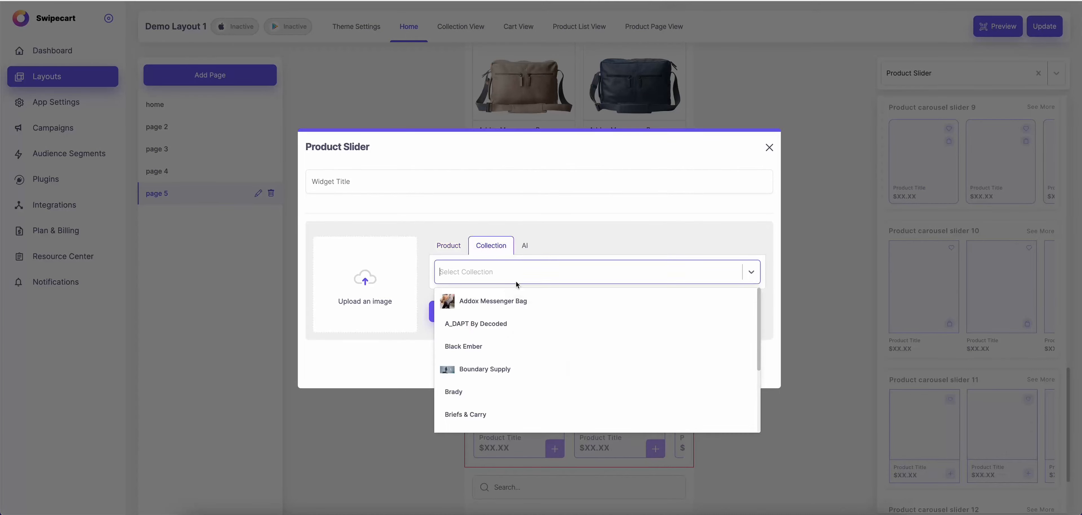
pyautogui.click(513, 370)
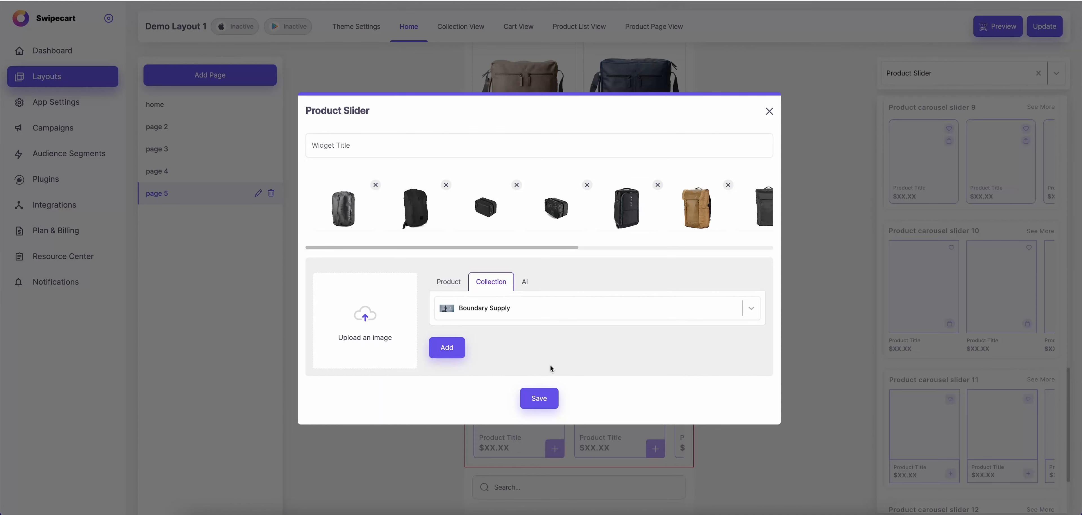
pyautogui.click(541, 398)
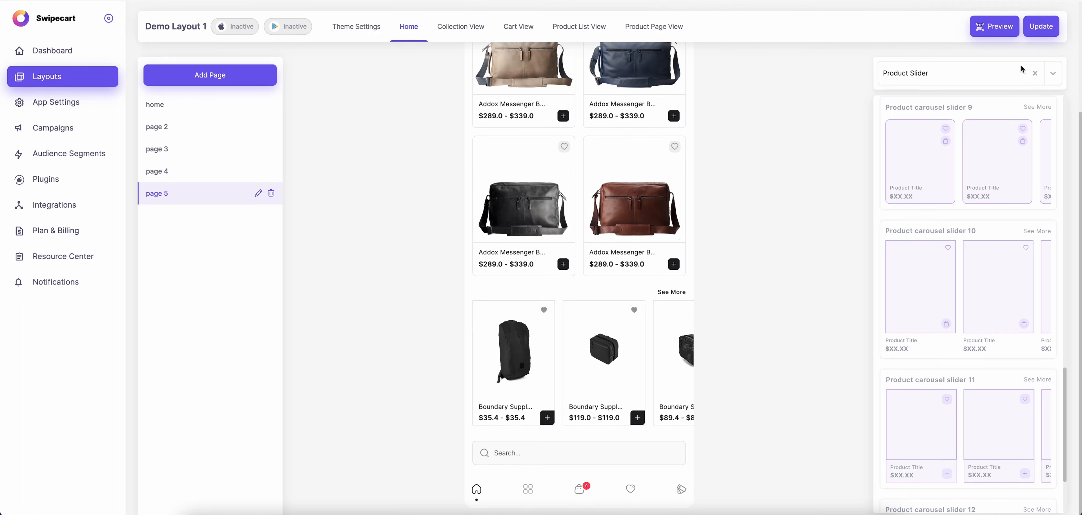
pyautogui.click(1041, 25)
pyautogui.click(601, 286)
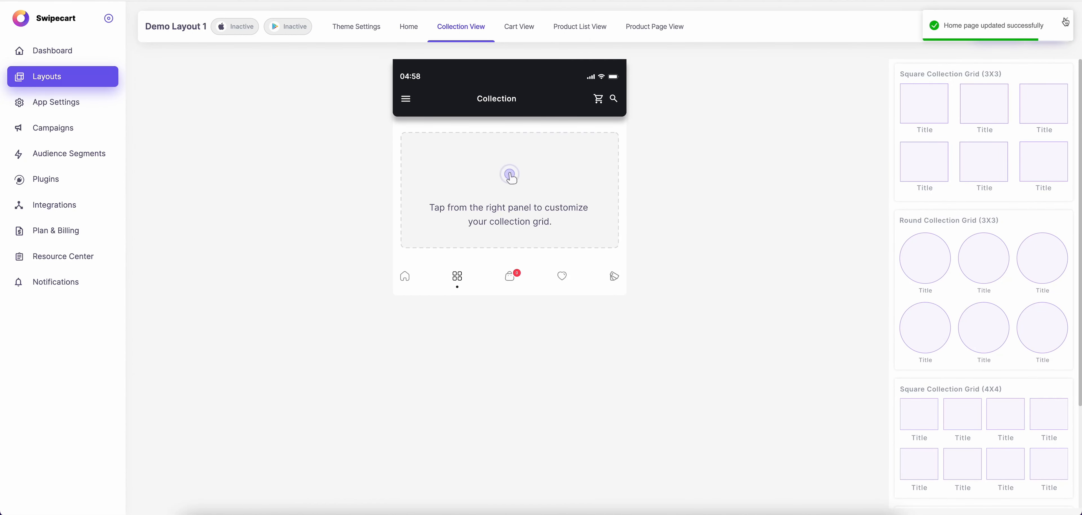
# - Preview the app, close the preview and look over the product grid and slider on page 5 in the Home section
pyautogui.click(1066, 21)
pyautogui.click(1002, 34)
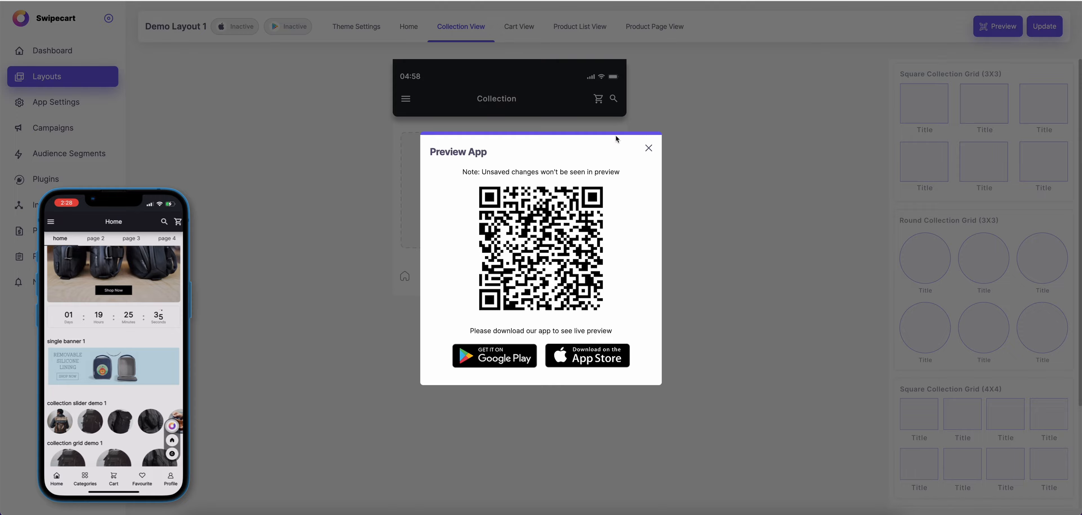
pyautogui.click(648, 148)
pyautogui.click(413, 29)
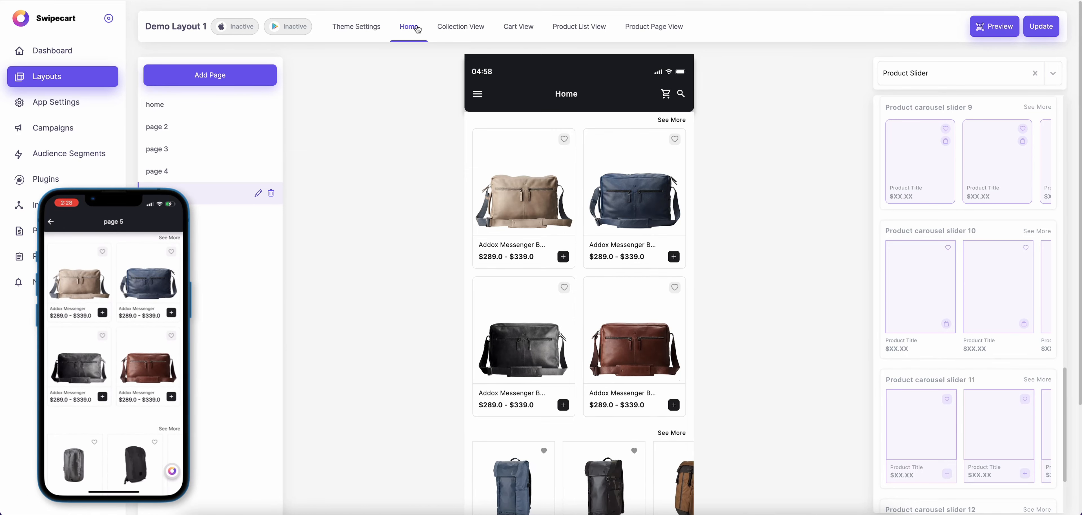
pyautogui.scroll(-3, 604, 382)
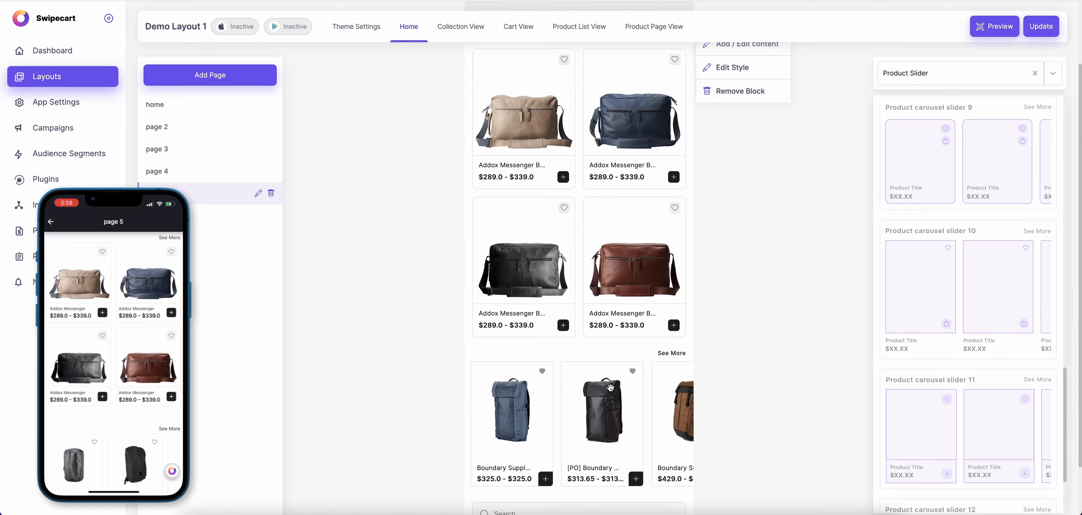
pyautogui.scroll(3, 604, 383)
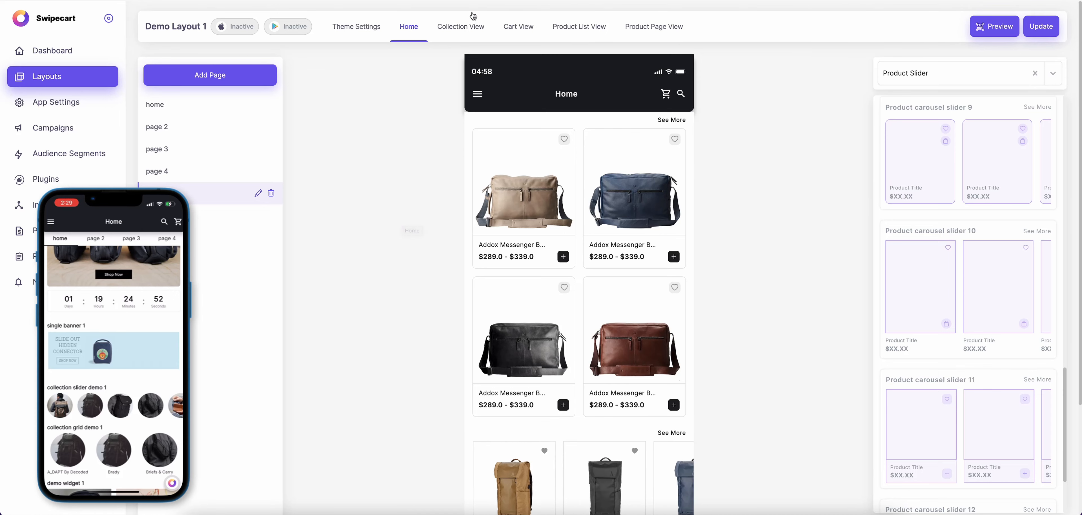
# - Open the Collection View and apply the Square Collection Grid (3X3) layout
pyautogui.click(462, 27)
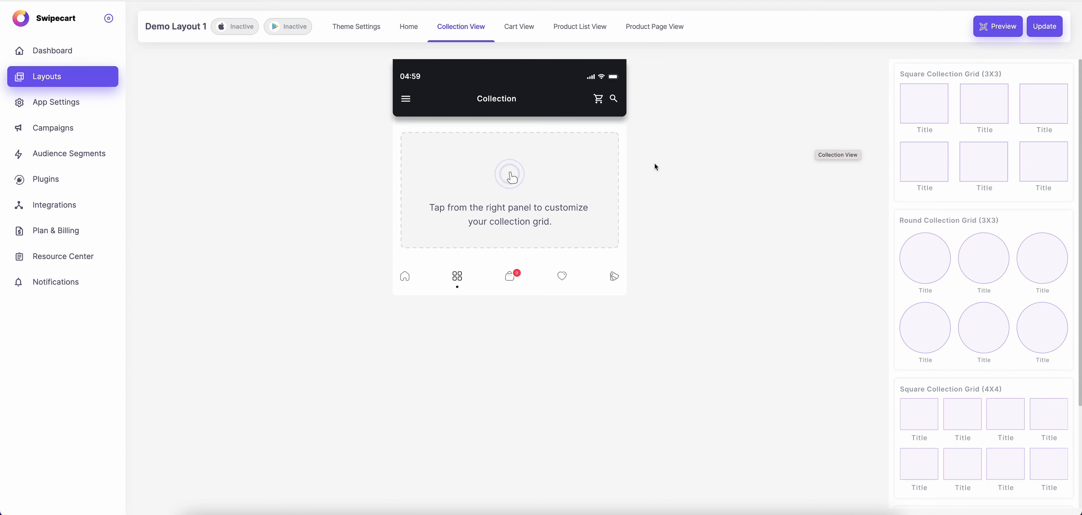
pyautogui.click(933, 200)
pyautogui.scroll(-4, 966, 198)
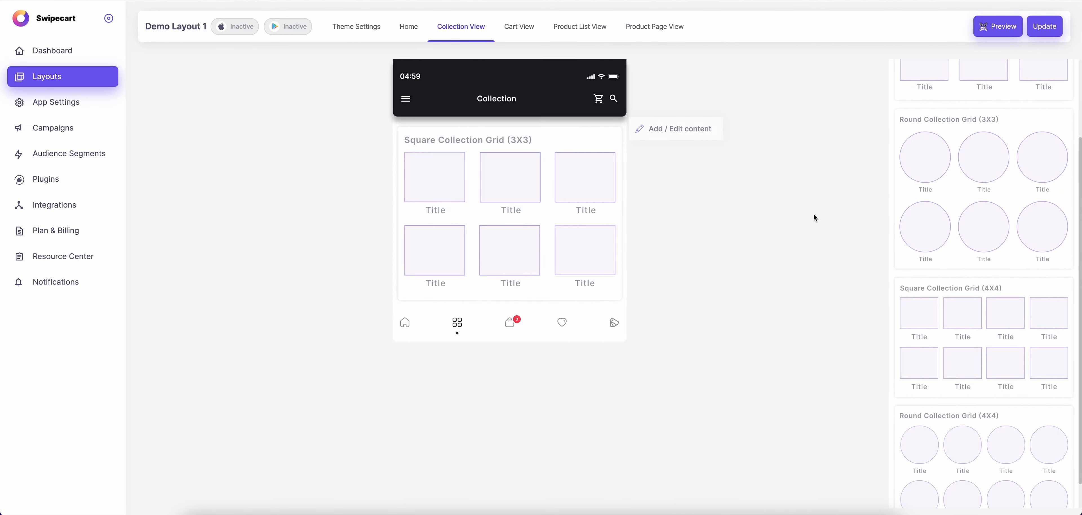
pyautogui.scroll(3, 962, 382)
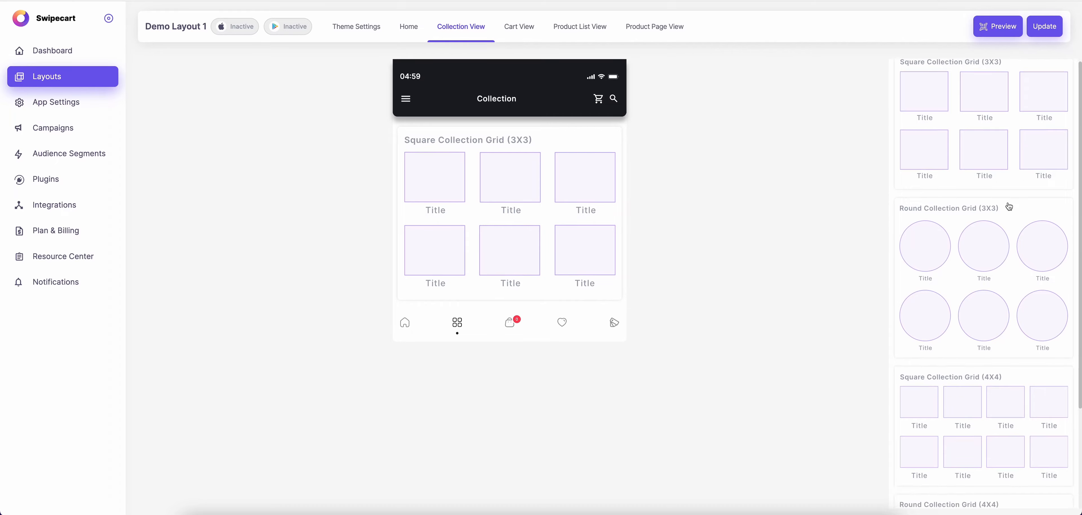
pyautogui.scroll(-4, 1009, 206)
# - Fill the collection grid with the Addox Messenger Bag, Boundary Supply and Alpaka collections and save it
pyautogui.moveTo(548, 181)
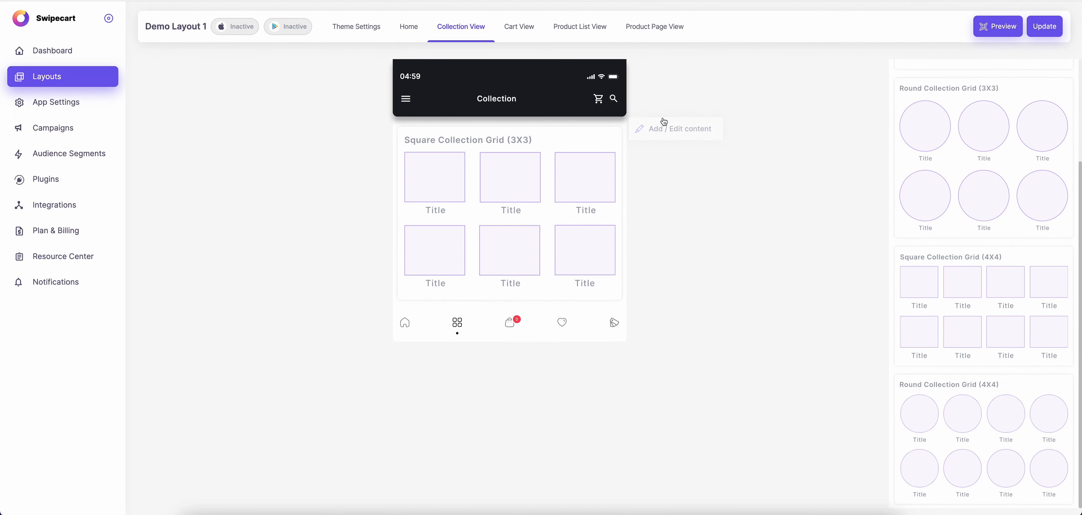
pyautogui.click(670, 130)
pyautogui.click(481, 240)
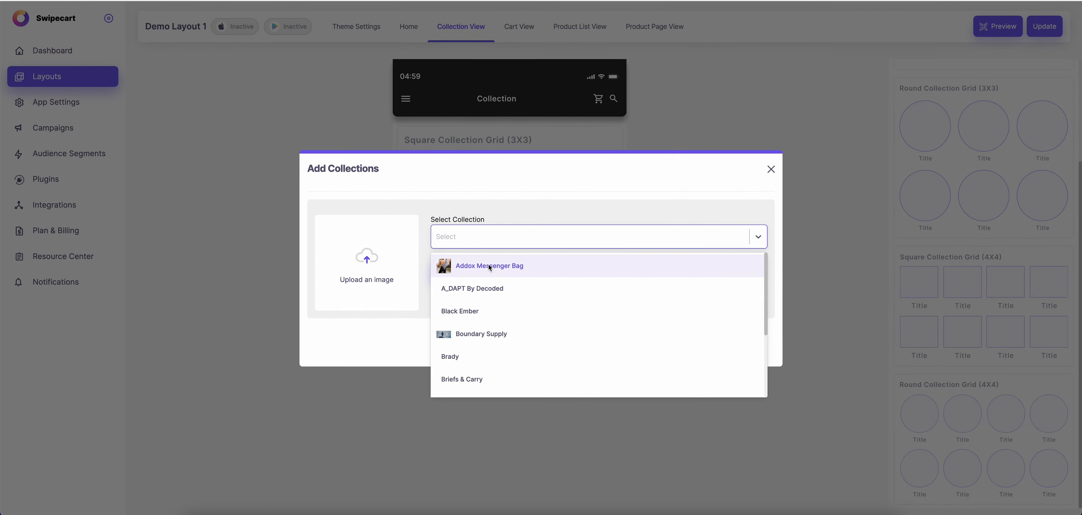
pyautogui.click(487, 264)
pyautogui.click(449, 271)
pyautogui.click(489, 271)
pyautogui.click(481, 372)
pyautogui.click(446, 305)
pyautogui.click(546, 269)
pyautogui.scroll(-3, 539, 370)
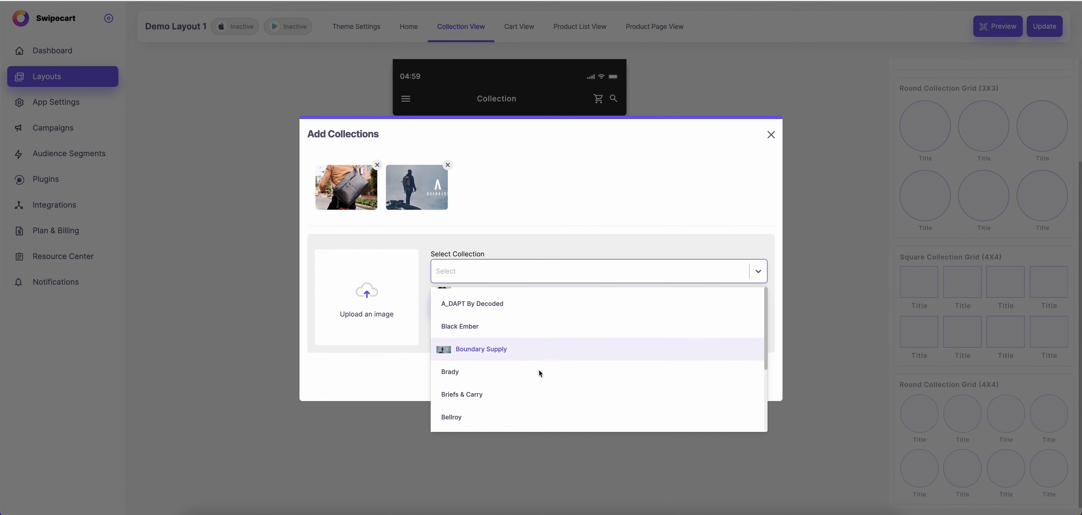
pyautogui.click(524, 397)
pyautogui.click(457, 310)
pyautogui.click(550, 377)
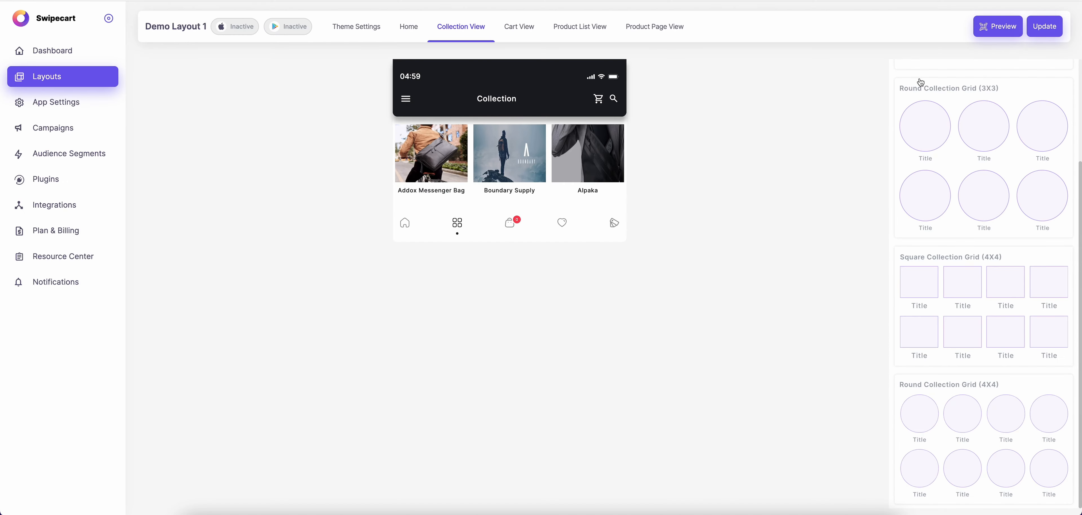
# - Update the Collection View in the live app, confirm the change and check the app preview
pyautogui.click(1045, 27)
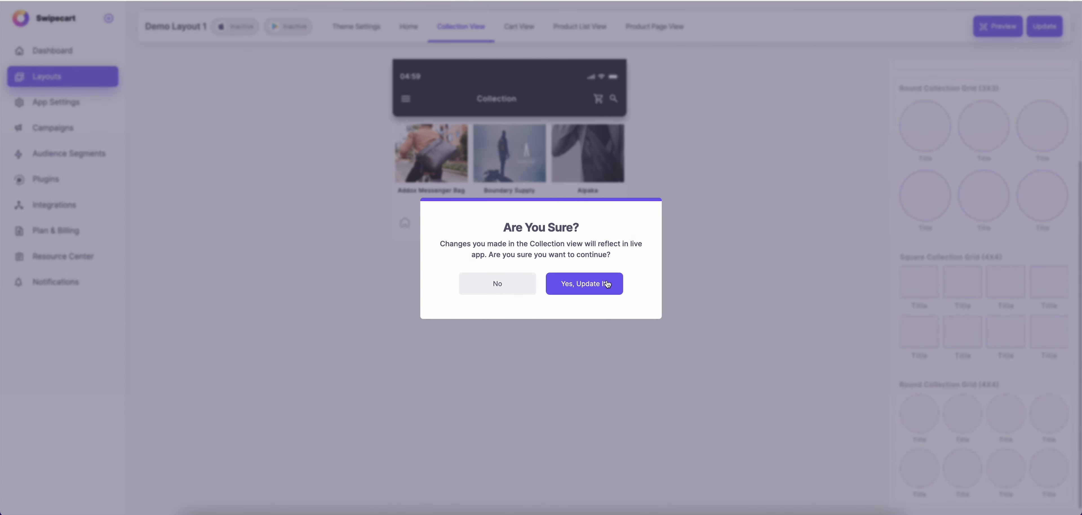
pyautogui.click(607, 284)
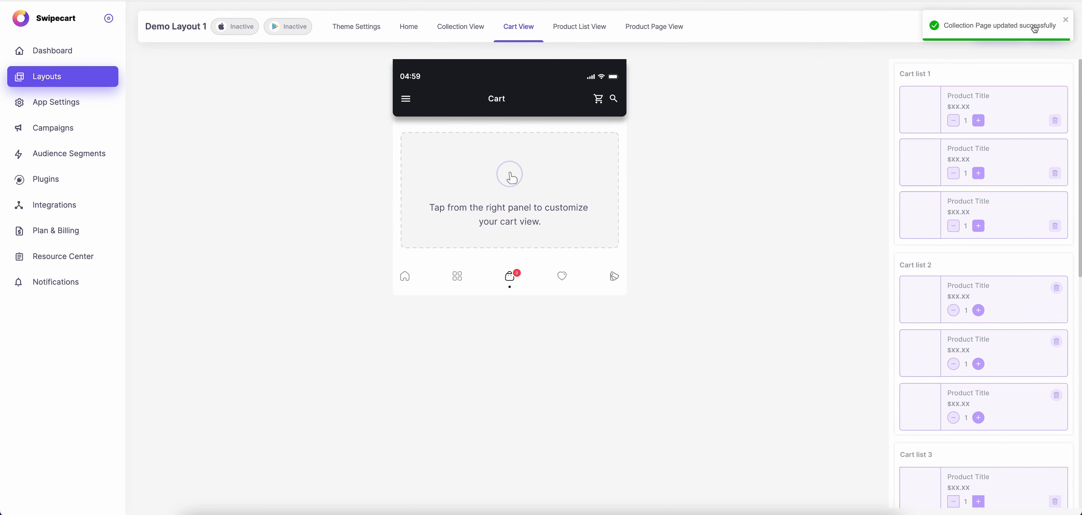
pyautogui.click(1066, 21)
pyautogui.click(982, 37)
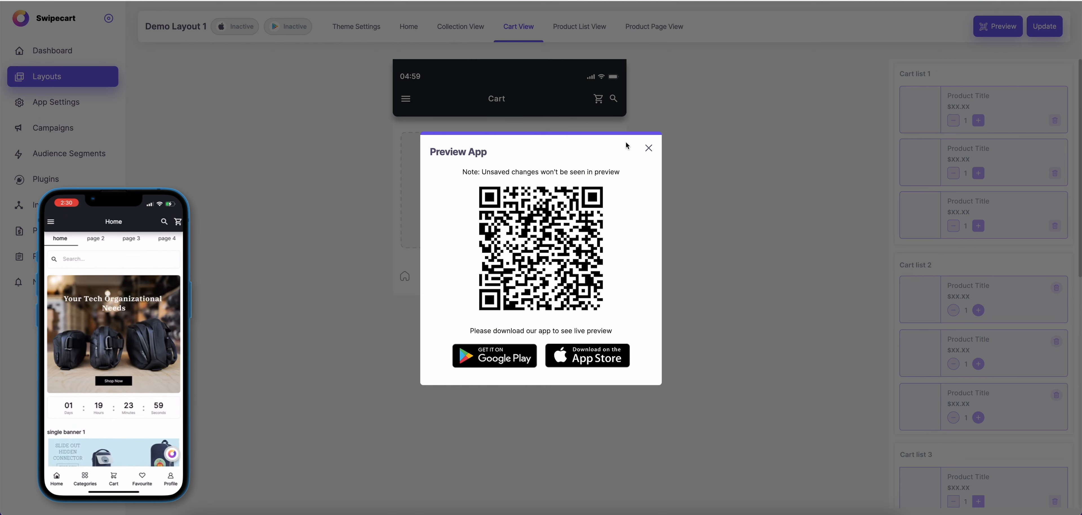
pyautogui.click(649, 148)
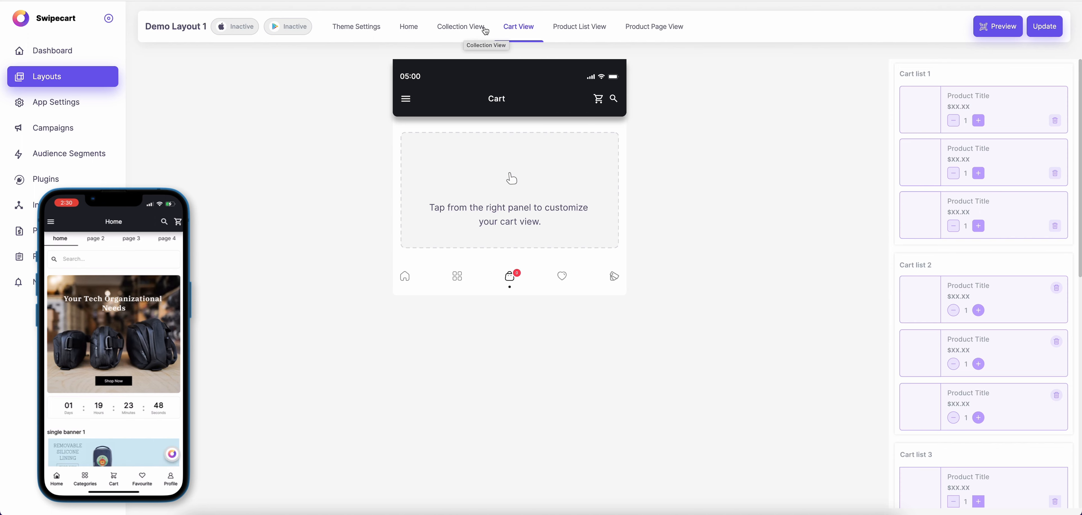
# - Try Cart list 1, Cart list 2 and Cart list 3 in the Cart View
pyautogui.click(449, 36)
pyautogui.click(531, 35)
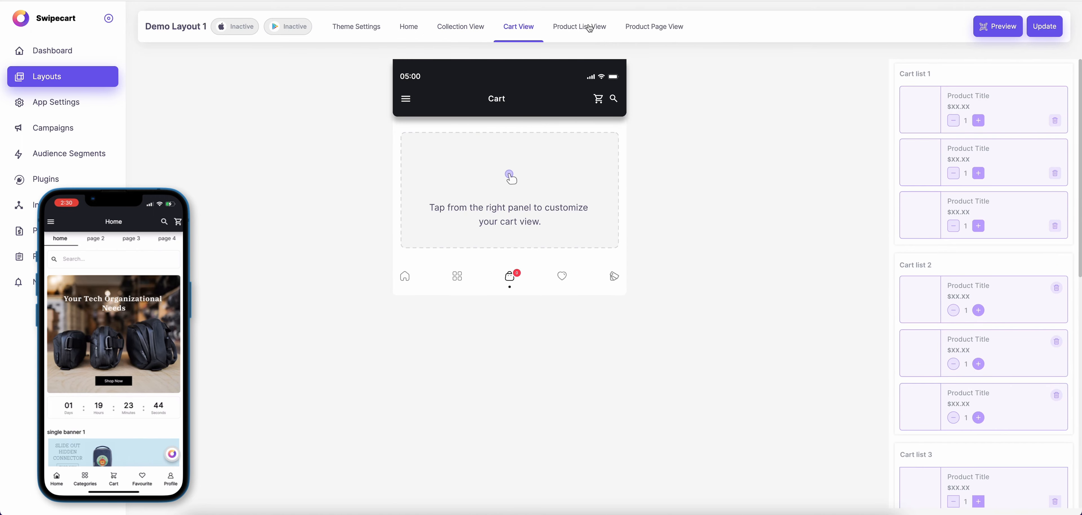
pyautogui.click(561, 30)
pyautogui.click(513, 33)
pyautogui.scroll(-5, 954, 261)
pyautogui.scroll(6, 953, 262)
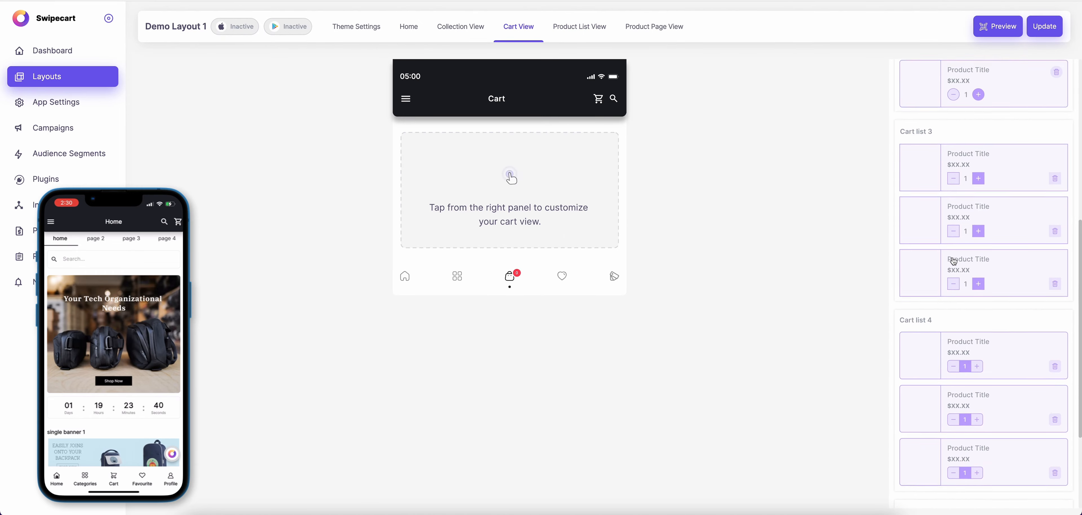
pyautogui.click(1010, 138)
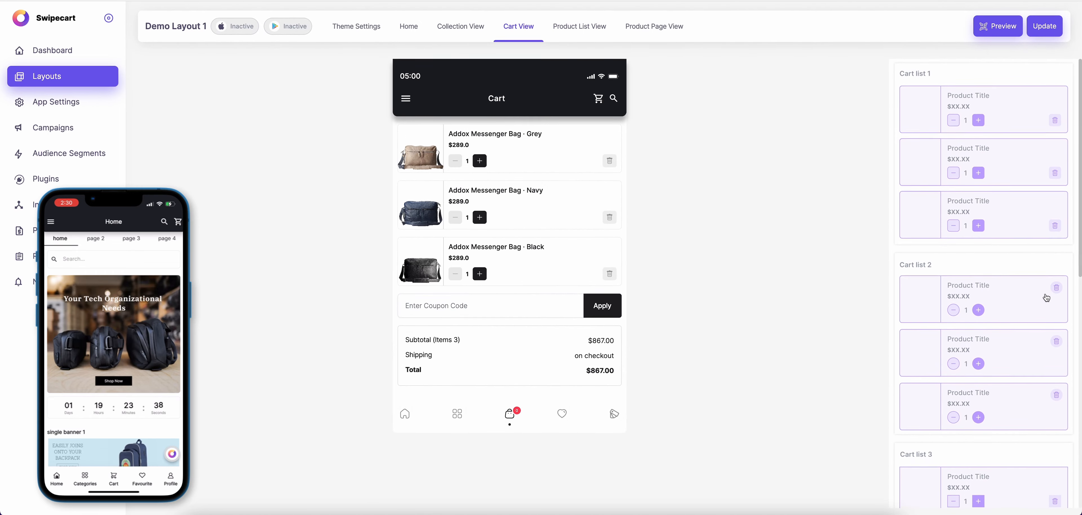
pyautogui.click(1013, 307)
pyautogui.scroll(-4, 1016, 328)
pyautogui.click(1020, 358)
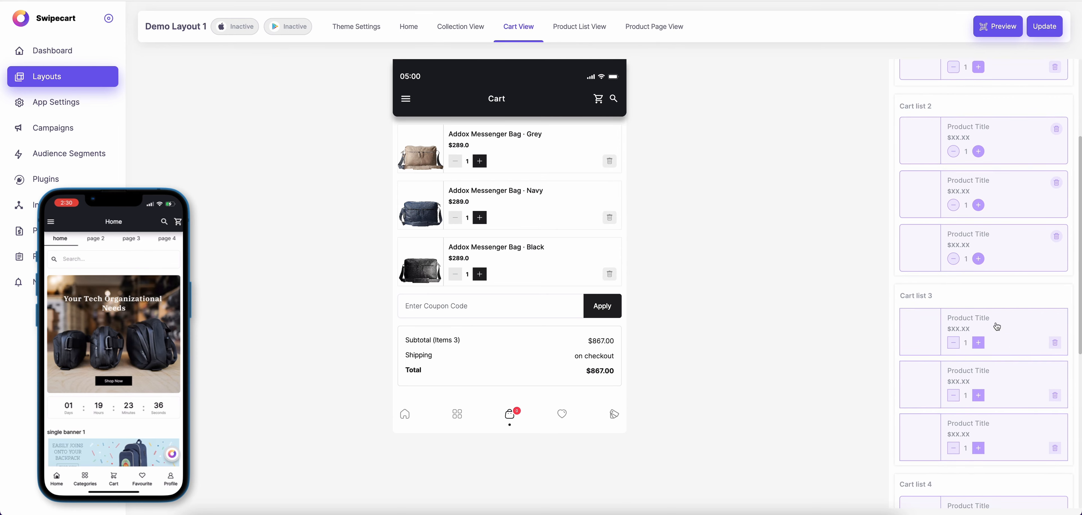
# - Apply Cart list 4 to the Cart View and update it in the live app
pyautogui.scroll(-5, 1008, 345)
pyautogui.click(996, 334)
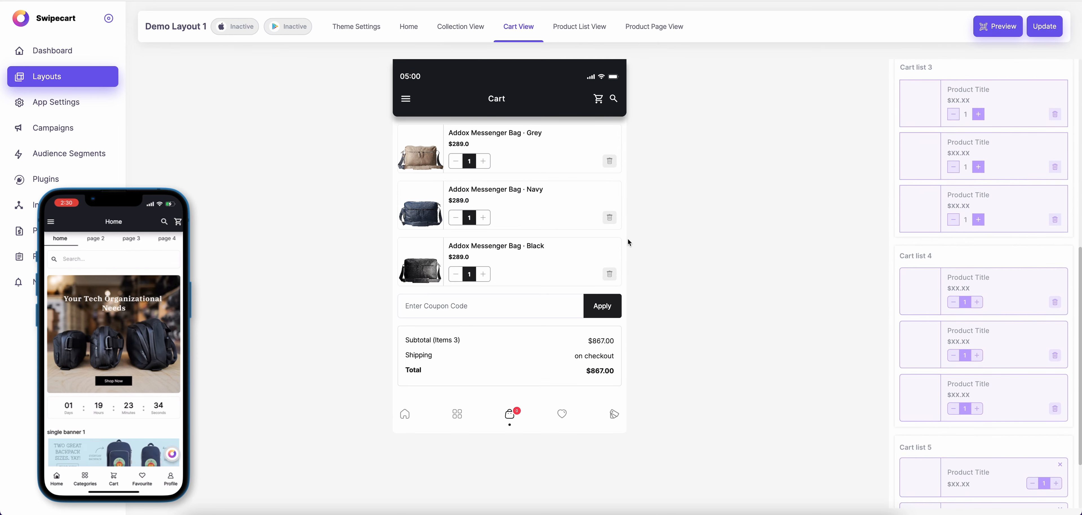
pyautogui.click(1031, 33)
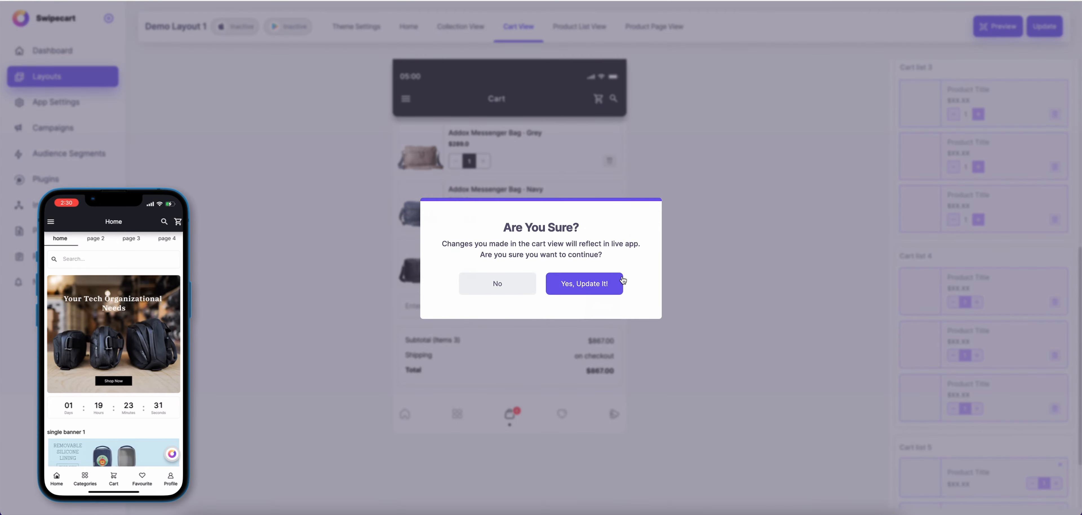
pyautogui.click(618, 282)
# - Open the Product List View, apply Product list 1 and update it in the live app
pyautogui.click(574, 22)
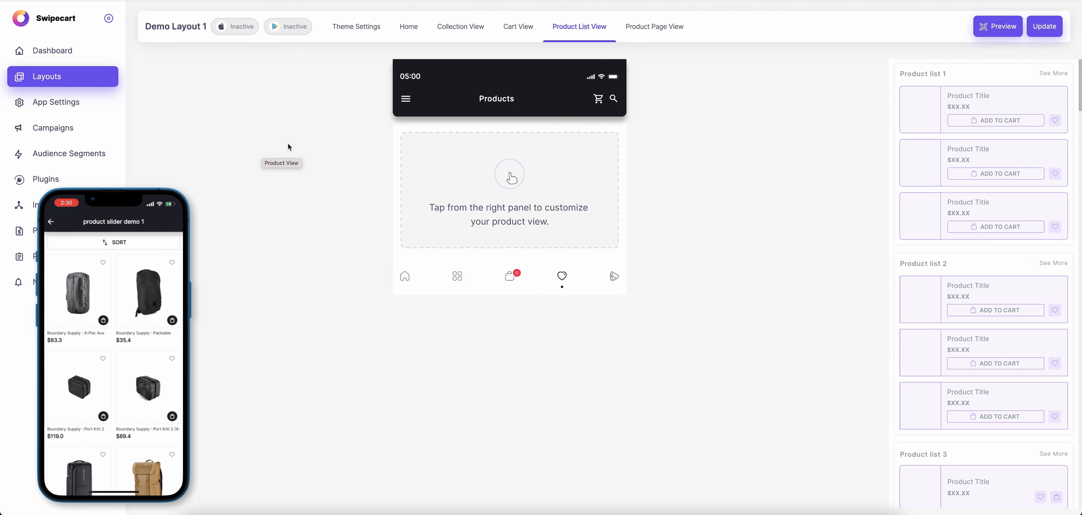
pyautogui.scroll(-10, 967, 252)
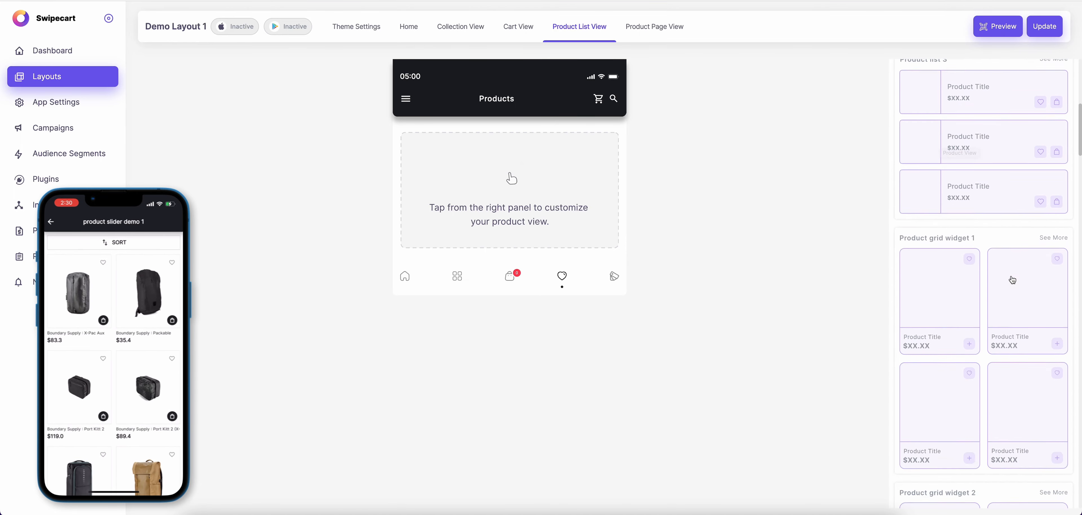
pyautogui.scroll(10, 1008, 252)
pyautogui.click(1004, 199)
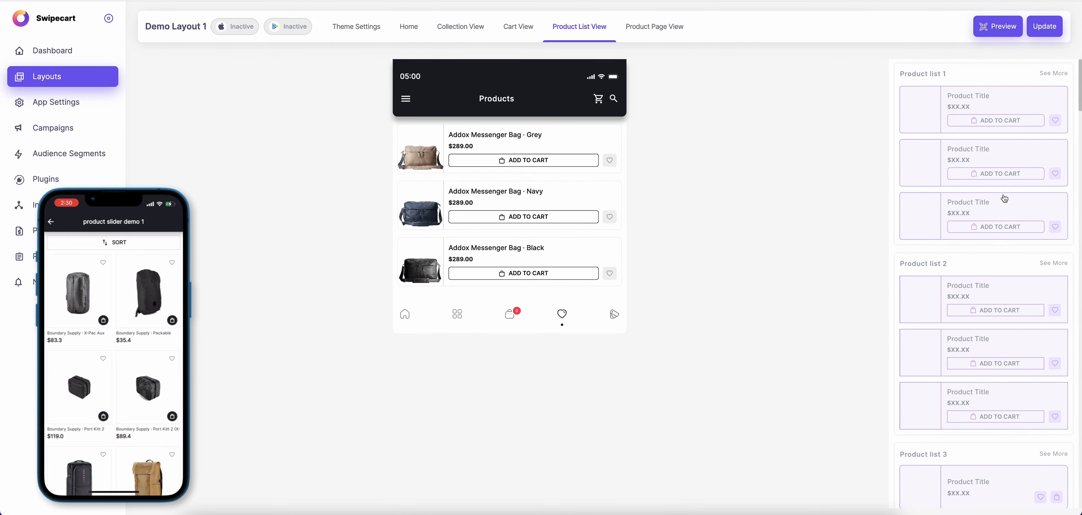
pyautogui.click(1045, 25)
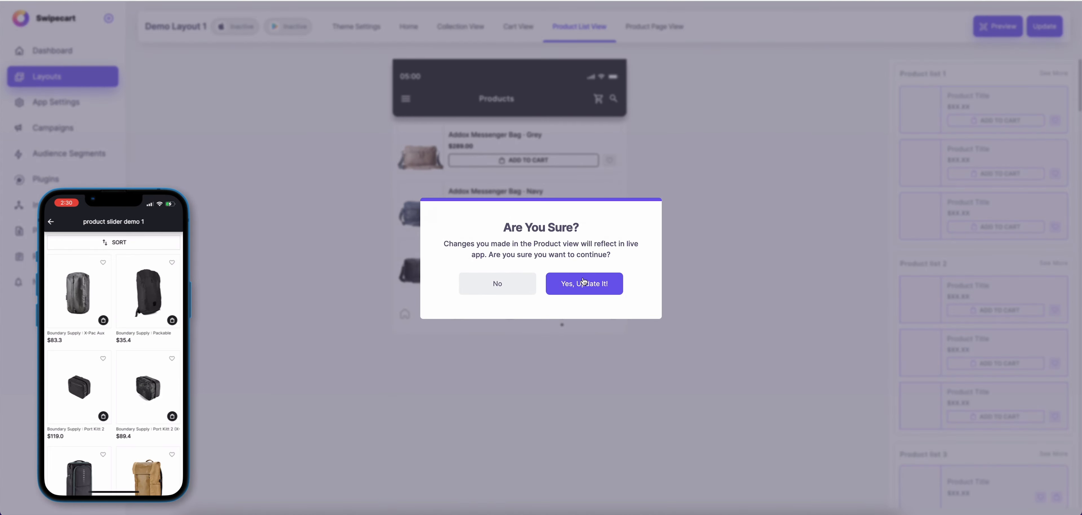
pyautogui.click(583, 282)
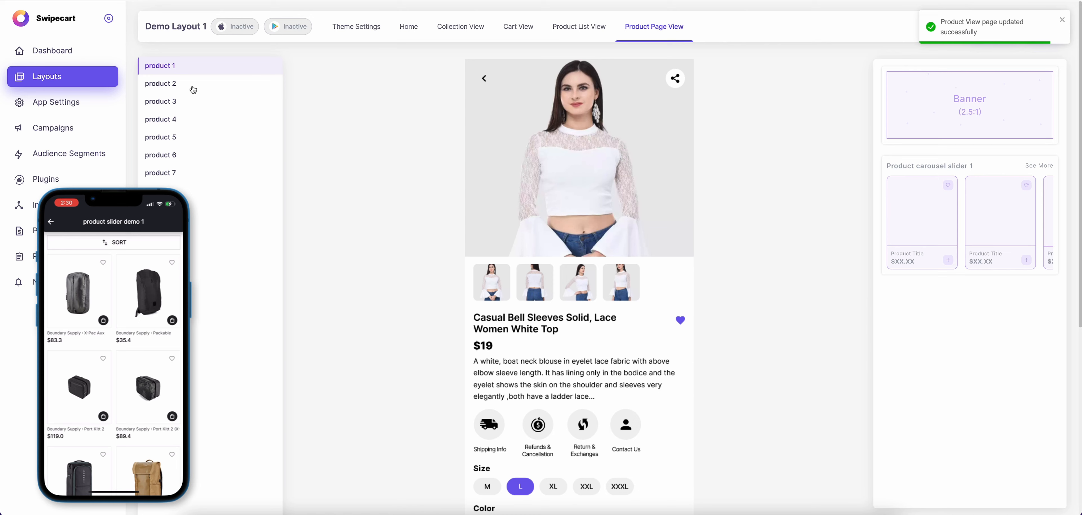
# - Choose the product 3 template for the Product Page View and update it in the live app
pyautogui.click(191, 91)
pyautogui.click(181, 103)
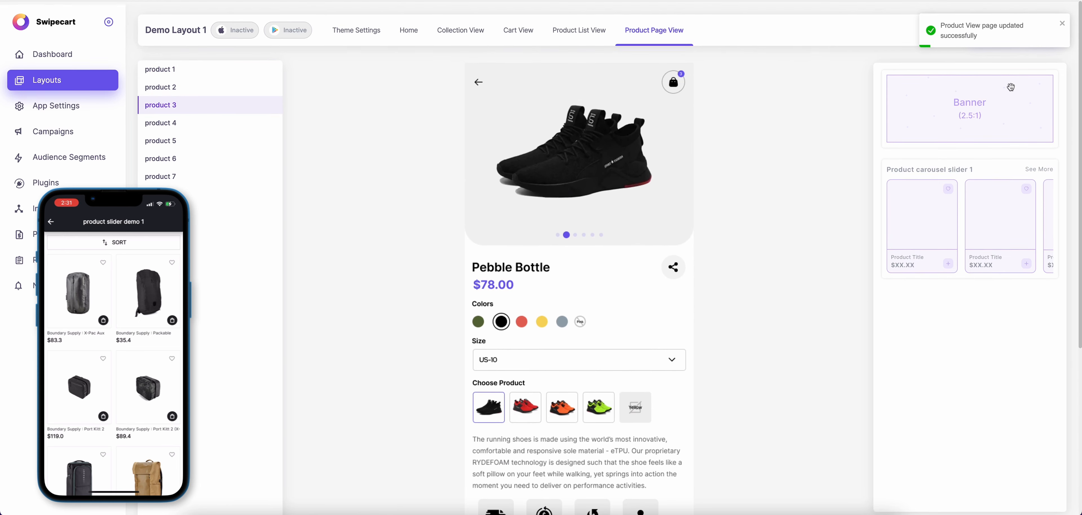
pyautogui.click(1044, 29)
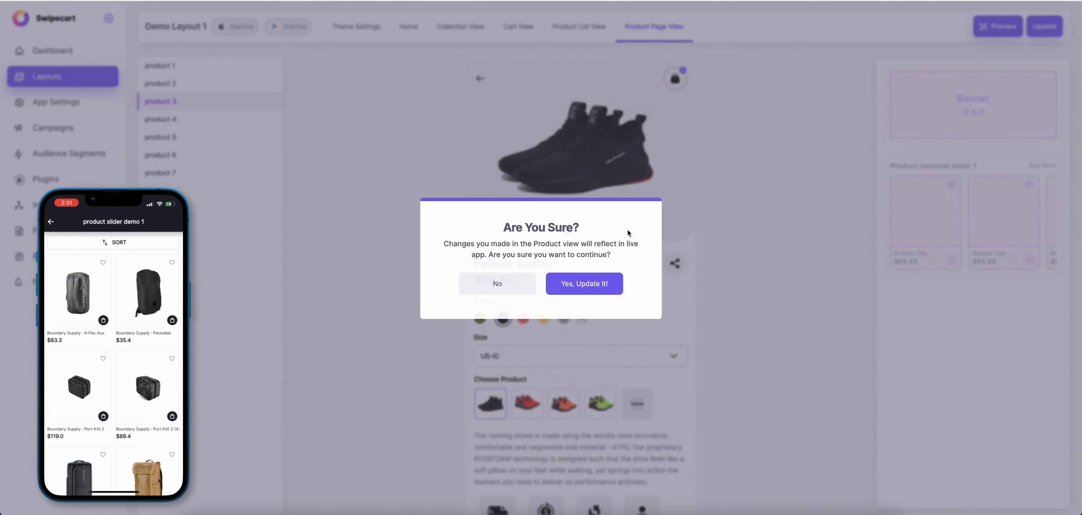
pyautogui.click(593, 284)
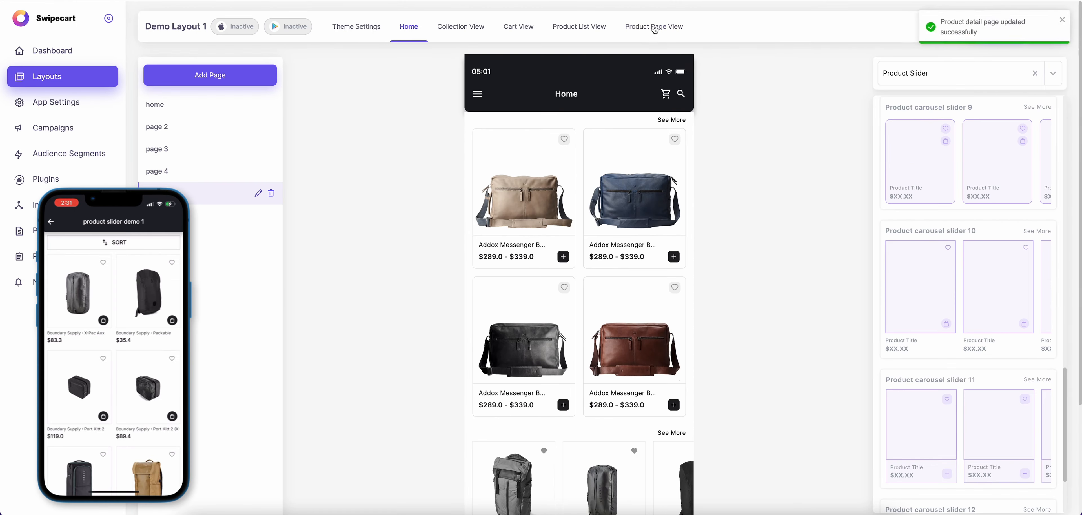
# - Return to the Product Page View, open the app preview and close it again
pyautogui.click(654, 26)
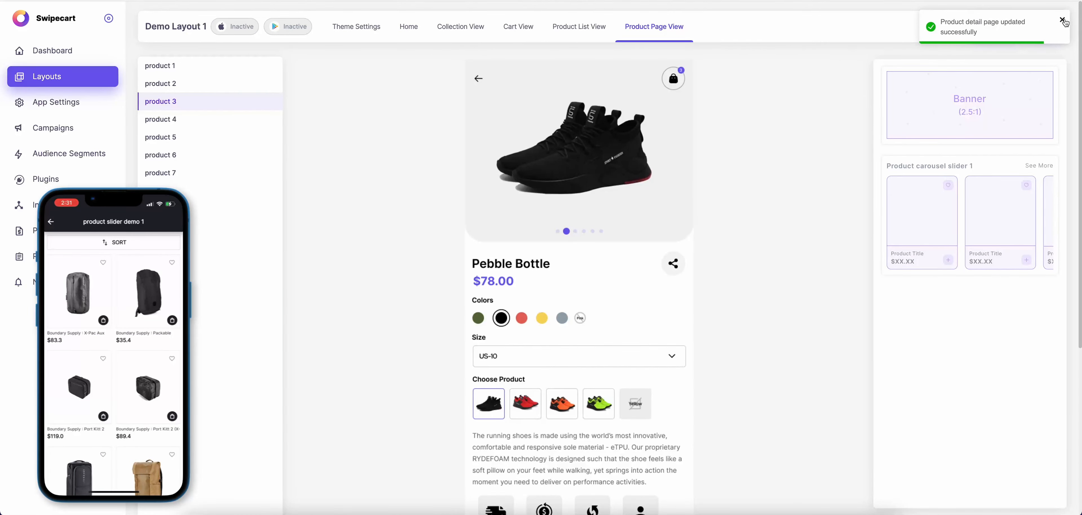
pyautogui.click(1063, 22)
pyautogui.click(987, 27)
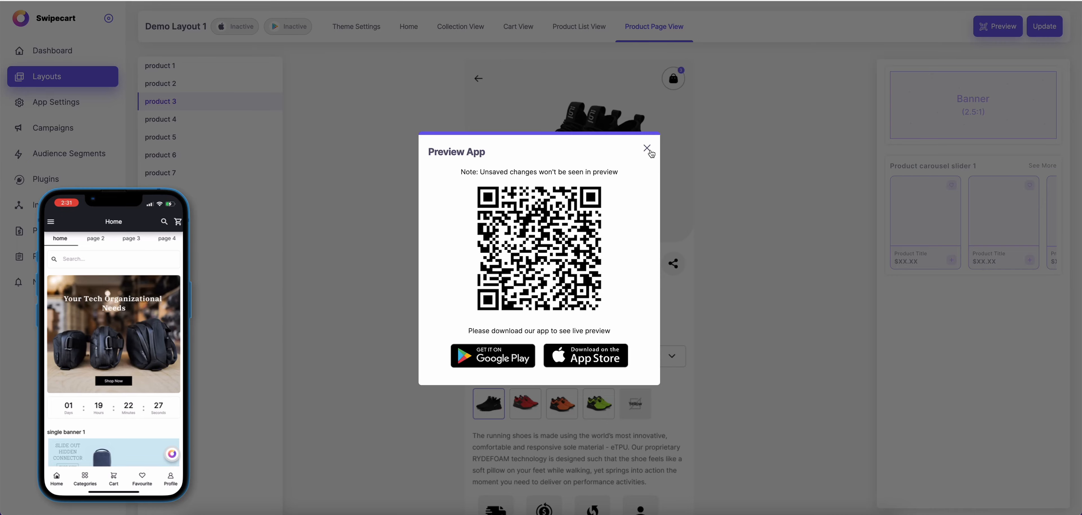
pyautogui.click(649, 152)
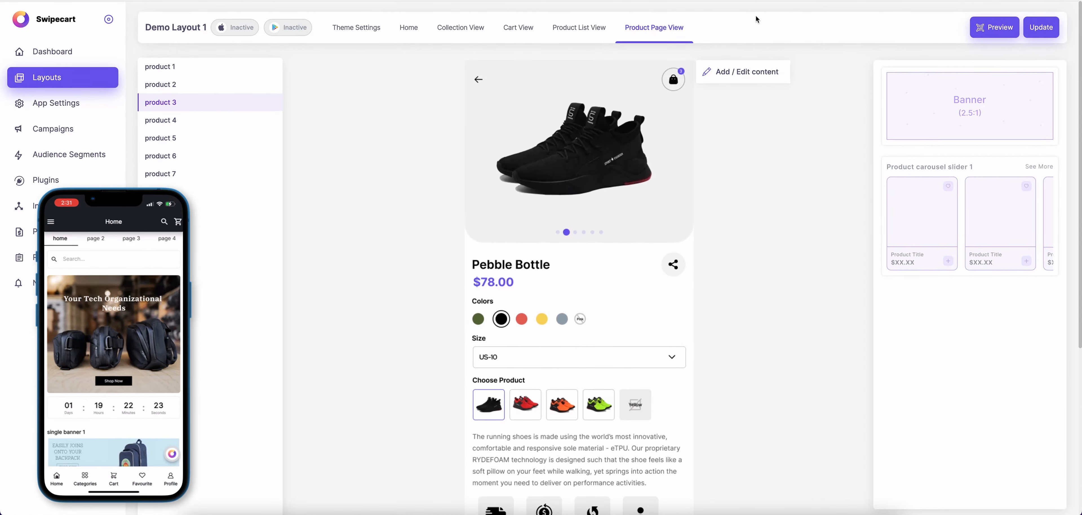
# - Switch the Product Page View to the product 2 template and look through its layout
pyautogui.scroll(-2, 589, 195)
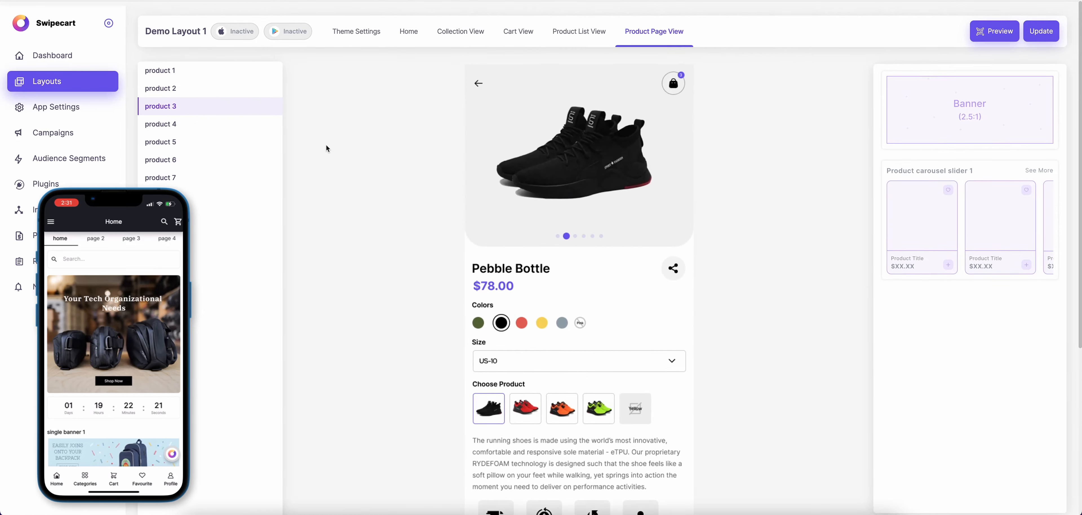
pyautogui.click(217, 83)
pyautogui.scroll(-1, 453, 377)
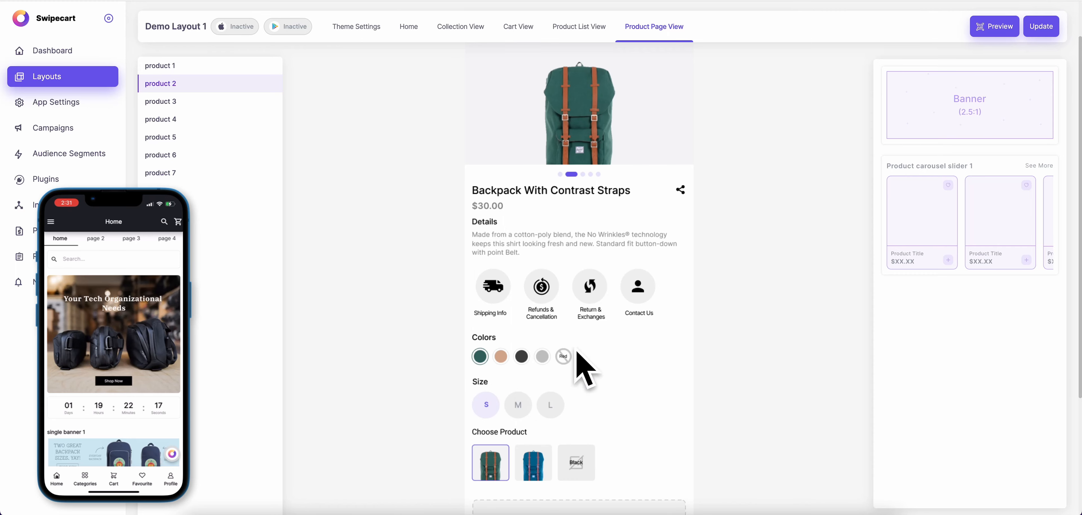
pyautogui.scroll(-1, 581, 357)
pyautogui.scroll(2, 580, 357)
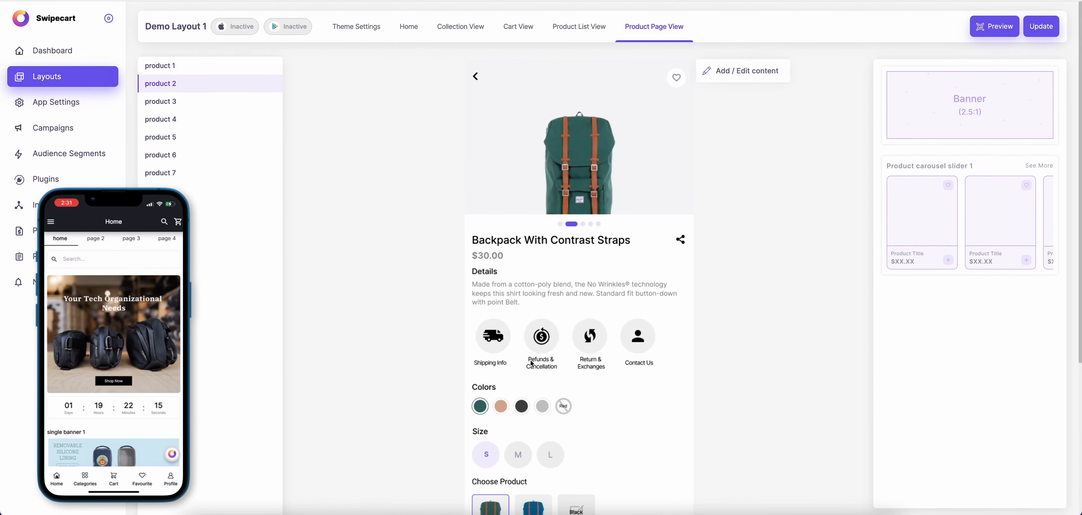
# - Compare the product 4, 5 and 6 templates and select product 5 for the Product Page View
pyautogui.scroll(-2, 462, 332)
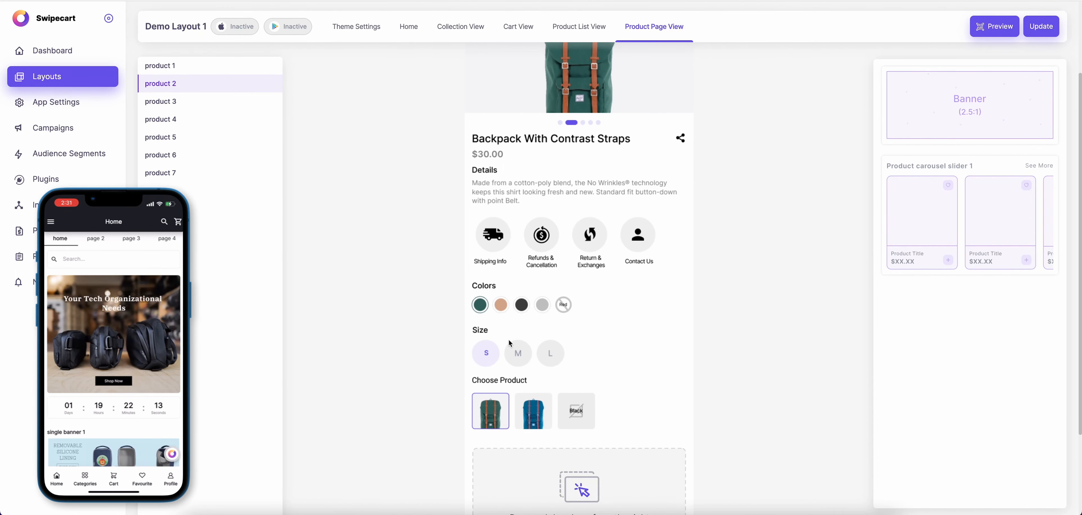
pyautogui.click(187, 120)
pyautogui.click(187, 137)
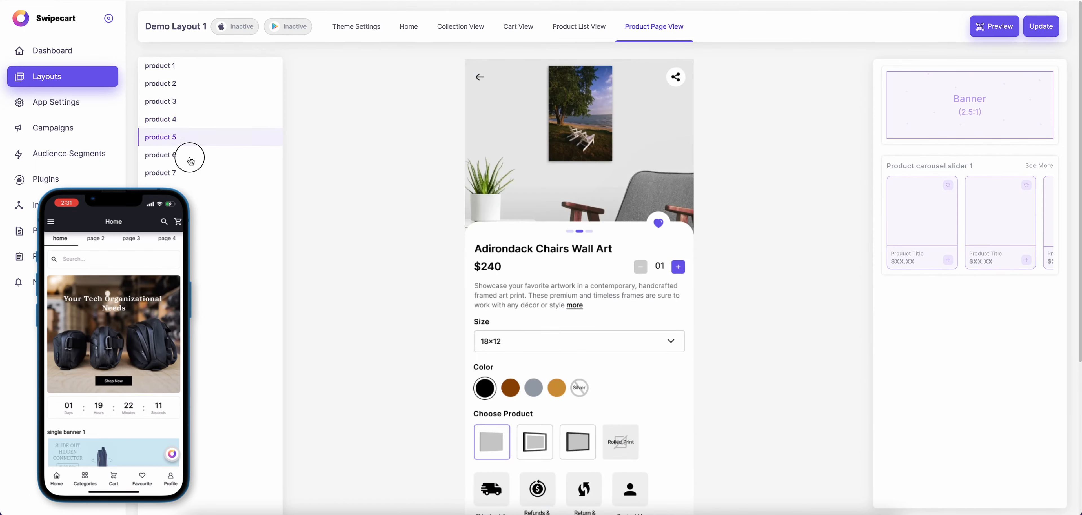
pyautogui.click(192, 119)
pyautogui.click(197, 138)
pyautogui.click(192, 154)
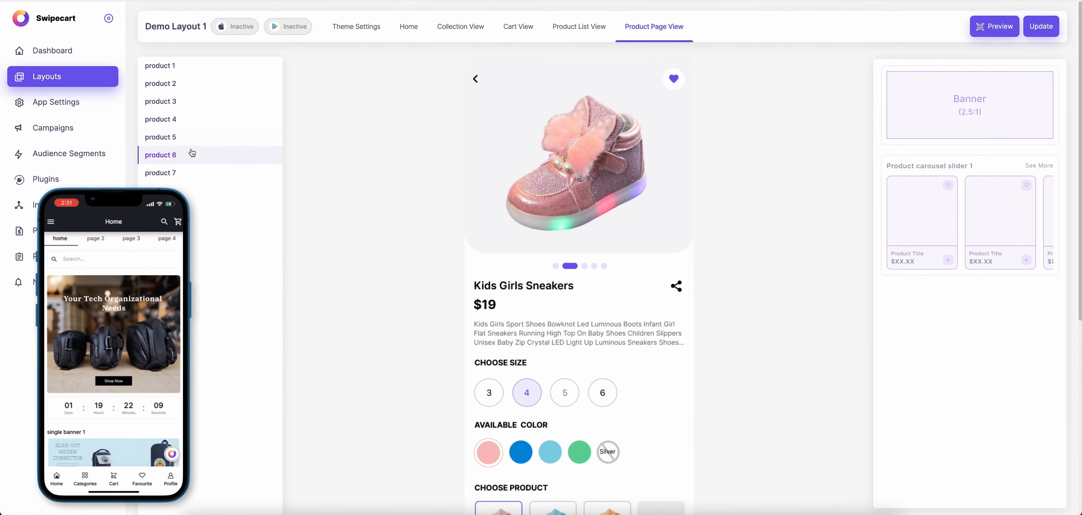
pyautogui.click(192, 140)
# - Add a Banner (2.5:1) block to the customizable area above Add To Cart on the product page
pyautogui.scroll(-5, 560, 205)
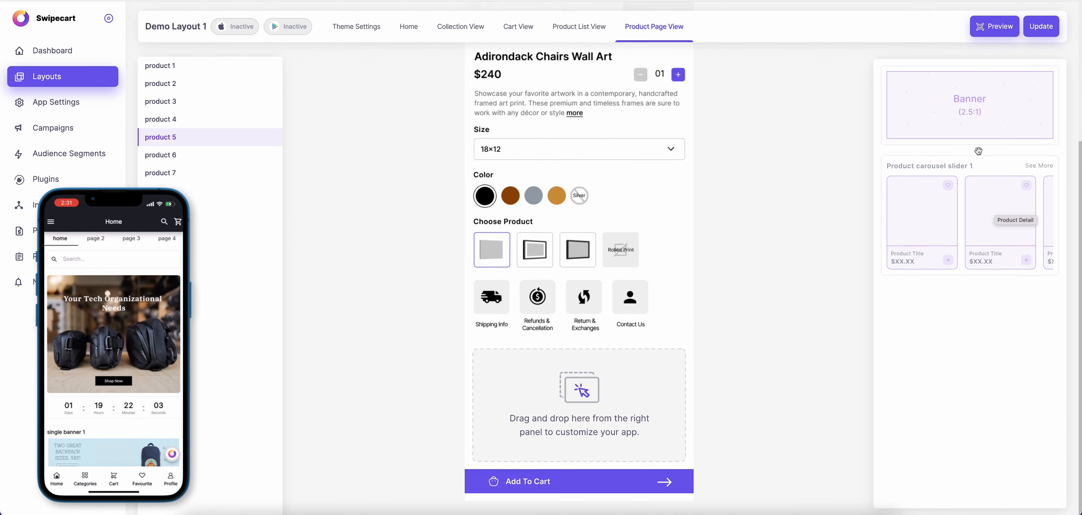
pyautogui.scroll(1, 611, 263)
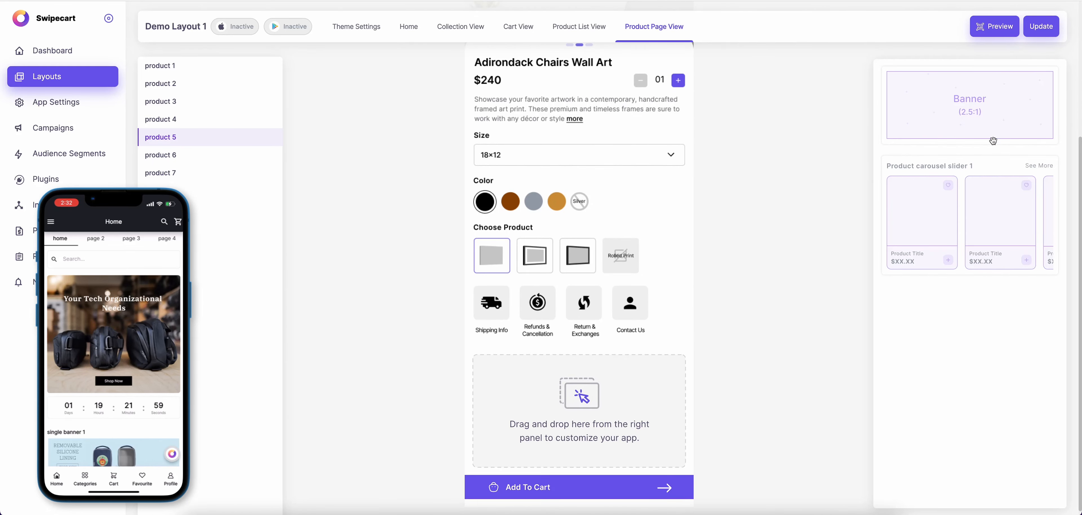
pyautogui.moveTo(999, 114); pyautogui.dragTo(618, 407)
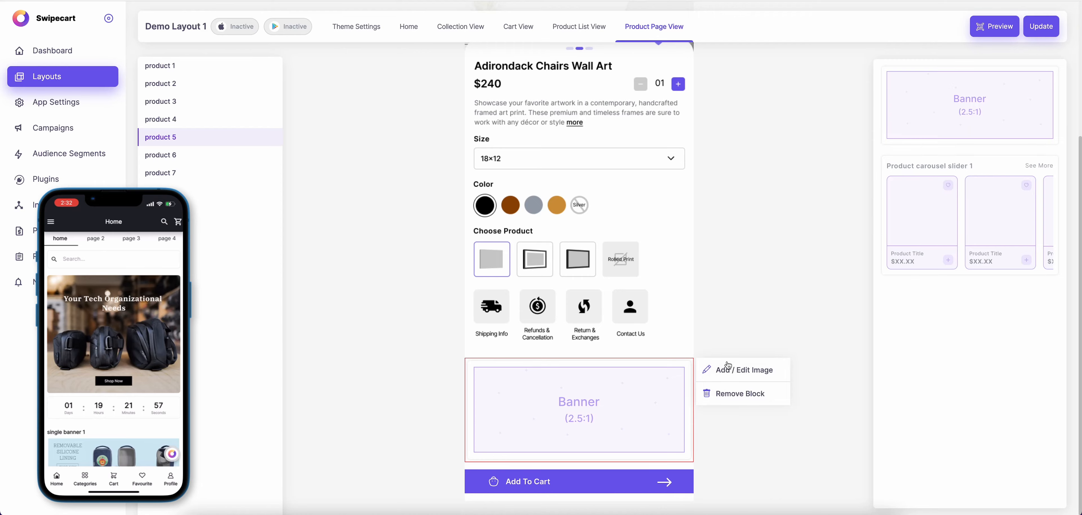
# - Upload an image from the Home folder's (10)Singal Banner 2.7.1 (3) subfolder to the banner block and save it
pyautogui.click(725, 366)
pyautogui.click(537, 333)
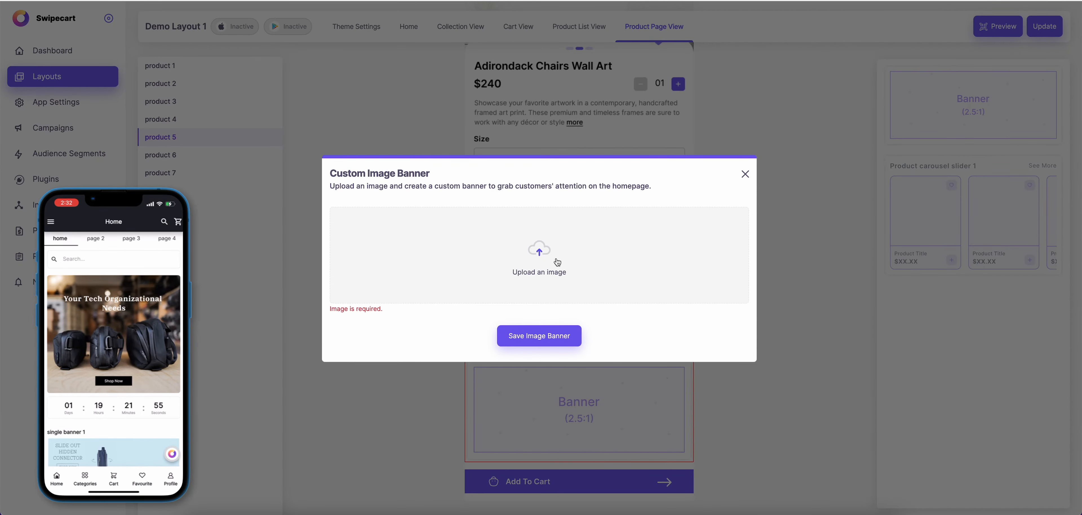
pyautogui.click(385, 278)
pyautogui.click(600, 146)
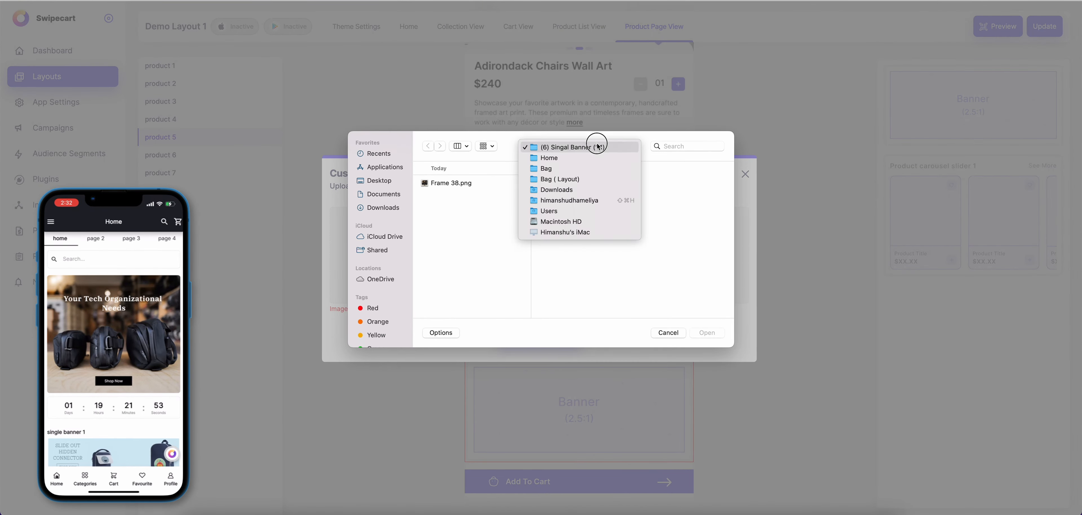
pyautogui.click(592, 158)
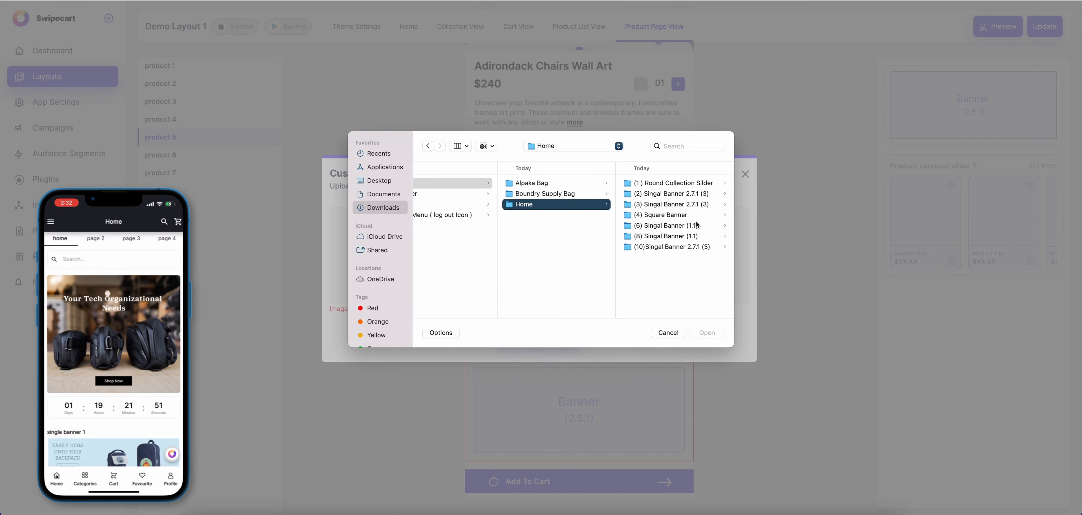
pyautogui.click(655, 246)
pyautogui.click(668, 185)
pyautogui.click(707, 332)
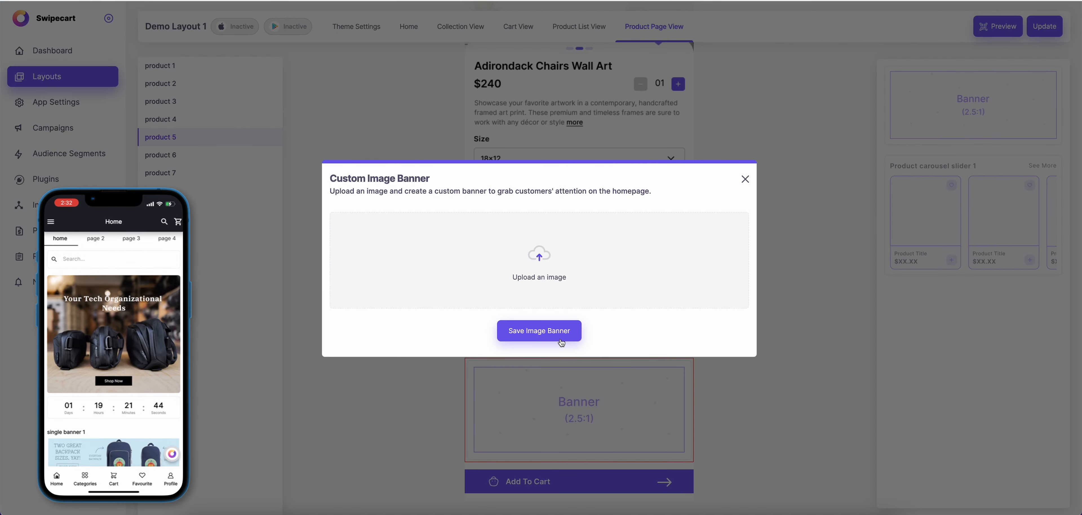
pyautogui.click(539, 331)
pyautogui.moveTo(566, 382)
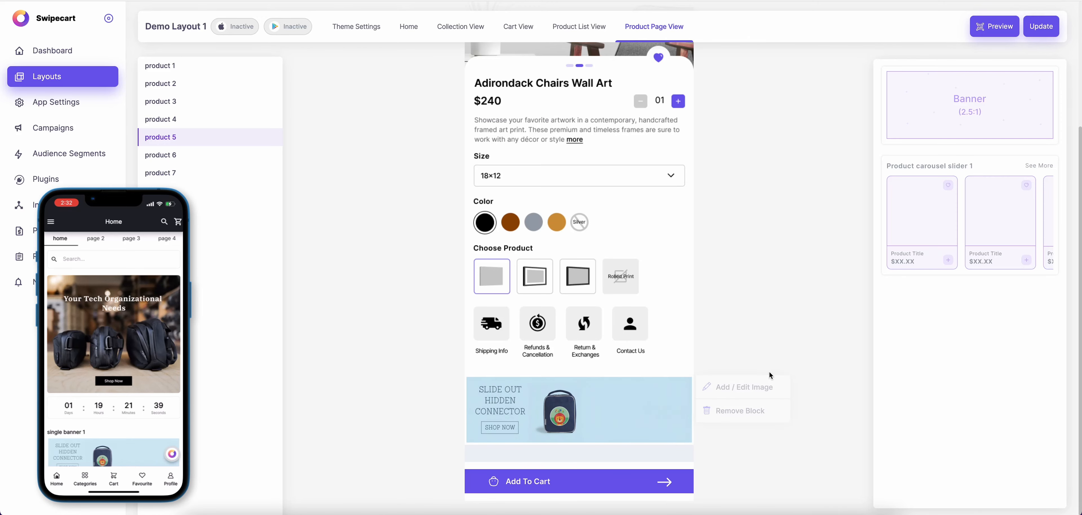
# - Add Product carousel slider 1 below the banner and set it up as Recommended Product
pyautogui.moveTo(937, 264); pyautogui.dragTo(580, 500)
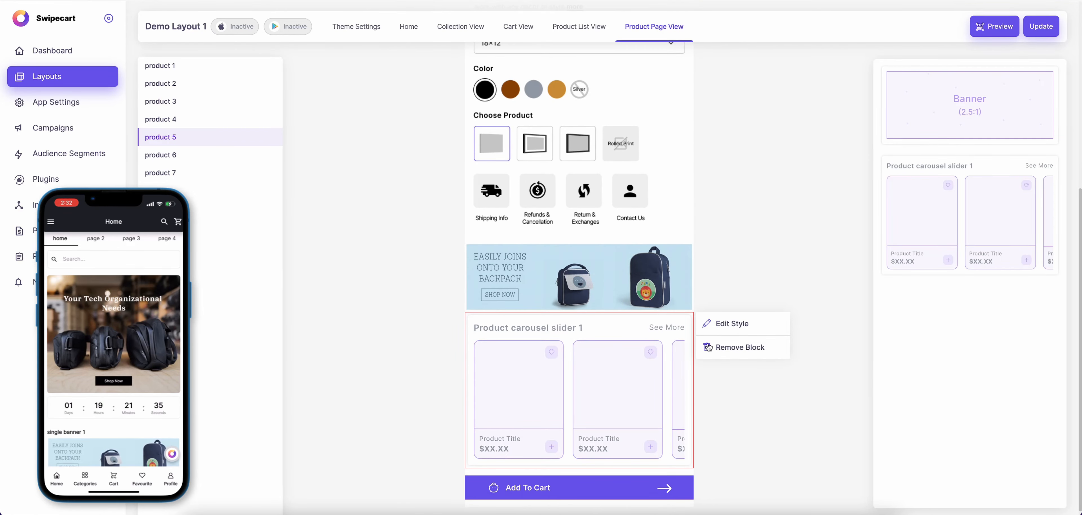
pyautogui.moveTo(731, 320); pyautogui.dragTo(762, 284)
pyautogui.click(716, 322)
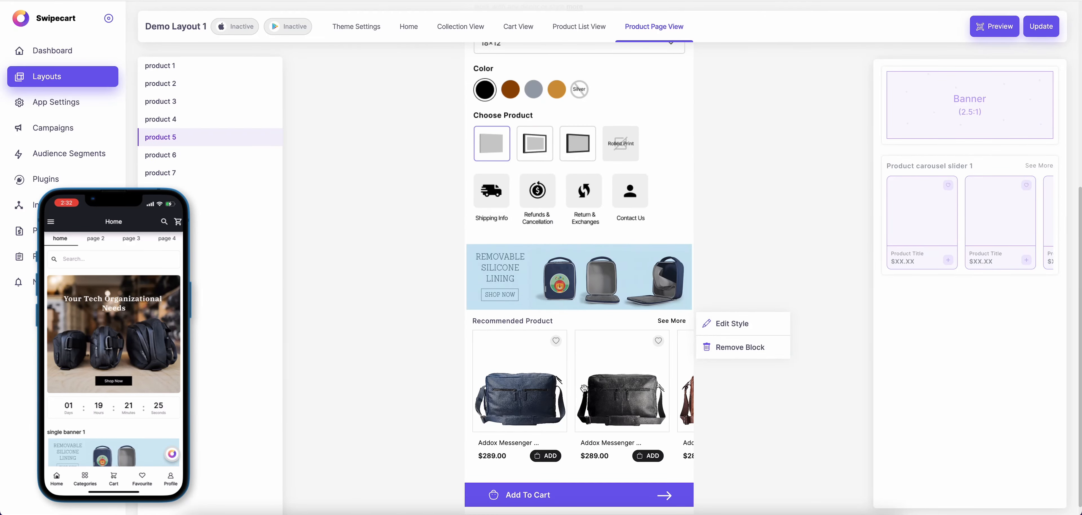
# - Update the Product Page View in the live app and dismiss the notification
pyautogui.scroll(-1, 669, 368)
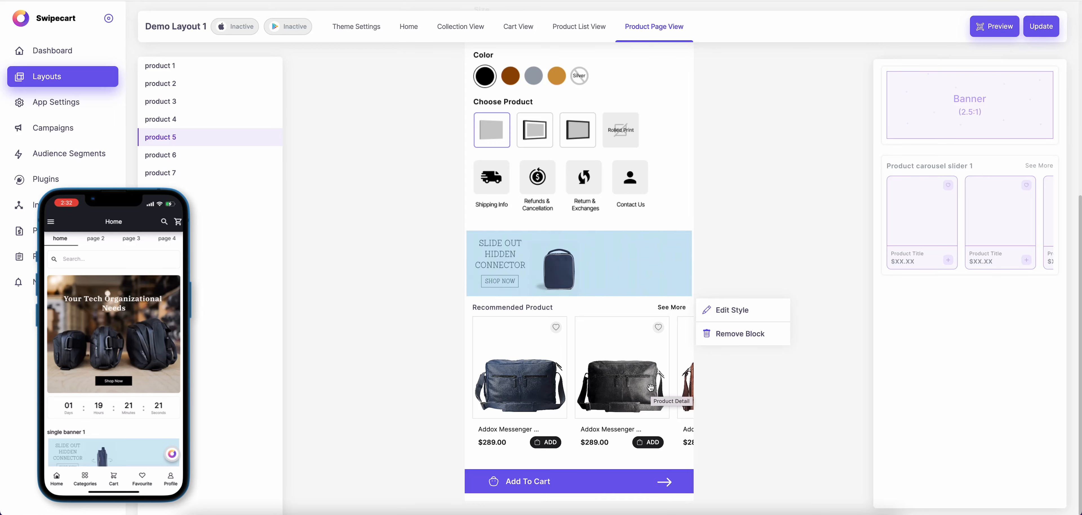
pyautogui.click(1041, 30)
pyautogui.click(598, 284)
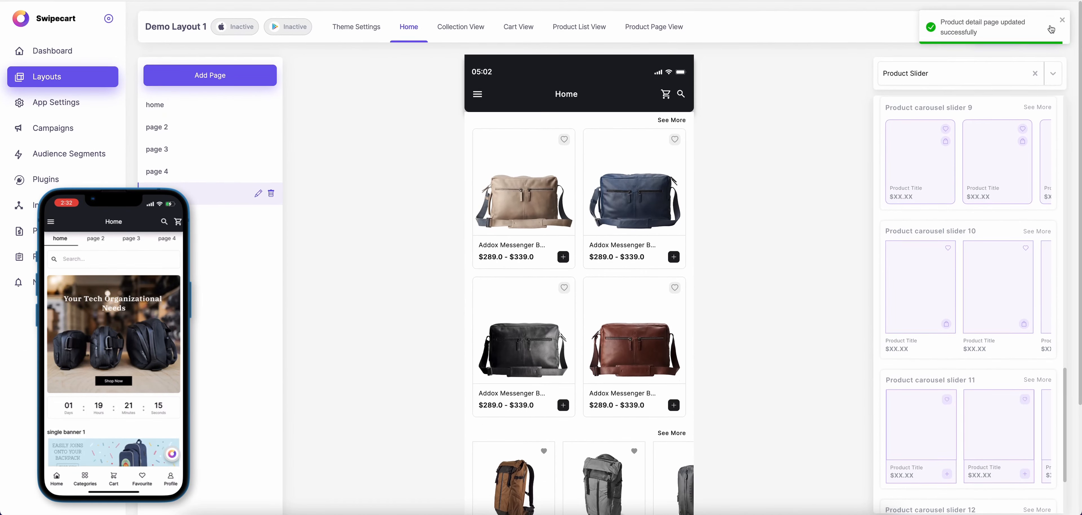
pyautogui.click(1062, 22)
# - Open and close the app preview, then return to the Product Page View and examine its product 5 layout
pyautogui.click(997, 26)
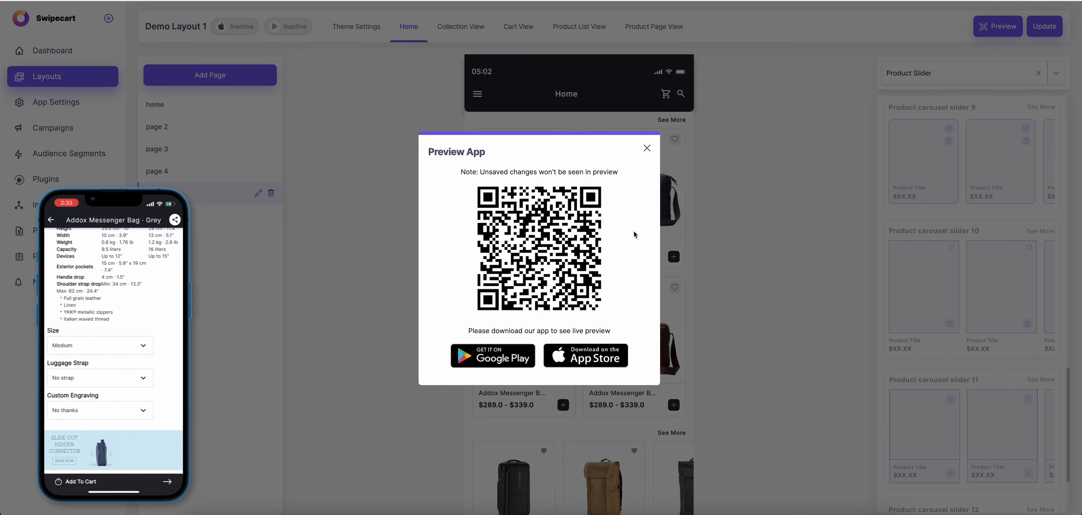
pyautogui.click(647, 148)
pyautogui.scroll(-5, 623, 291)
pyautogui.click(654, 19)
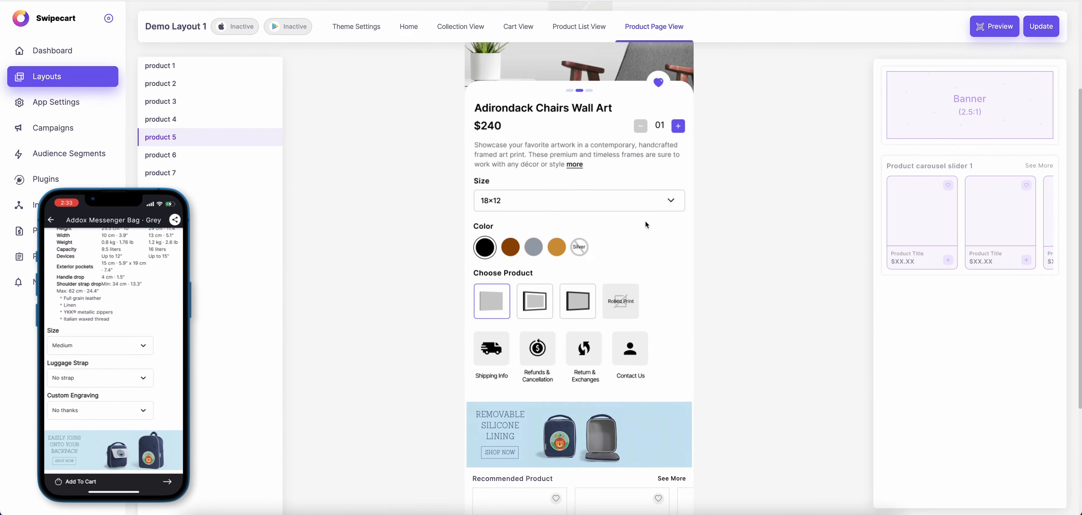
pyautogui.scroll(-5, 597, 378)
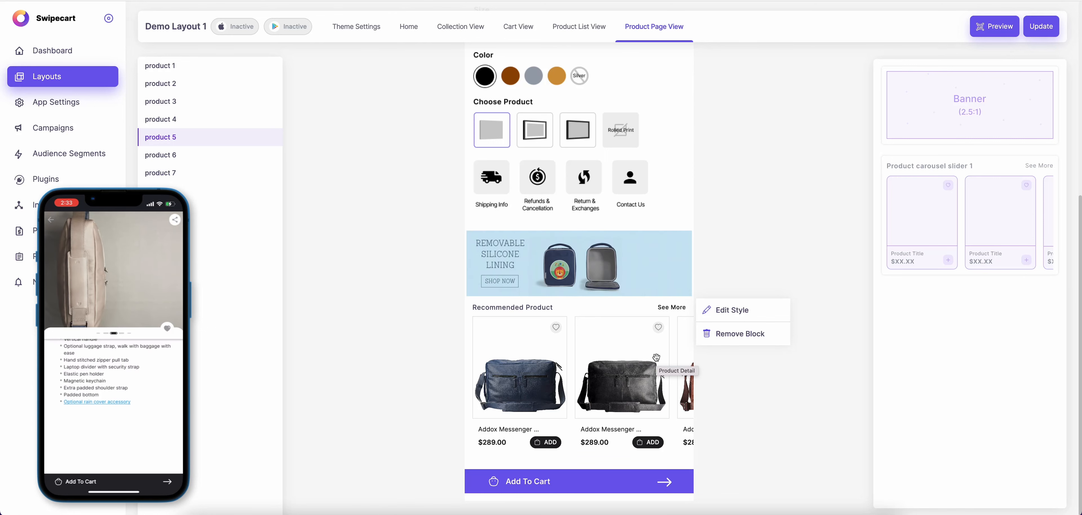
pyautogui.scroll(7, 619, 258)
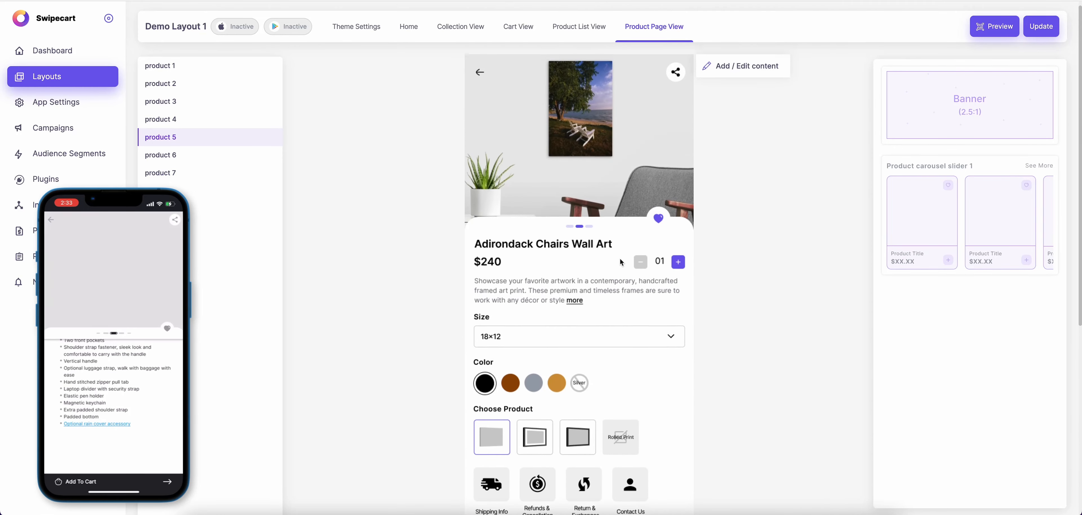
pyautogui.scroll(-3, 565, 308)
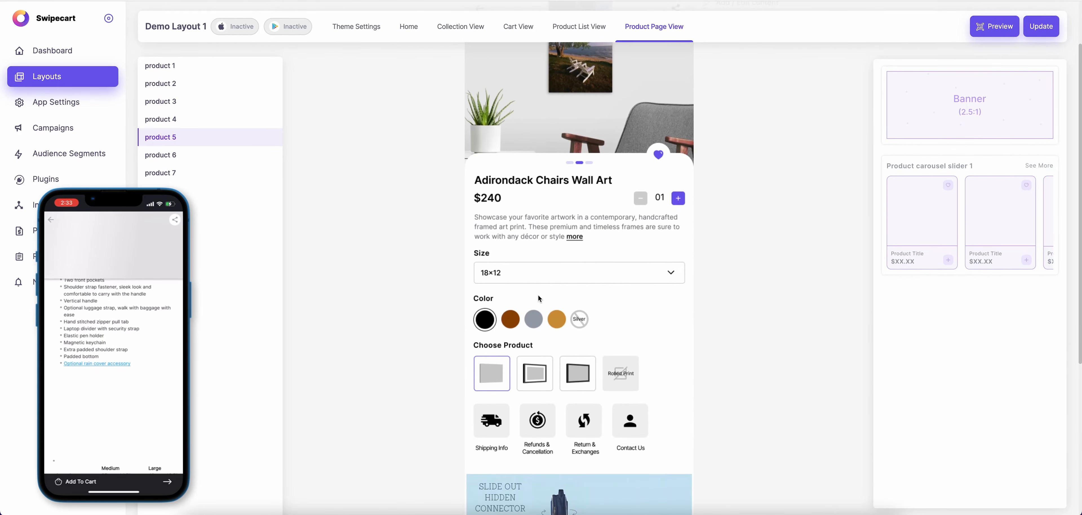
pyautogui.scroll(-1, 518, 274)
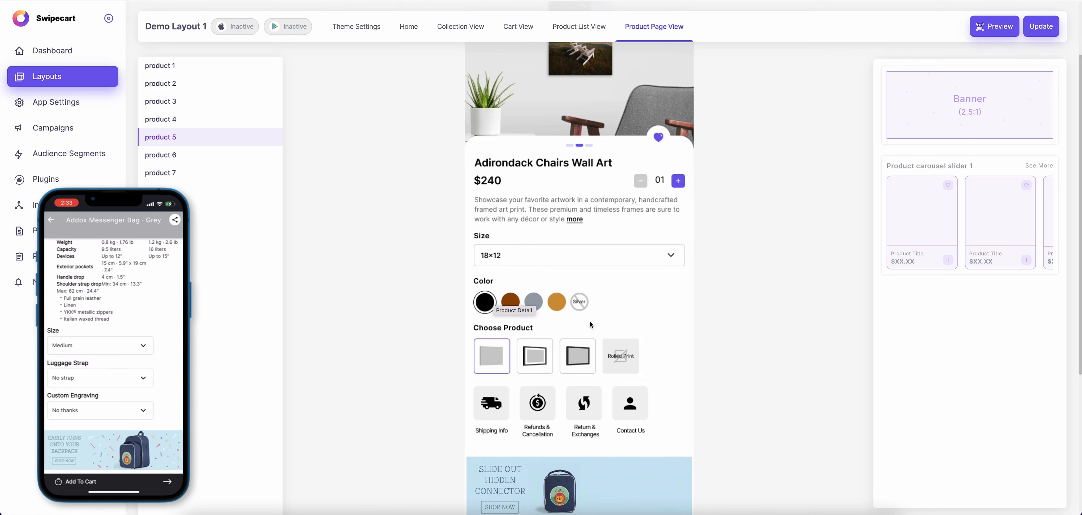
pyautogui.scroll(-2, 589, 321)
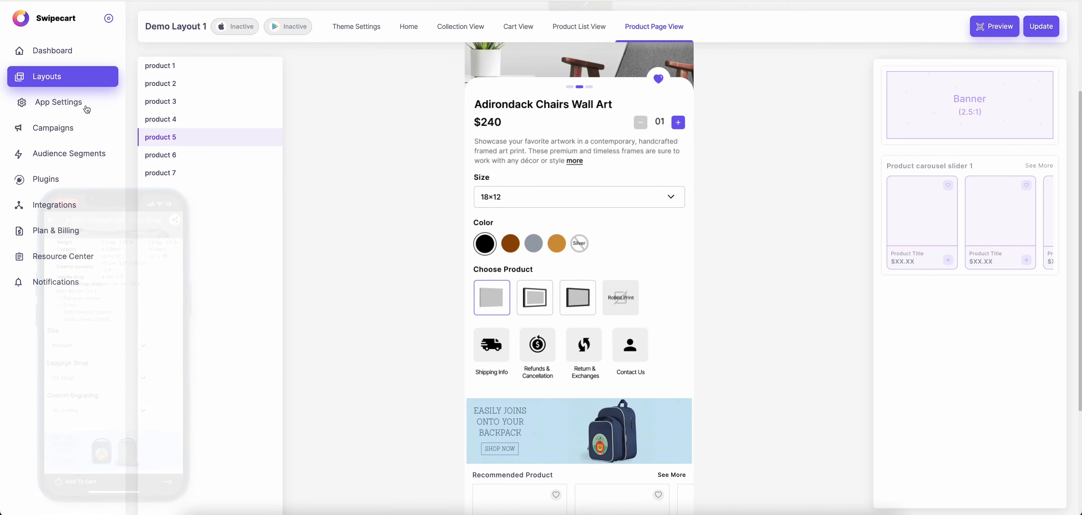
# - Go to the Product Variants app settings and define a variant named Size with the variant type Color
pyautogui.click(53, 106)
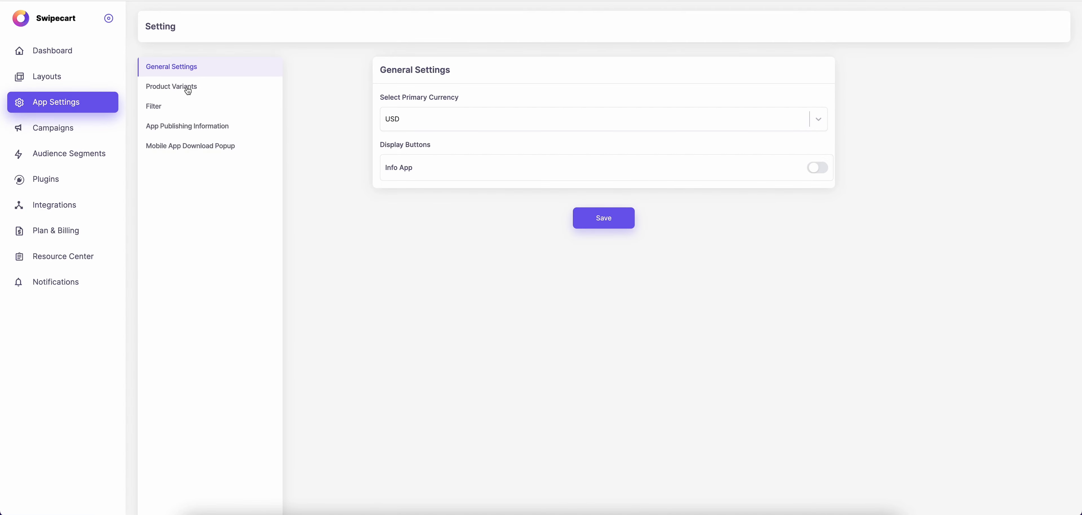
pyautogui.click(190, 87)
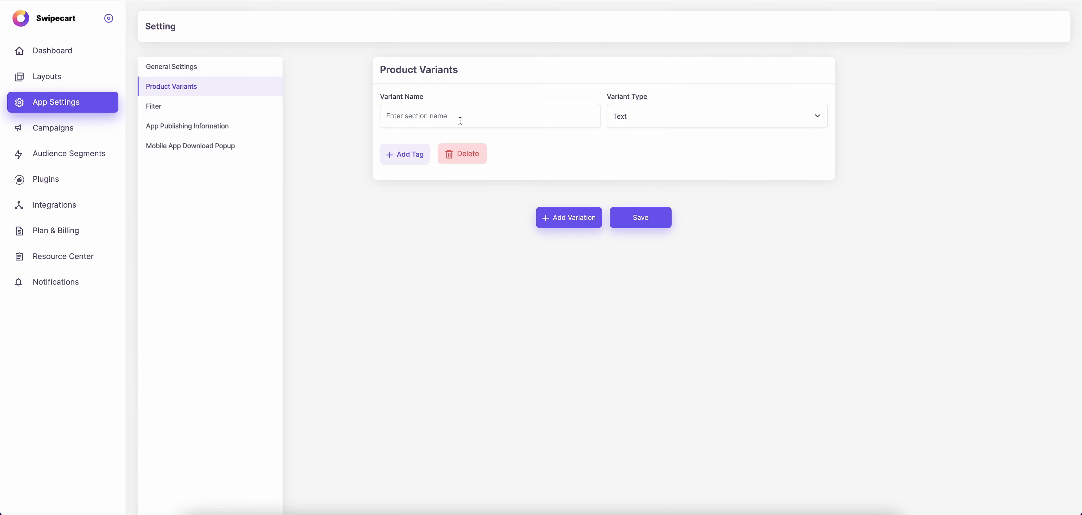
pyautogui.click(712, 111)
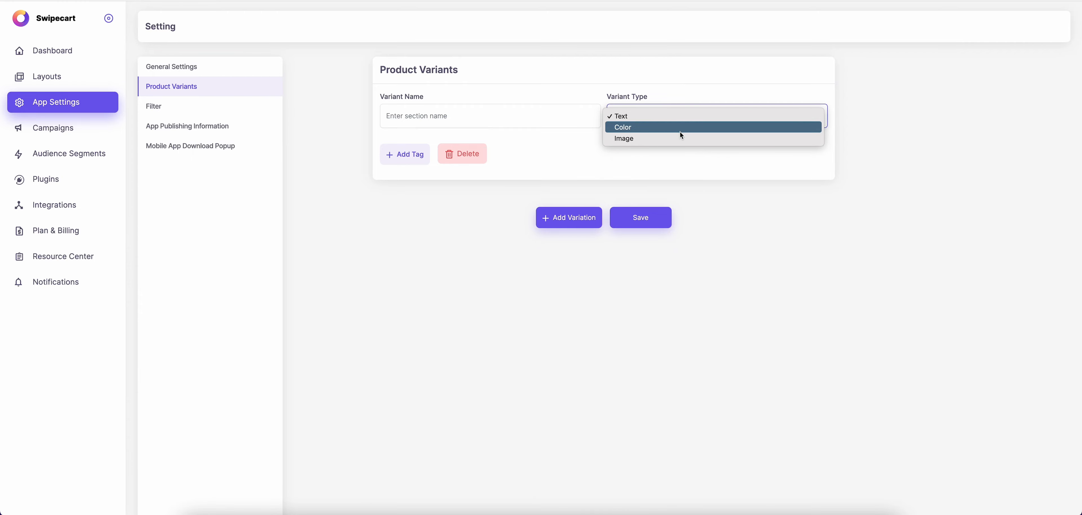
pyautogui.click(535, 117)
pyautogui.click(535, 118)
pyautogui.click(699, 118)
pyautogui.click(682, 128)
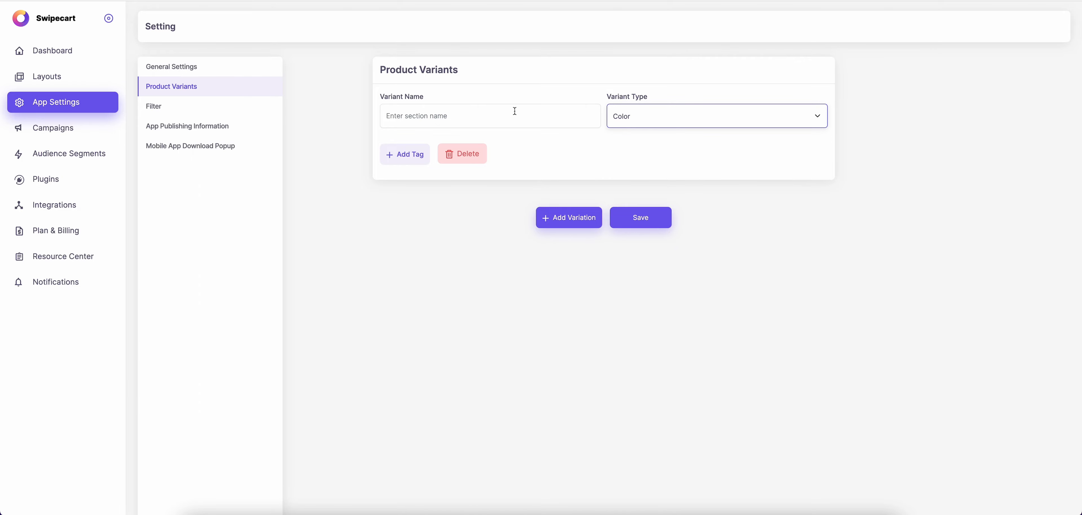
pyautogui.click(678, 109)
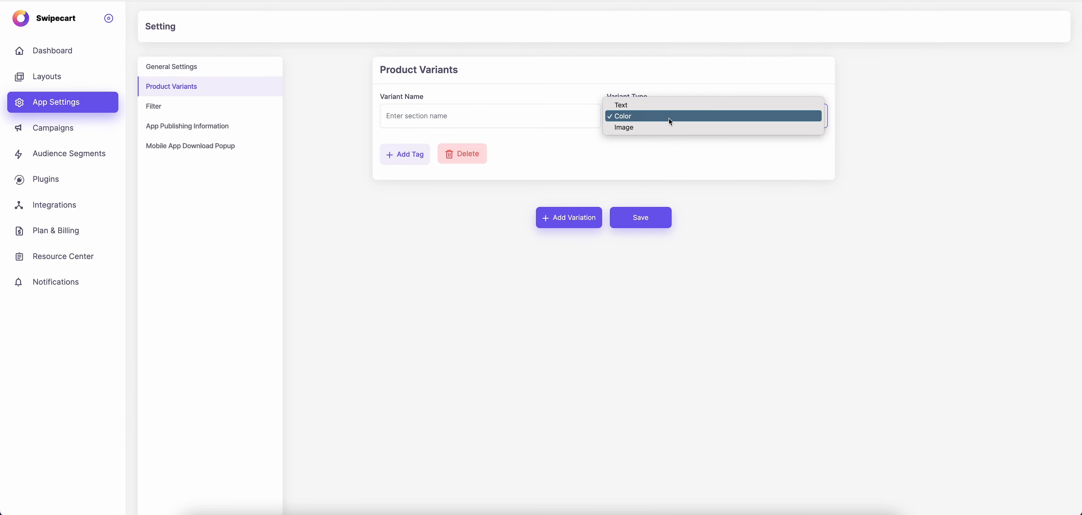
pyautogui.click(670, 121)
pyautogui.click(490, 116)
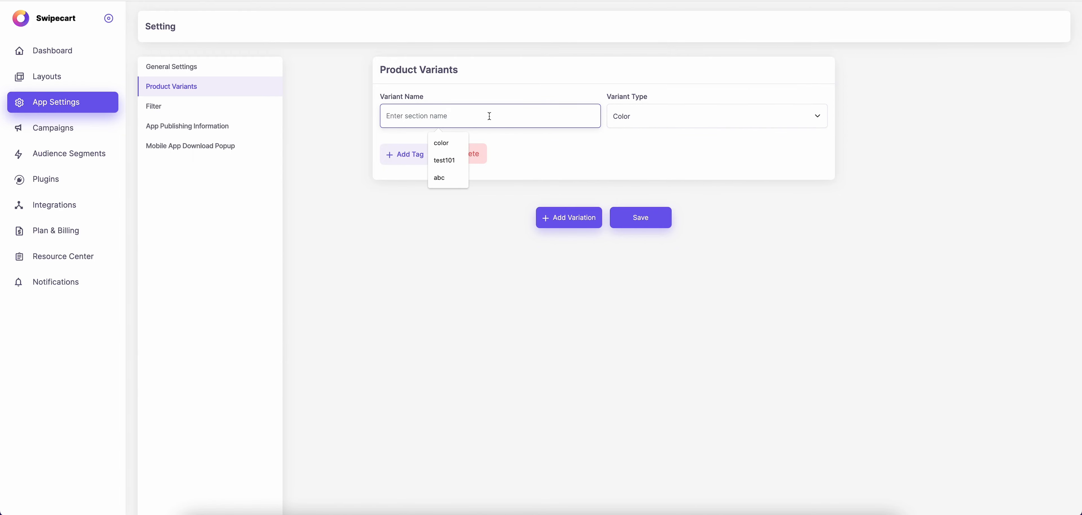
pyautogui.write('Size')
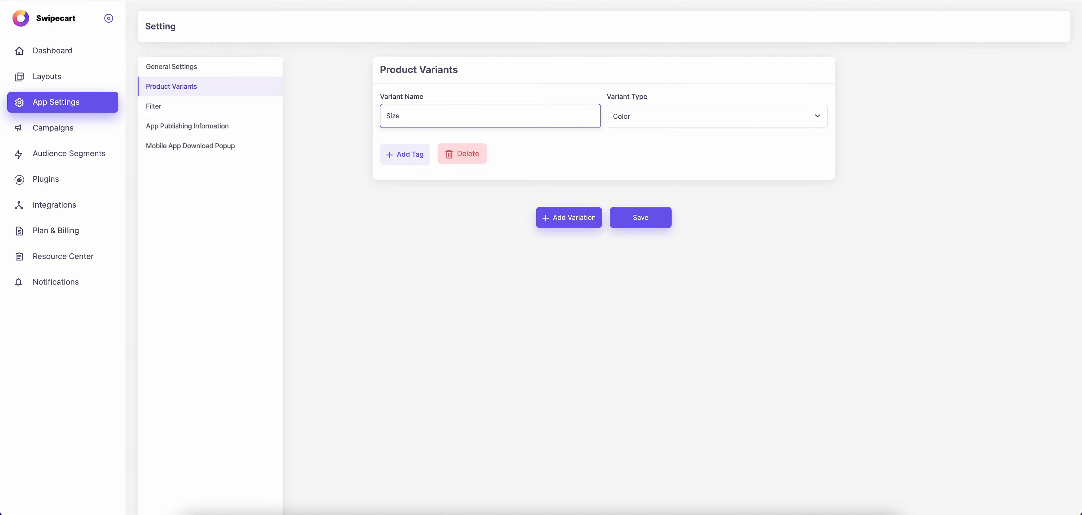
# - Add a tag to the Size variant with the key Medium and a red color value
pyautogui.click(410, 161)
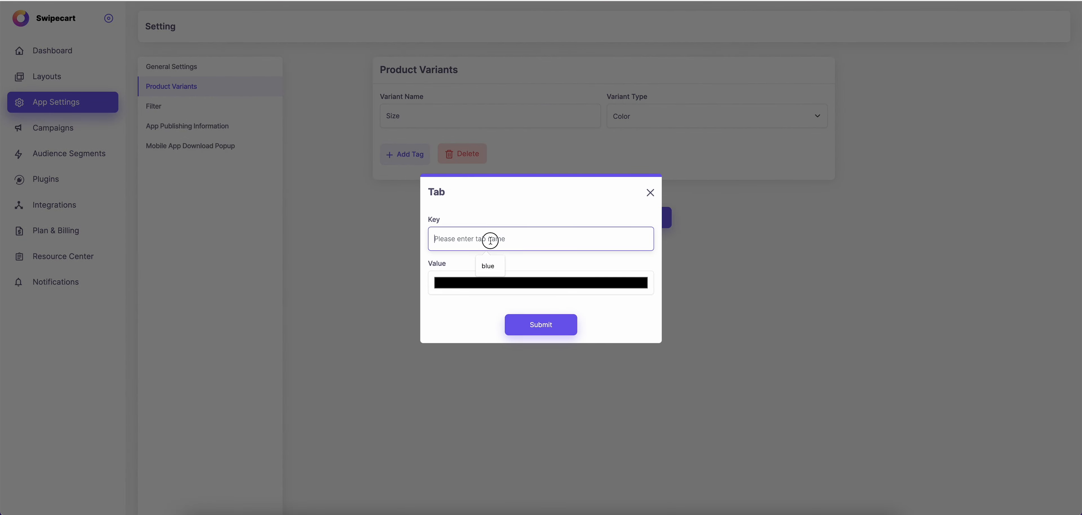
pyautogui.write('Medium')
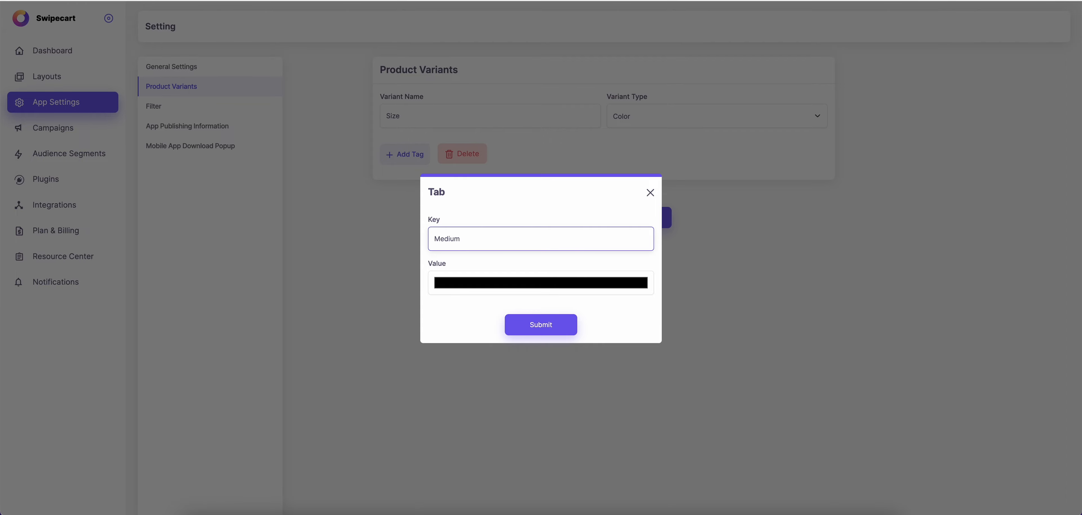
pyautogui.click(508, 284)
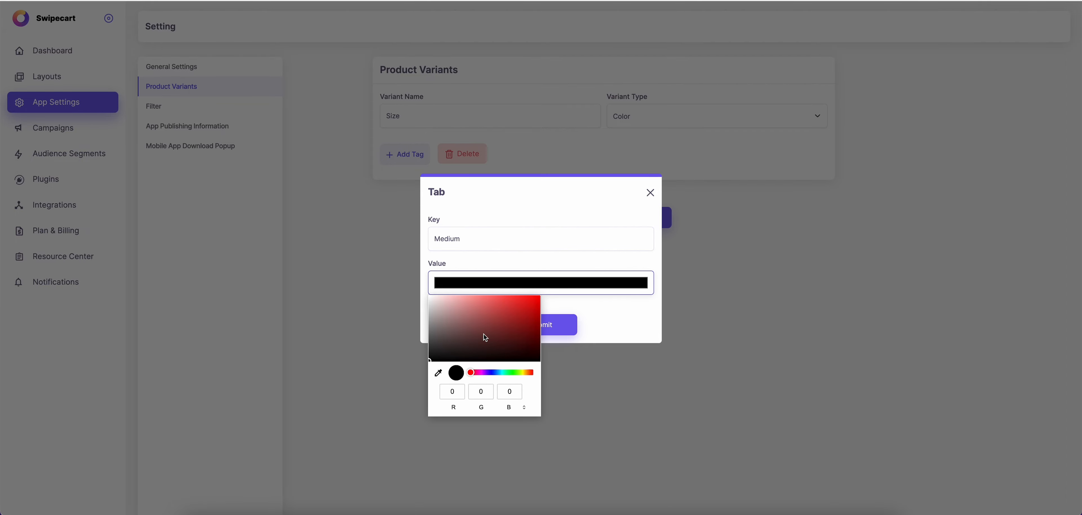
pyautogui.moveTo(485, 337); pyautogui.dragTo(536, 312)
pyautogui.click(577, 324)
pyautogui.click(565, 327)
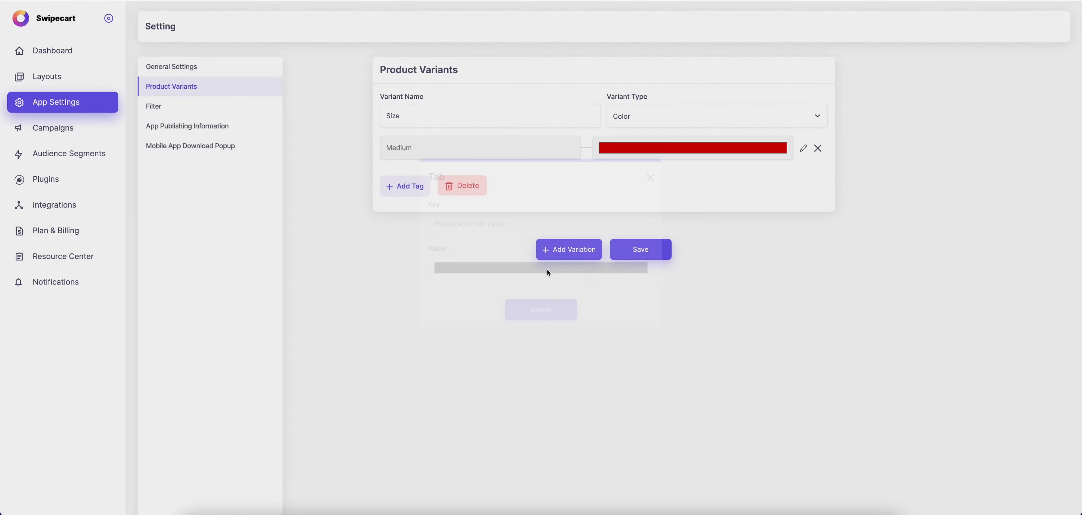
# - Add a tag to the Size variant with the key Large and a green color value, and save the product variants
pyautogui.click(417, 191)
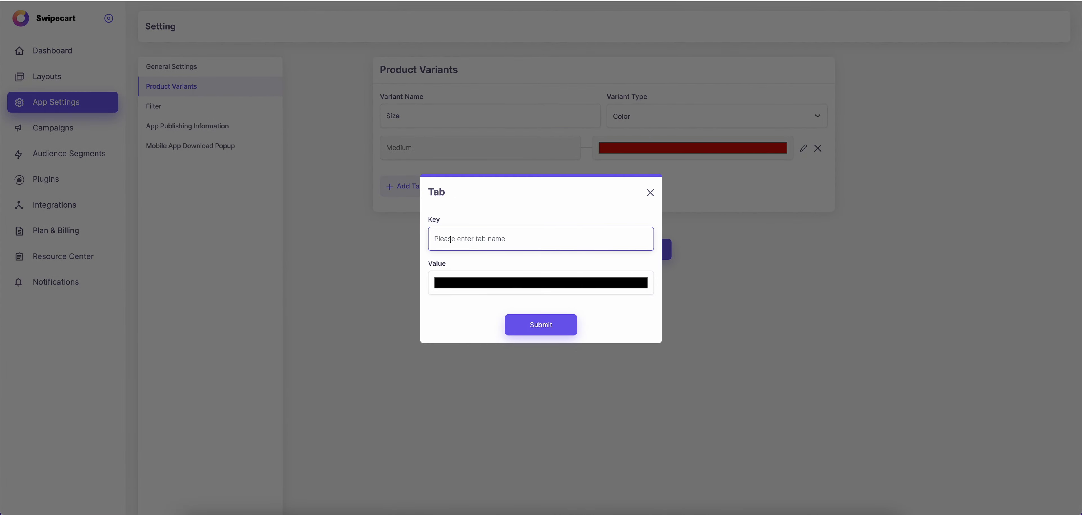
pyautogui.write('Large')
pyautogui.click(488, 280)
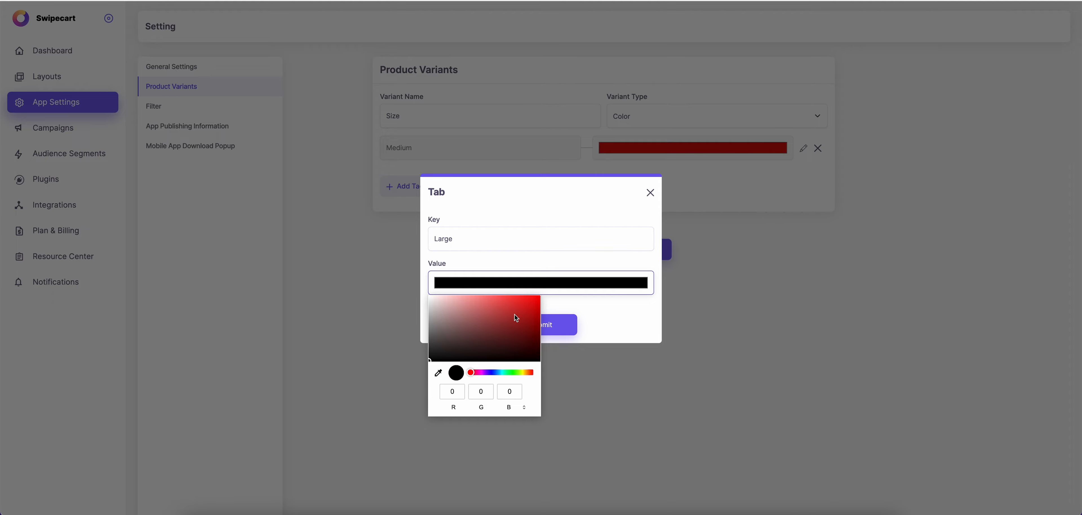
pyautogui.click(513, 373)
pyautogui.moveTo(510, 348); pyautogui.dragTo(533, 310)
pyautogui.click(614, 319)
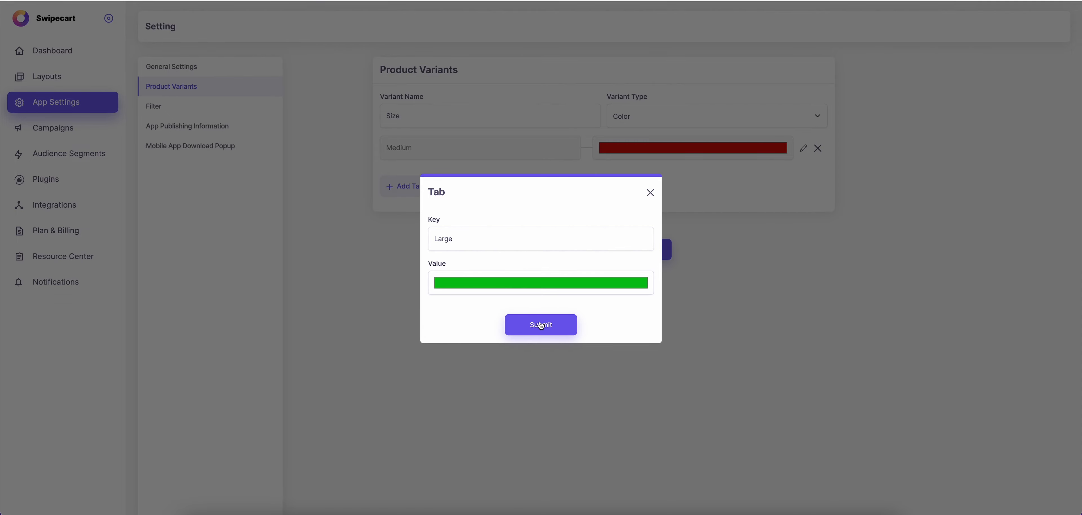
pyautogui.click(540, 324)
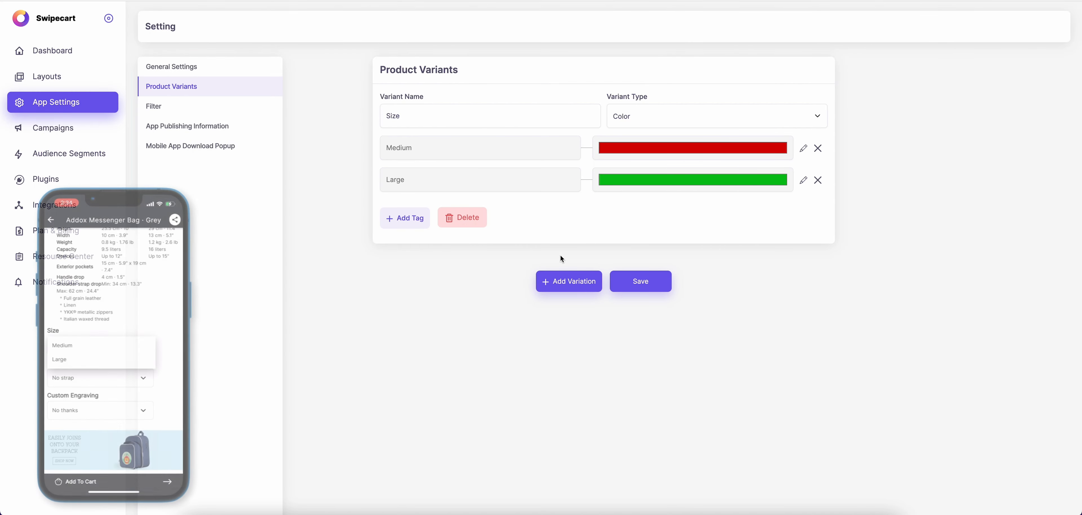
pyautogui.click(644, 285)
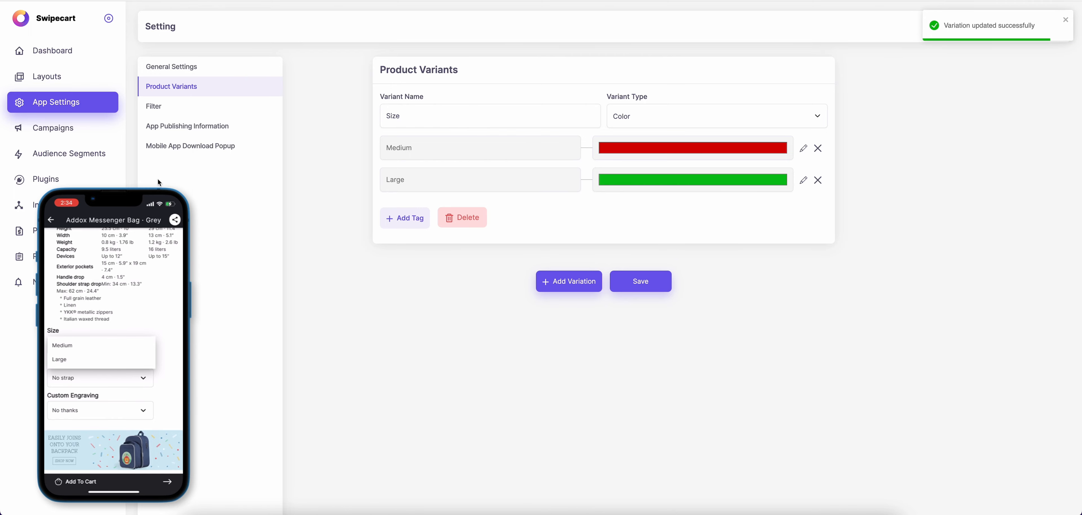
# - Open Demo Layout 1's Product Page View for editing and examine the size and color options in the product 5 layout
pyautogui.click(58, 76)
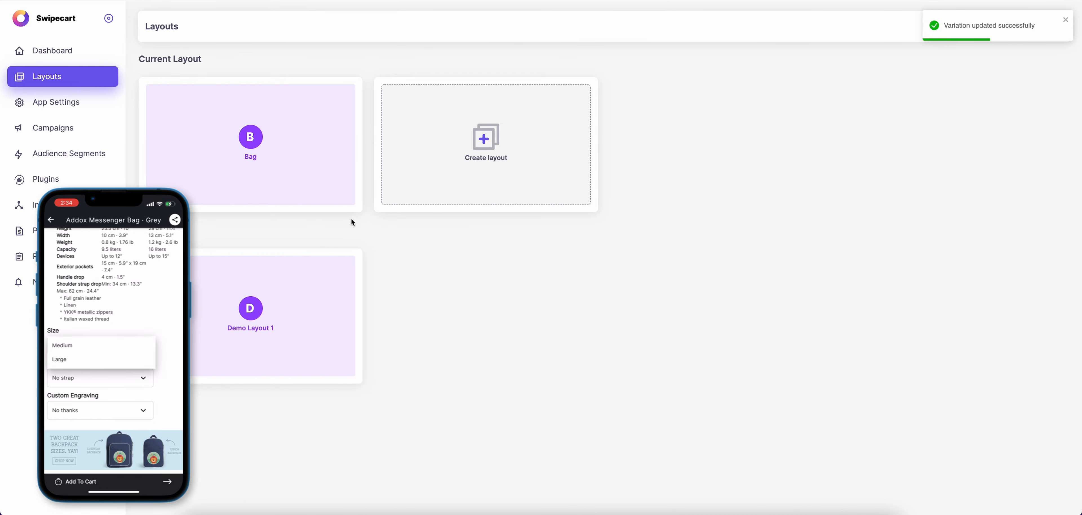
pyautogui.moveTo(330, 322)
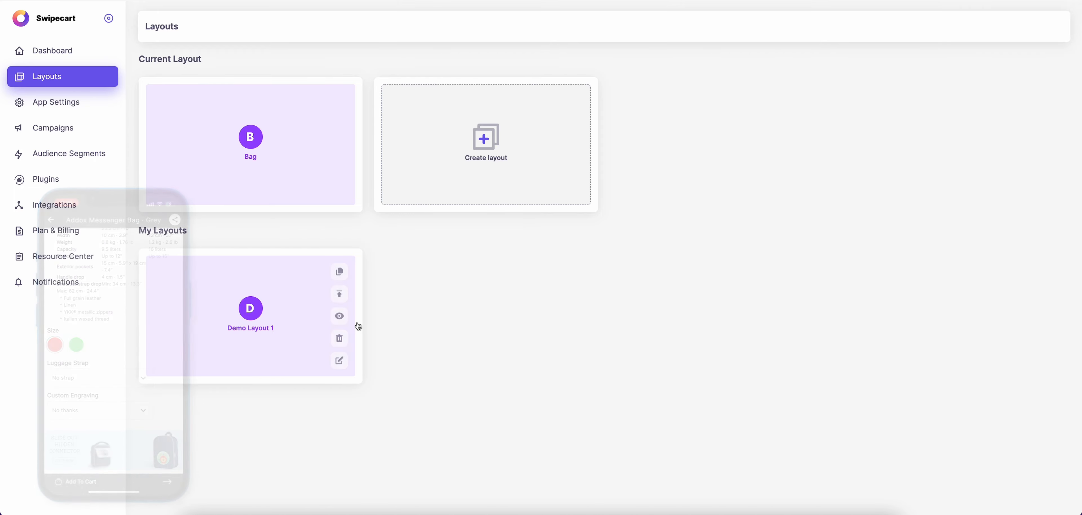
pyautogui.click(341, 360)
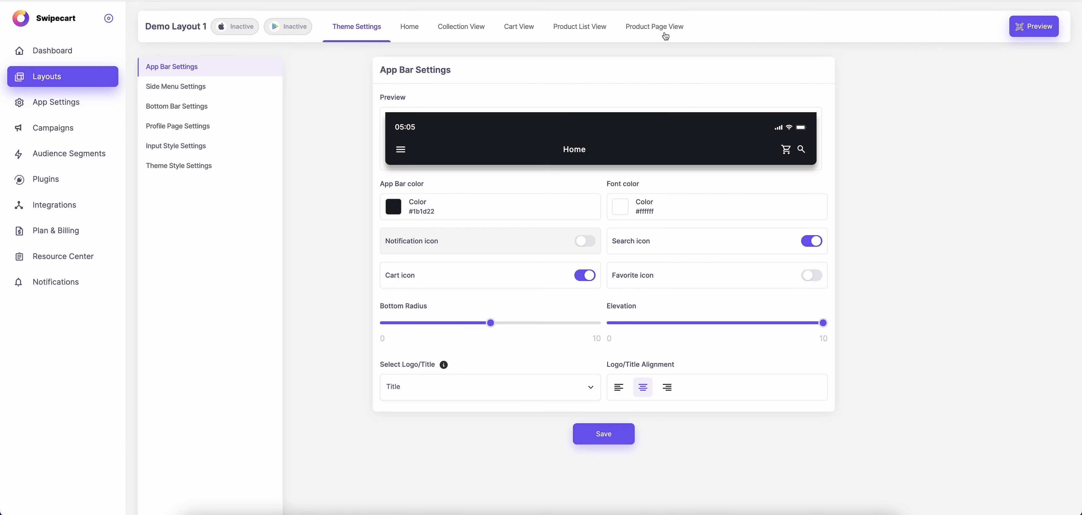
pyautogui.click(650, 33)
pyautogui.scroll(-6, 555, 229)
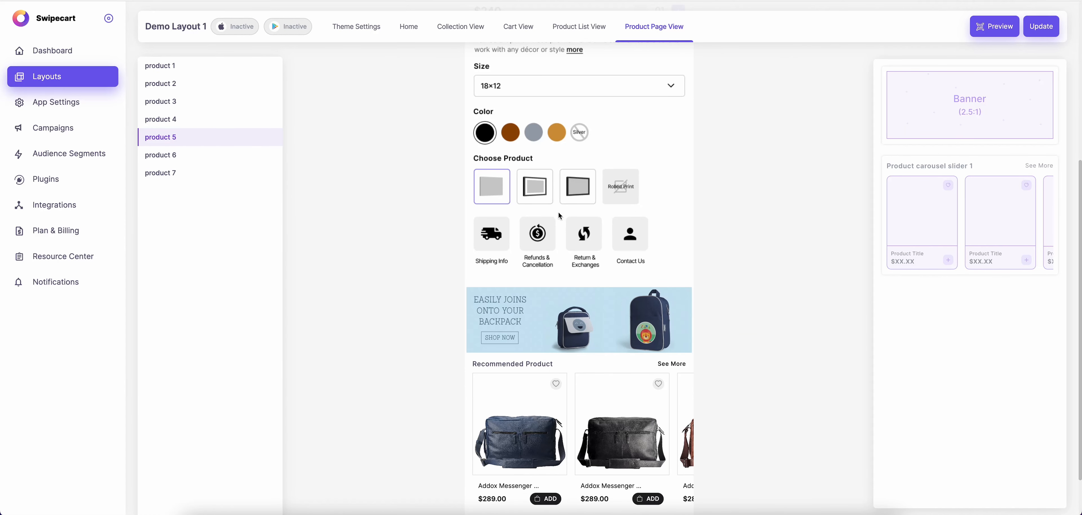
pyautogui.scroll(2, 558, 212)
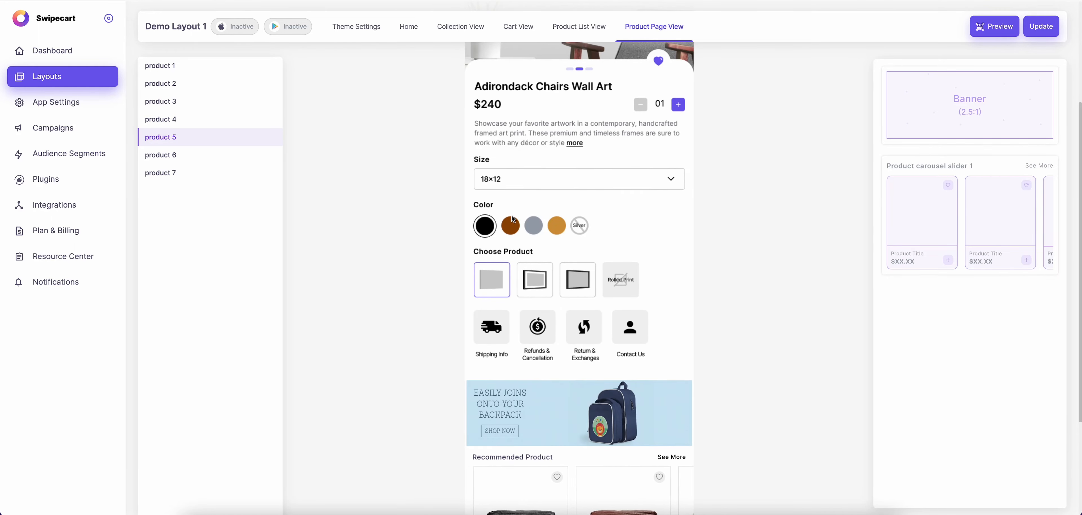
pyautogui.scroll(-2, 529, 233)
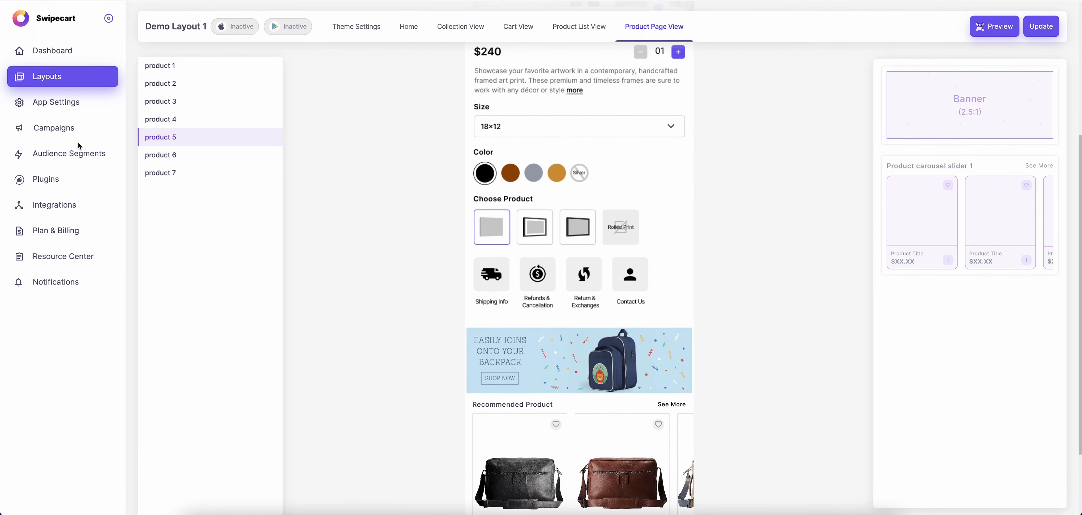
# - Return to the Product Variants app settings and change the Size variant's type to Text, deleting its color tags
pyautogui.click(69, 102)
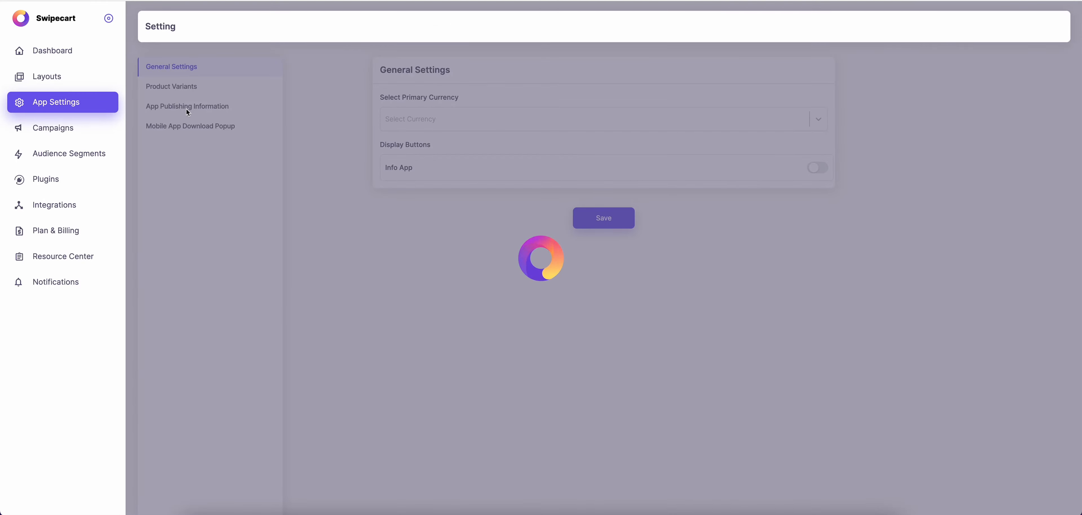
pyautogui.click(196, 87)
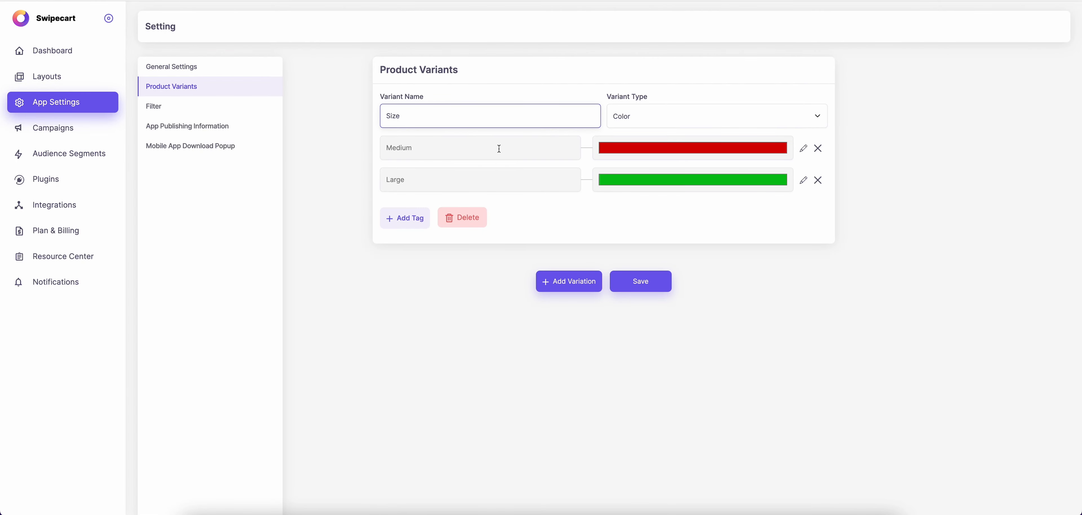
pyautogui.click(663, 122)
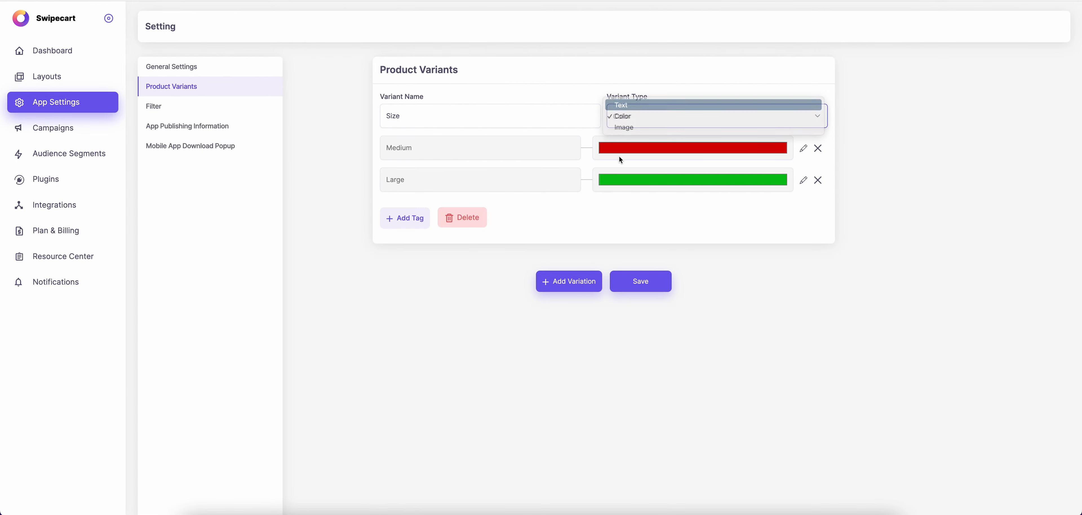
pyautogui.click(622, 105)
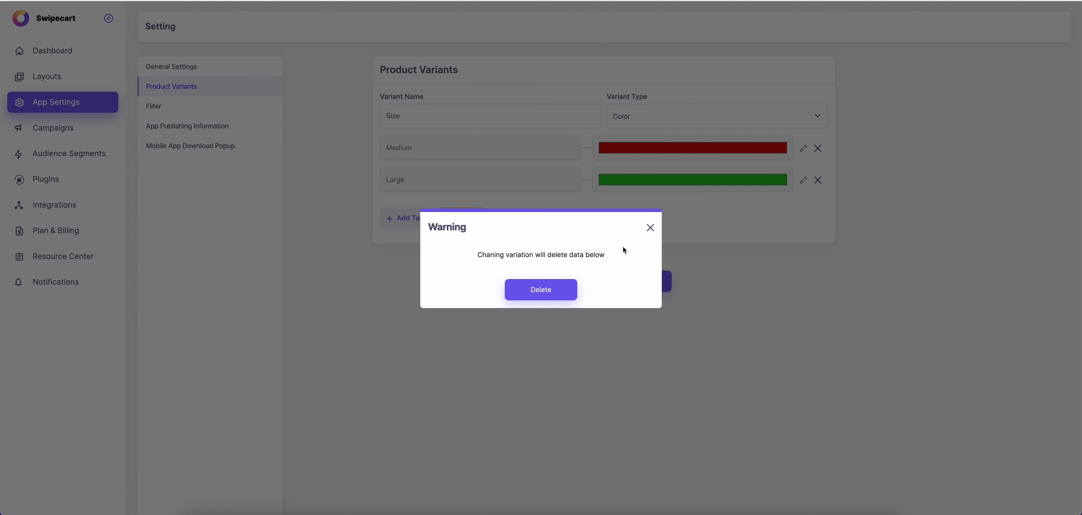
pyautogui.click(542, 291)
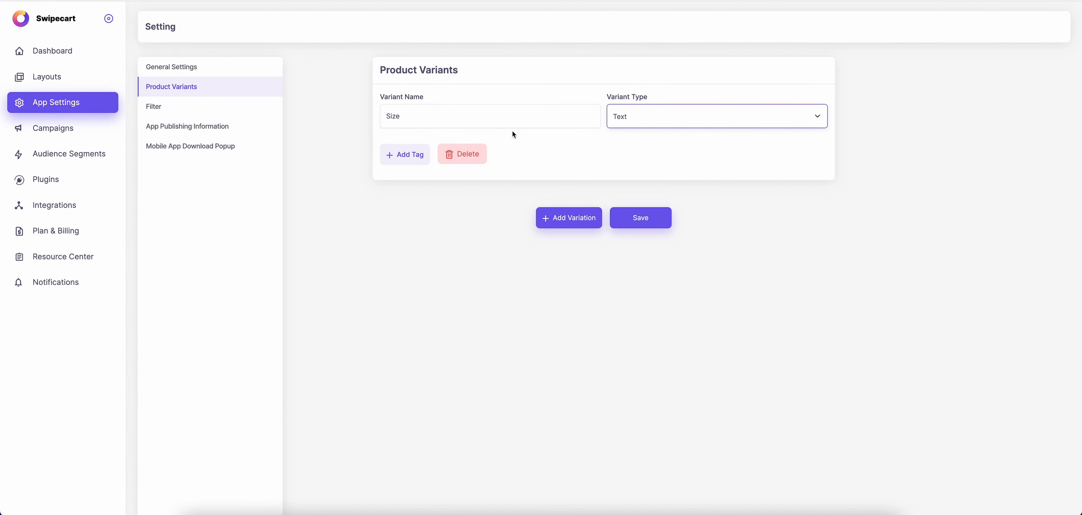
pyautogui.click(417, 158)
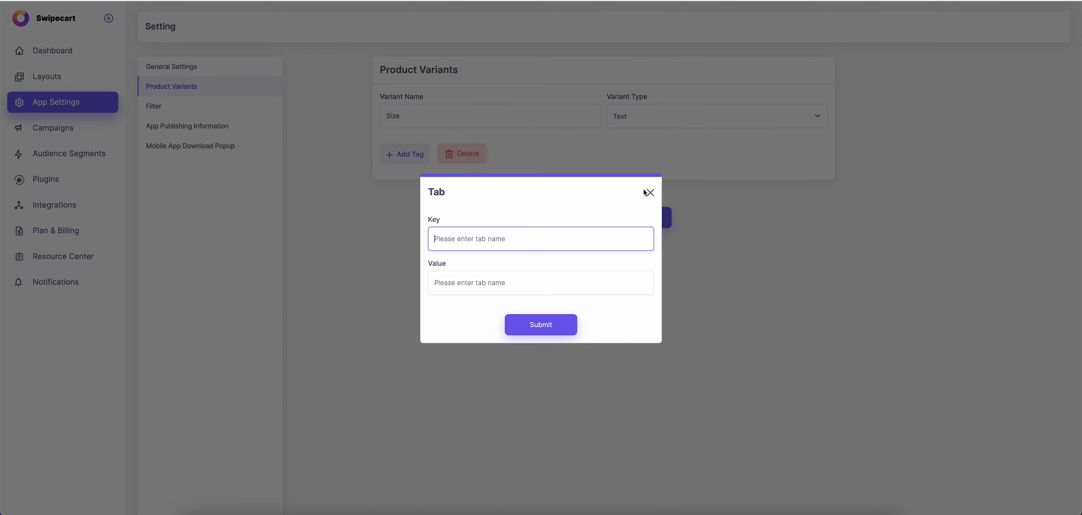
pyautogui.click(650, 193)
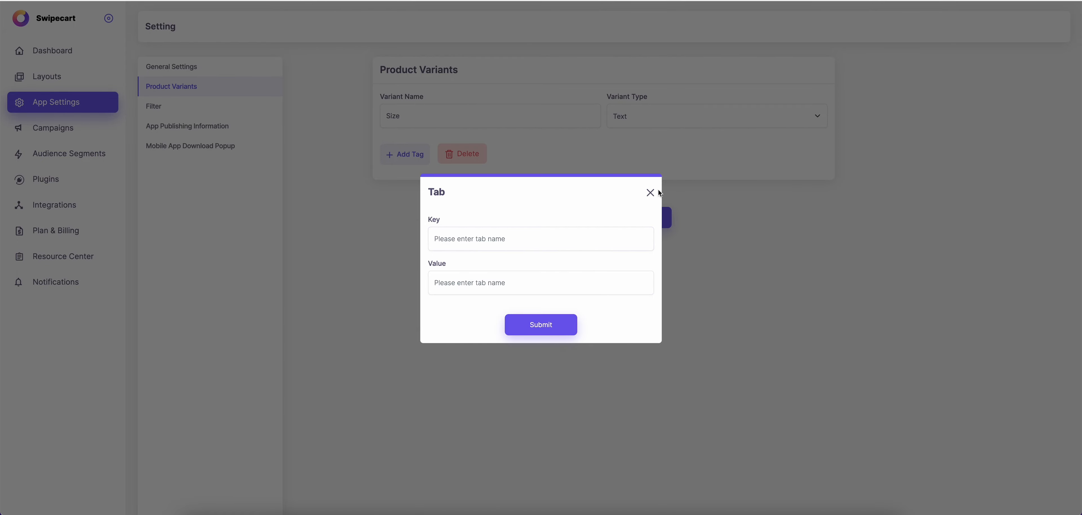
pyautogui.click(650, 192)
pyautogui.click(672, 120)
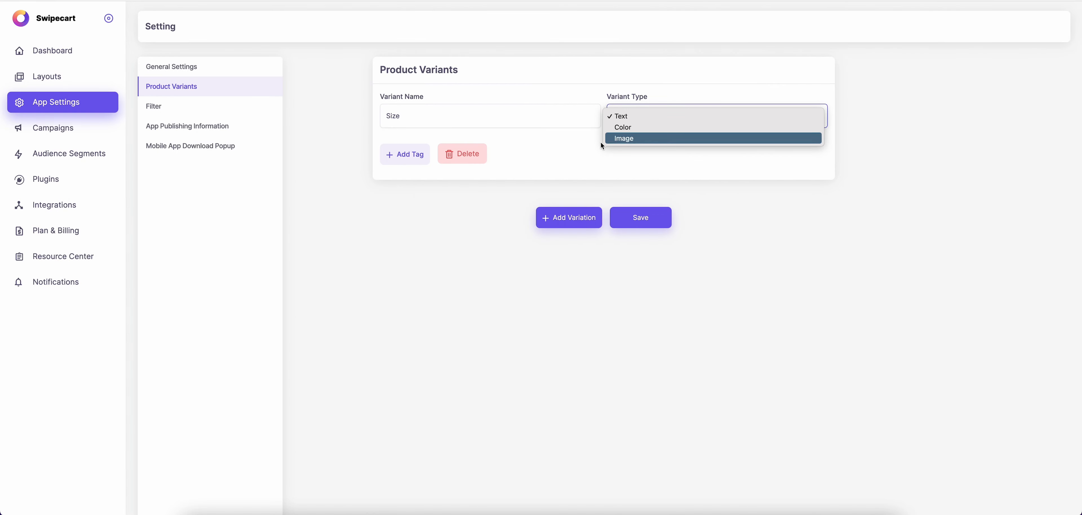
pyautogui.click(395, 154)
# - Add a text tag to the Size variant with the key Medium and the value M
pyautogui.click(394, 154)
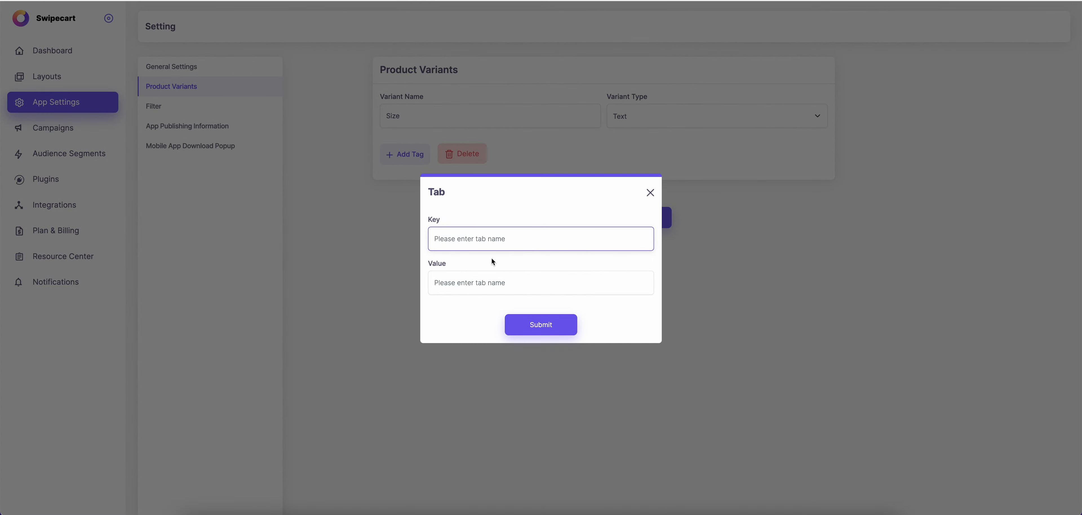
pyautogui.write('Medium')
pyautogui.press('Tab')
pyautogui.click(554, 329)
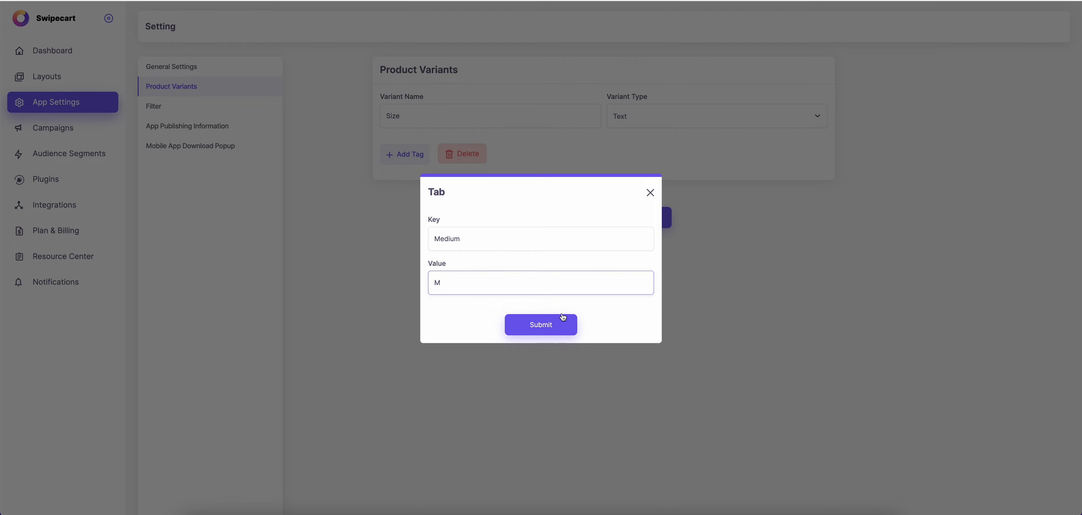
# - Add a text tag with the key Large and the value L, and save the product variants
pyautogui.click(417, 190)
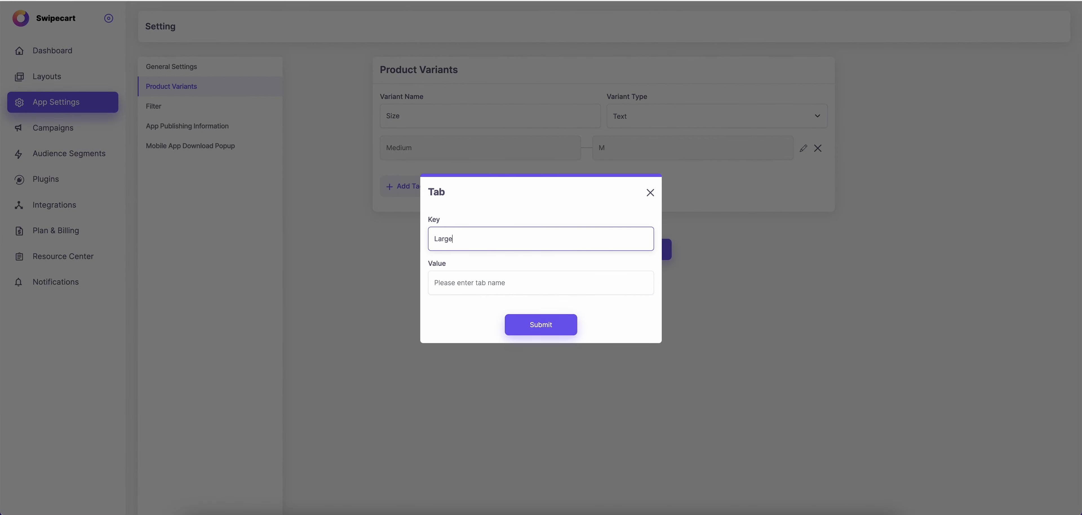
pyautogui.press('Tab')
pyautogui.write('L')
pyautogui.click(533, 318)
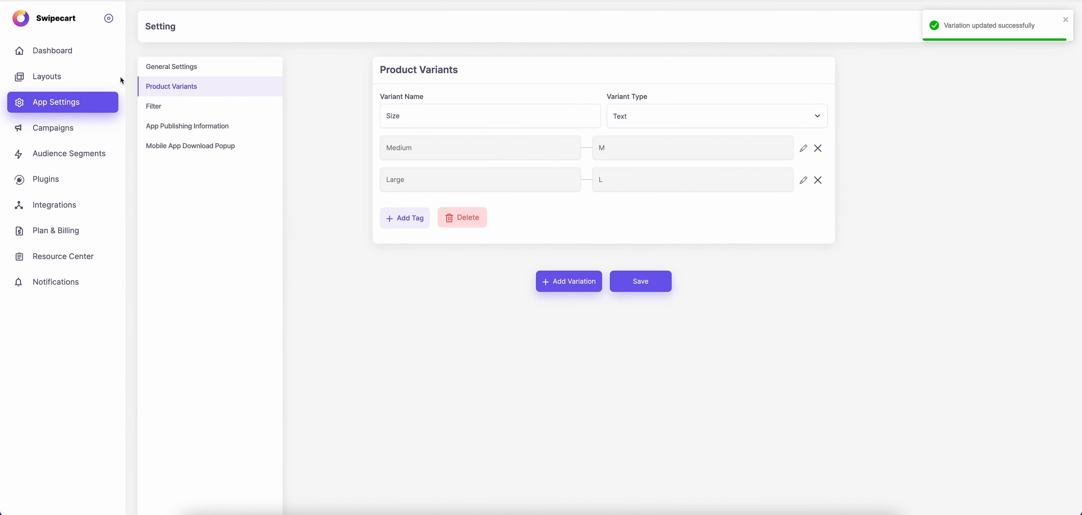
# - Visit the layouts list, and return to the Product Variants app settings to save the Size variant again
pyautogui.click(84, 76)
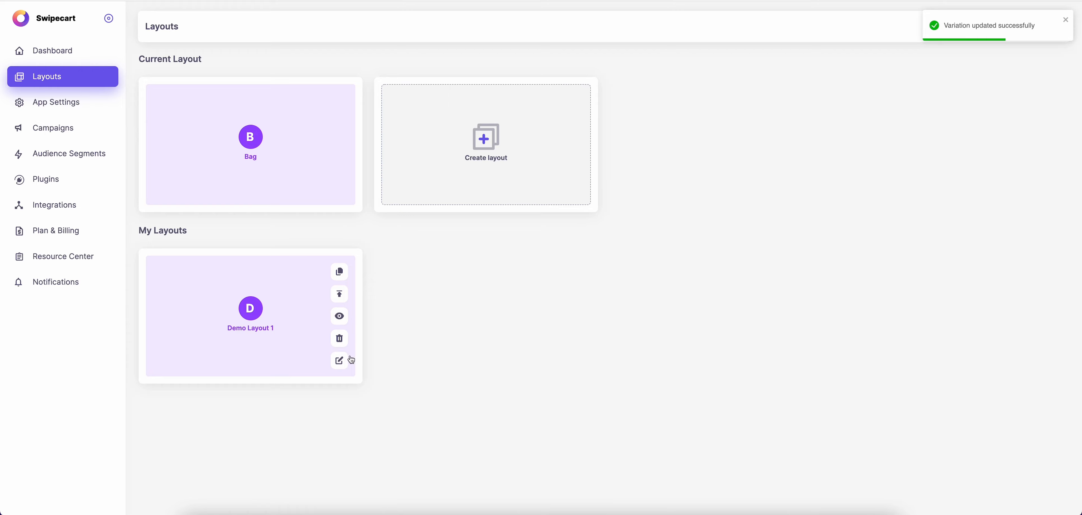
pyautogui.click(344, 359)
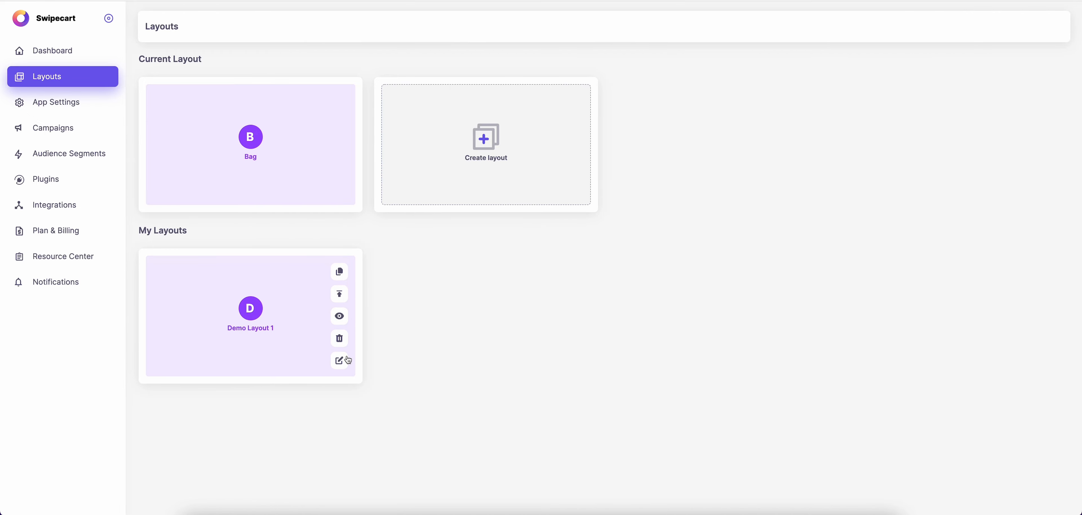
pyautogui.click(339, 317)
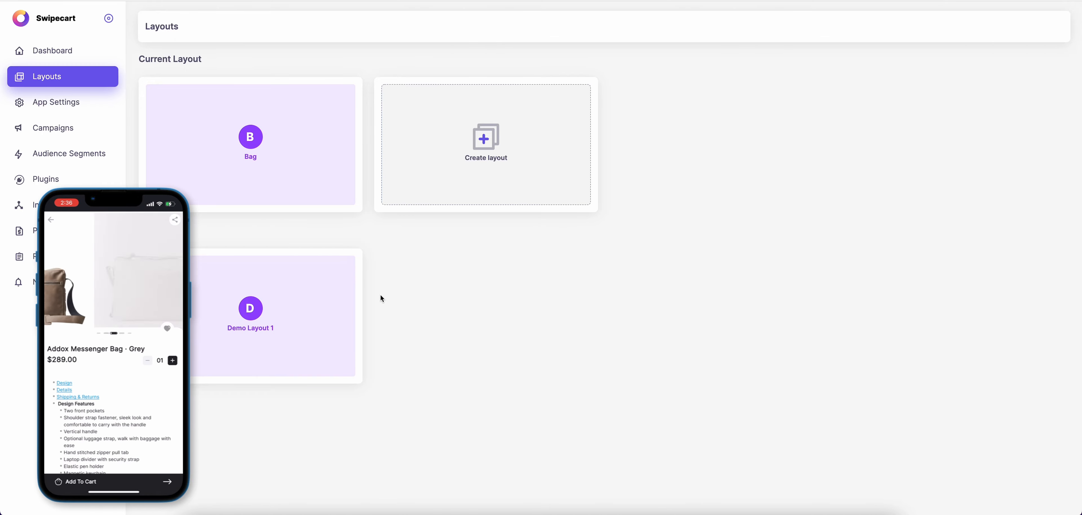
pyautogui.click(59, 103)
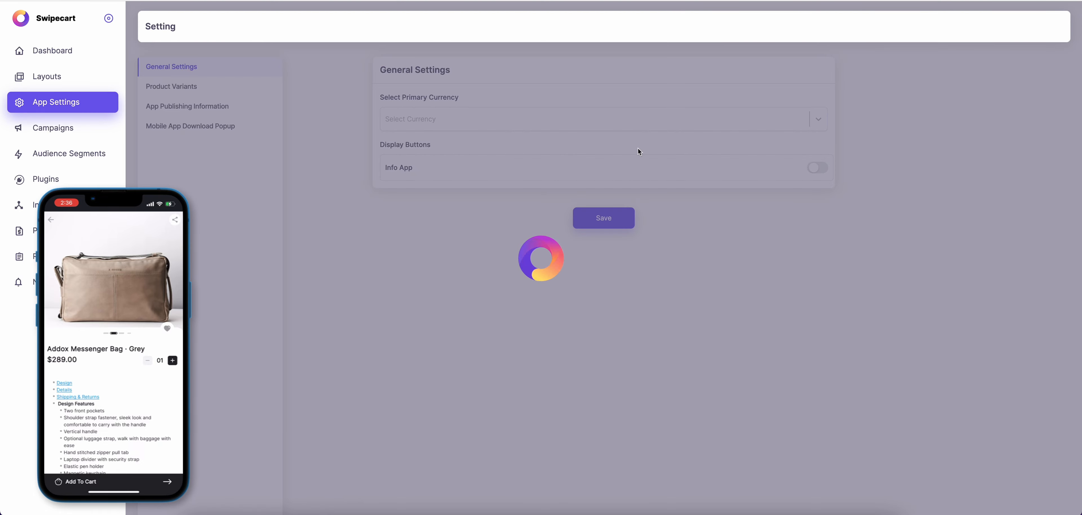
pyautogui.click(215, 88)
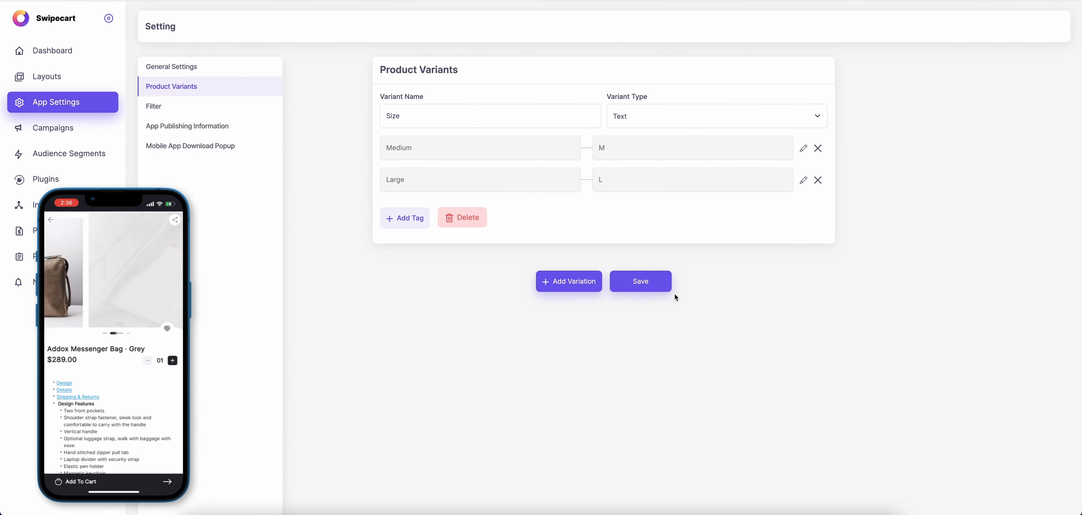
pyautogui.click(648, 282)
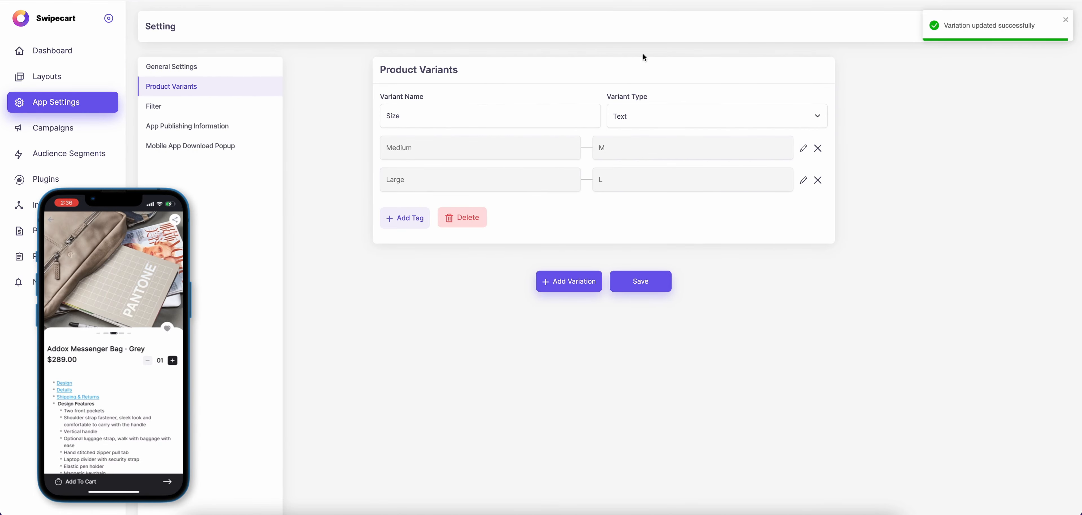
# - Reopen Demo Layout 1 for editing and examine the Size option on its Product Page View
pyautogui.click(47, 77)
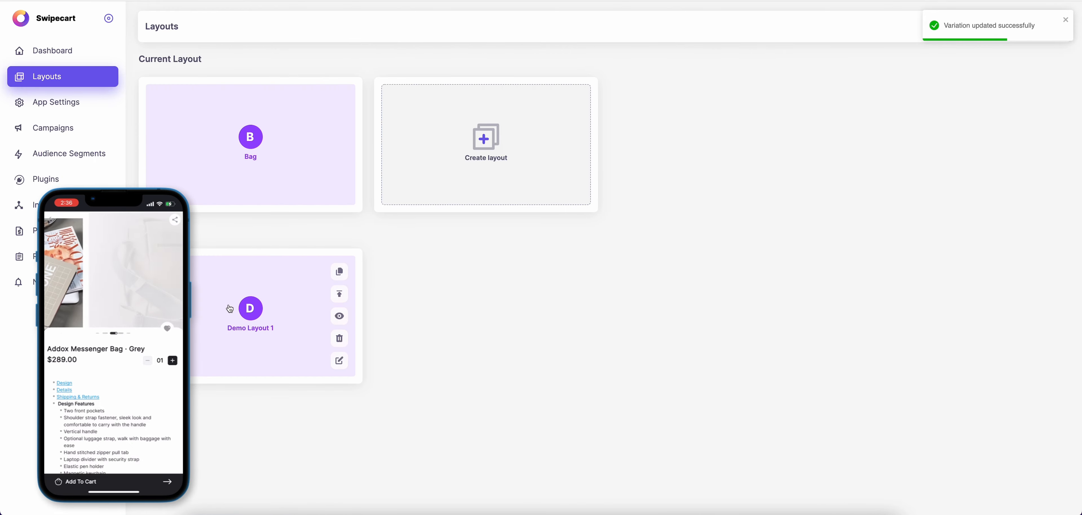
pyautogui.click(339, 360)
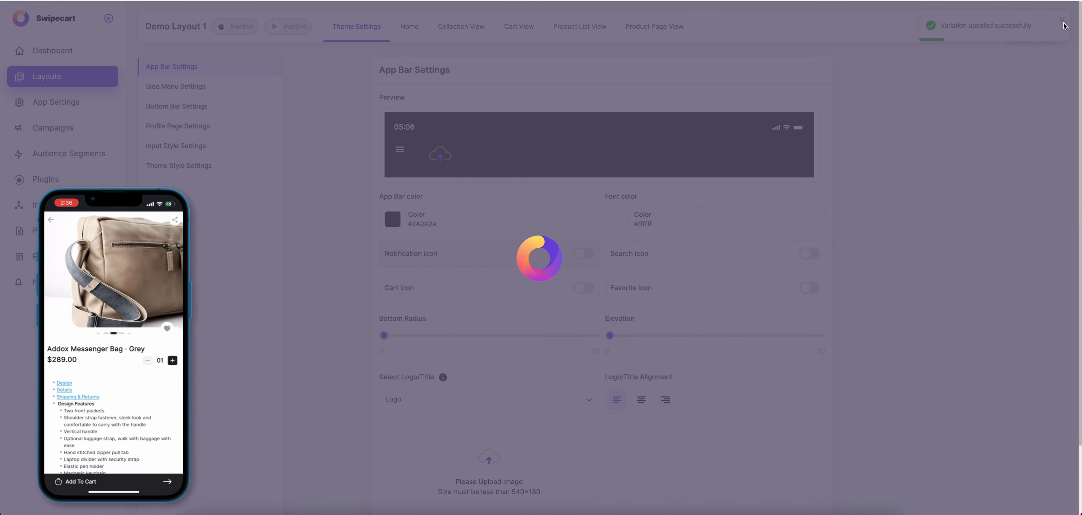
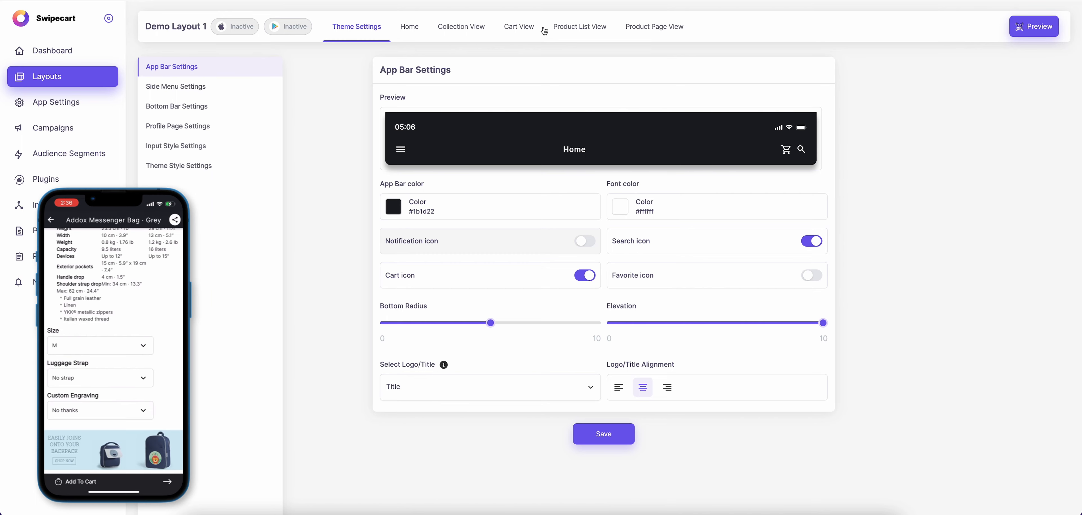
pyautogui.click(674, 28)
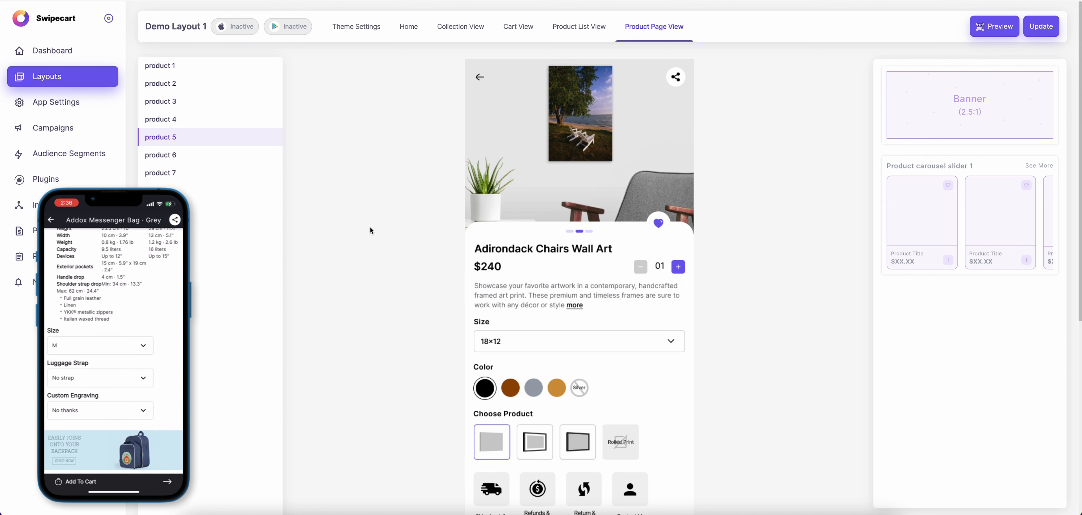
pyautogui.scroll(-1, 510, 302)
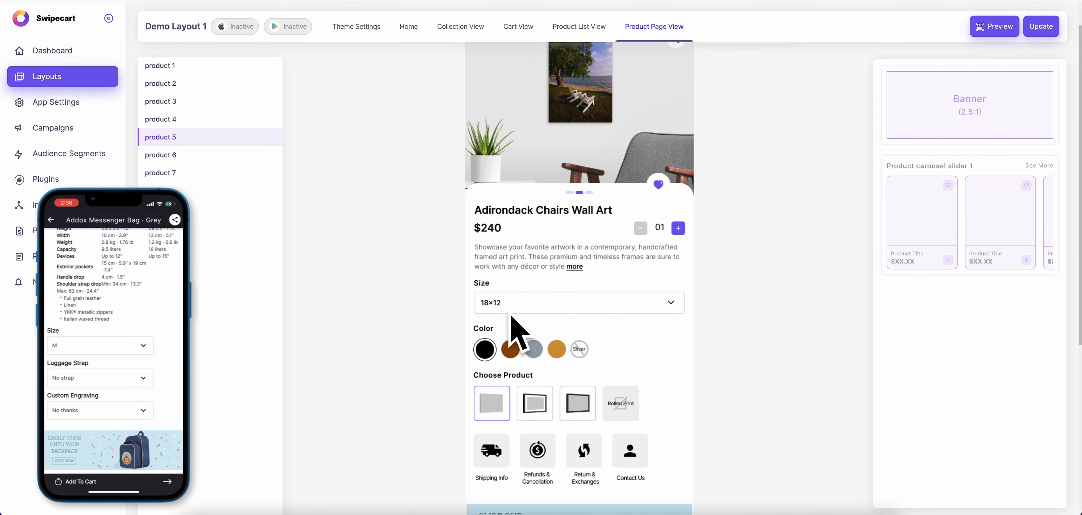
pyautogui.scroll(-1, 548, 299)
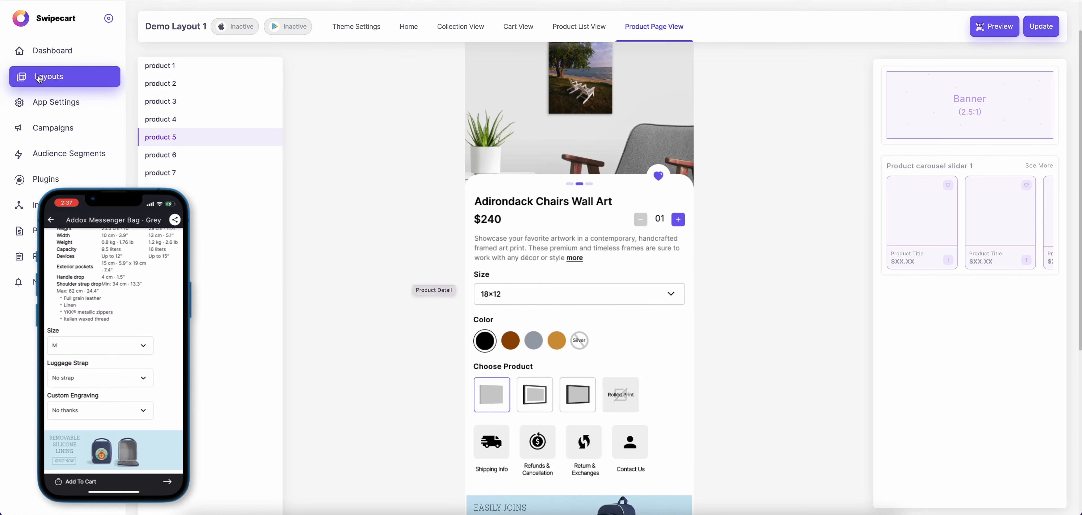
# - Return to the Product Variants app settings and add a variation named Luggage Strap
pyautogui.click(54, 103)
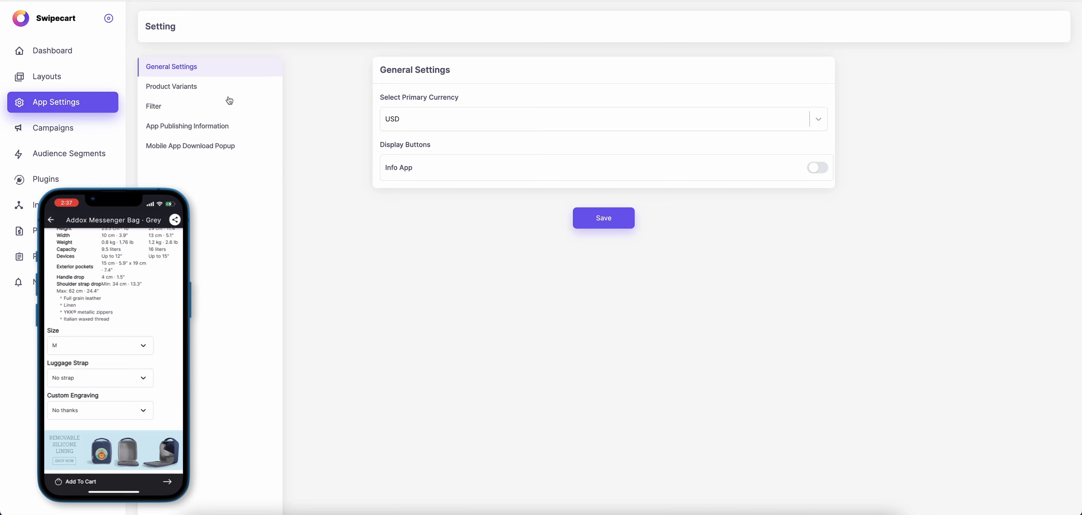
pyautogui.click(164, 87)
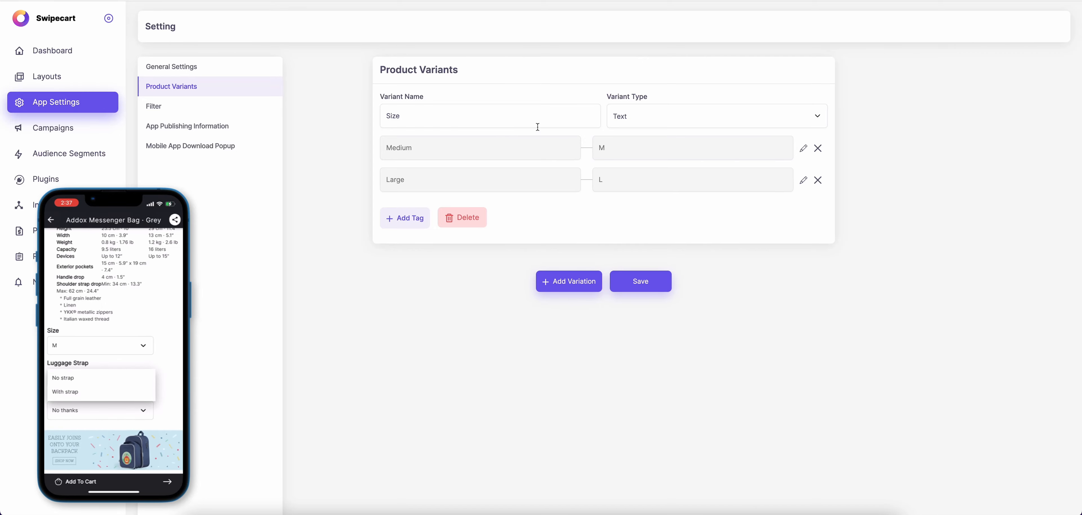
pyautogui.click(561, 282)
pyautogui.click(488, 282)
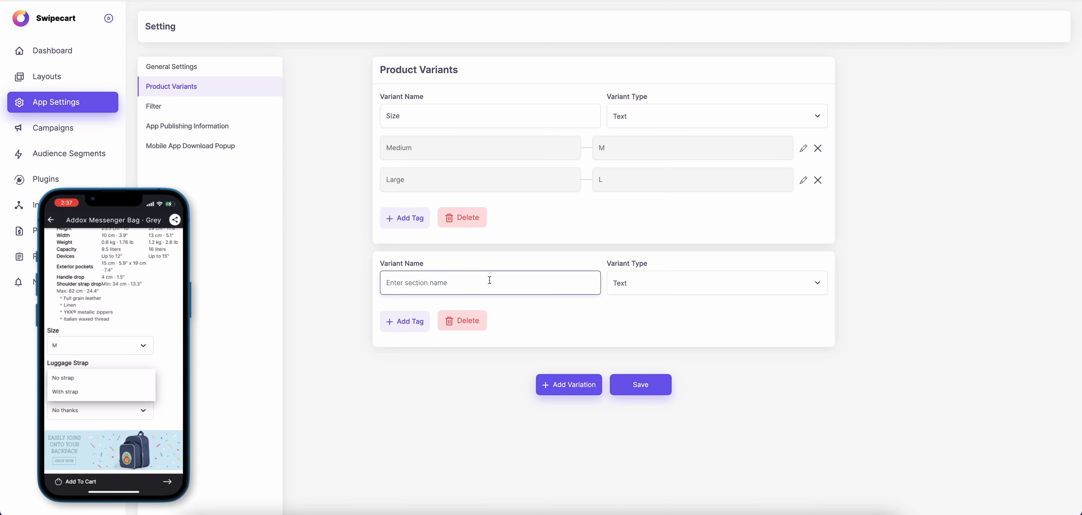
pyautogui.write('Lug')
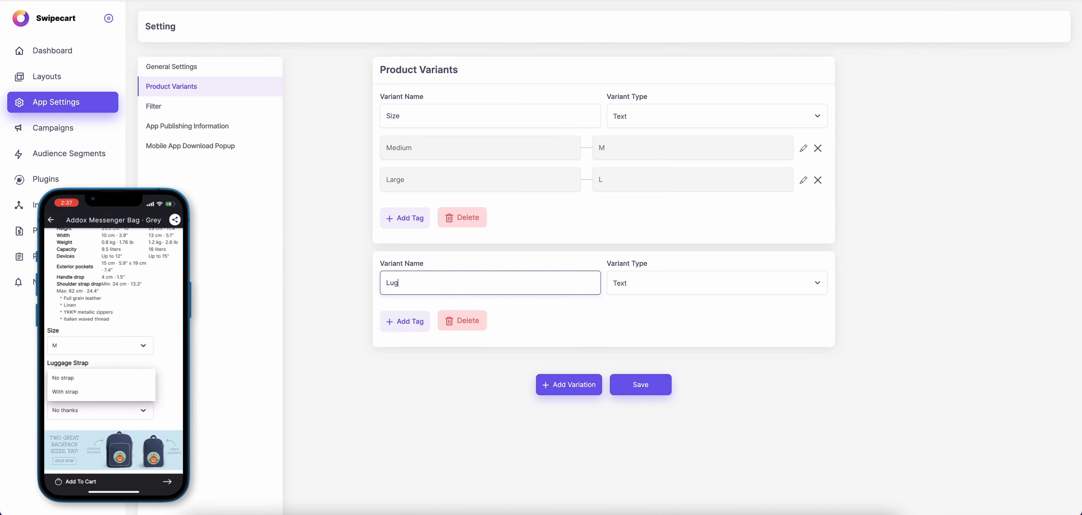
pyautogui.write('gage Stra')
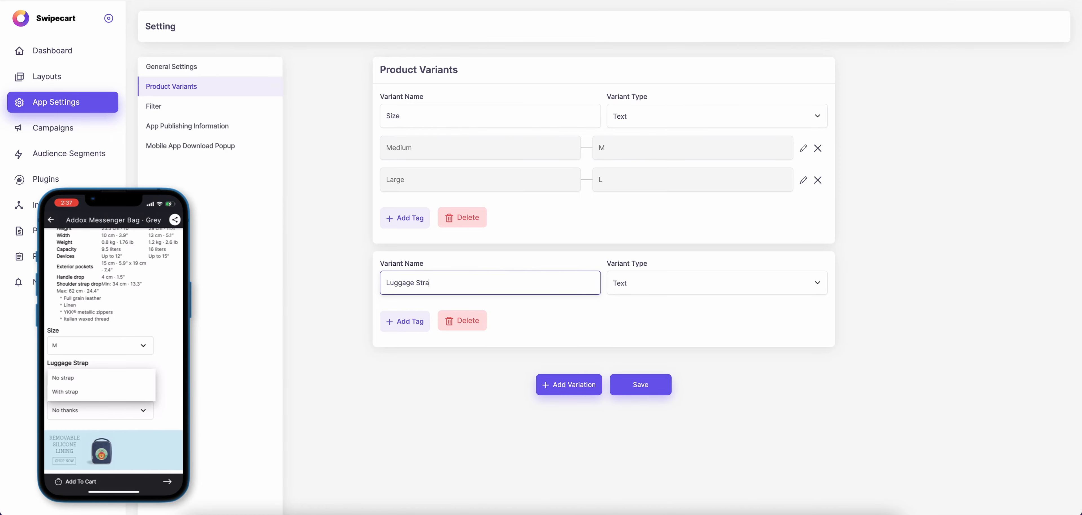
pyautogui.write('p')
pyautogui.press('Tab')
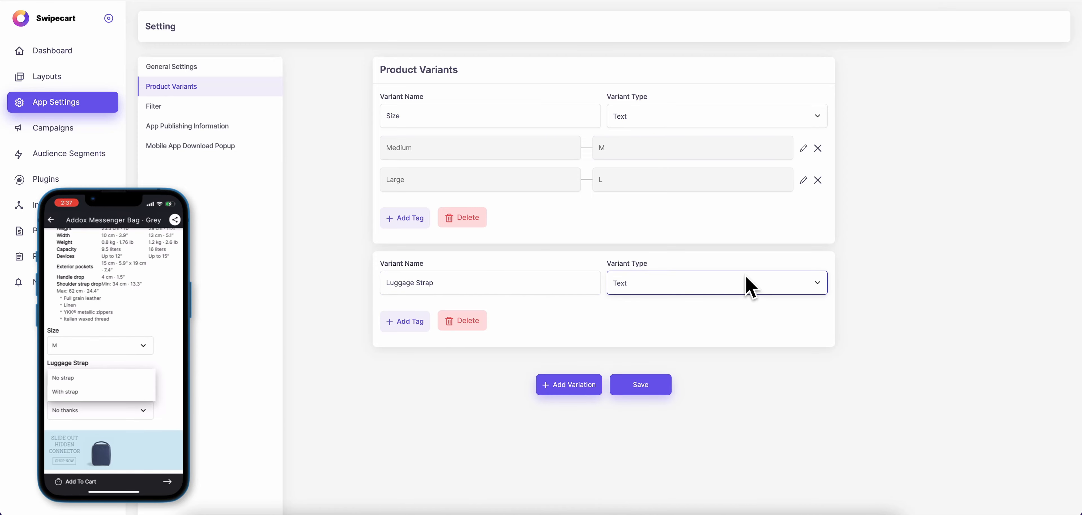
# - Set the Luggage Strap variant type to Image and start a tag with the key No strap
pyautogui.click(744, 284)
pyautogui.click(752, 306)
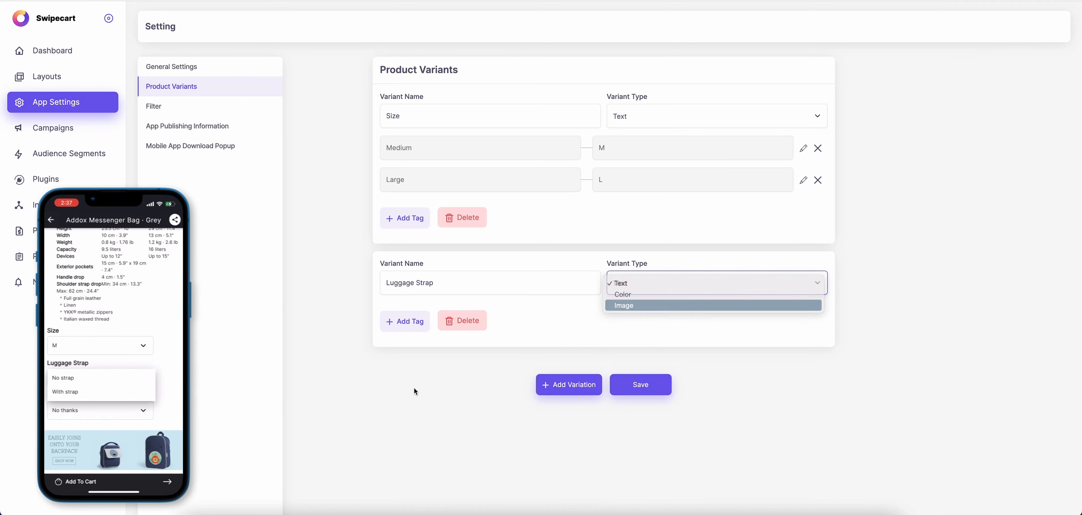
pyautogui.click(409, 323)
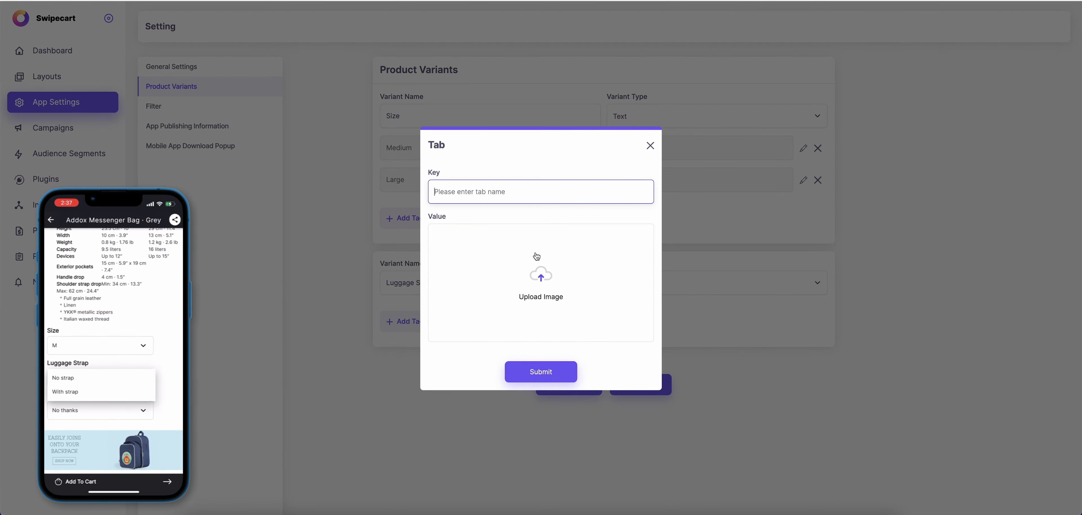
pyautogui.write('No strap')
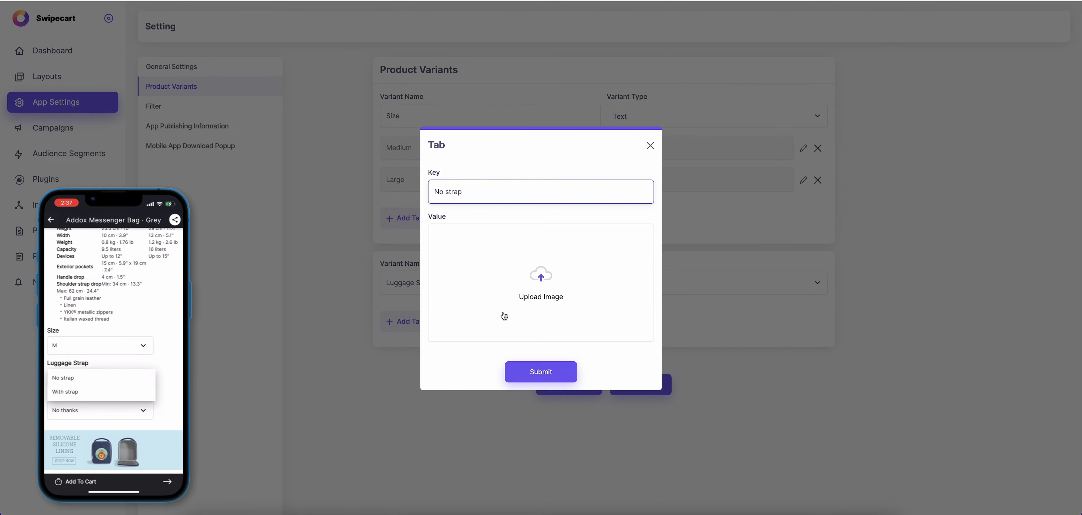
# - Browse for a No strap tag image and preview Group 1000001469.png in the Boundry Supply Bag folder
pyautogui.click(525, 320)
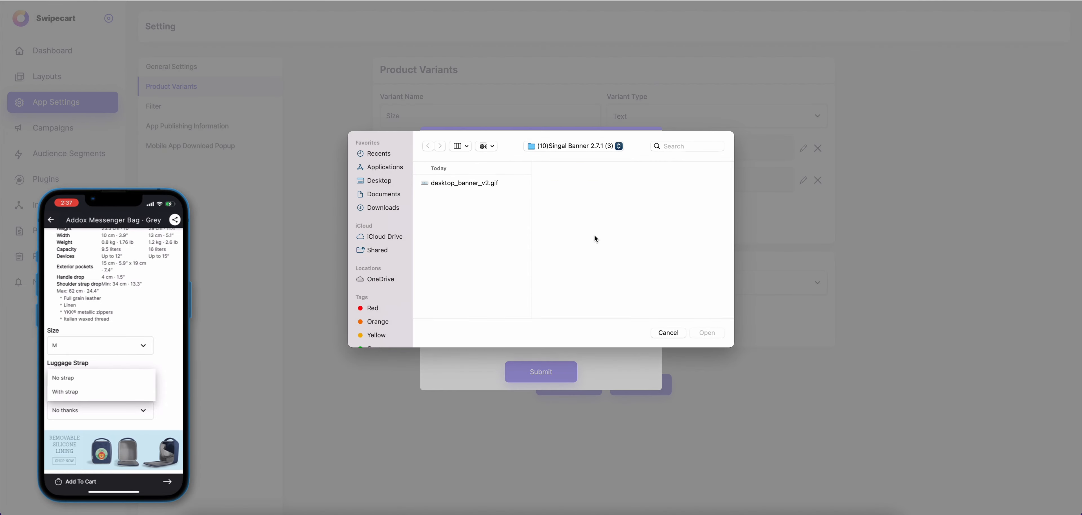
pyautogui.click(555, 147)
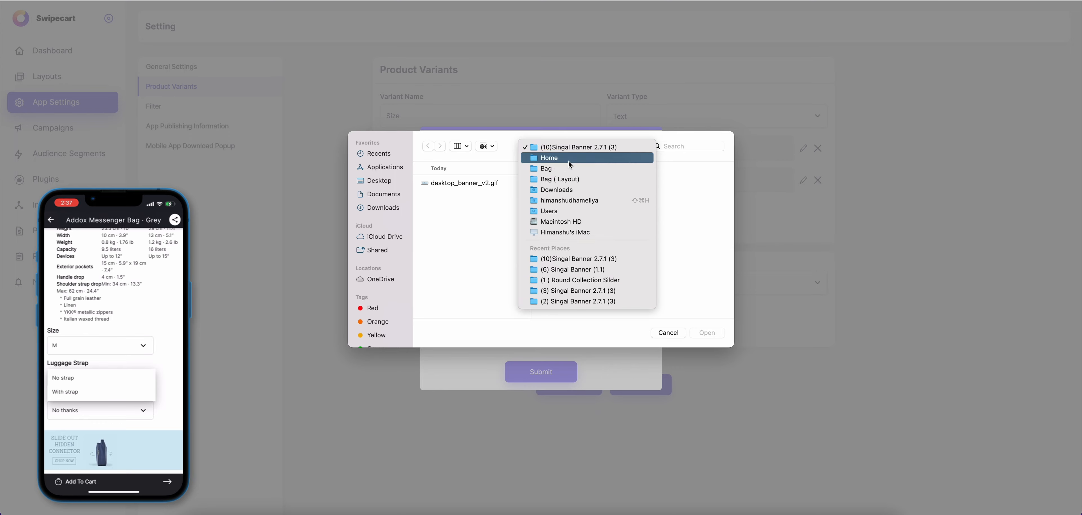
pyautogui.click(568, 161)
pyautogui.click(561, 184)
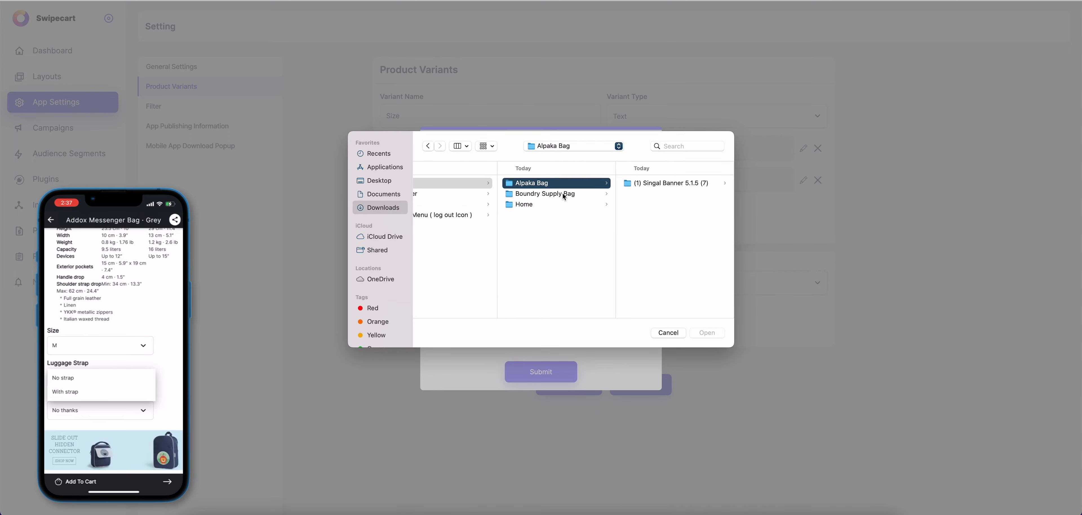
pyautogui.click(563, 193)
pyautogui.click(654, 194)
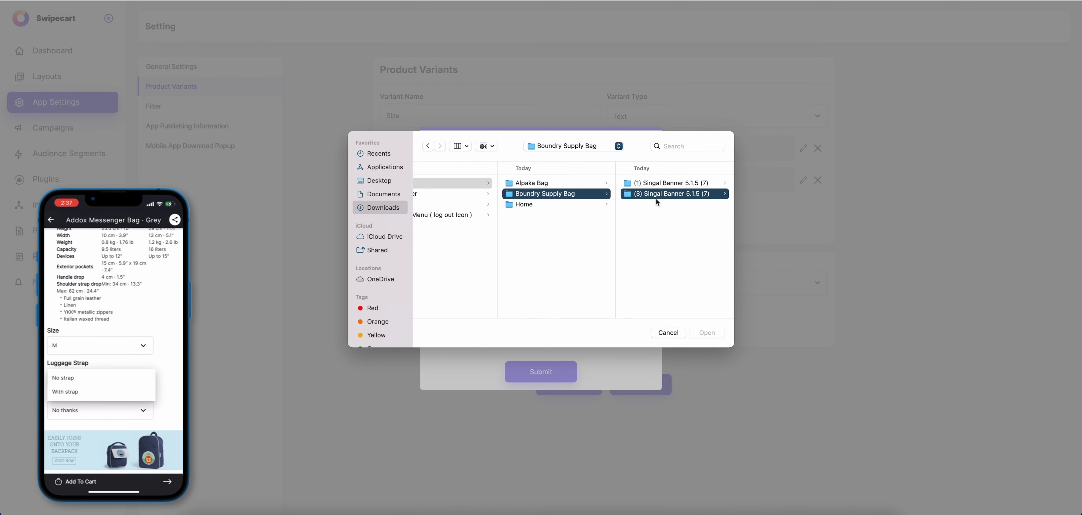
pyautogui.click(638, 184)
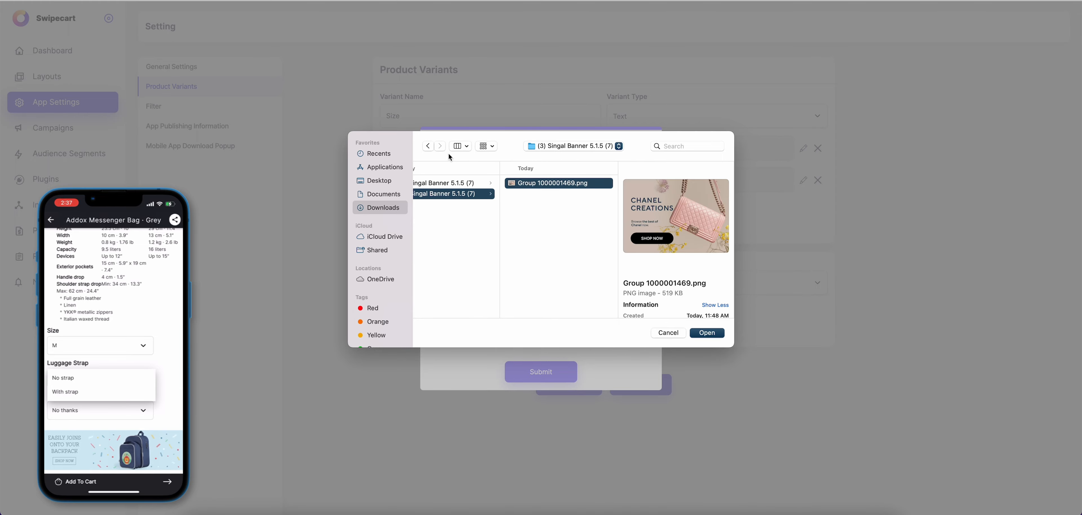
pyautogui.click(573, 147)
pyautogui.click(580, 158)
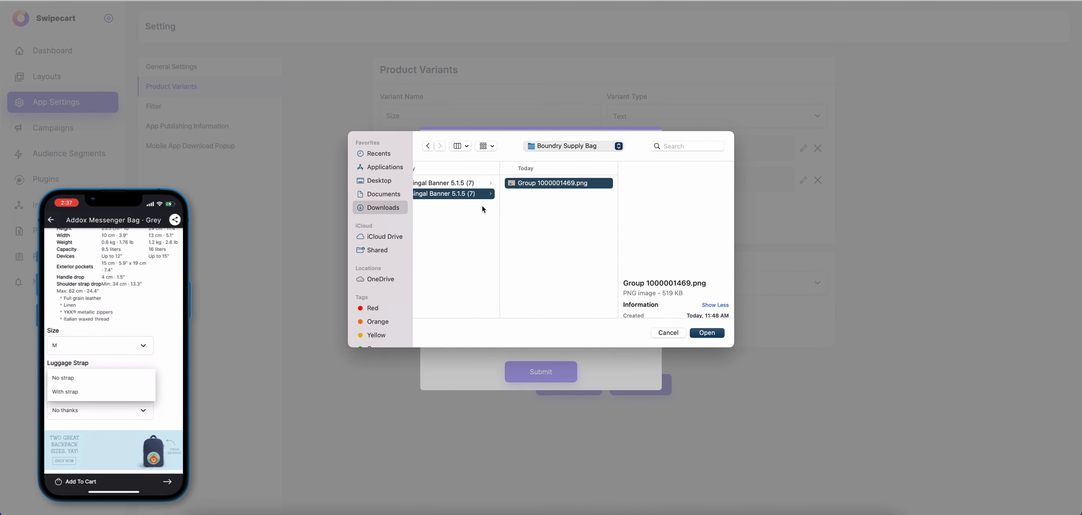
# - Look through the Bag ( Layout) subfolders for a tag image, previewing hq720.jpg in the Alpaka Bag folder
pyautogui.click(478, 215)
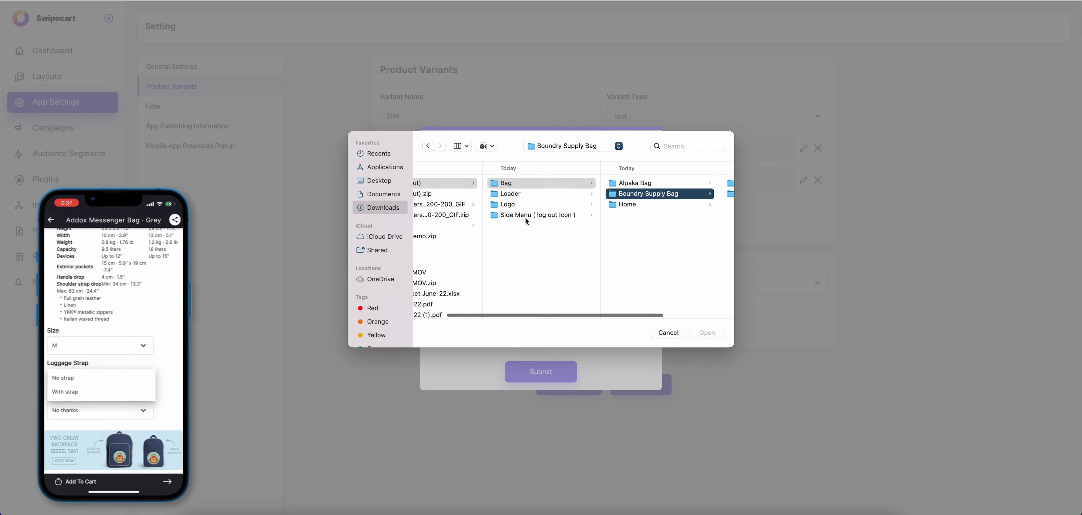
pyautogui.click(562, 205)
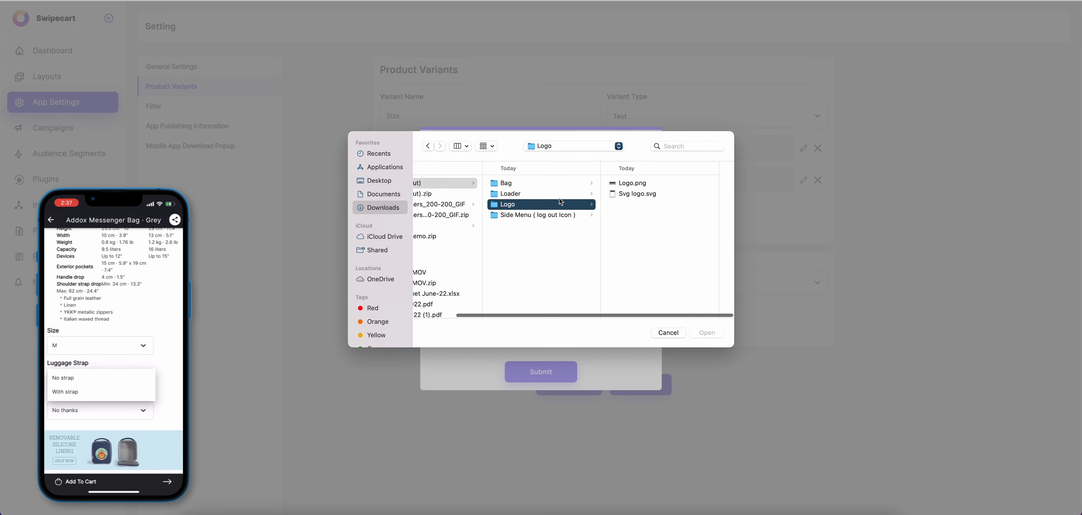
pyautogui.click(547, 194)
pyautogui.click(542, 184)
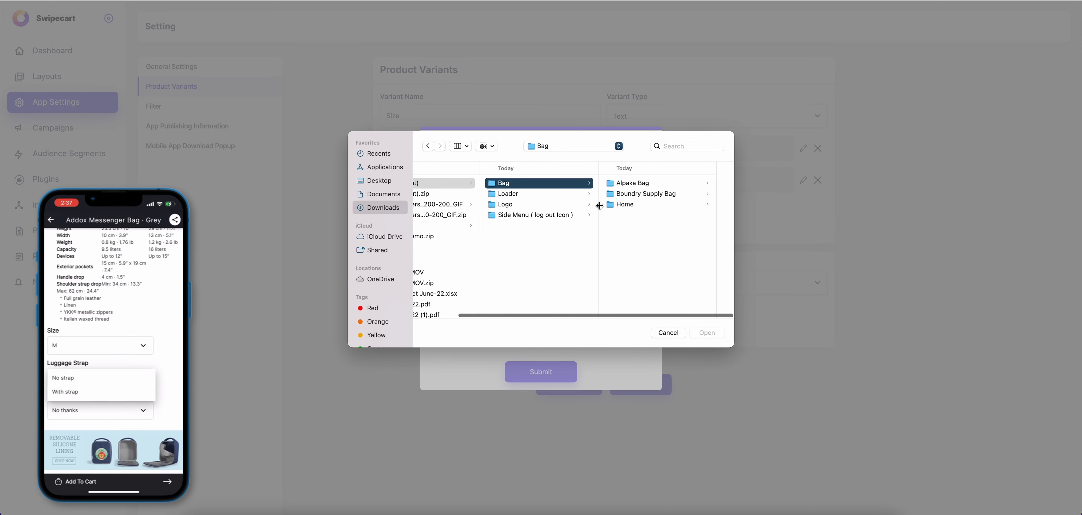
pyautogui.click(632, 205)
pyautogui.click(621, 193)
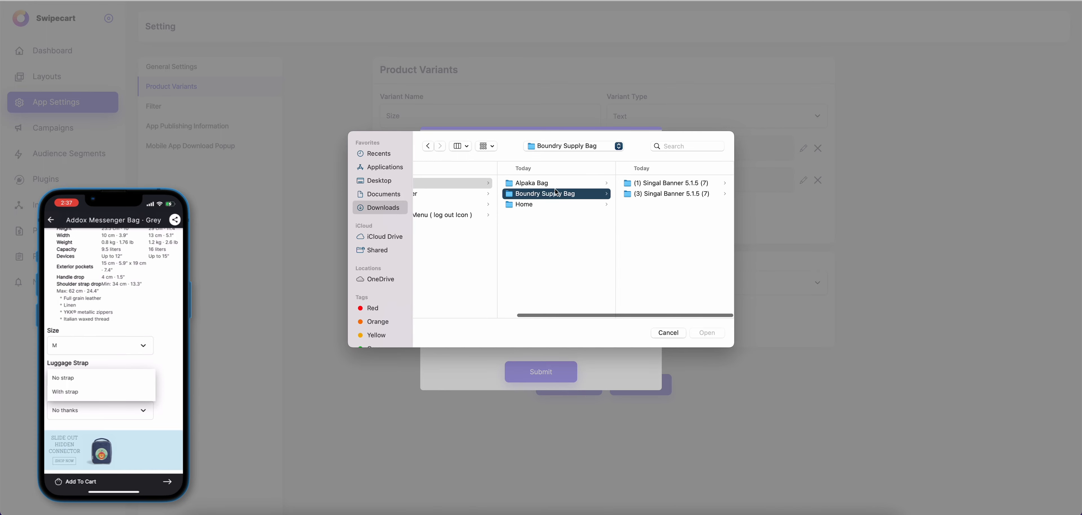
pyautogui.click(653, 186)
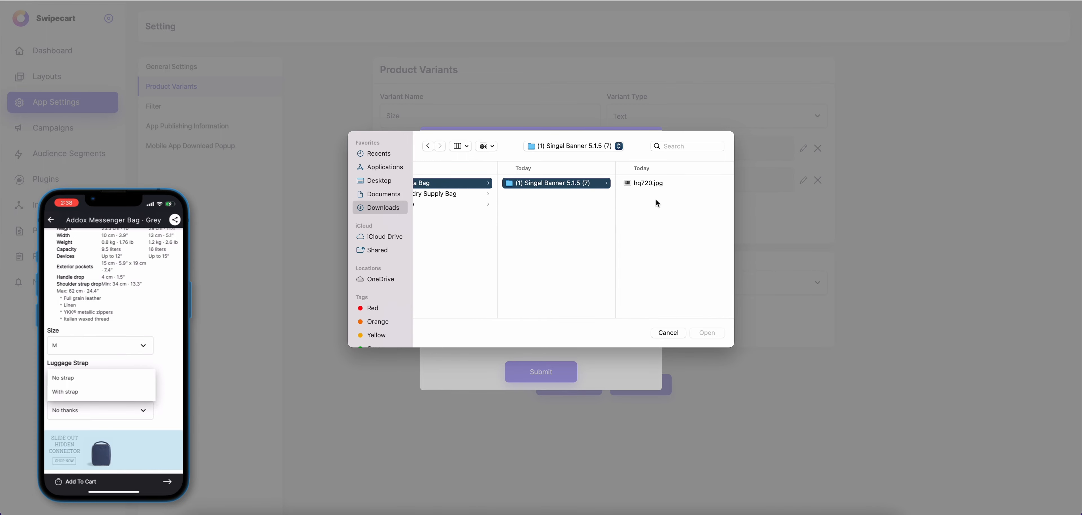
pyautogui.click(649, 184)
pyautogui.hscroll(-5, 569, 221)
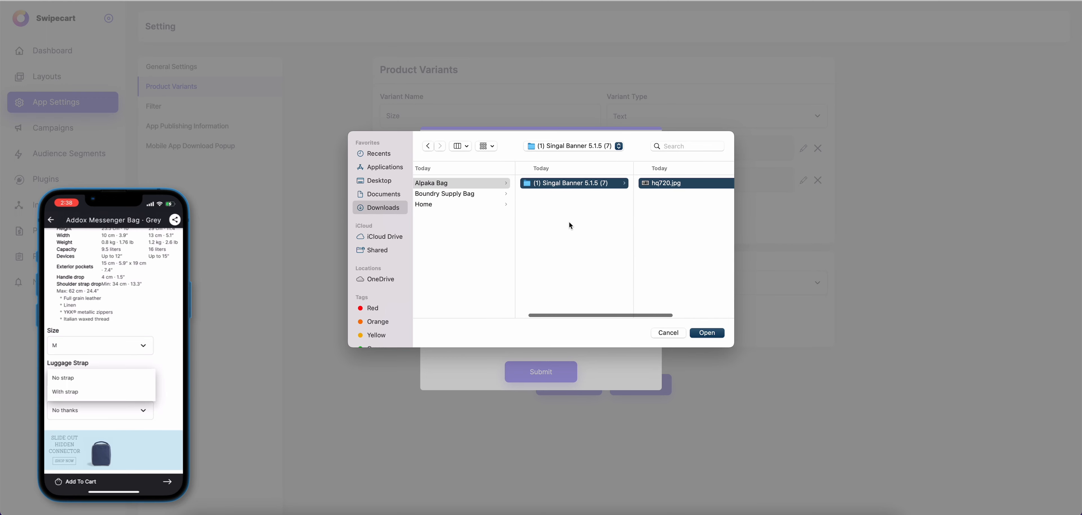
# - Try to upload Frame 37.png from Home's (8) Singal Banner (1.1) folder as the No strap tag image
pyautogui.click(492, 204)
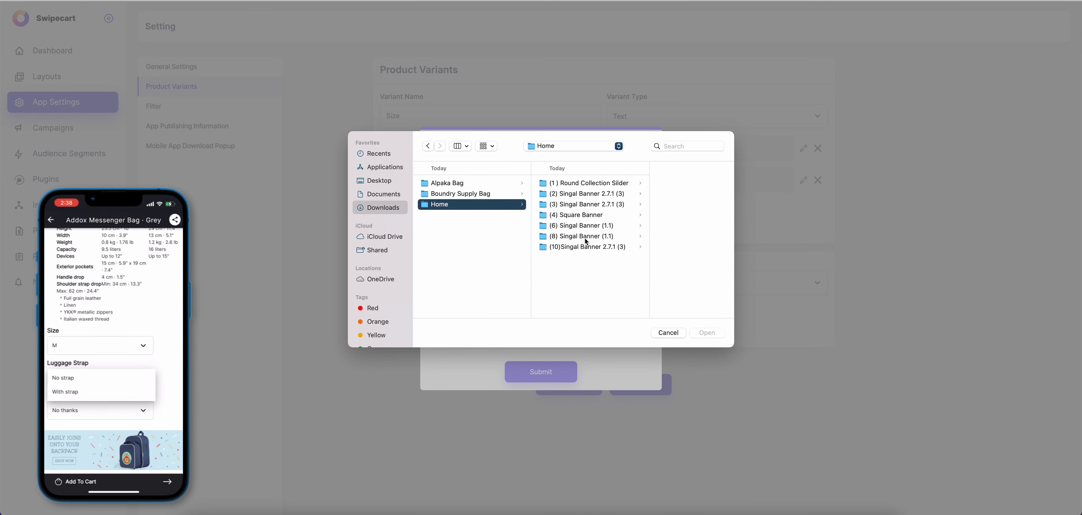
pyautogui.click(626, 234)
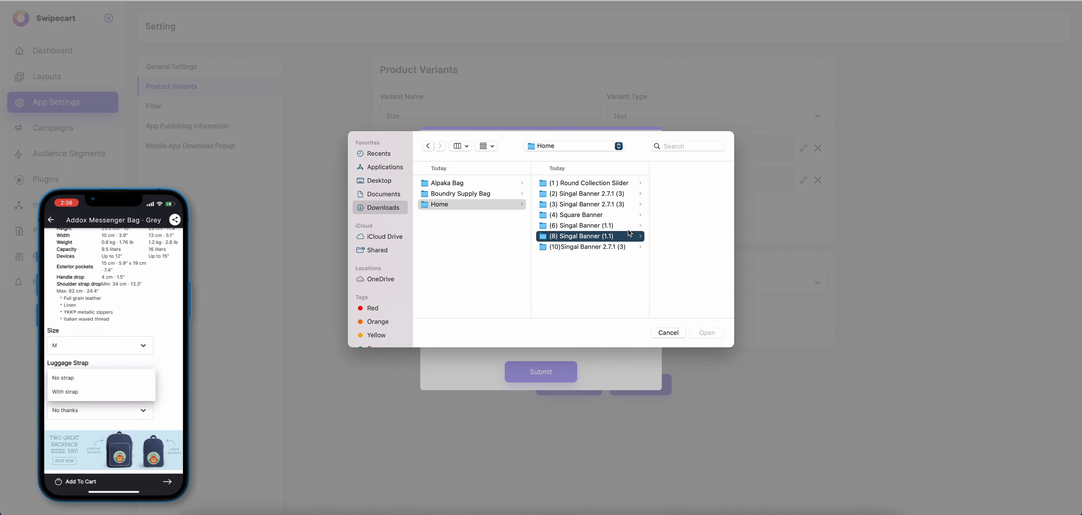
pyautogui.doubleClick(654, 183)
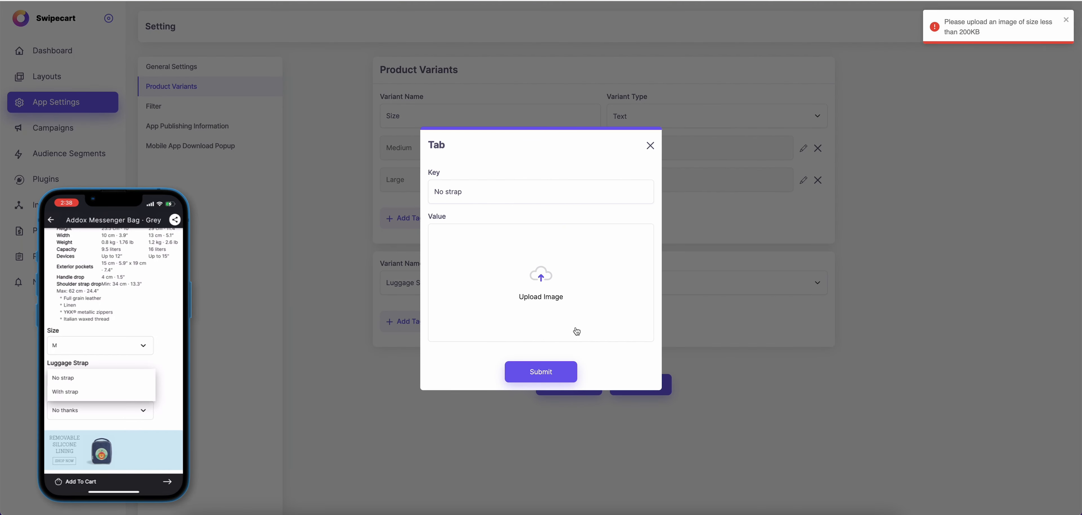
pyautogui.click(1066, 20)
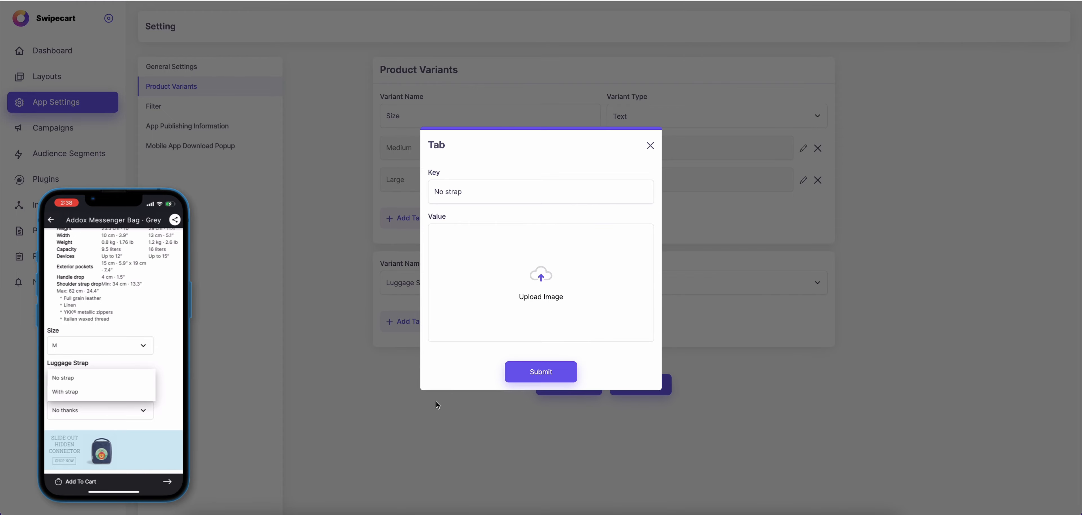
# - Reopen the image picker for the No strap tag and check the file information of Frame 37.png
pyautogui.click(555, 289)
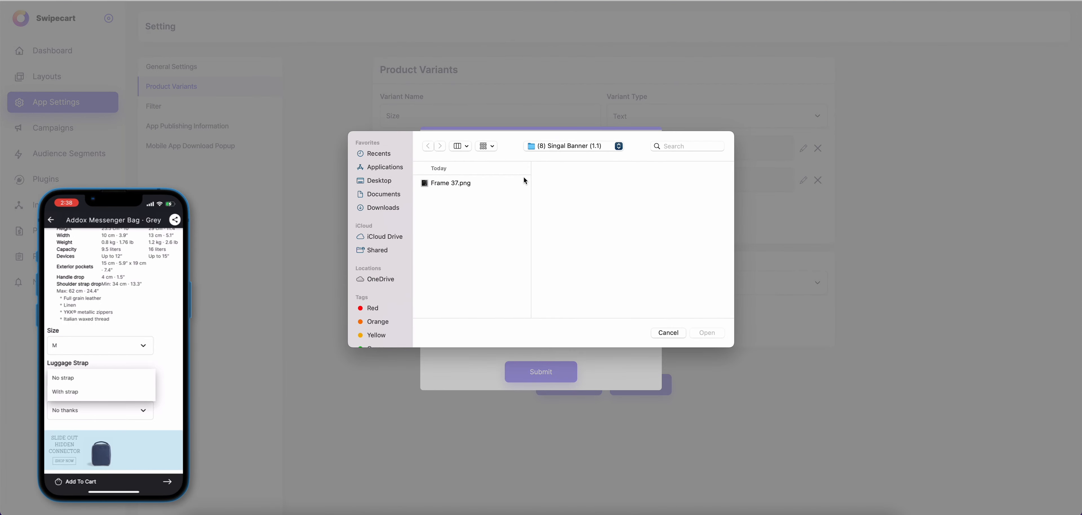
pyautogui.click(486, 185)
pyautogui.scroll(-5, 640, 270)
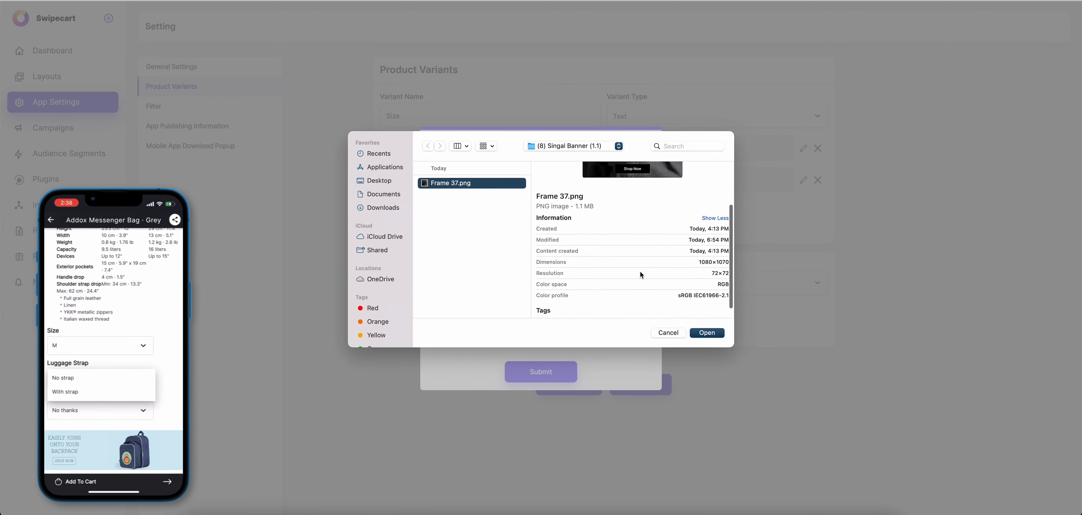
pyautogui.scroll(5, 640, 270)
# - Look through the Loader, Logo and Side Menu ( log out Icon ) folders inside Bag ( Layout) for a No strap tag image
pyautogui.click(578, 151)
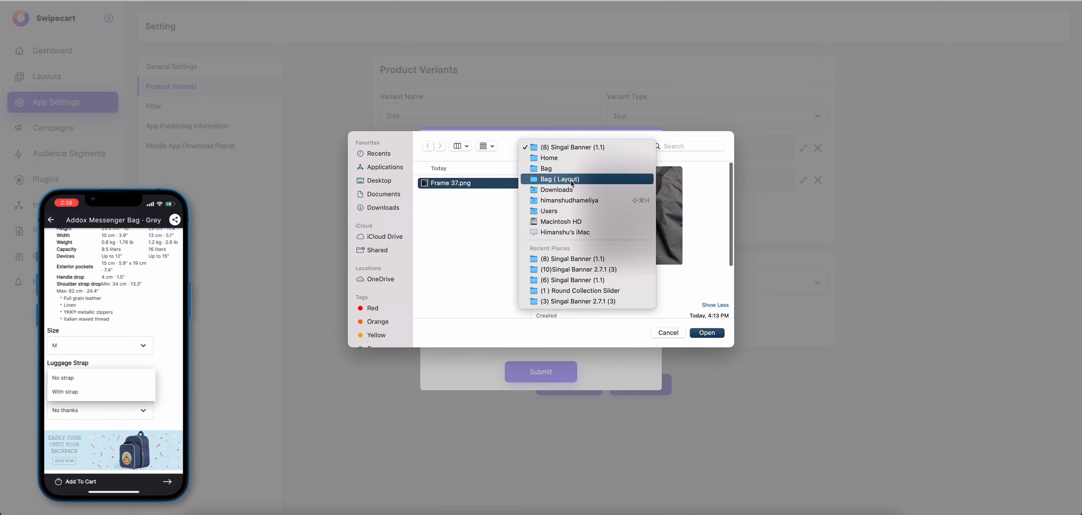
pyautogui.click(587, 179)
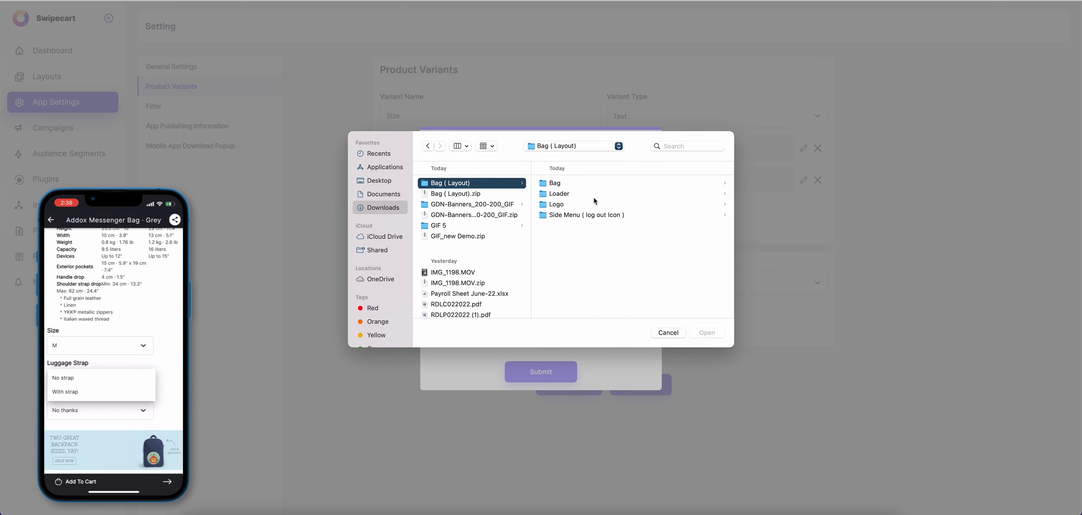
pyautogui.click(587, 183)
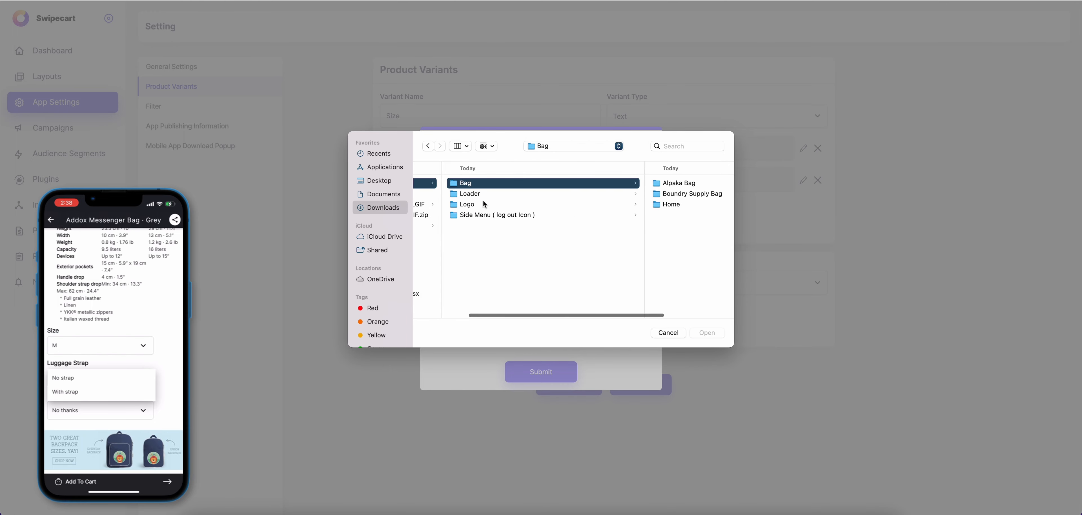
pyautogui.click(512, 194)
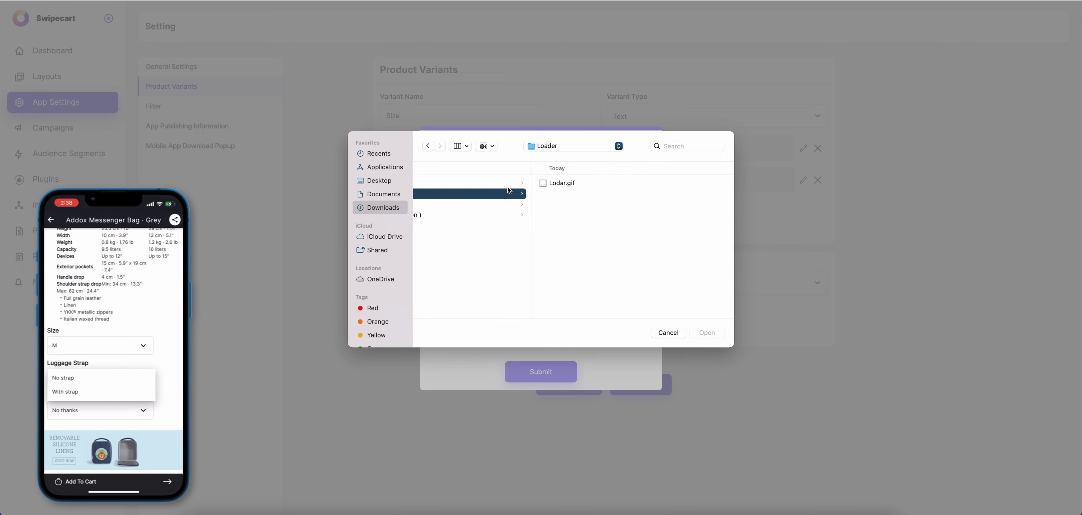
pyautogui.click(495, 186)
pyautogui.click(527, 206)
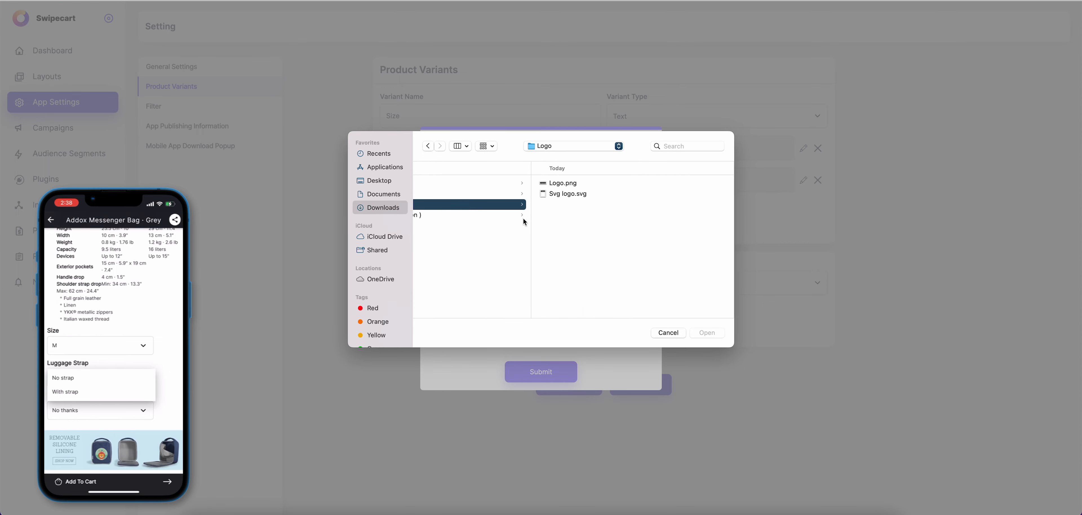
pyautogui.click(522, 216)
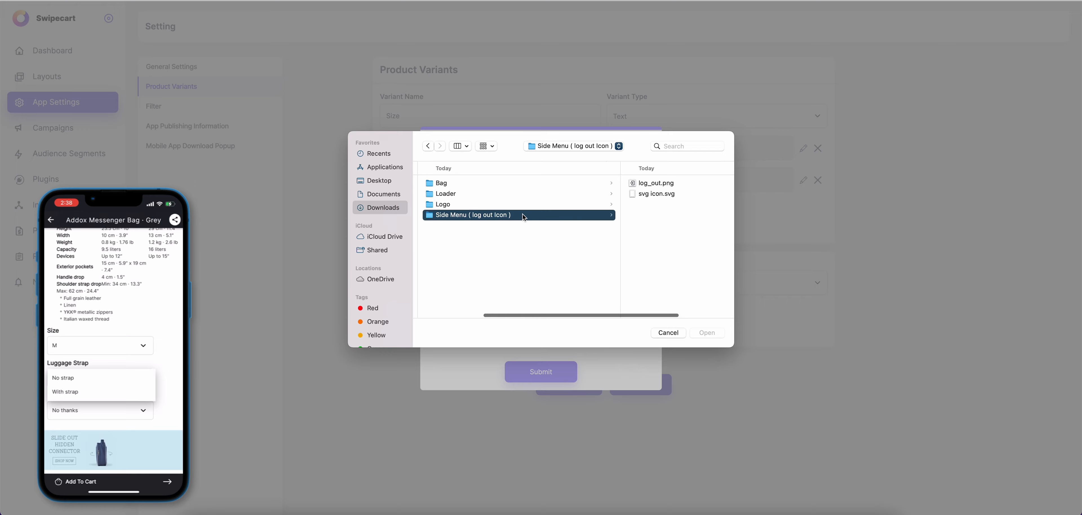
# - Upload hq720.jpg from Alpaka Bag's (1) Singal Banner 5.1.5 (7) folder as the No strap image and submit the tag
pyautogui.click(520, 186)
pyautogui.click(606, 185)
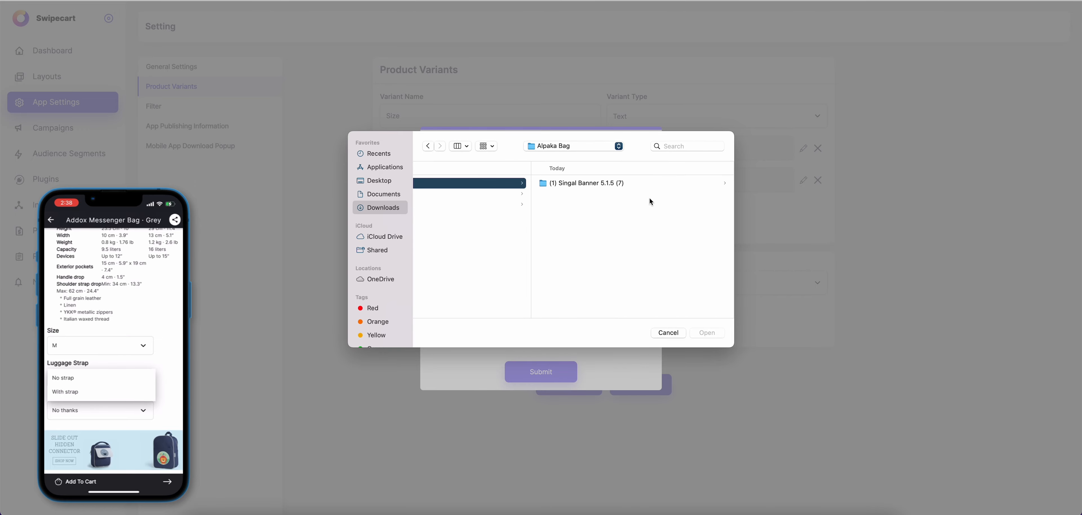
pyautogui.click(648, 184)
pyautogui.click(625, 183)
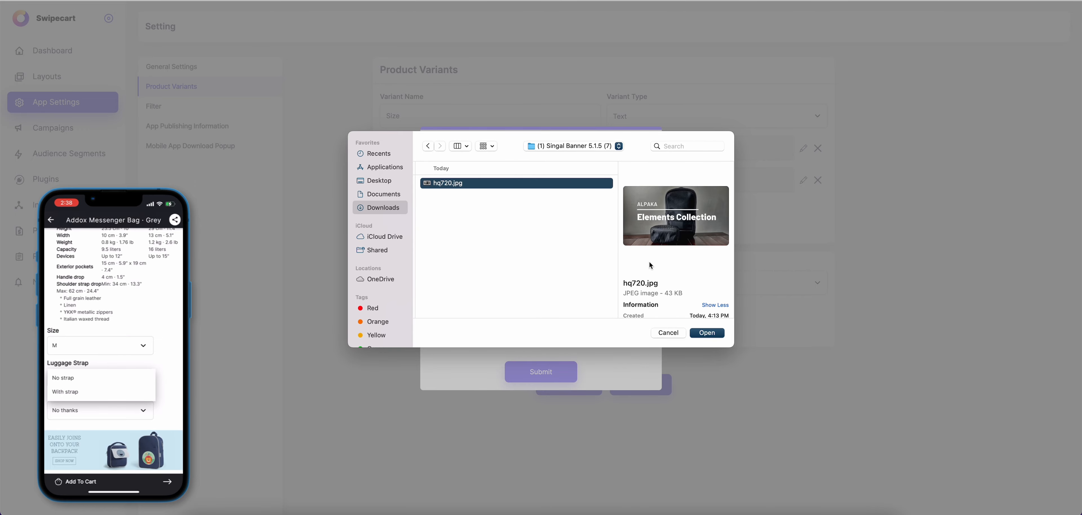
pyautogui.scroll(-3, 655, 274)
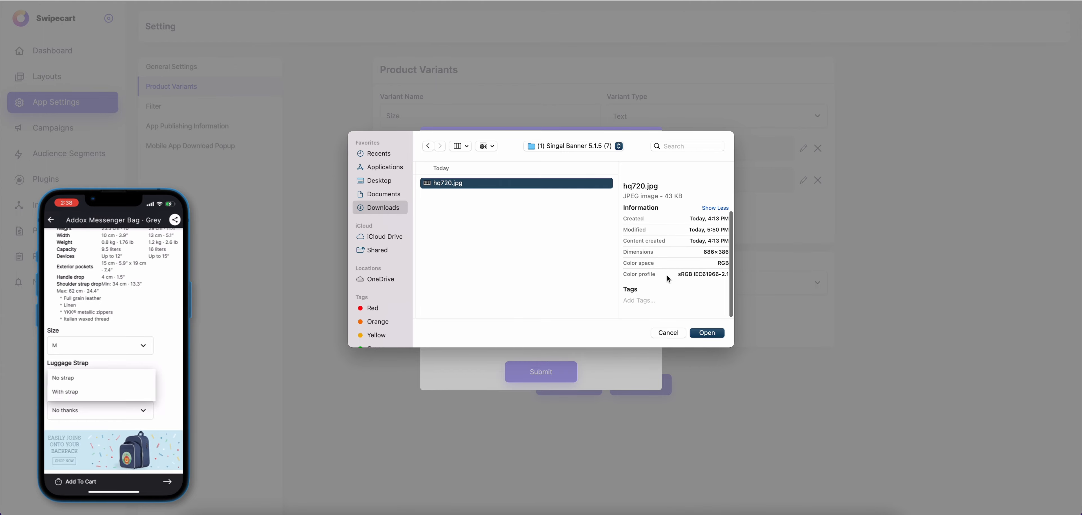
pyautogui.scroll(4, 667, 275)
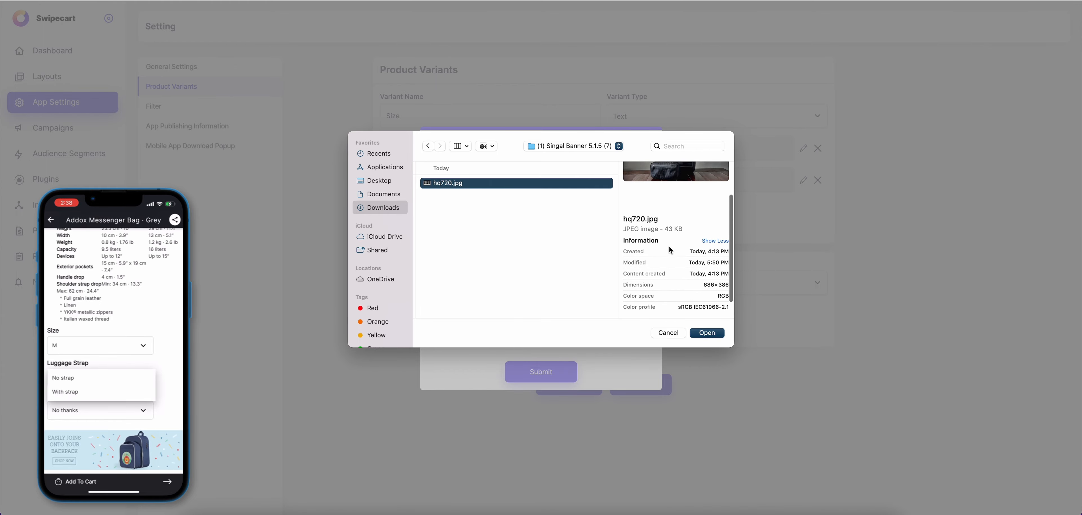
pyautogui.click(723, 336)
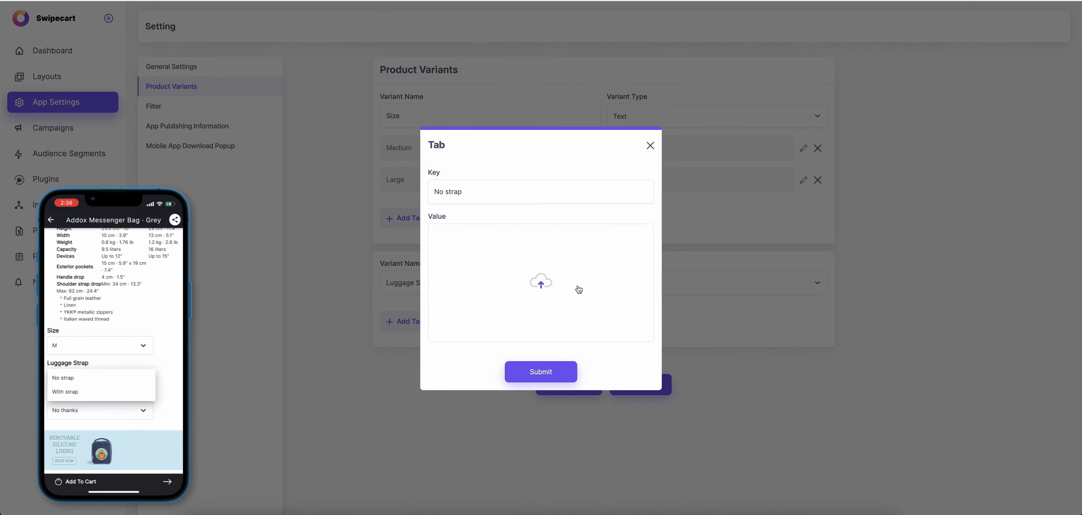
pyautogui.click(549, 375)
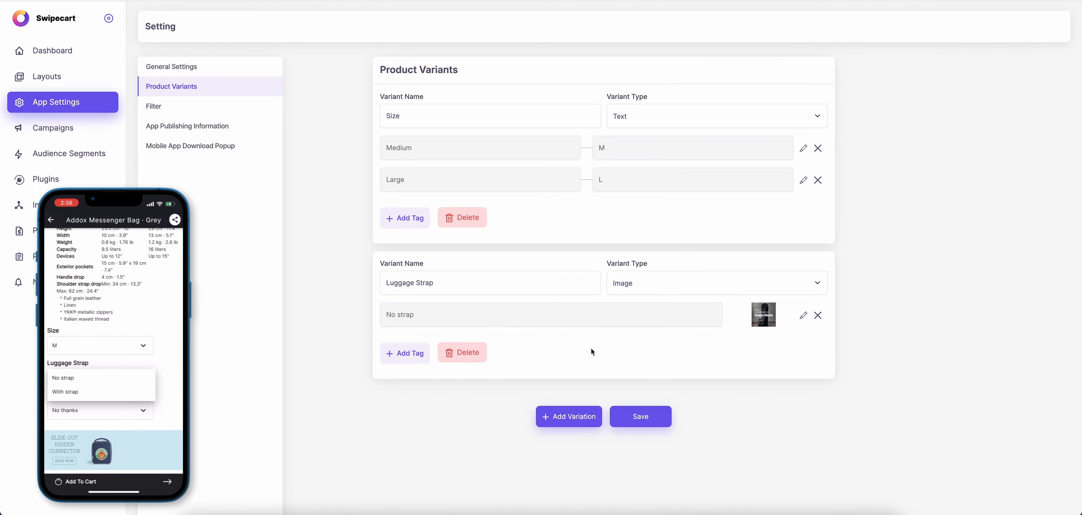
# - Start a new tag for the Luggage Strap variant with the key "With strap"
pyautogui.click(420, 359)
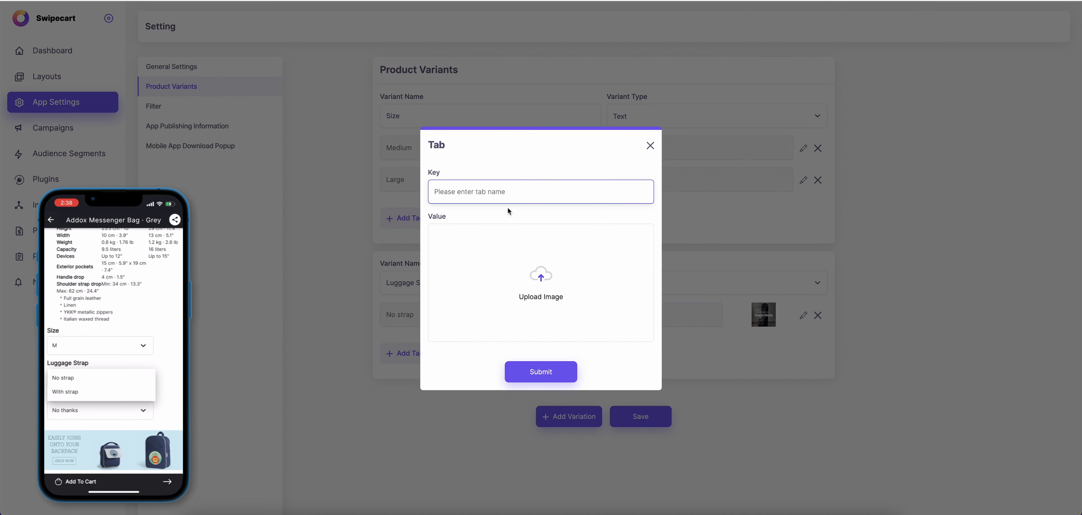
pyautogui.write('With Stra[')
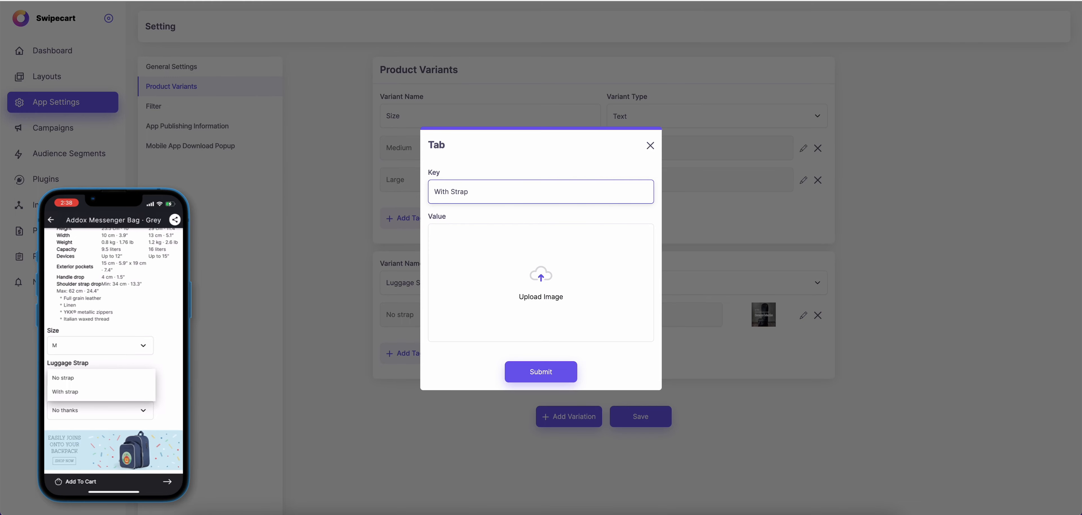
pyautogui.press('BackSpace')
pyautogui.press('BackSpace')
pyautogui.press('BackSpace')
pyautogui.write('t')
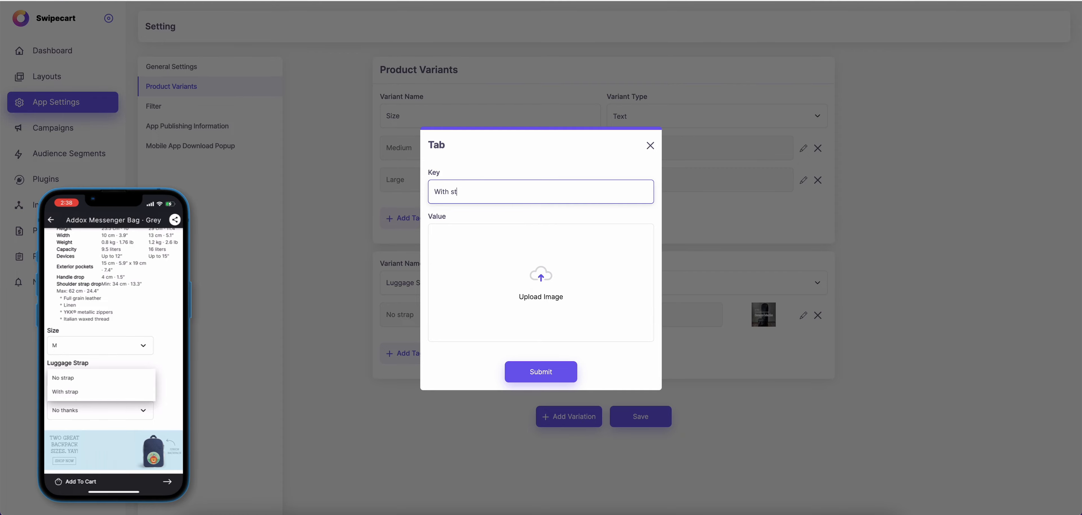
pyautogui.write('rap')
# - Browse for a With strap image, previewing Group 1000001468.png and Group 1000001469.png in the Boundry Supply Bag folders
pyautogui.click(565, 267)
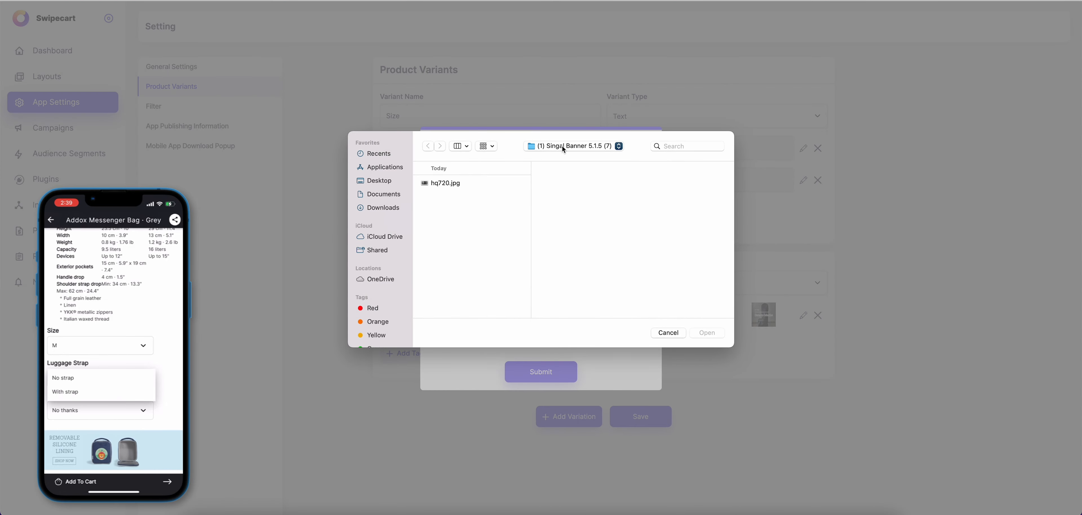
pyautogui.click(563, 148)
pyautogui.click(557, 158)
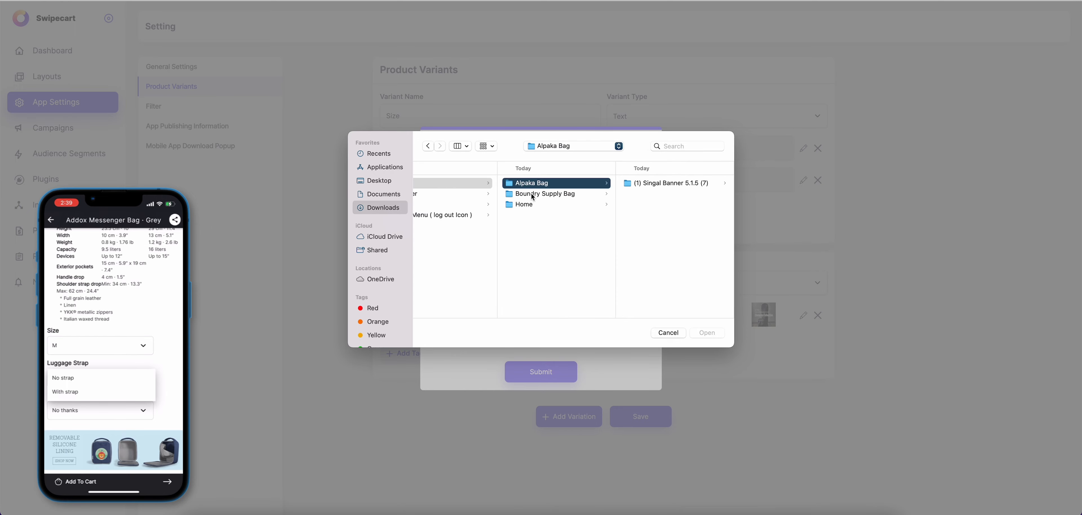
pyautogui.click(533, 194)
pyautogui.click(684, 183)
pyautogui.click(654, 185)
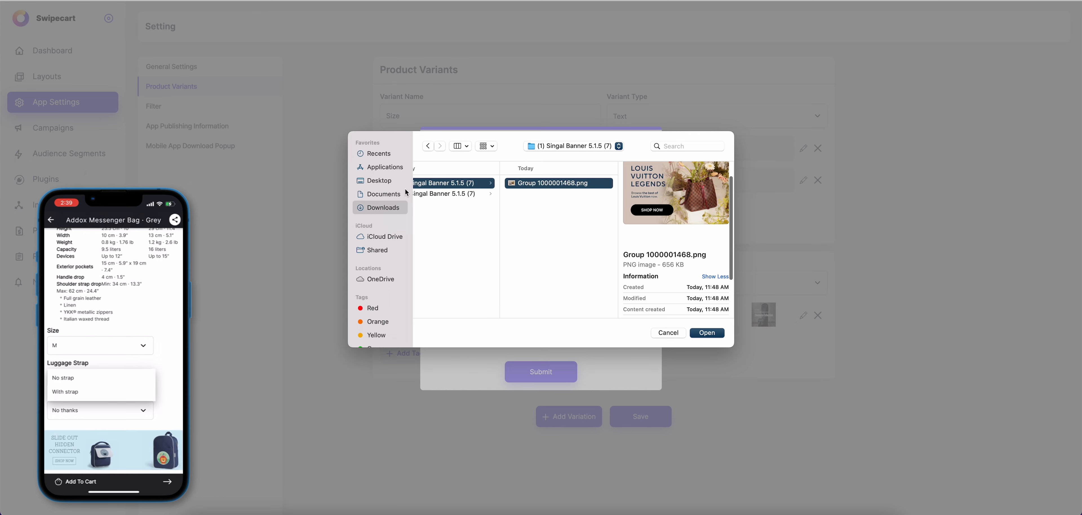
pyautogui.click(435, 194)
pyautogui.click(609, 183)
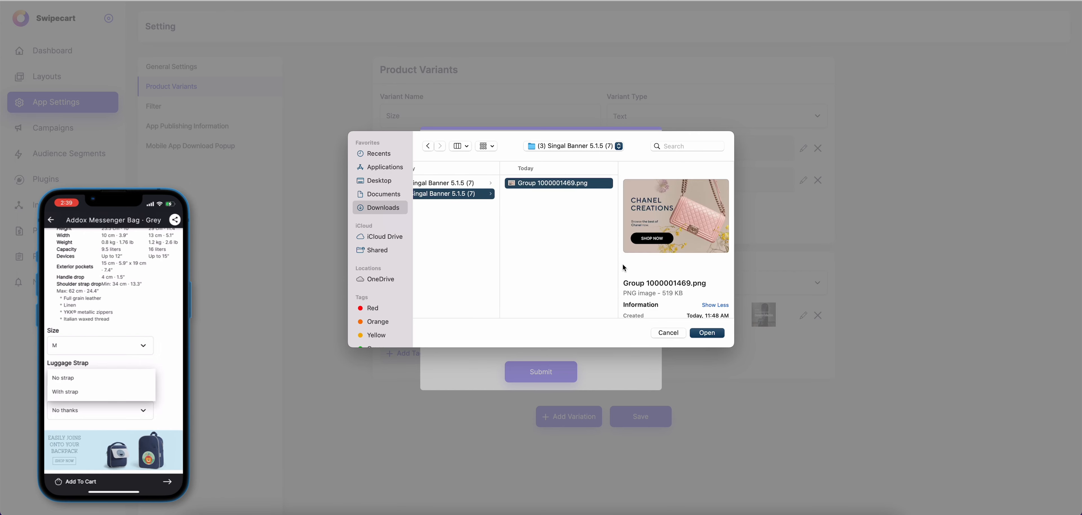
pyautogui.press('Left')
pyautogui.press('Left')
pyautogui.press('Left')
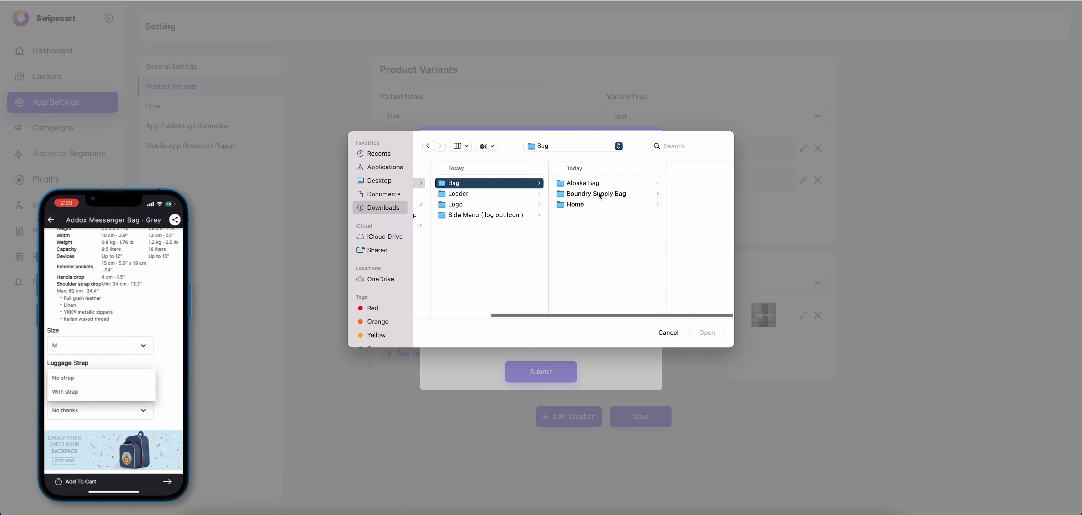
# - Submit the With strap tag with Bags.png from Home's Round Collection Silder folder as its image, and save the product variants
pyautogui.click(601, 184)
pyautogui.click(658, 185)
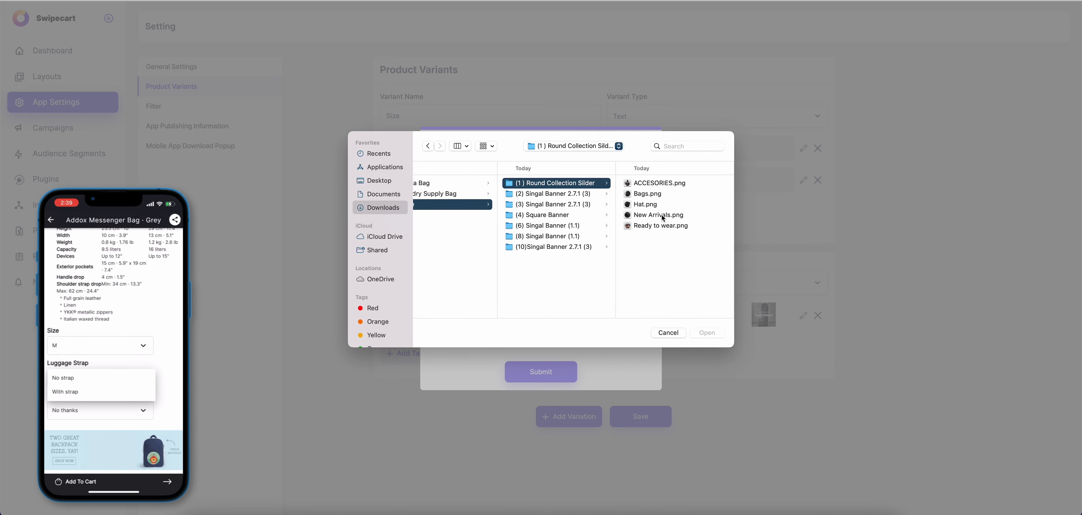
pyautogui.click(654, 183)
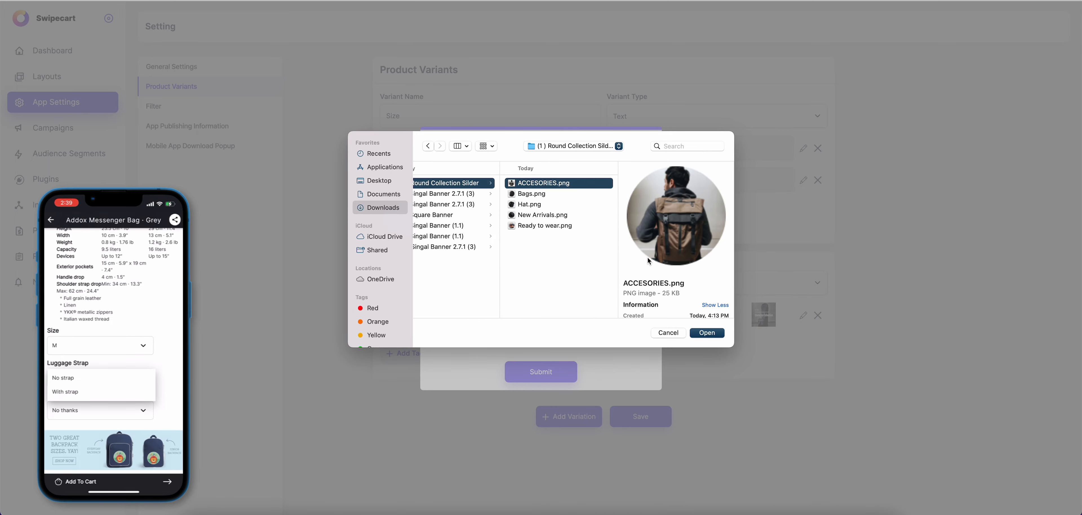
pyautogui.click(551, 193)
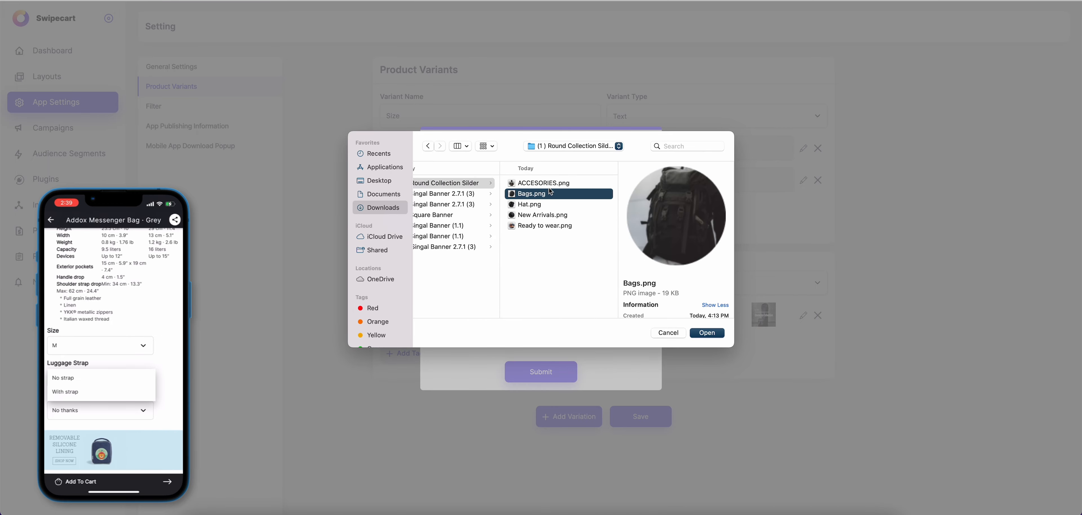
pyautogui.click(708, 332)
pyautogui.click(543, 376)
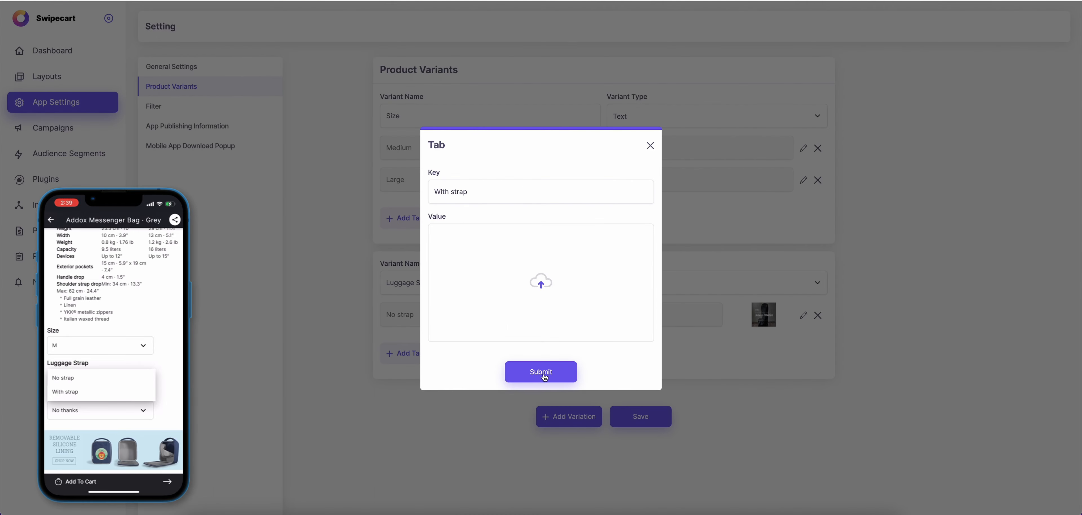
pyautogui.click(651, 456)
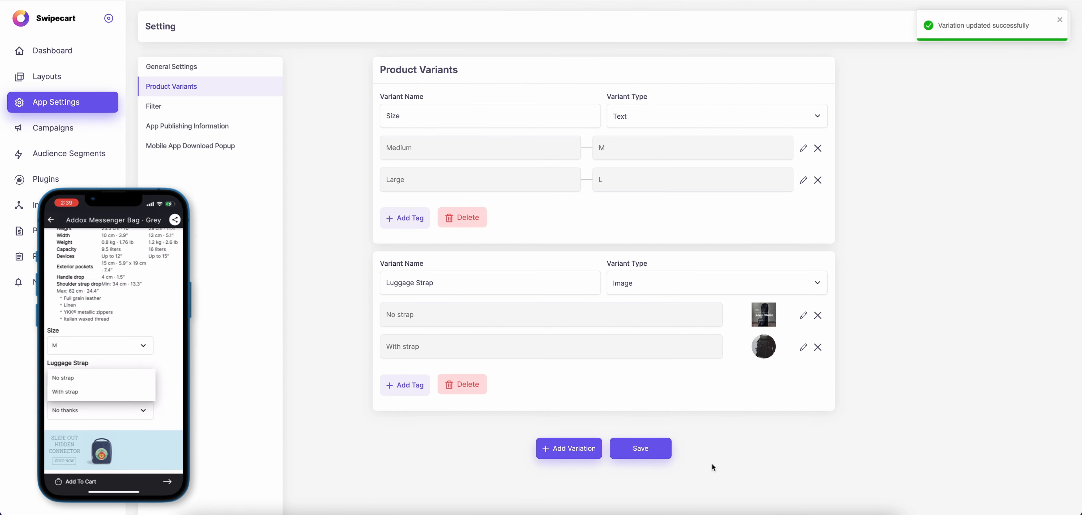
# - Open Demo Layout 1 for editing and view how variants appear in its Product Page View
pyautogui.click(55, 77)
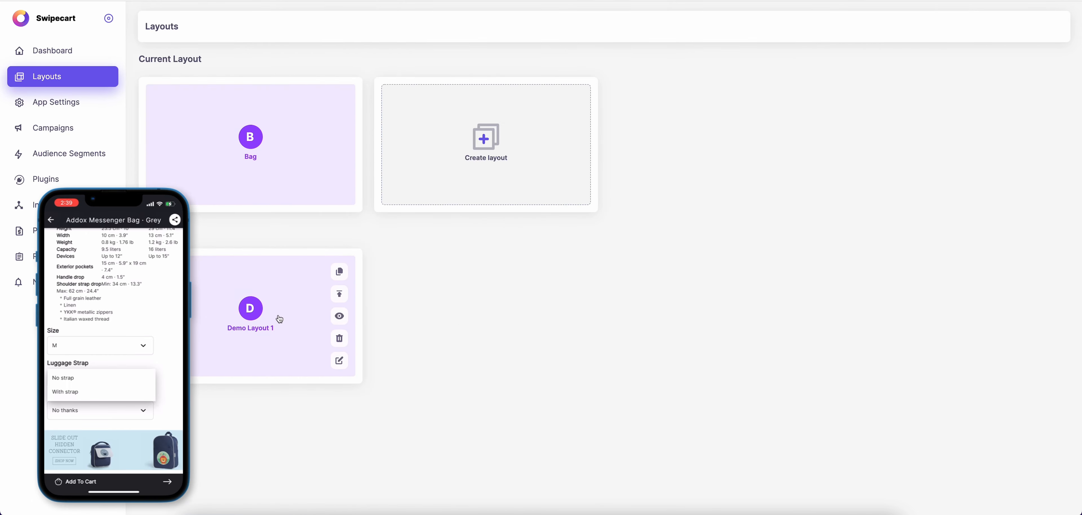
pyautogui.click(340, 360)
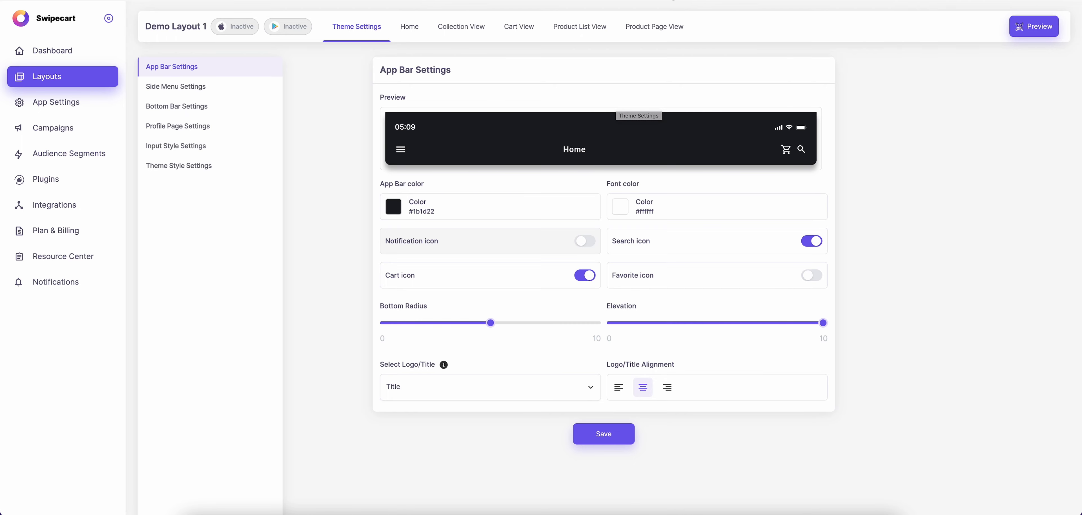
pyautogui.click(641, 28)
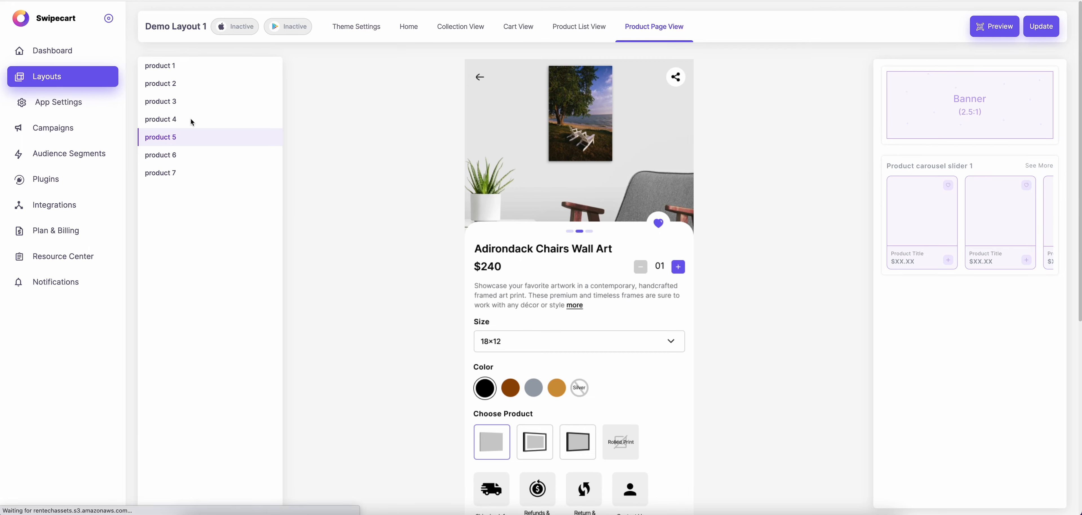
# - Return to the Product Variants app settings and view the type options available for the Size variant
pyautogui.click(58, 102)
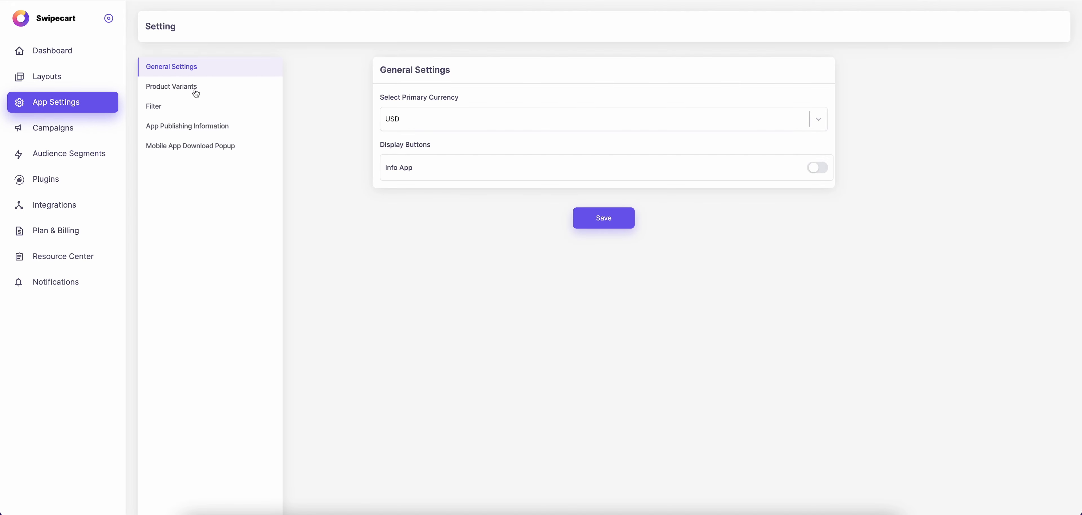
pyautogui.click(197, 87)
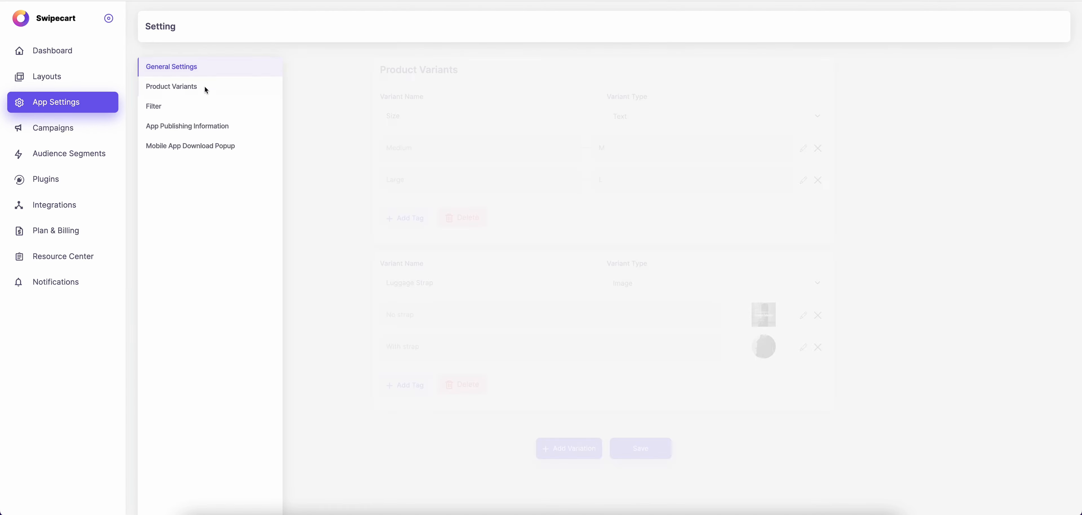
pyautogui.click(699, 118)
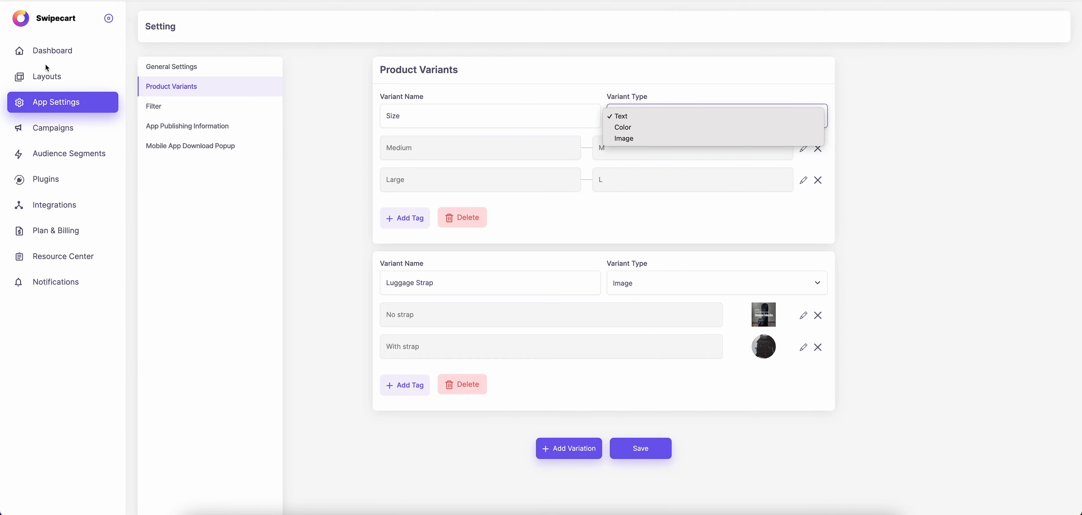
# - Go back to the layouts overview and request publishing of Demo Layout 1
pyautogui.click(58, 77)
pyautogui.click(58, 76)
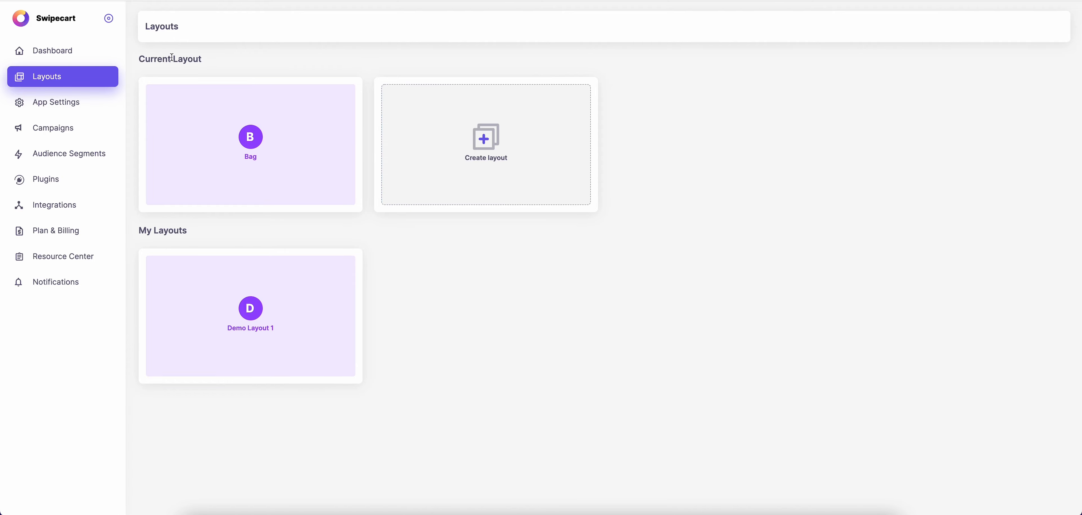
pyautogui.moveTo(143, 59); pyautogui.dragTo(208, 63)
pyautogui.click(185, 64)
pyautogui.moveTo(197, 139)
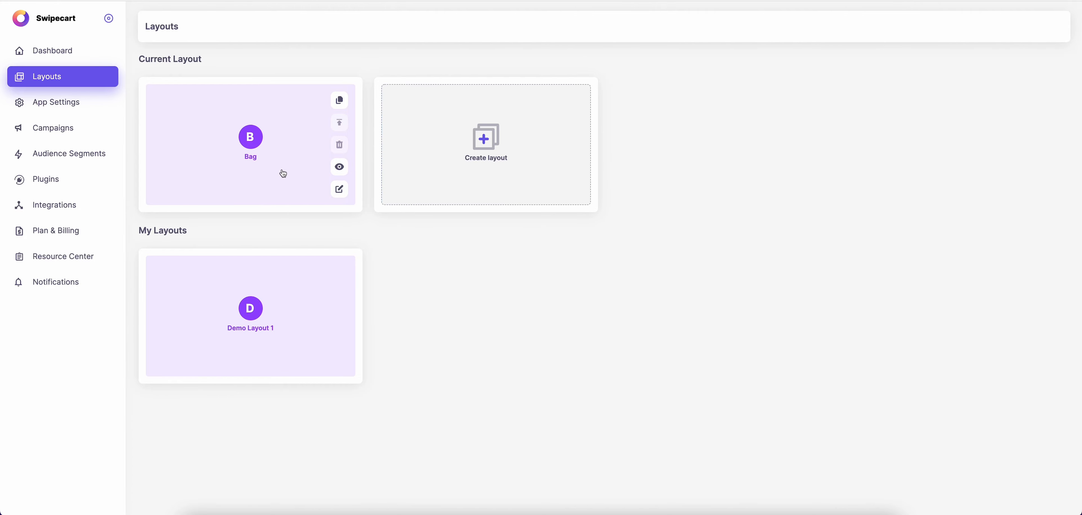
pyautogui.moveTo(332, 292)
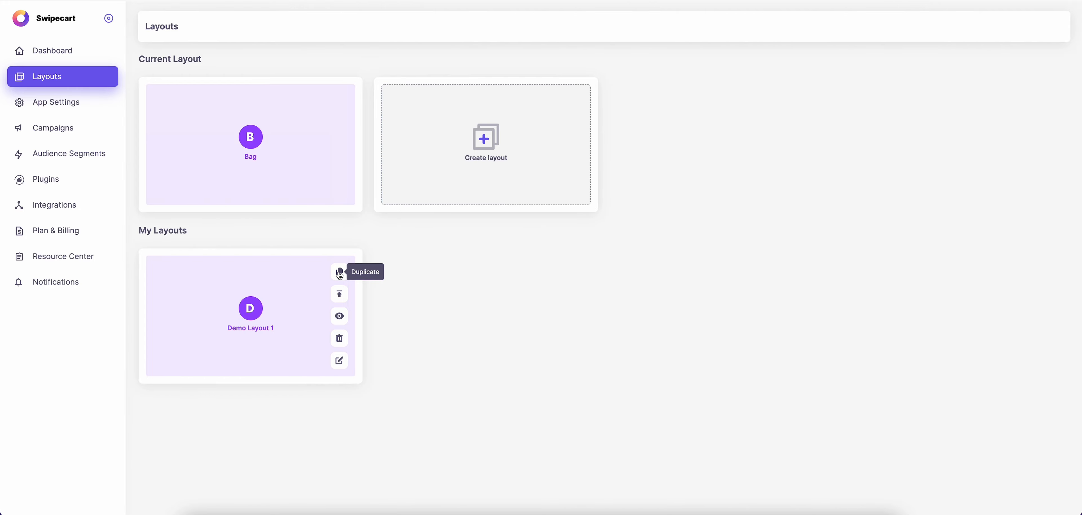
pyautogui.click(340, 296)
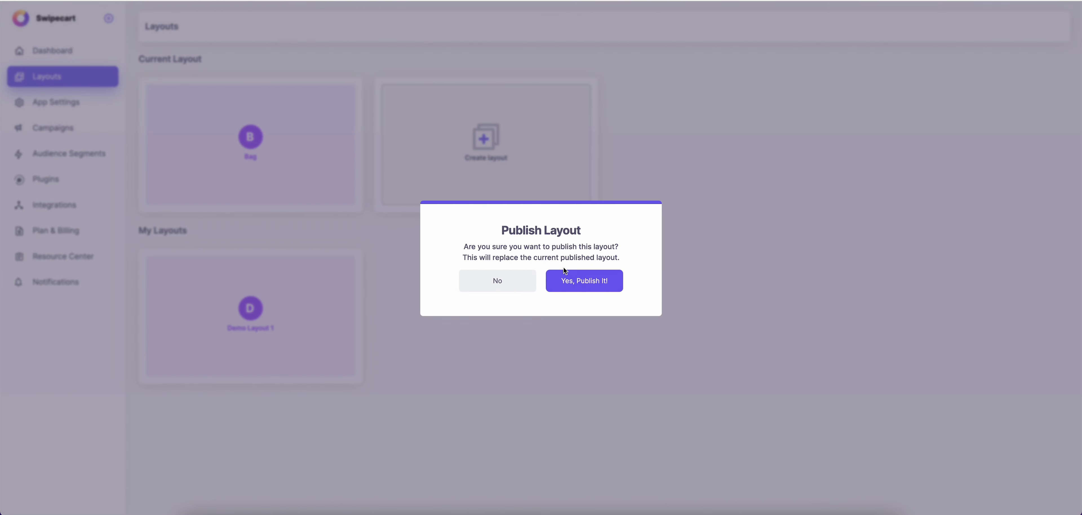